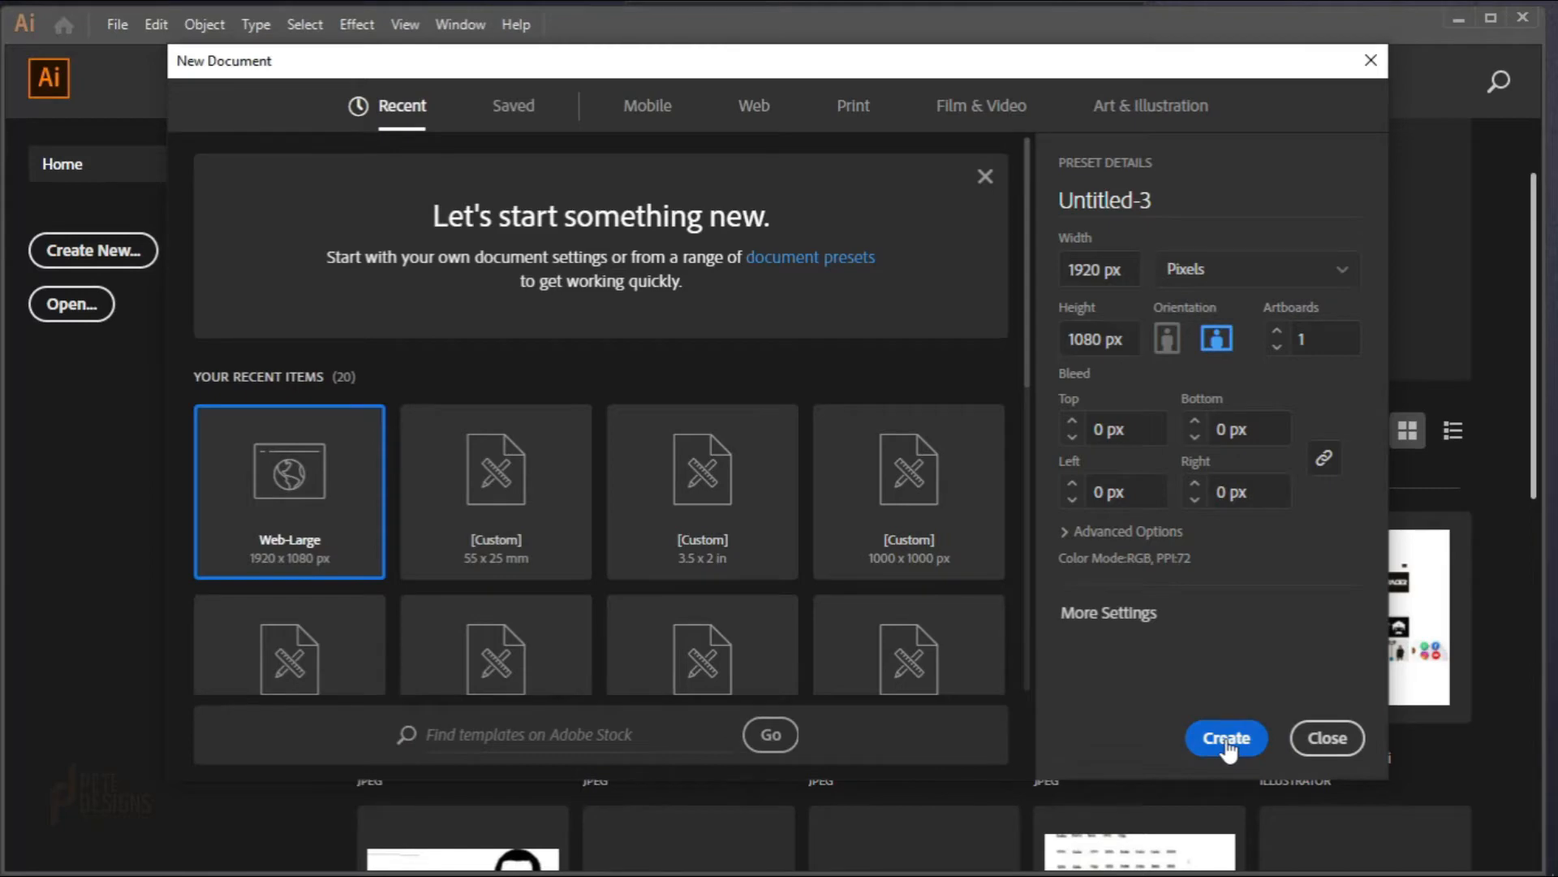
# Step: Create a landscape 1920 x 1080 px document with one artboard and check the smart guide and snapping settings
pyautogui.click(1226, 740)
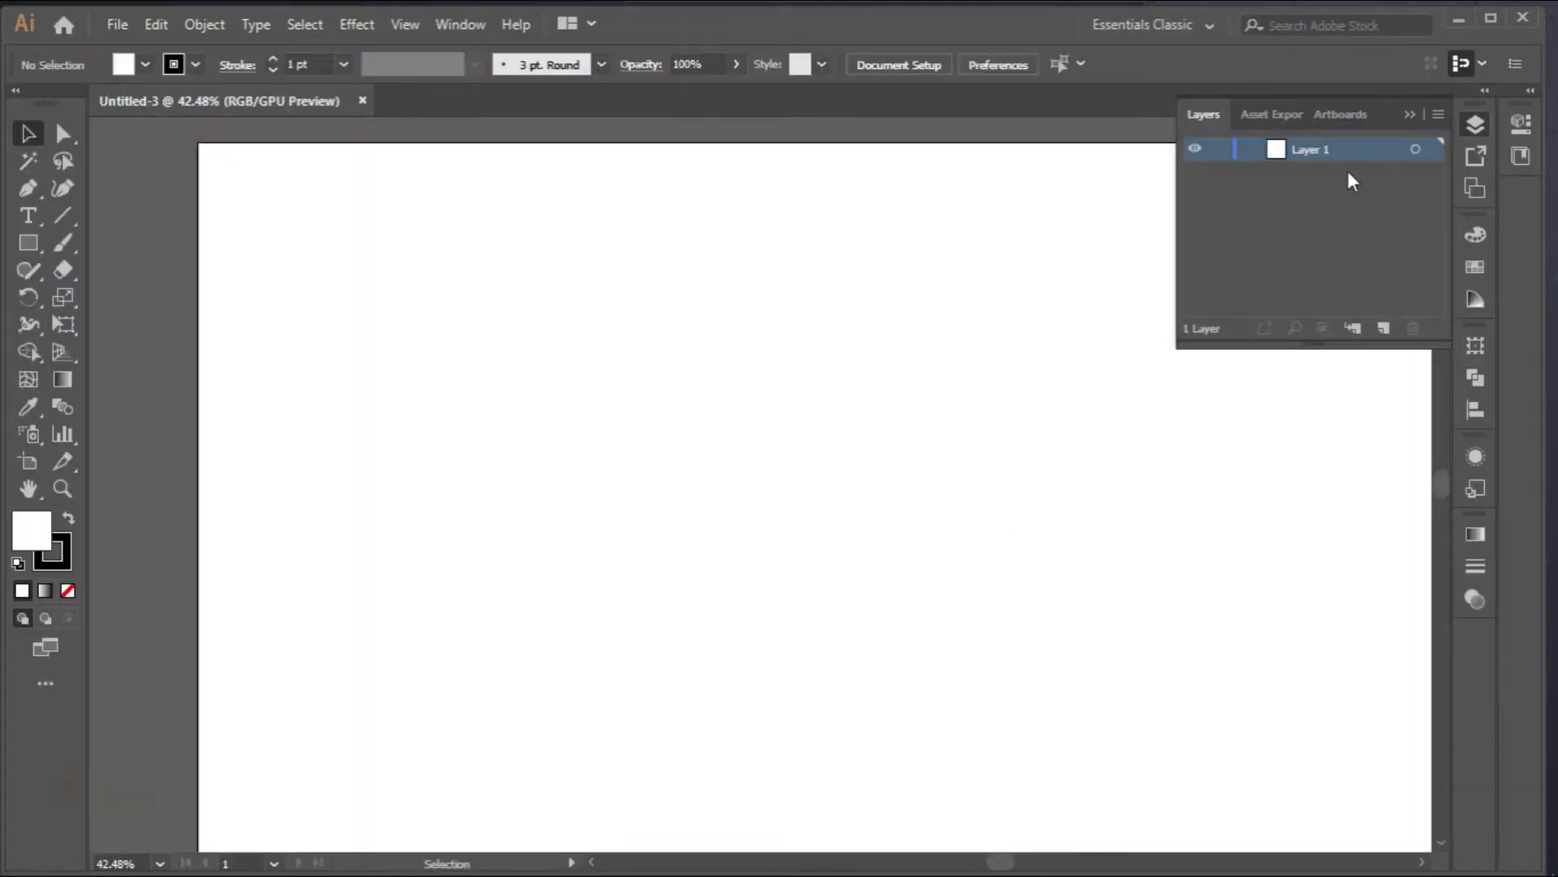
pyautogui.click(1411, 114)
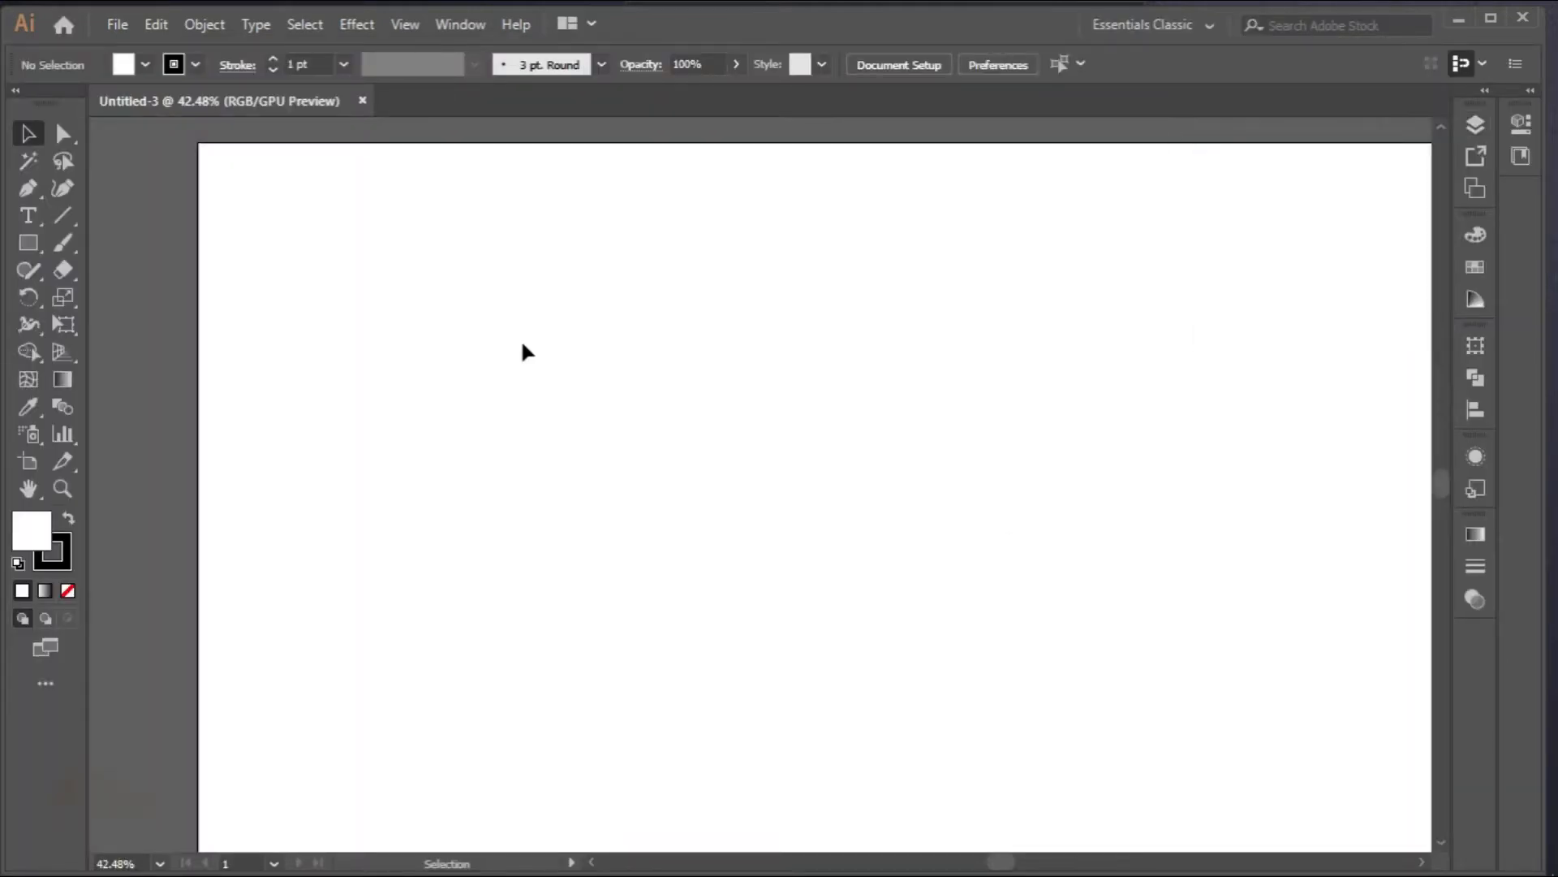
pyautogui.click(410, 29)
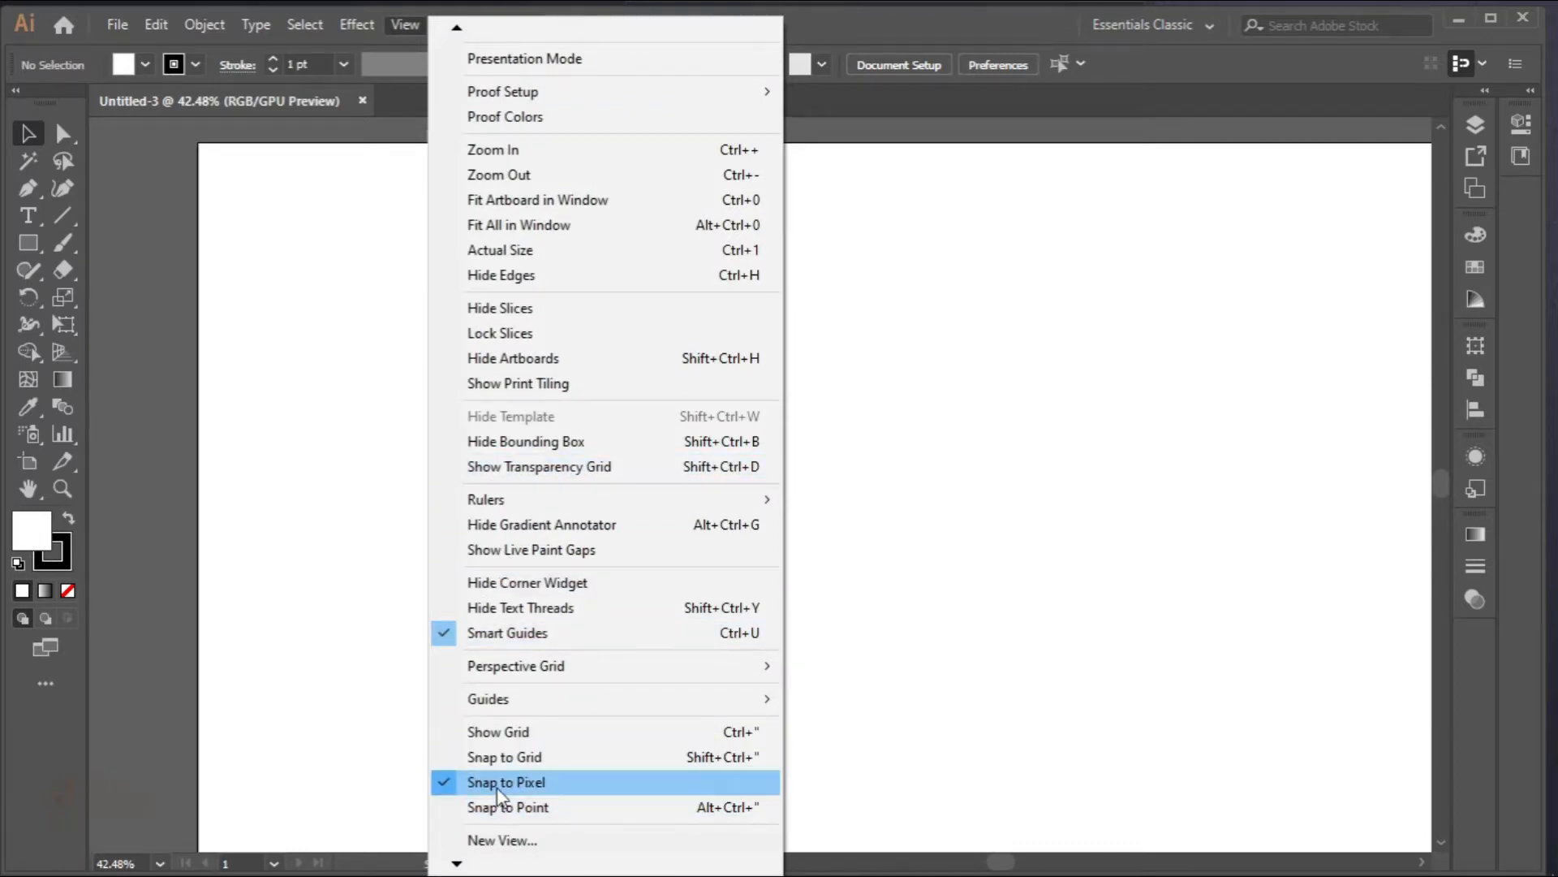
pyautogui.click(404, 26)
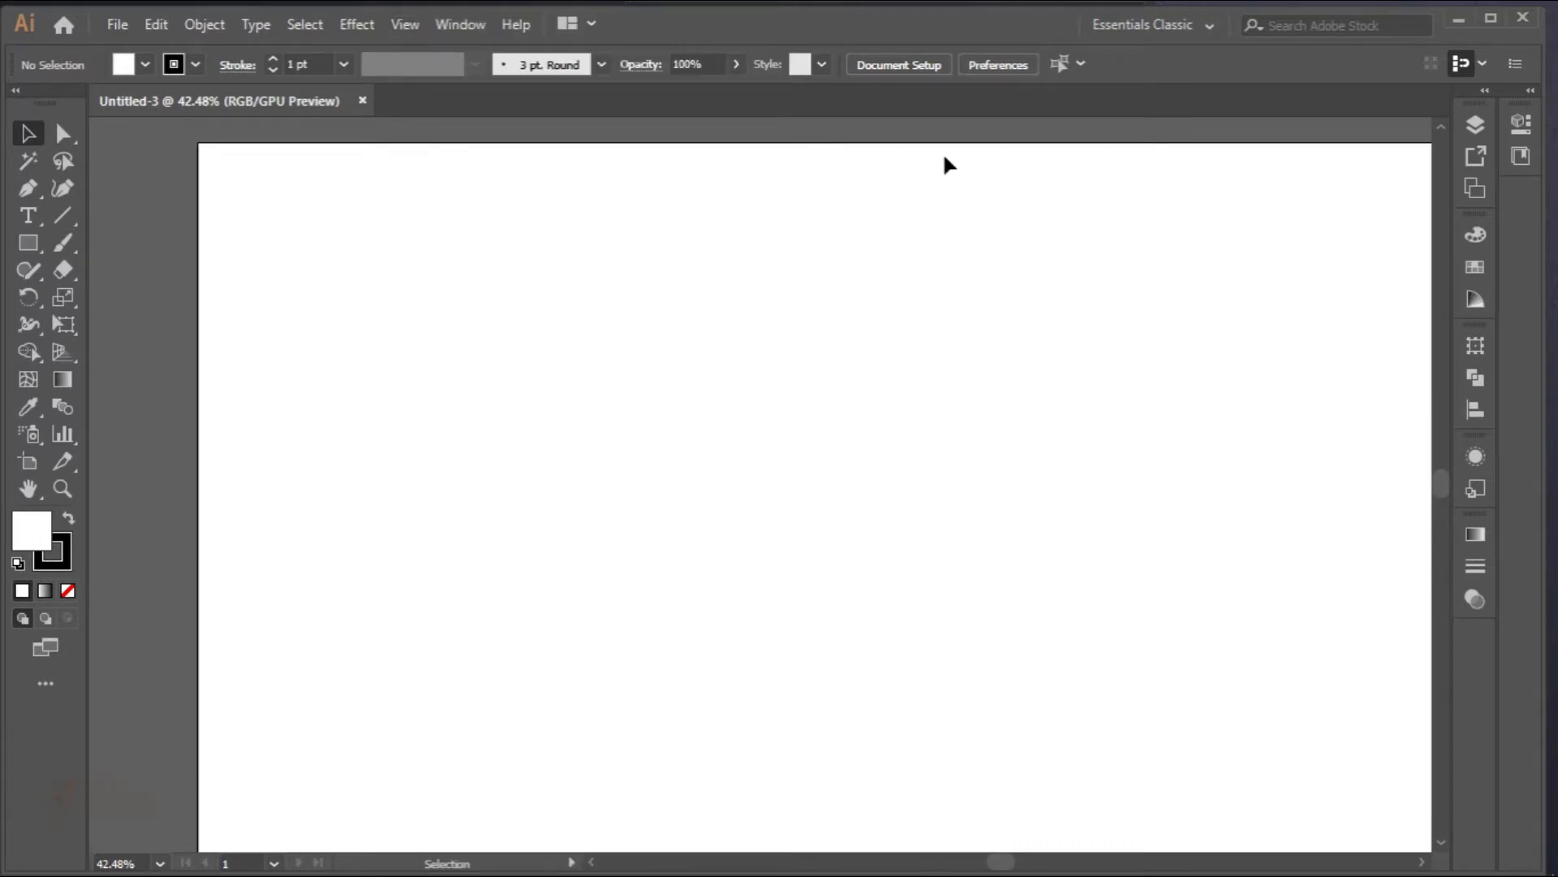
# Step: Place the soda can photo from the "soda can" folder into the new document
pyautogui.click(1456, 20)
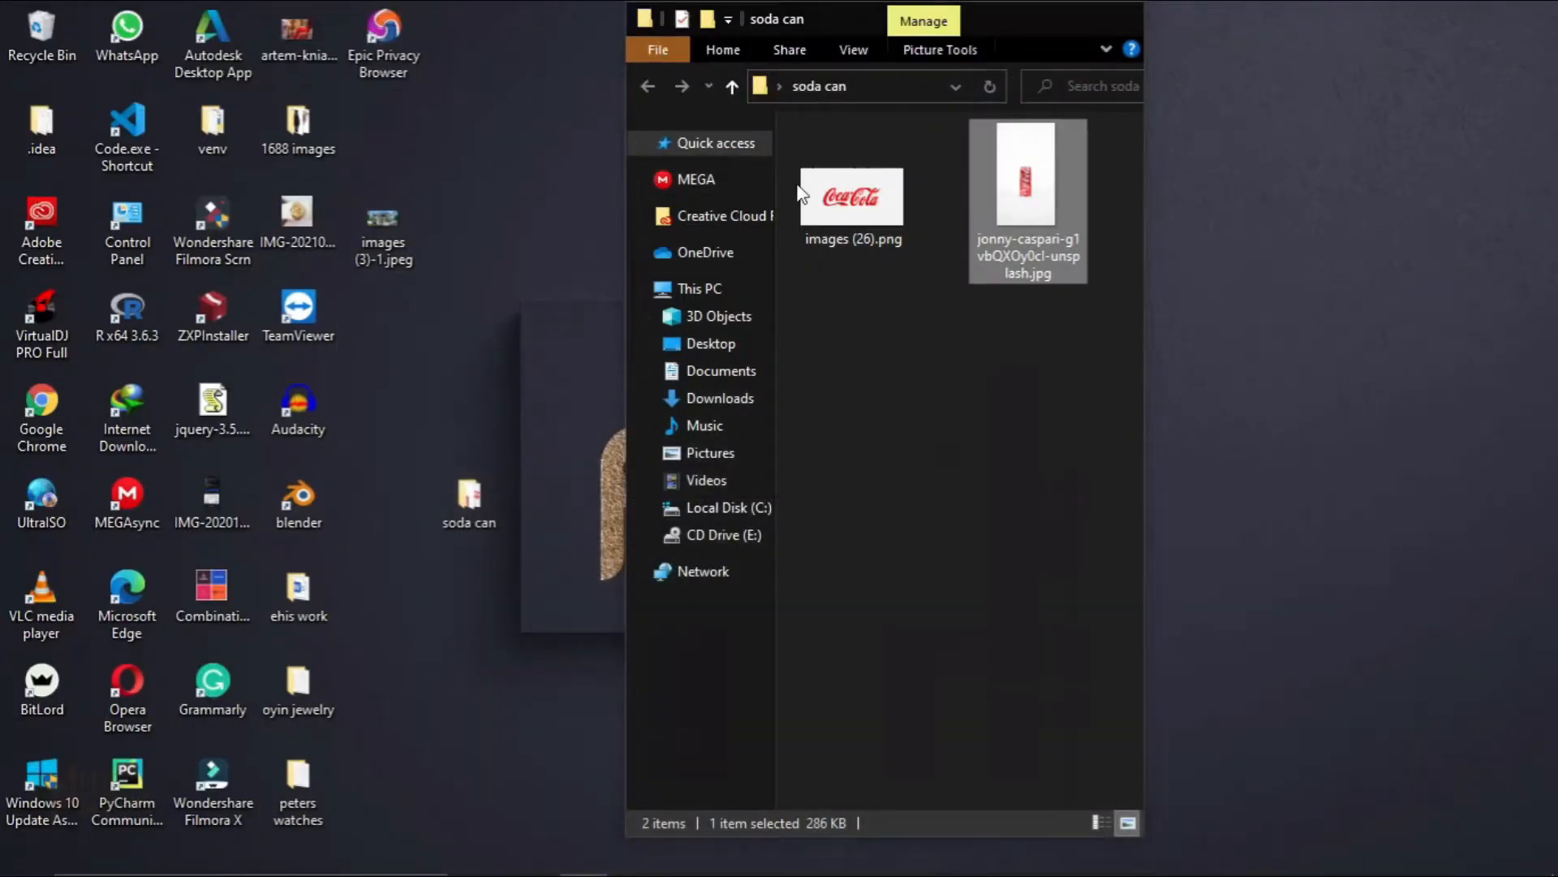
pyautogui.click(1118, 18)
pyautogui.moveTo(496, 857)
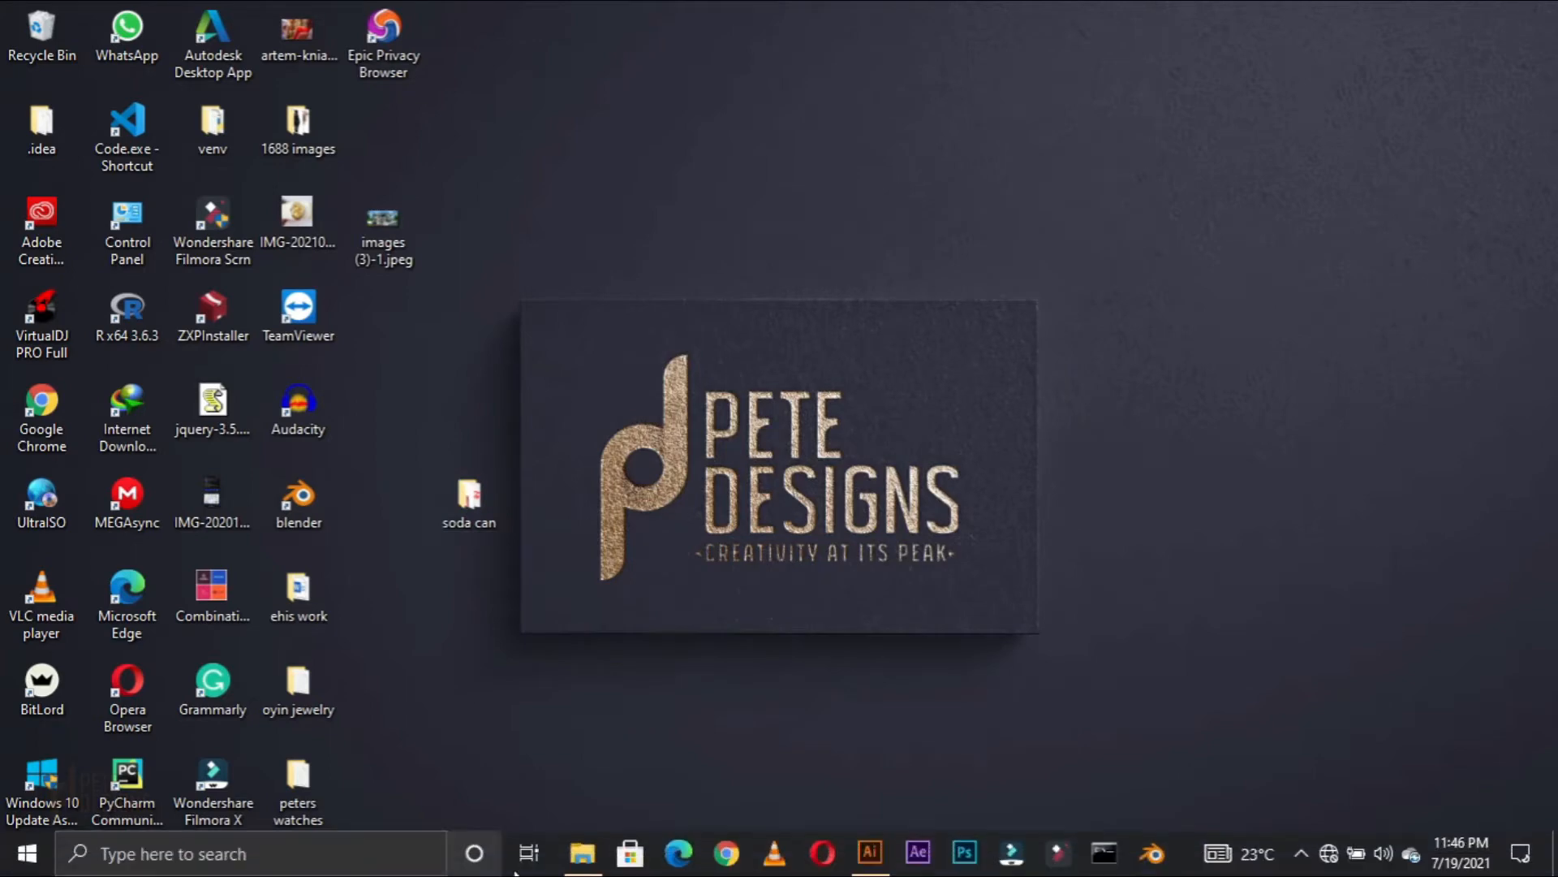
pyautogui.click(582, 855)
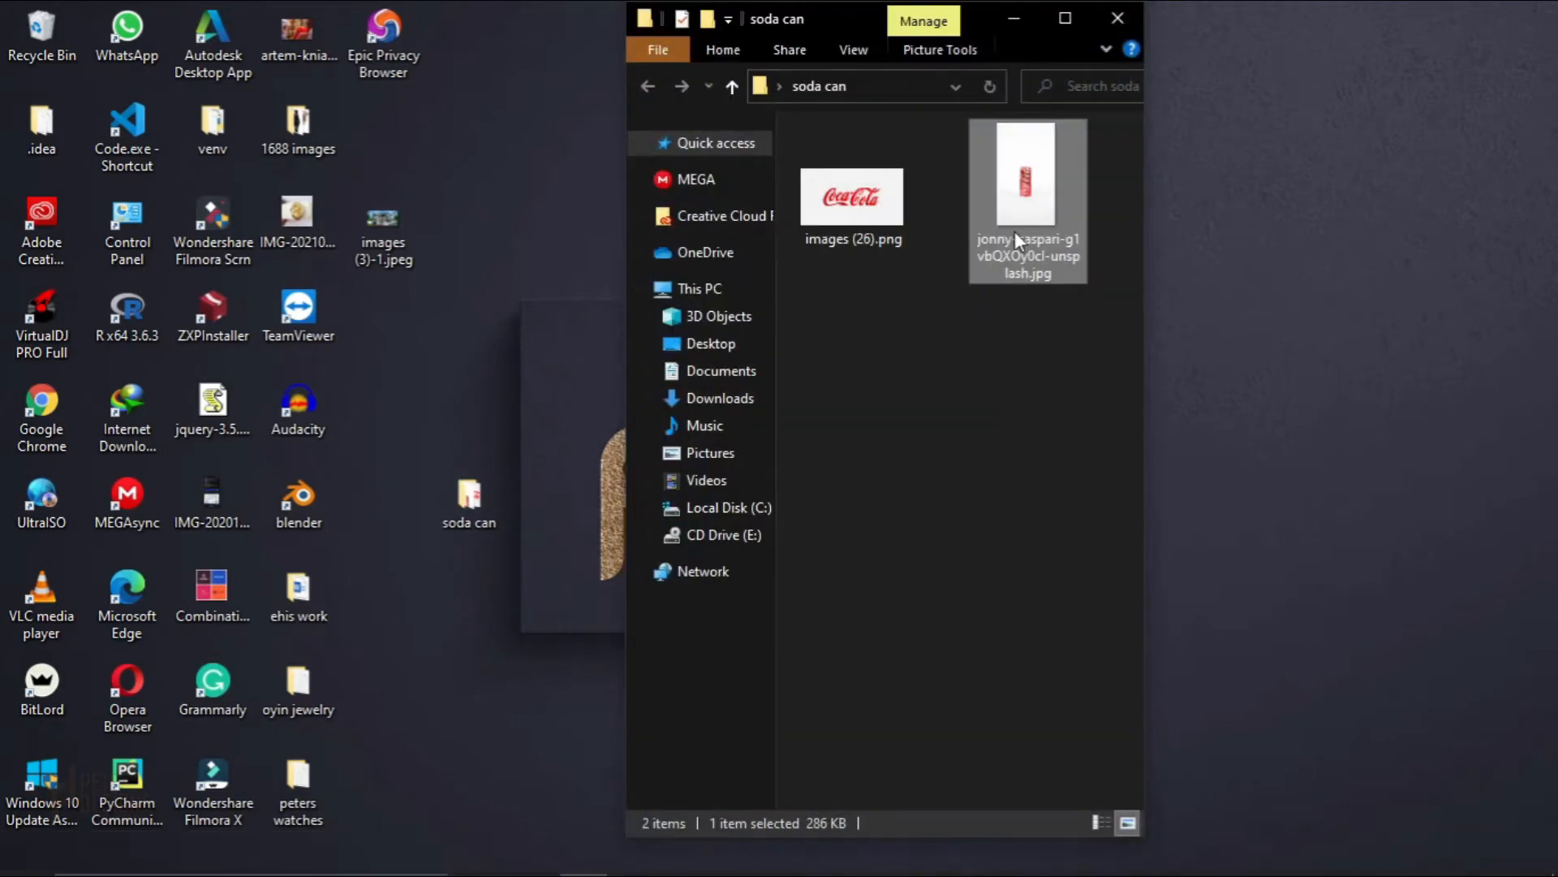
pyautogui.moveTo(1055, 268); pyautogui.dragTo(734, 584)
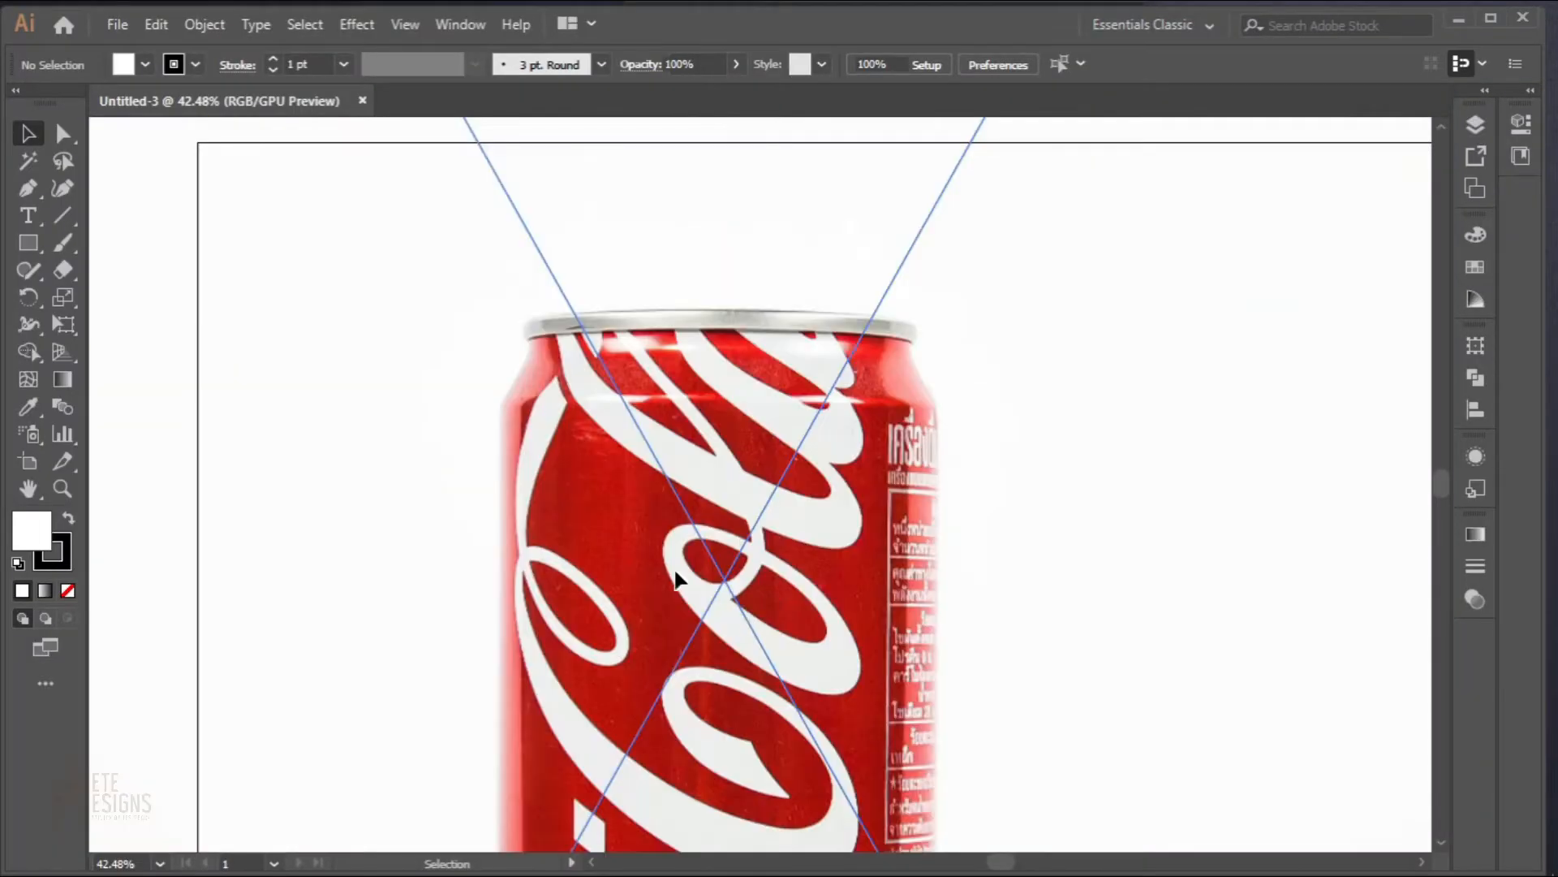
# Step: Scale the photo down proportionally so the can fits within the artboard, and centre it horizontally
pyautogui.scroll(-4, 666, 578)
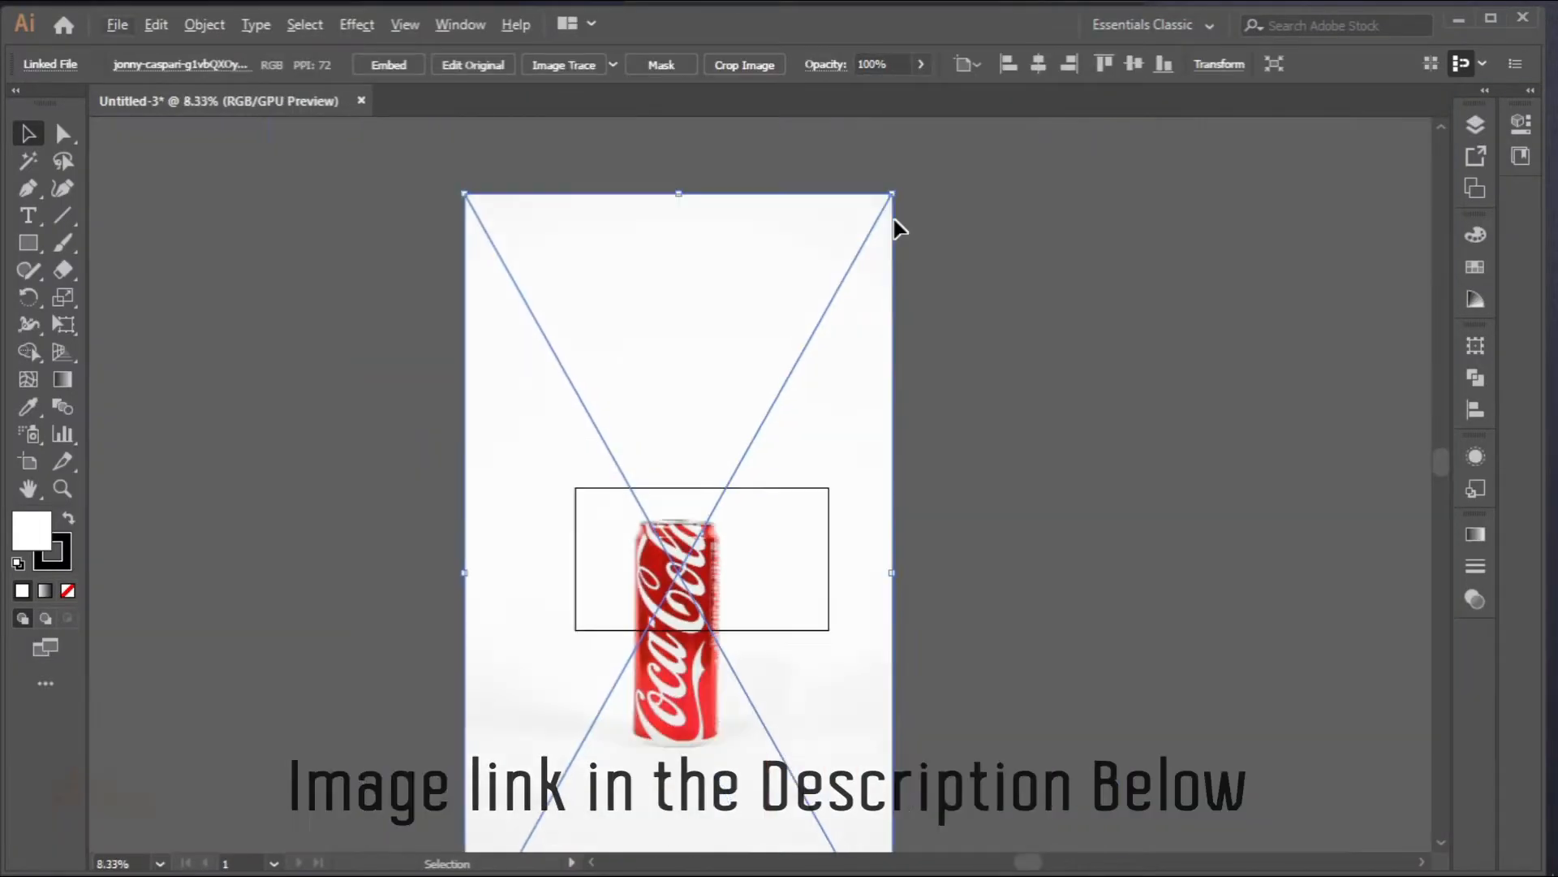
pyautogui.moveTo(892, 191); pyautogui.dragTo(805, 416)
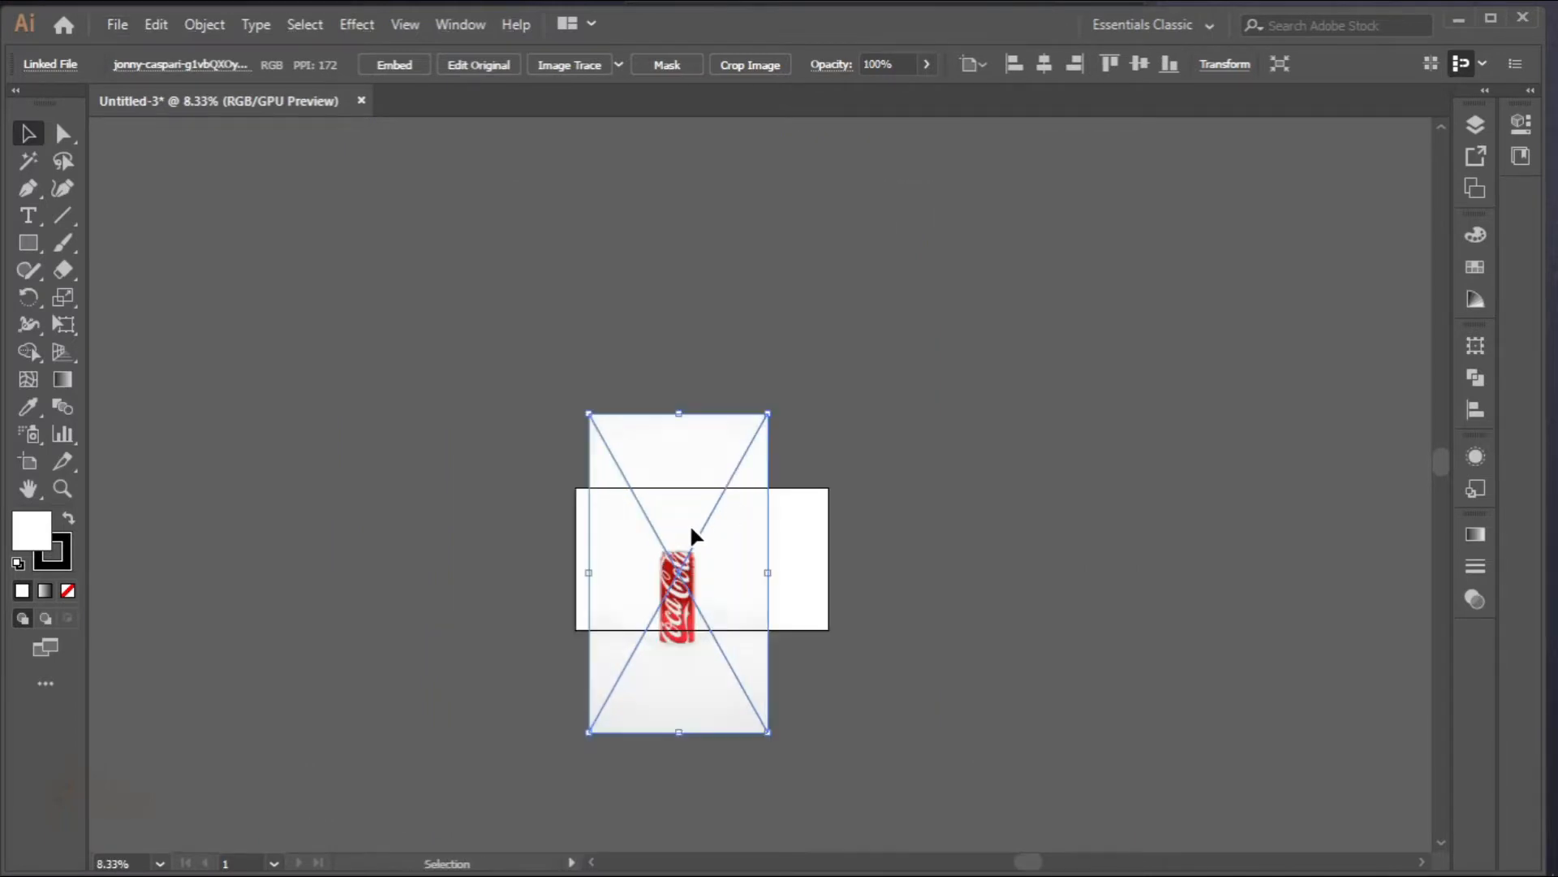
pyautogui.scroll(2, 689, 529)
pyautogui.moveTo(672, 611); pyautogui.dragTo(724, 560)
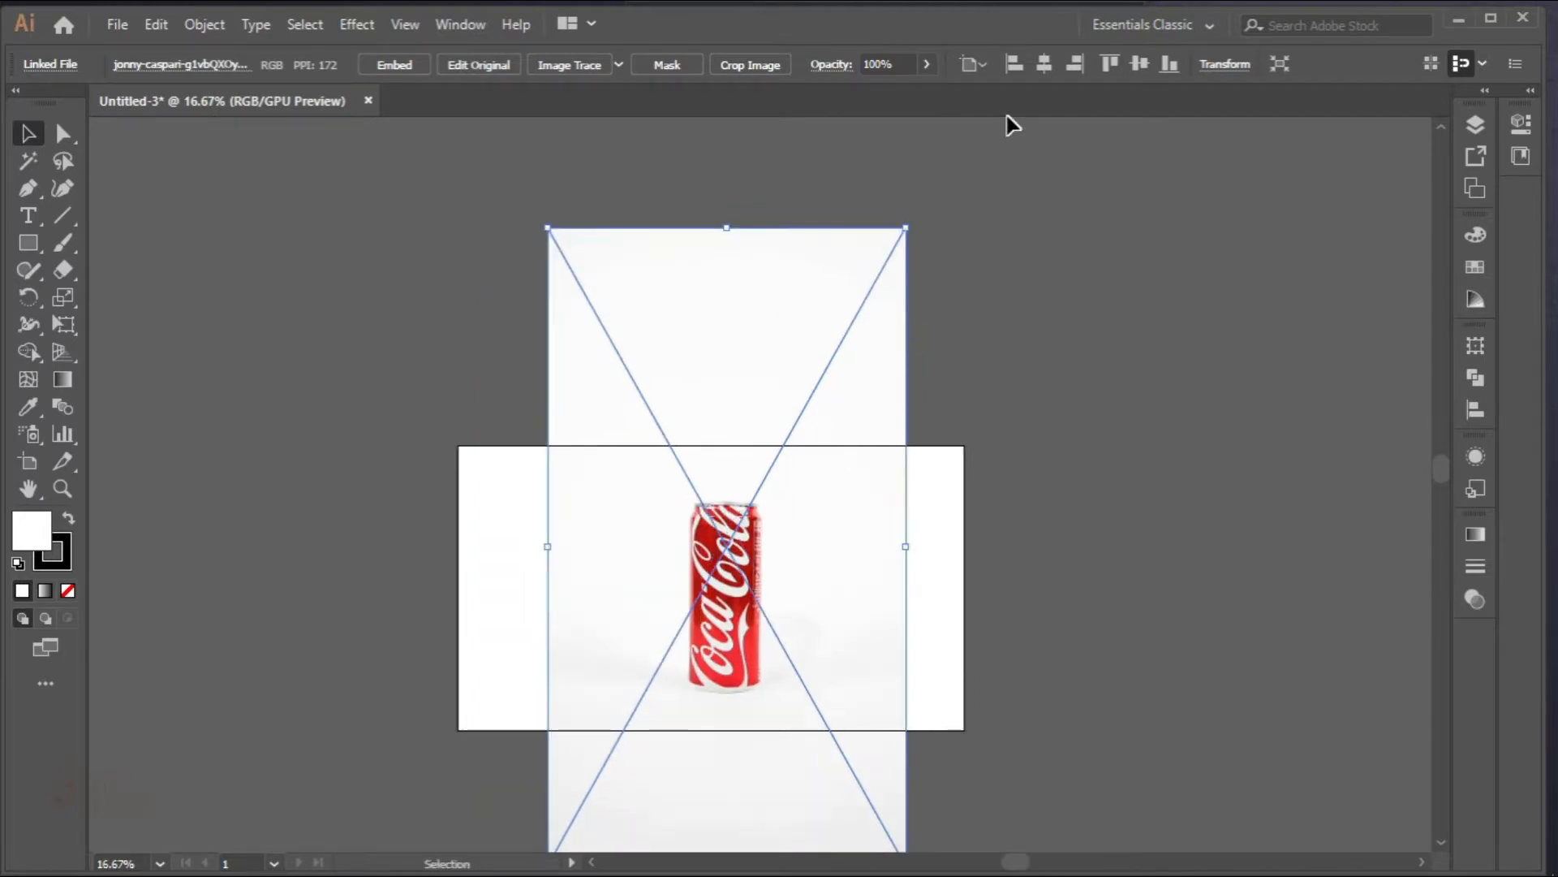
pyautogui.click(1044, 66)
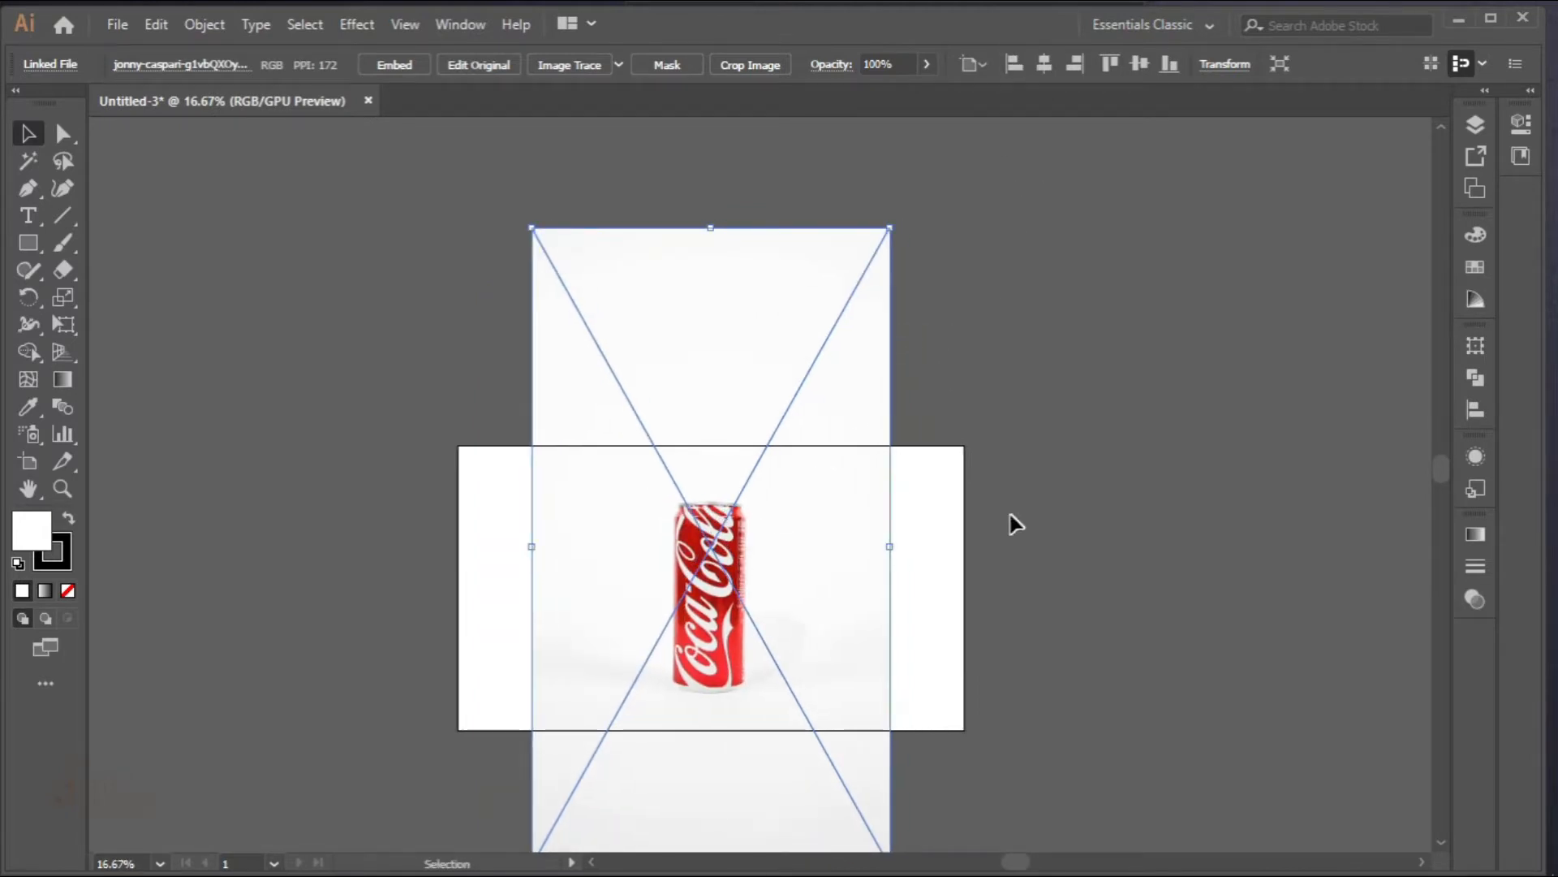
# Step: Lock Layer 1, which holds the can photo
pyautogui.click(1476, 125)
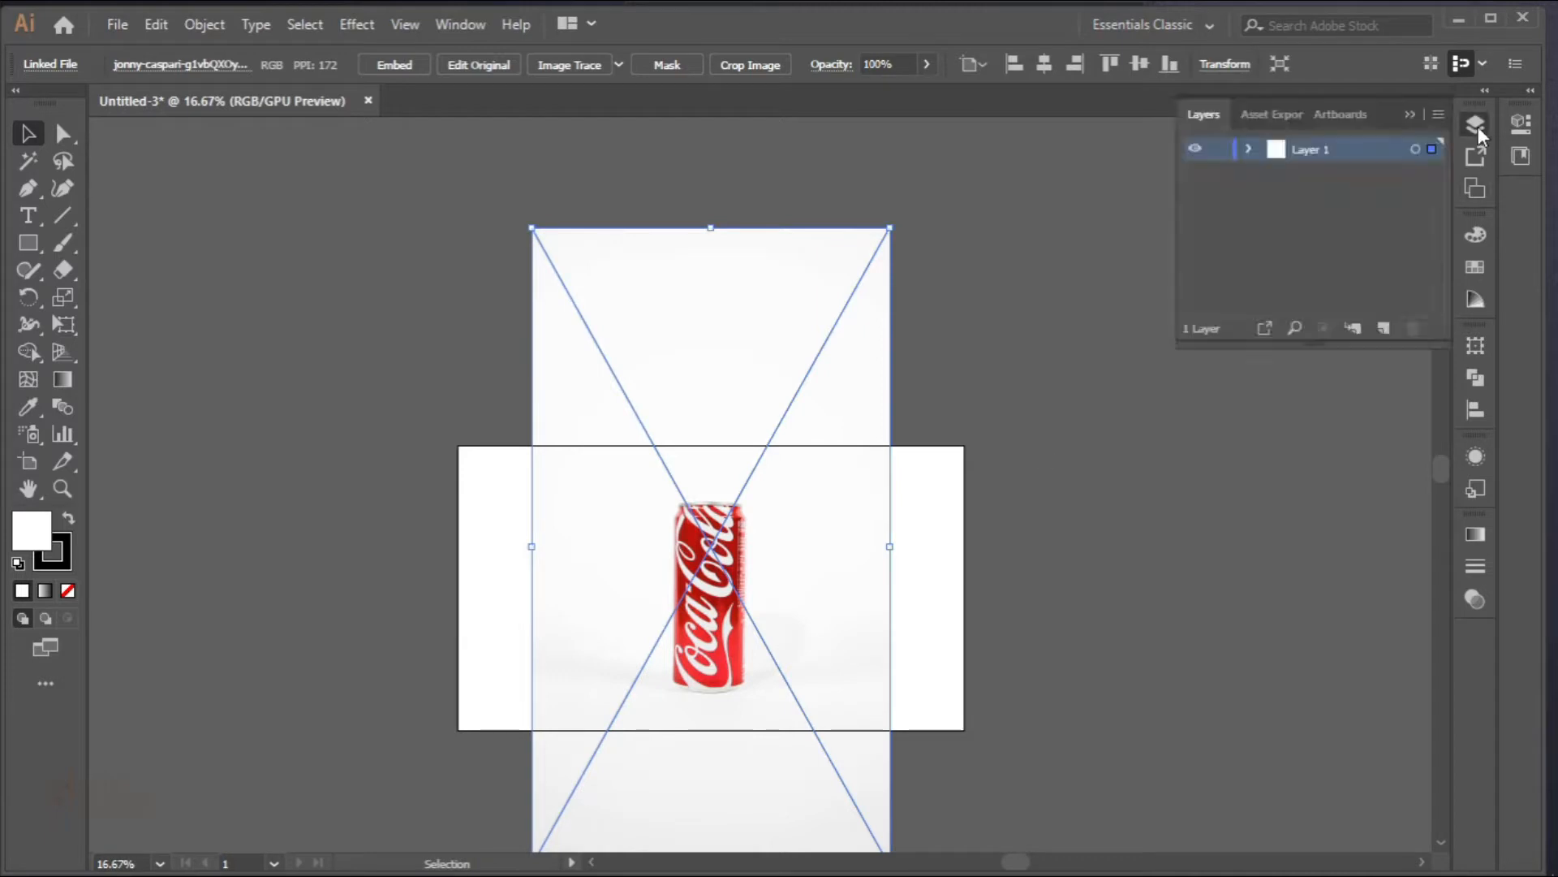
pyautogui.click(1220, 151)
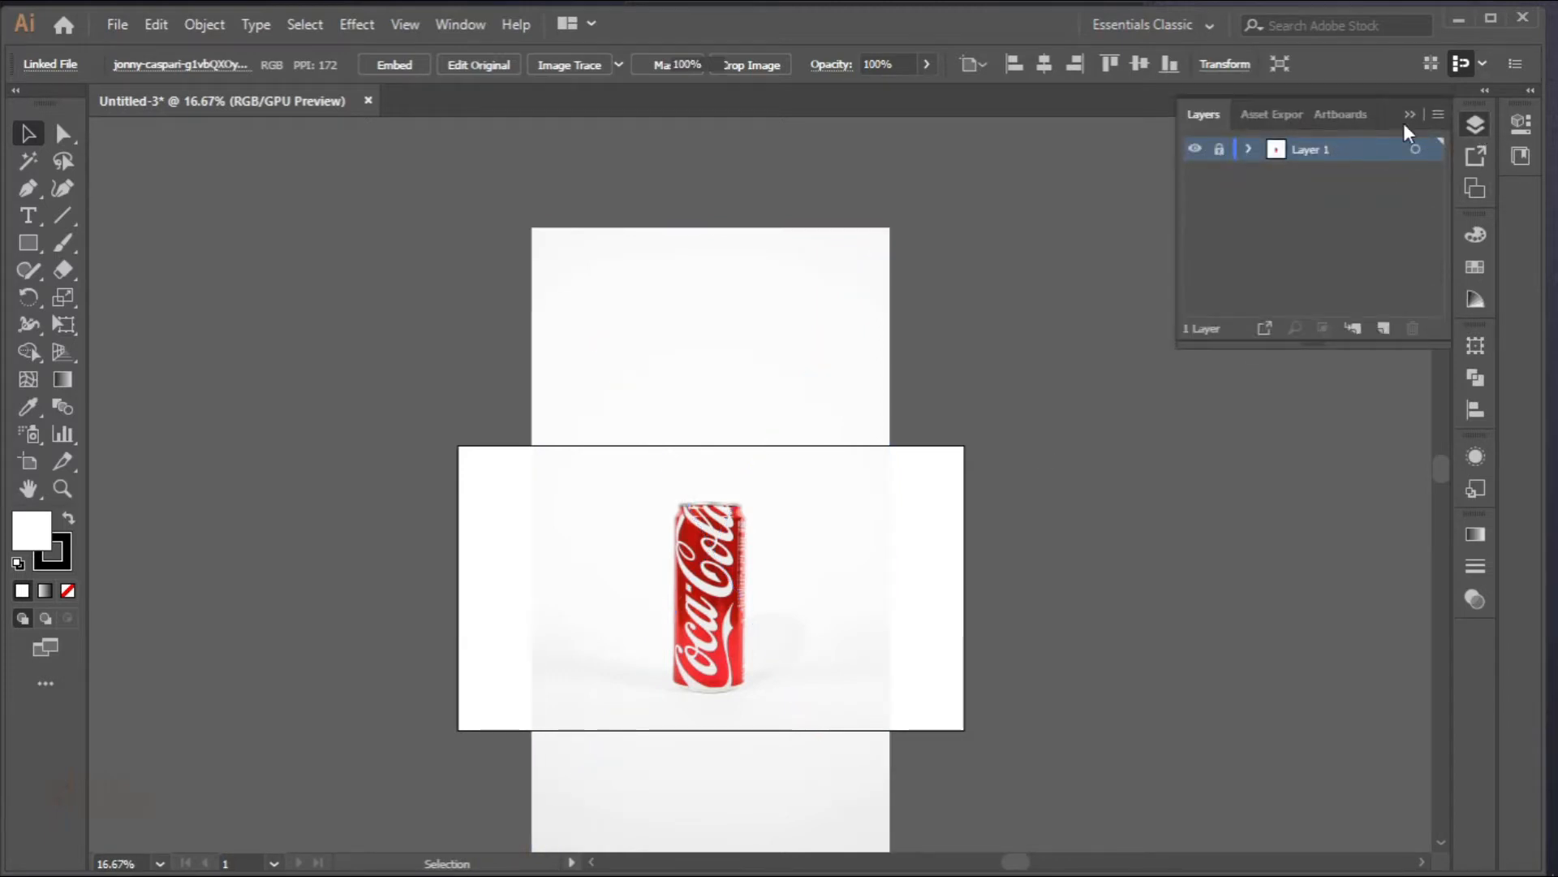
pyautogui.click(1412, 116)
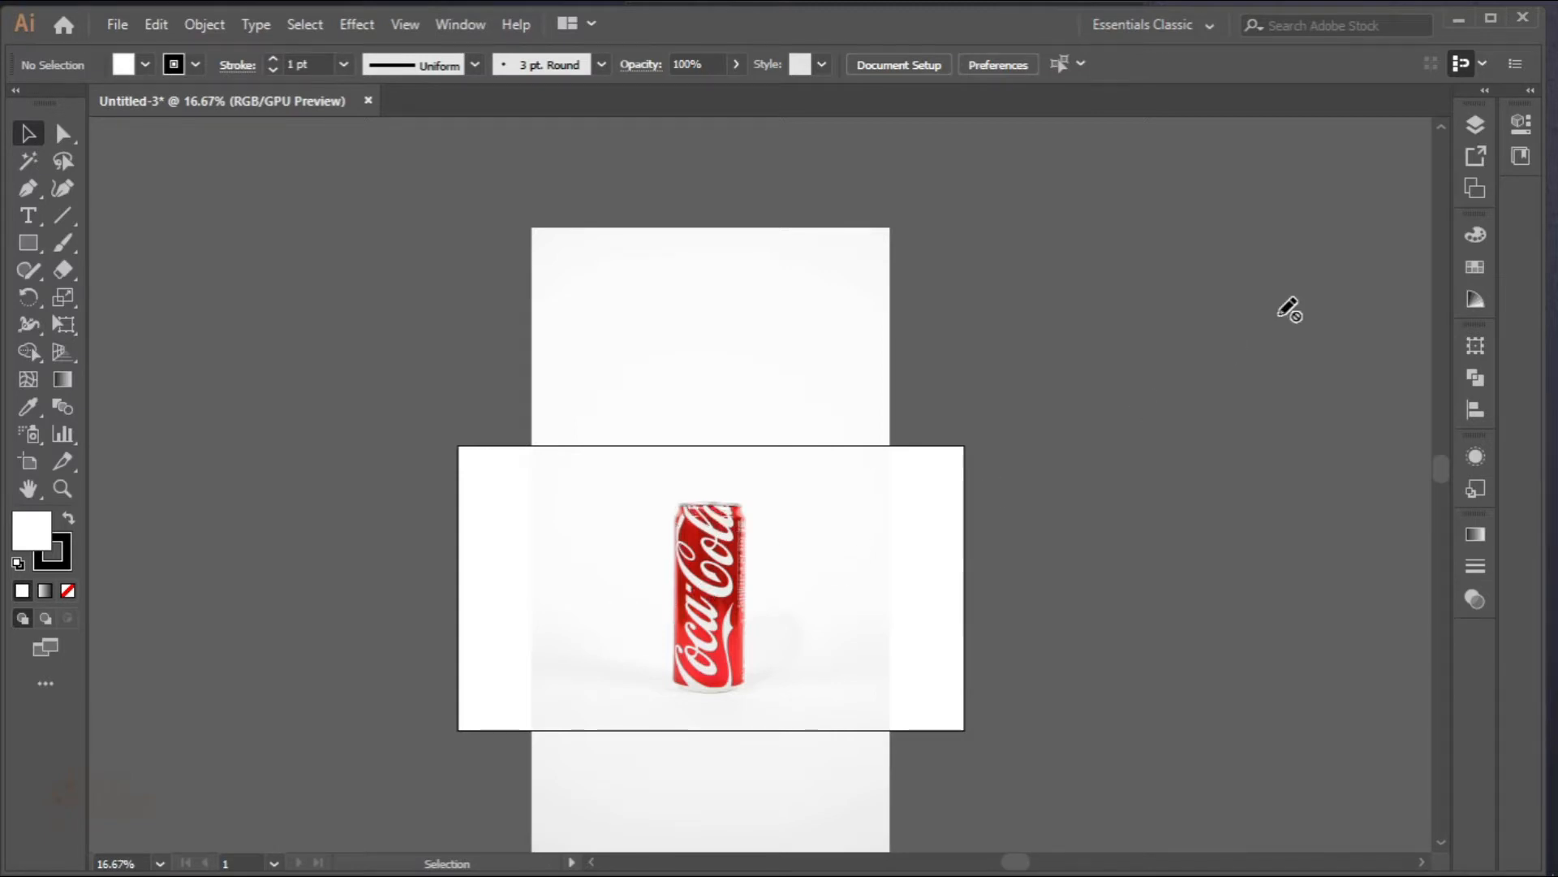
# Step: Add a new layer above Layer 1 and name it "lines"
pyautogui.click(1476, 127)
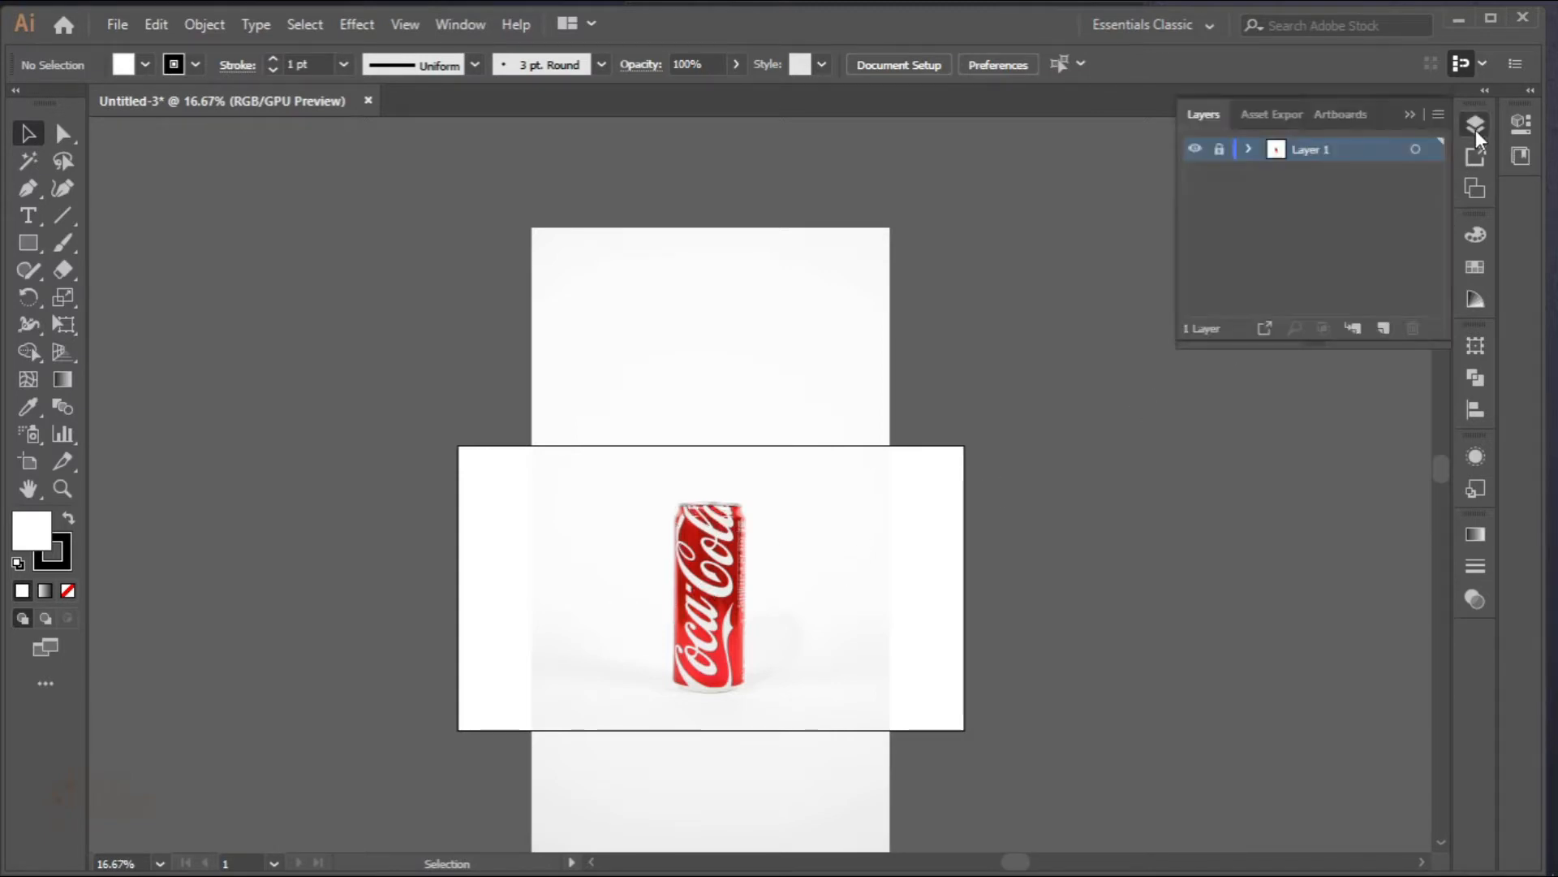
pyautogui.click(1384, 328)
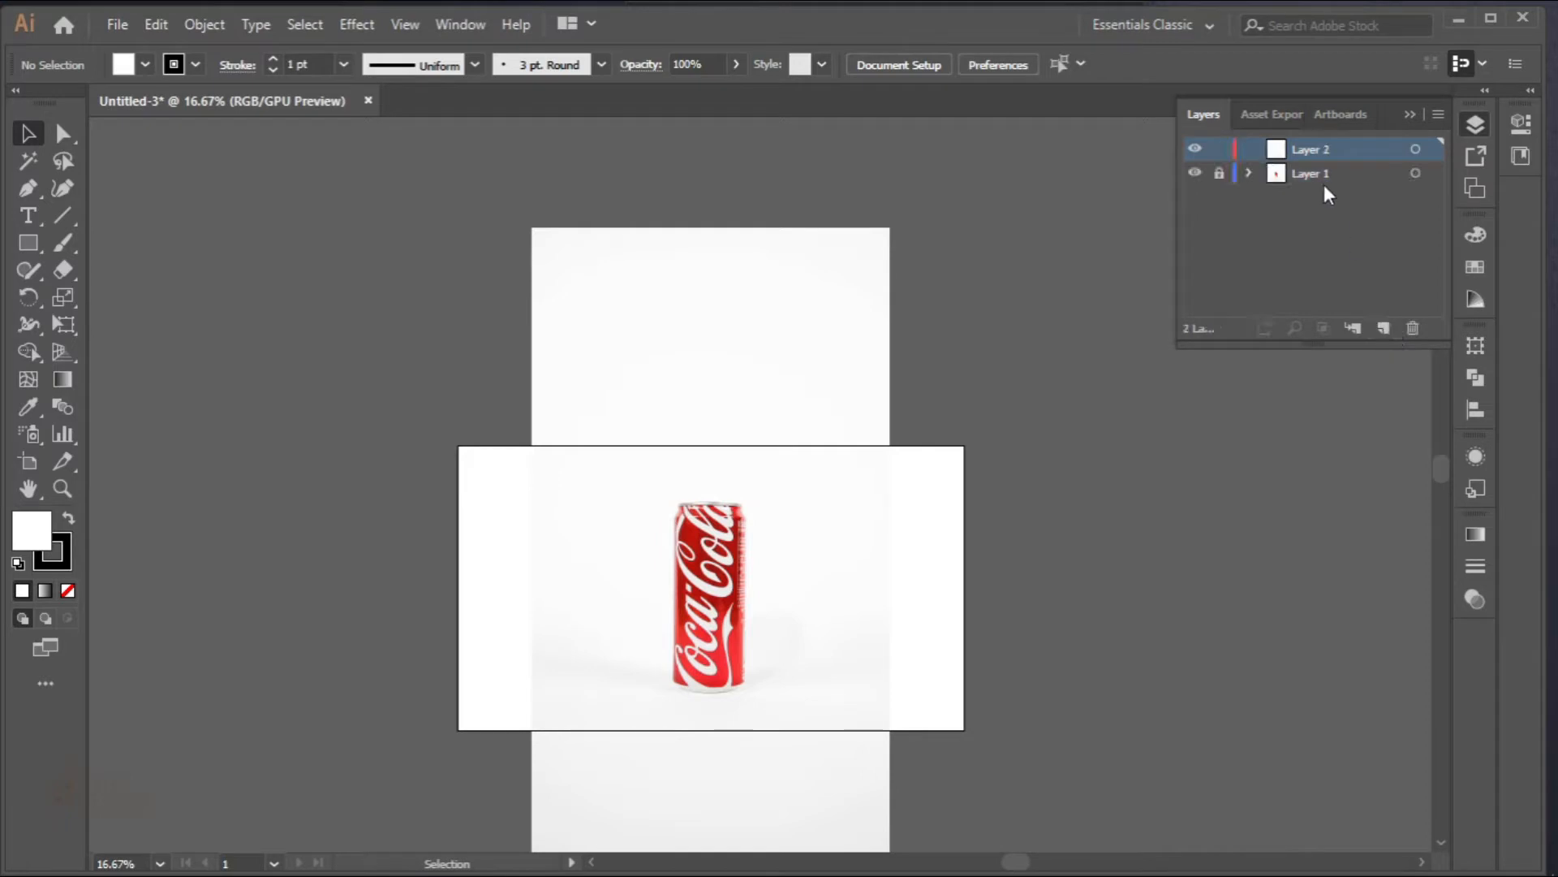
pyautogui.doubleClick(1314, 149)
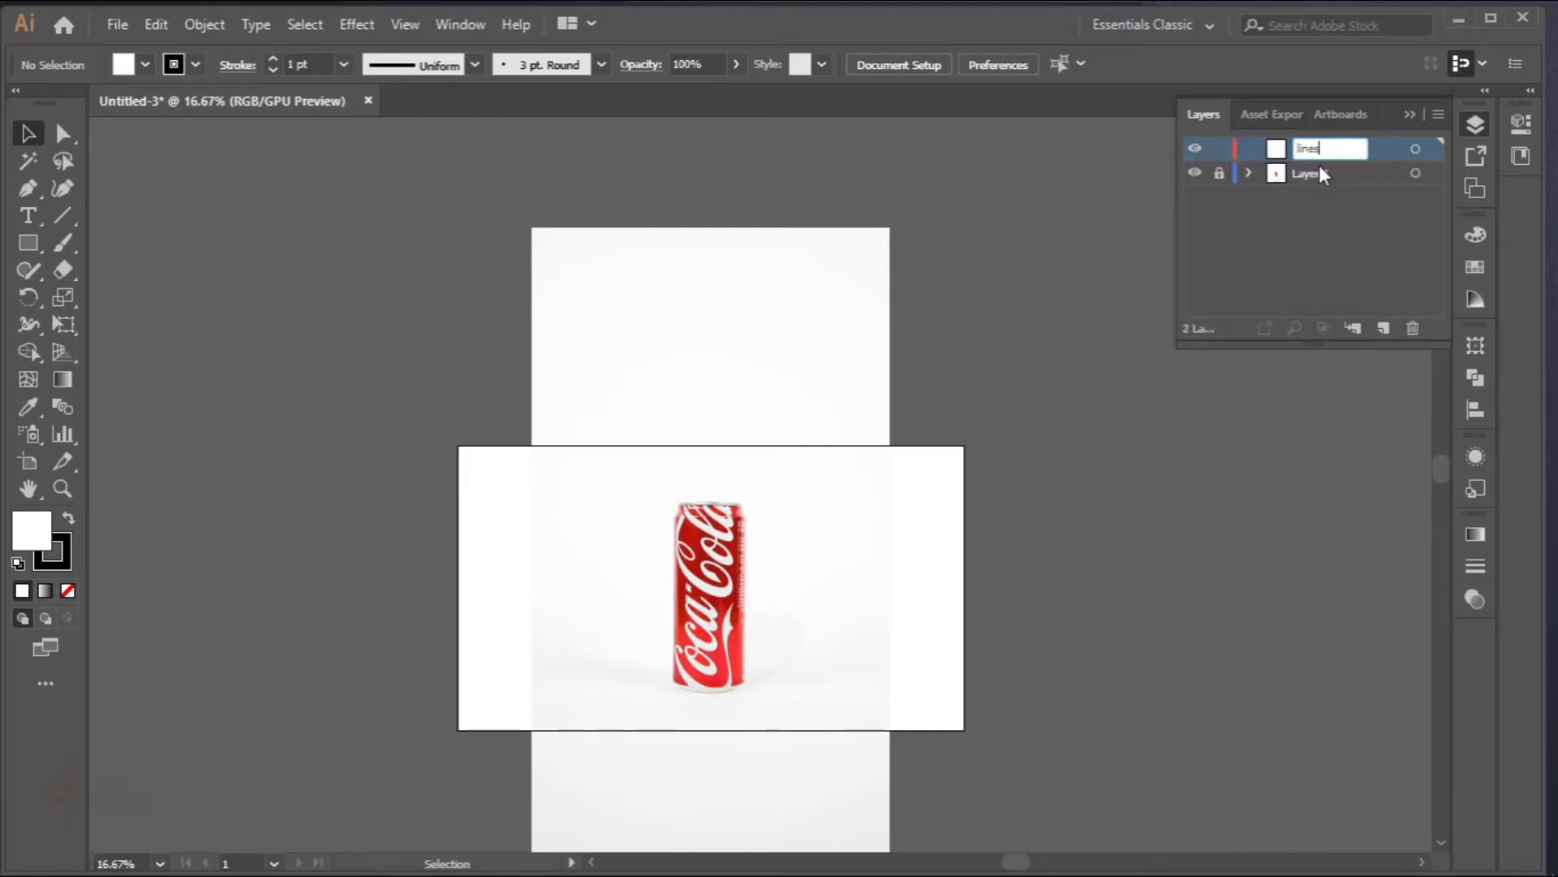
pyautogui.press('Return')
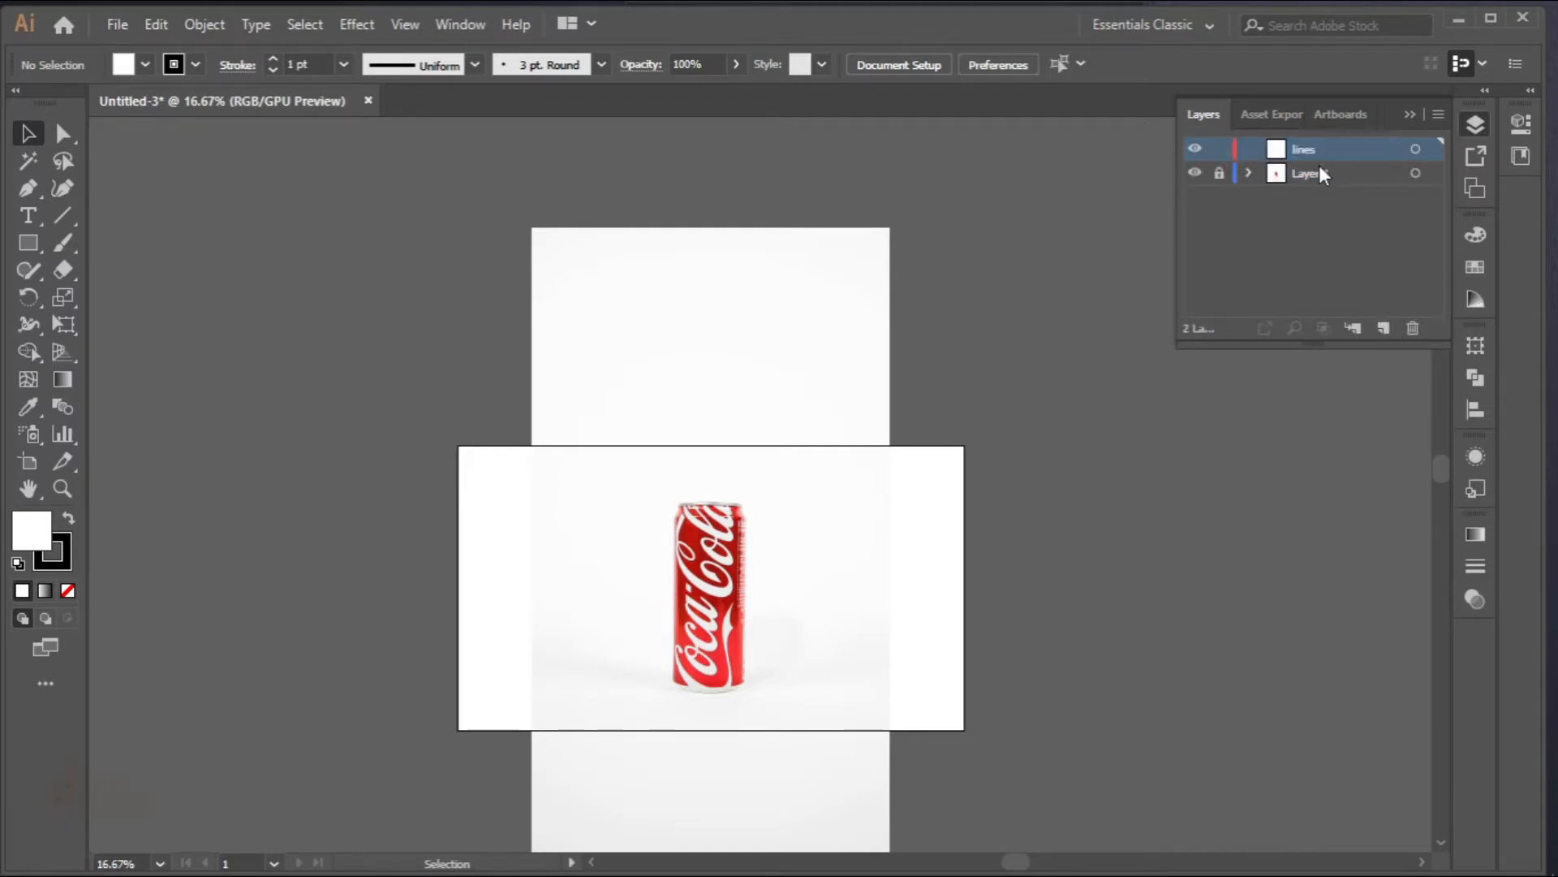
pyautogui.click(1410, 114)
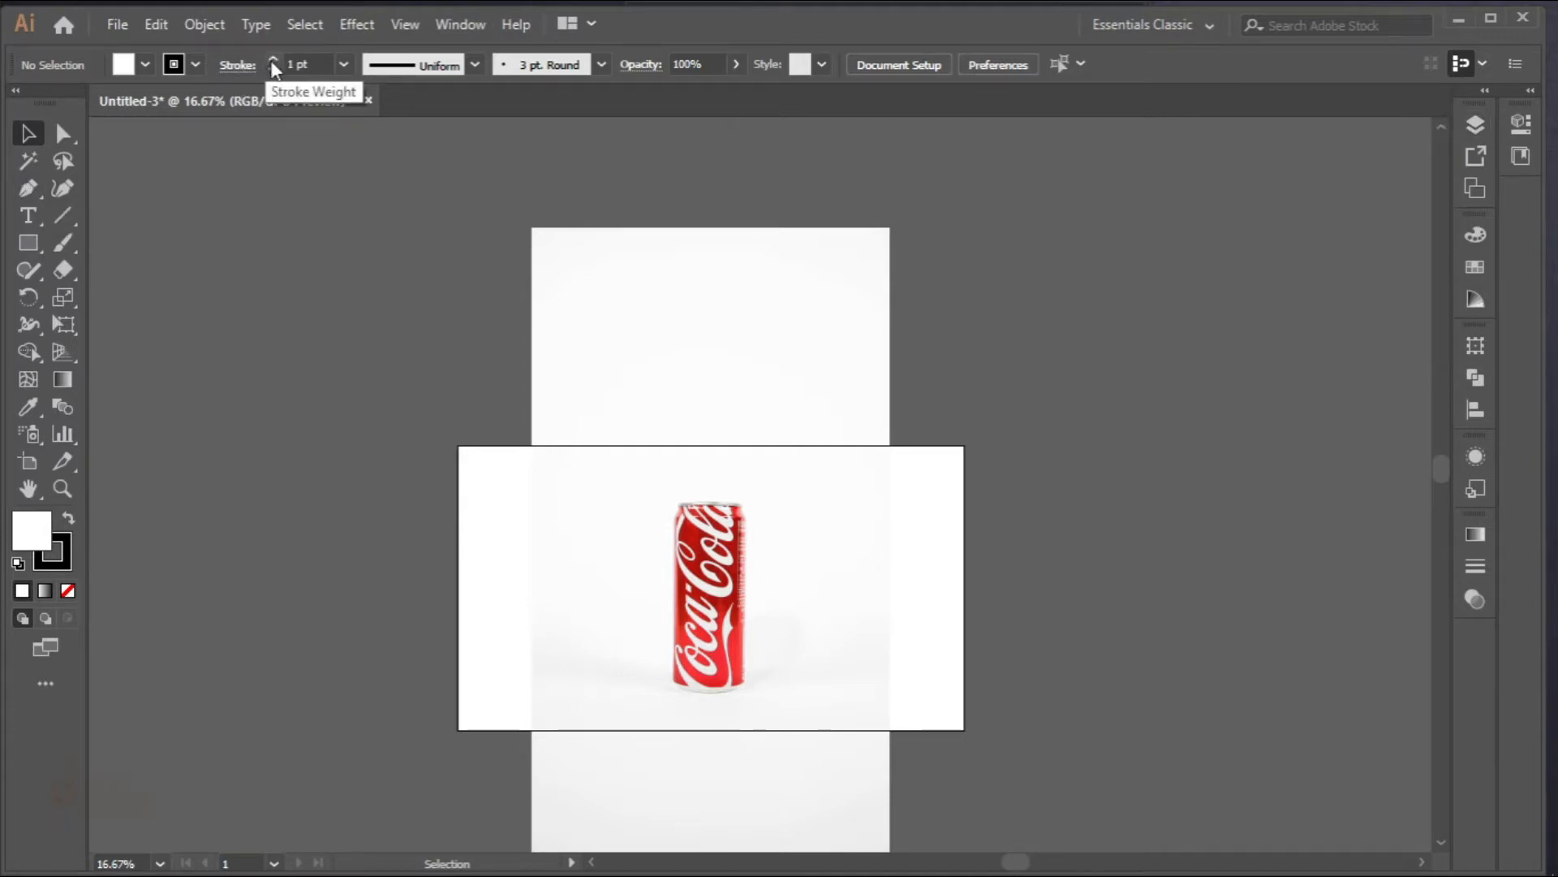
# Step: Set the fill to None and the stroke weight to 4 pt
pyautogui.click(144, 65)
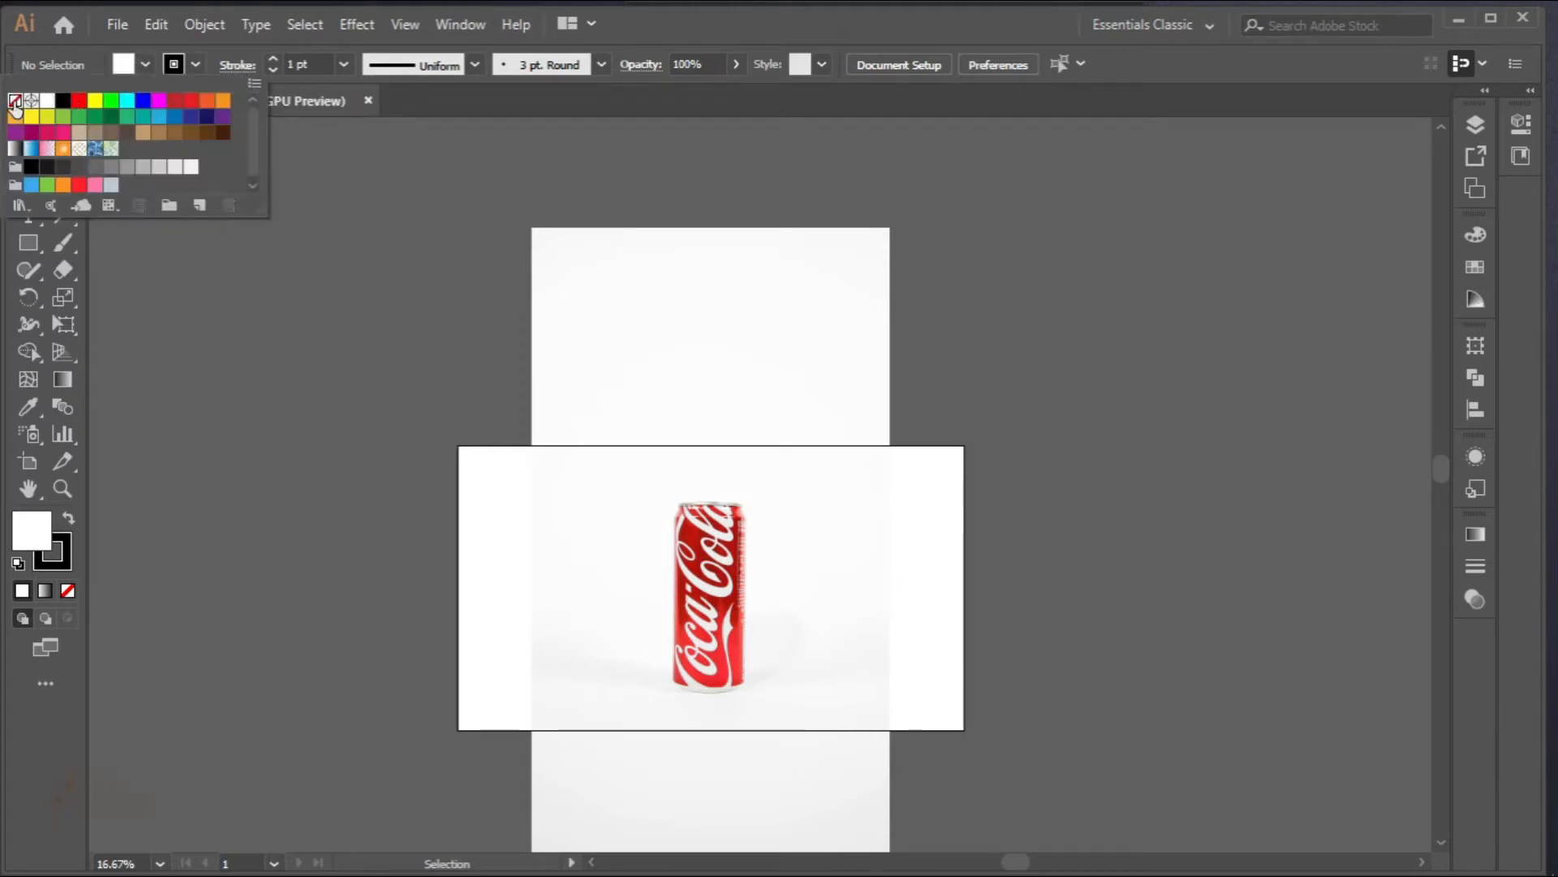
pyautogui.click(15, 104)
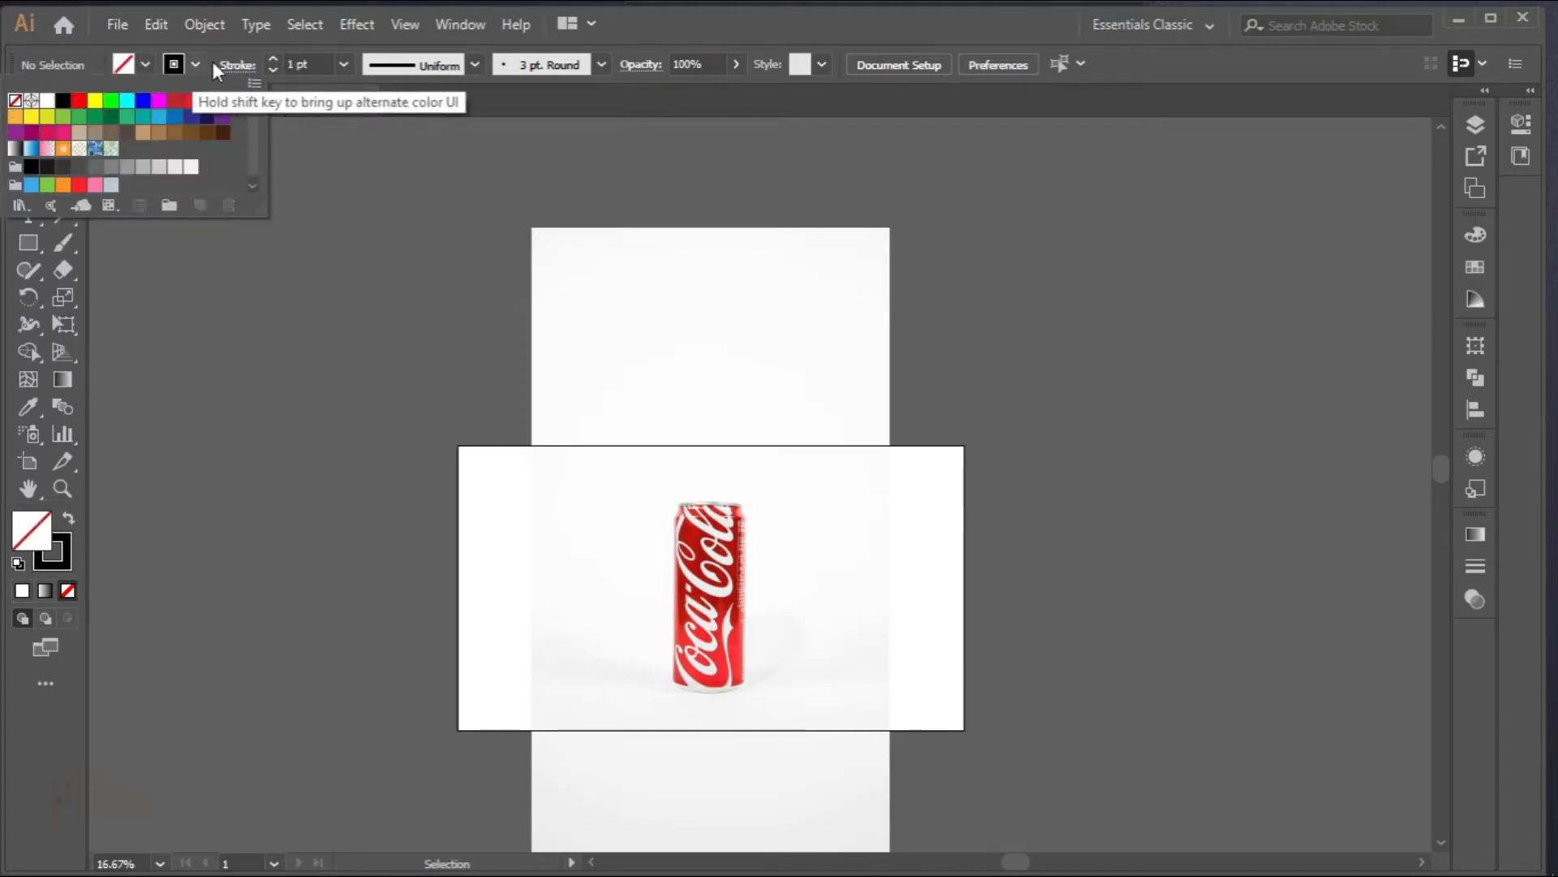
pyautogui.click(275, 59)
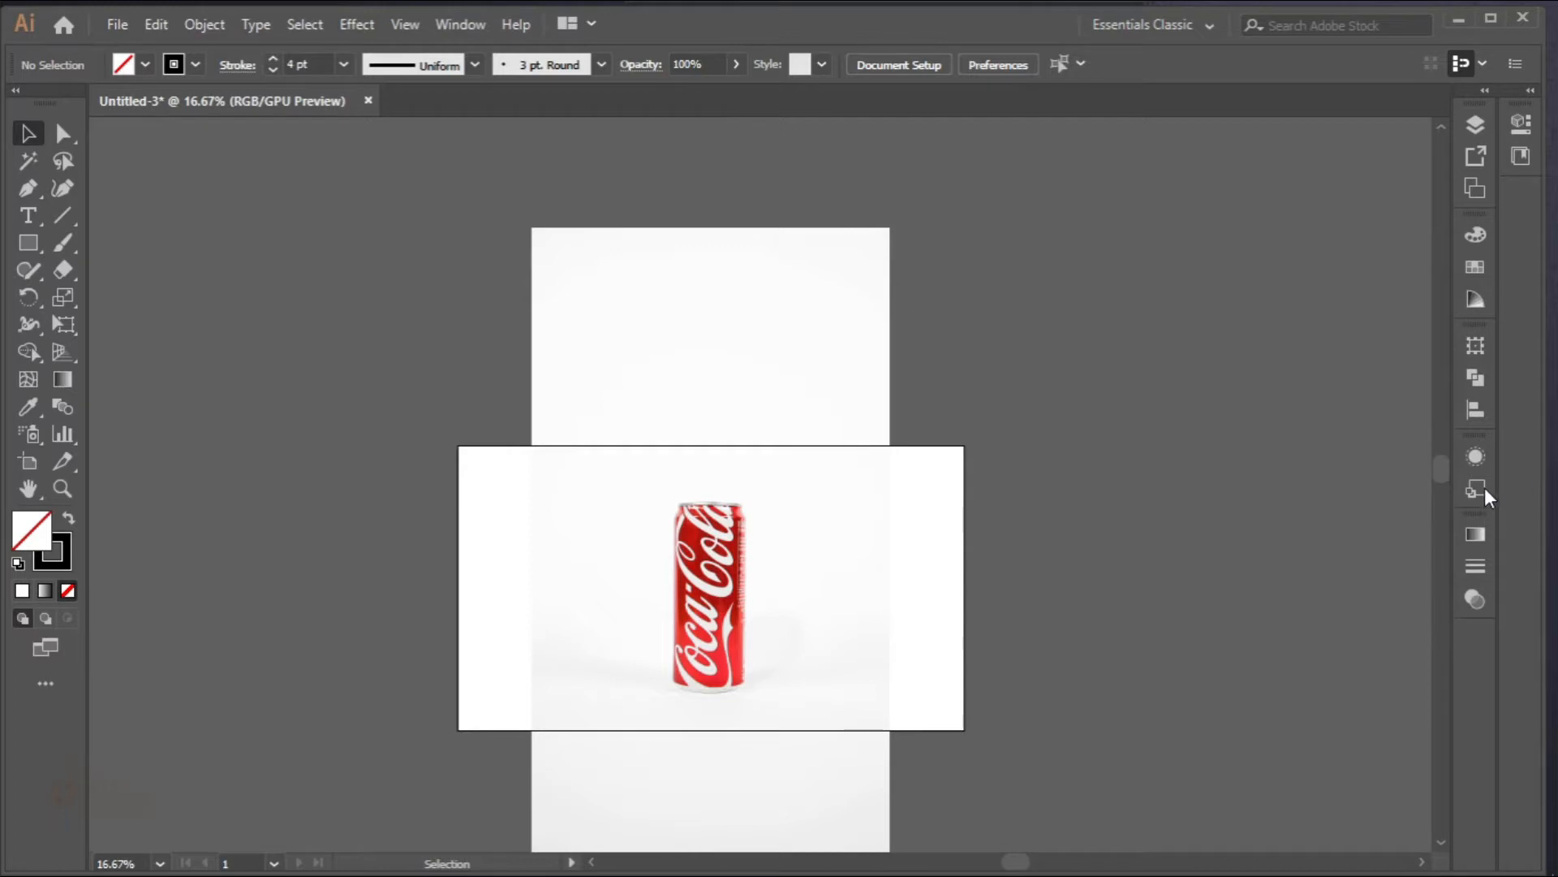
# Step: Give the stroke a round cap and round corner joins
pyautogui.click(1481, 561)
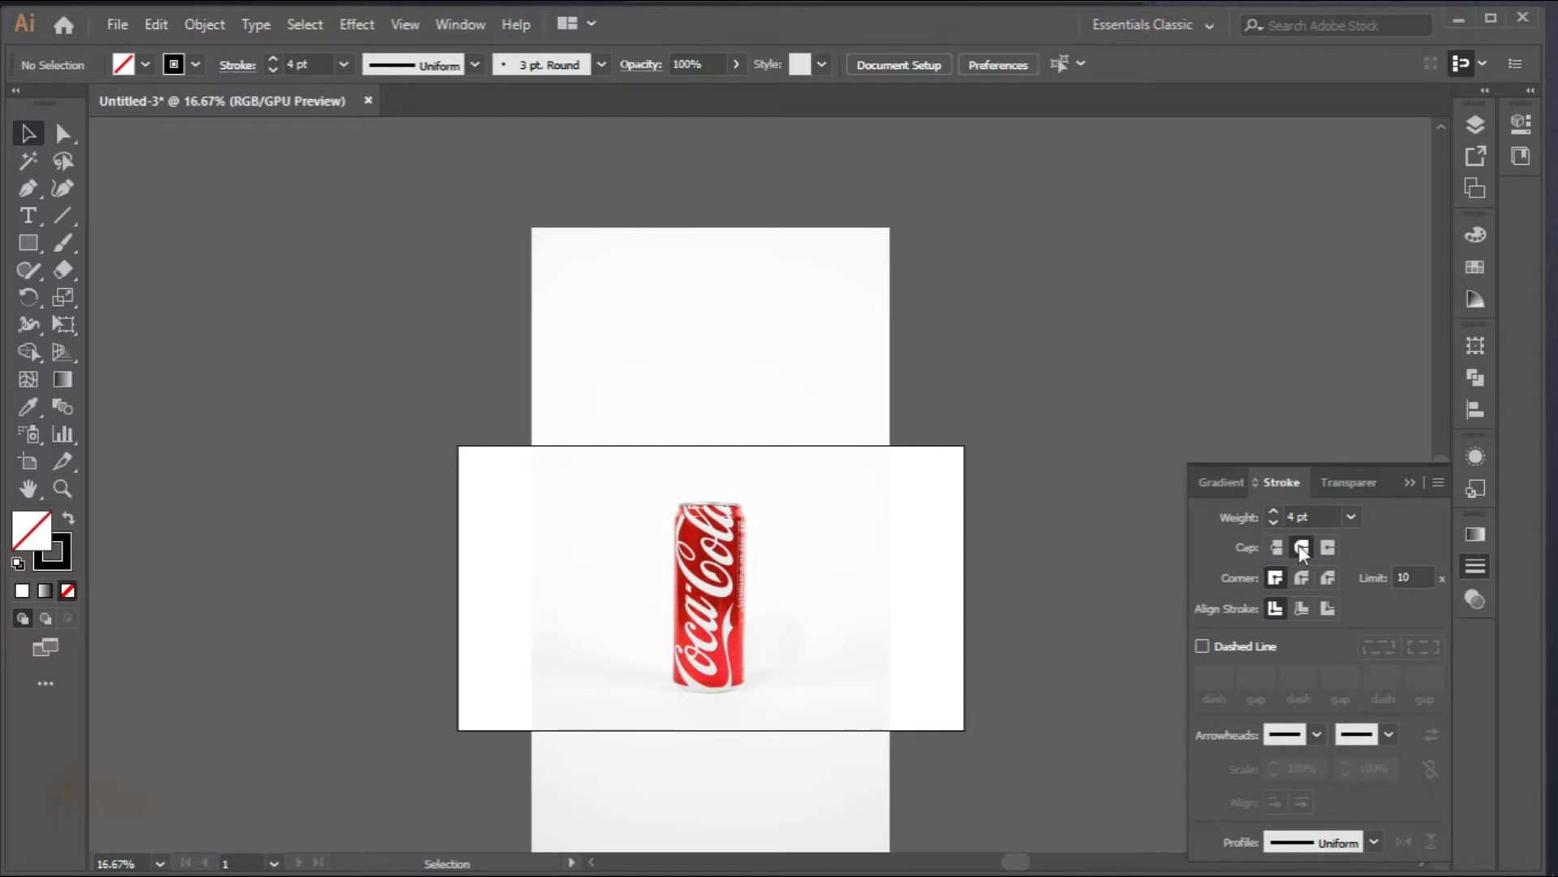
pyautogui.click(1304, 576)
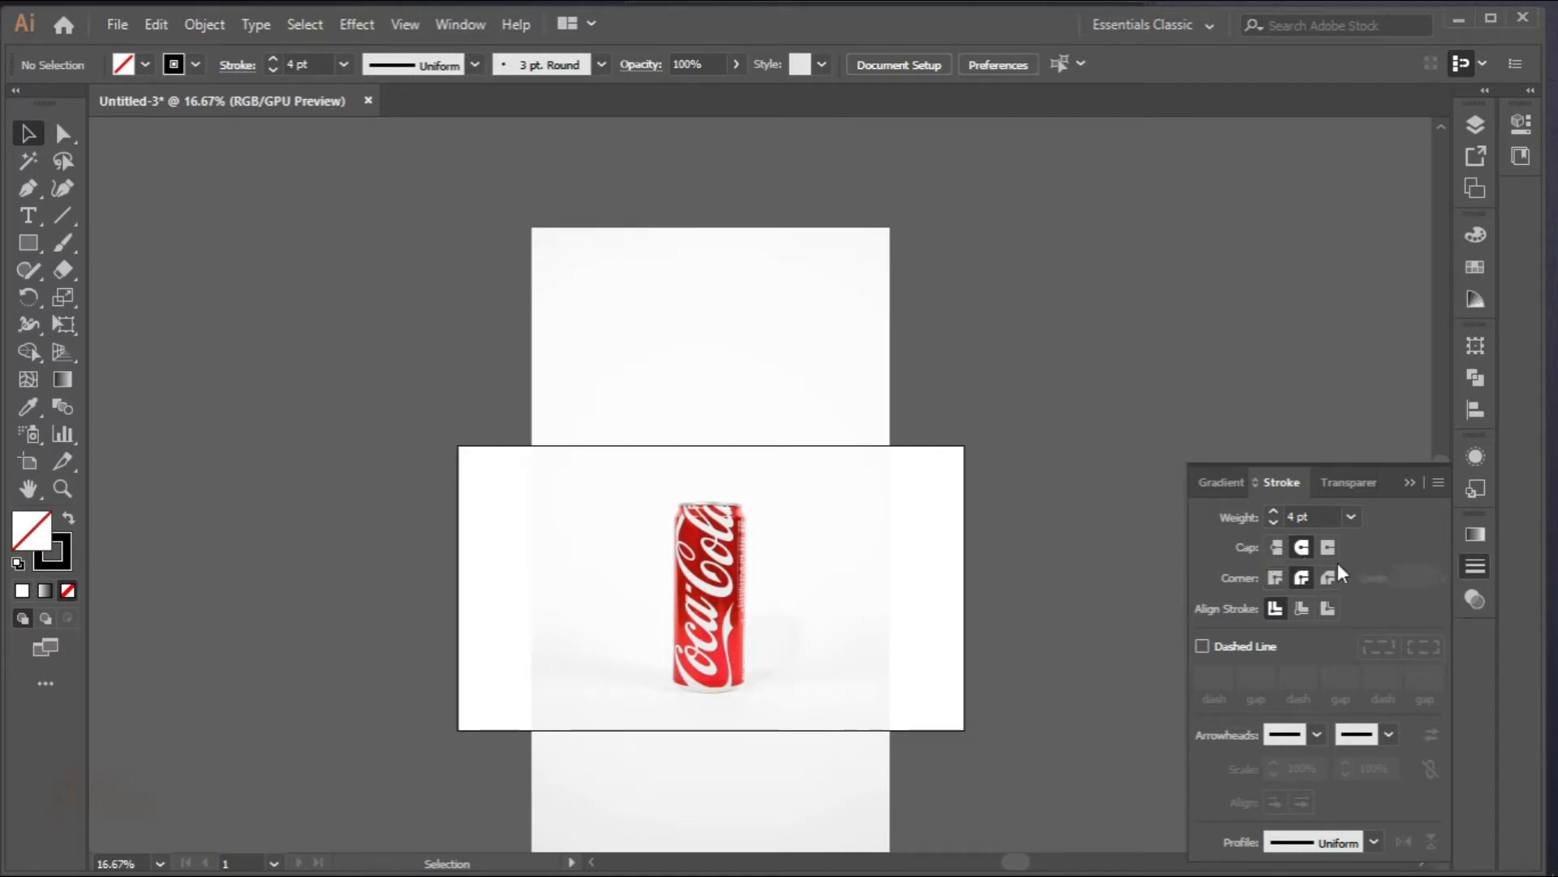
pyautogui.click(1410, 484)
# Step: Draw a rectangle about 271 px wide over the can's straight body, from below the neck to above the base
pyautogui.scroll(-2, 896, 519)
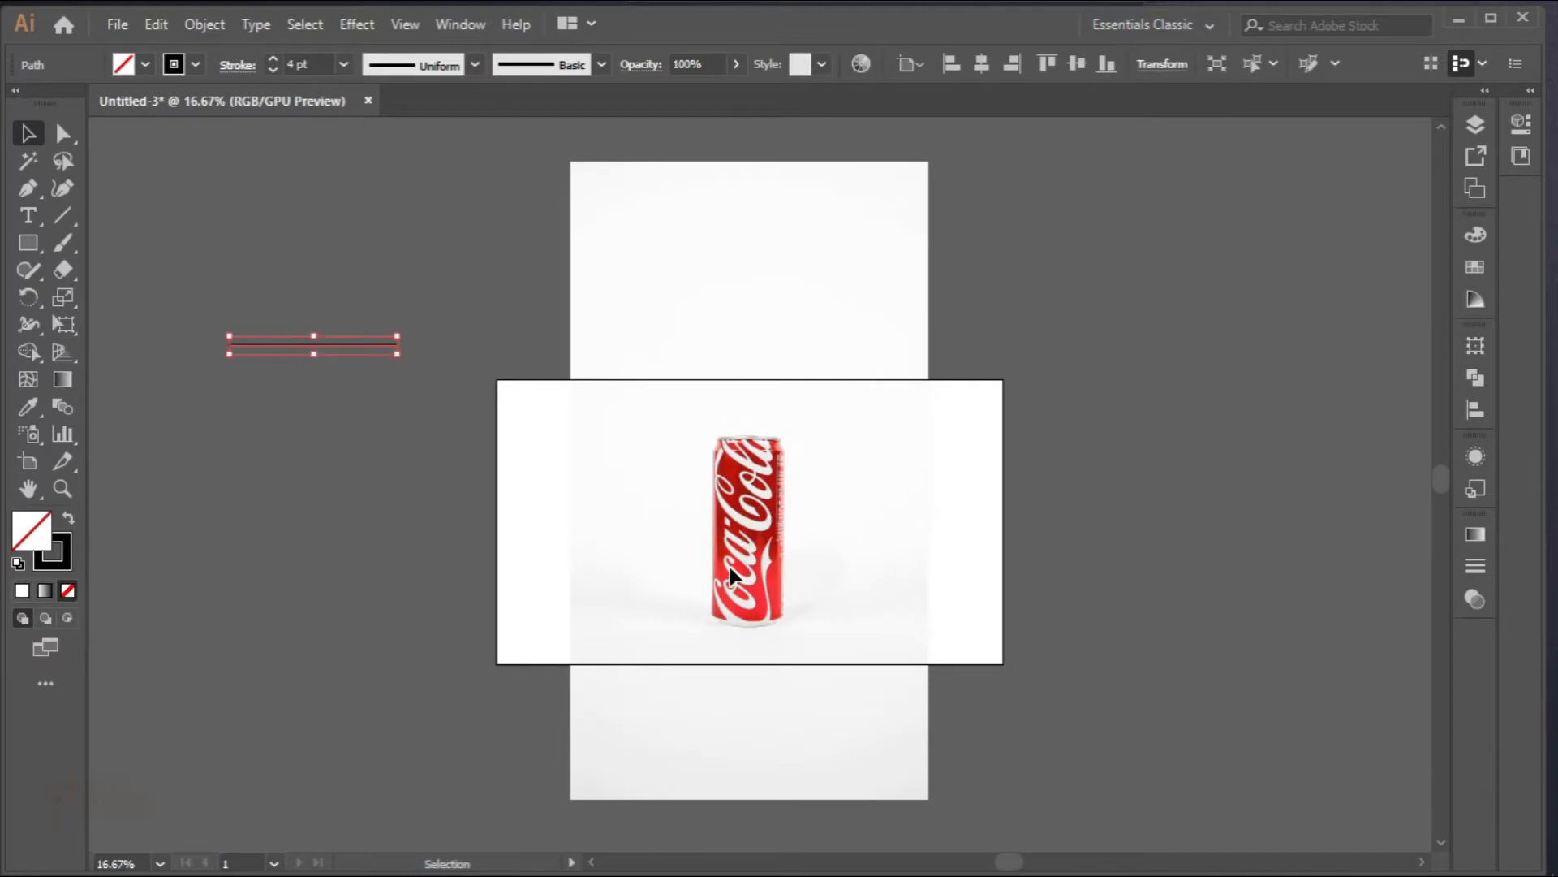
pyautogui.scroll(3, 731, 567)
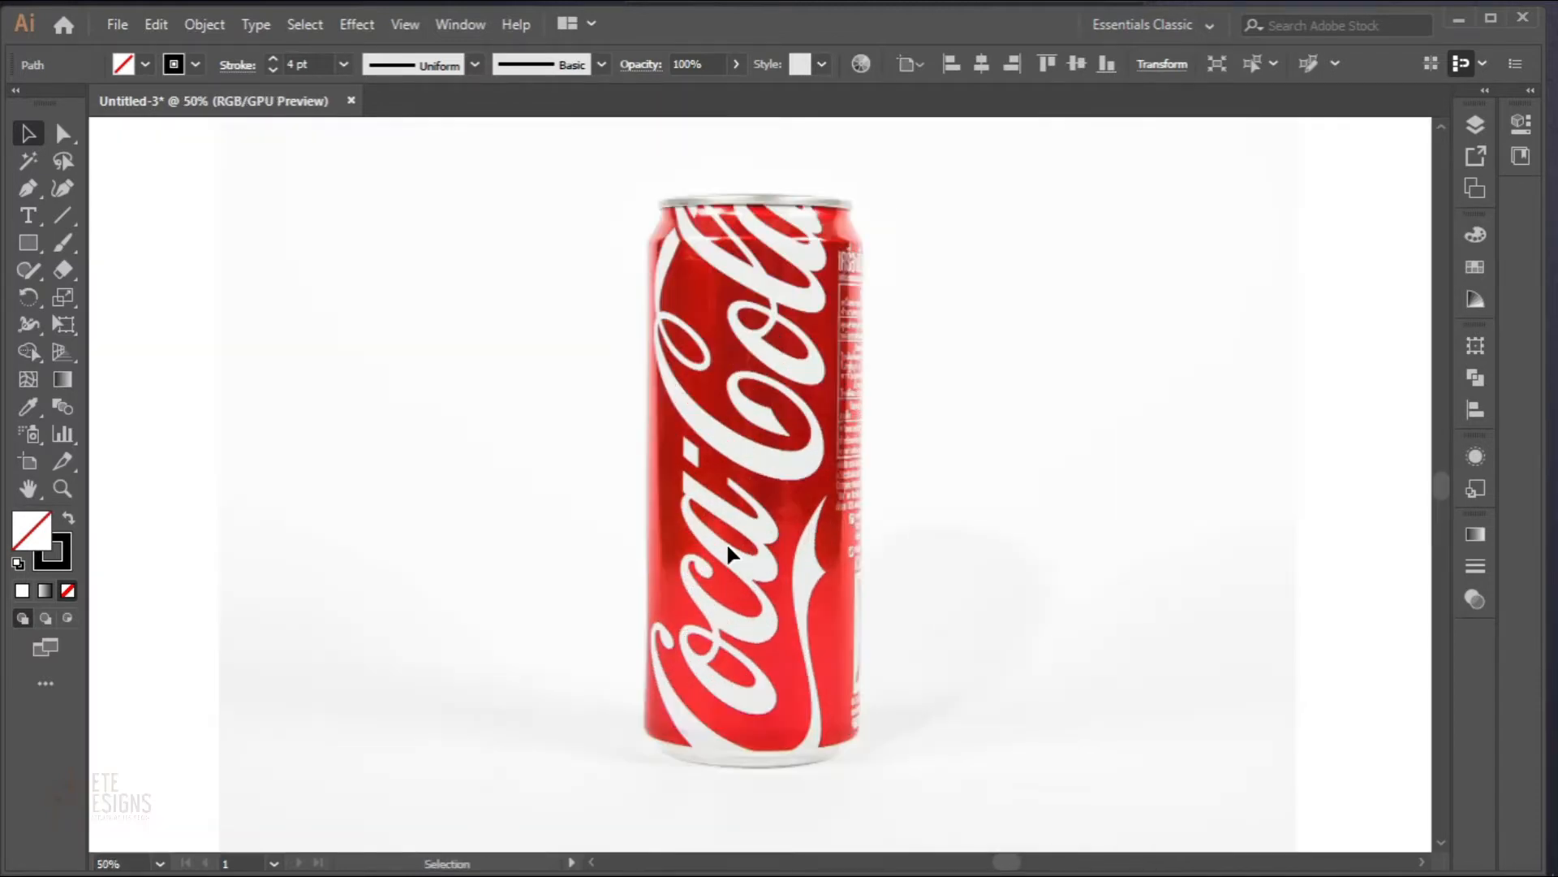
pyautogui.click(31, 247)
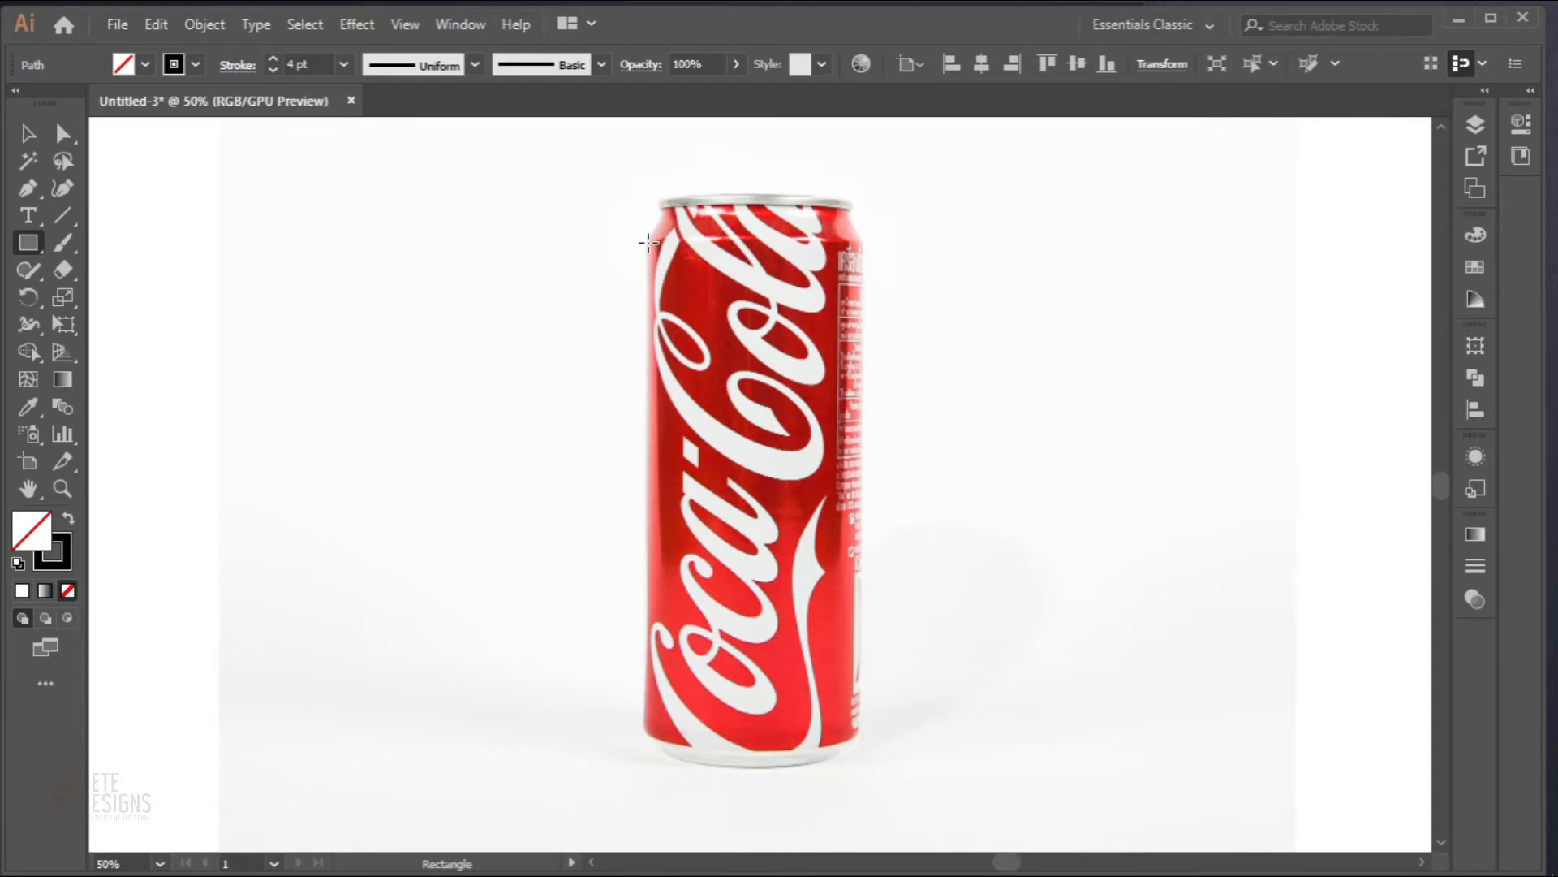
pyautogui.moveTo(664, 237); pyautogui.dragTo(863, 734)
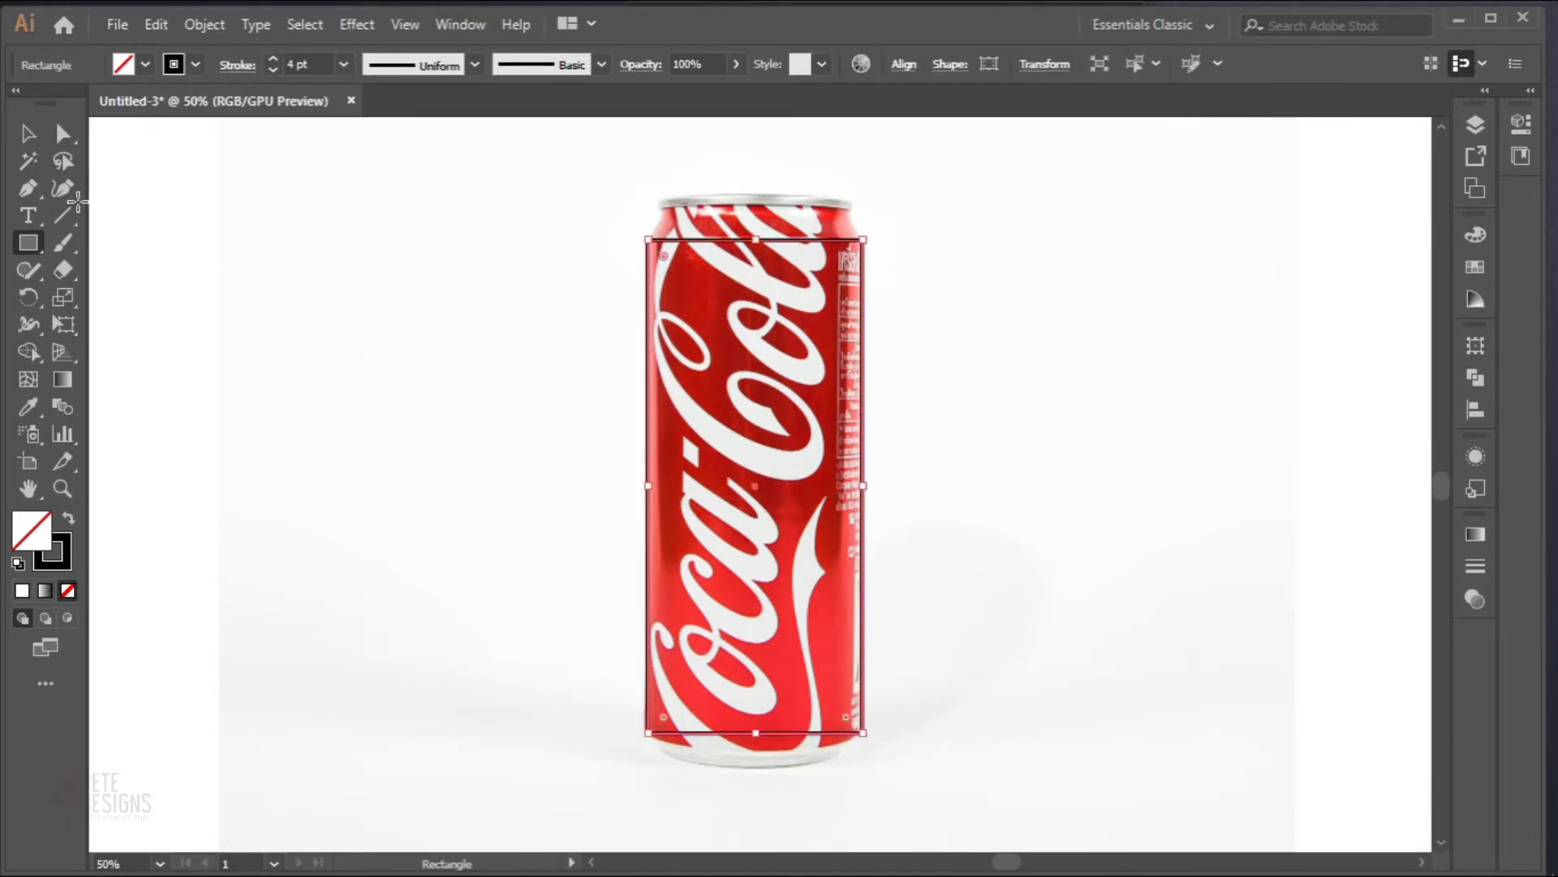
pyautogui.click(27, 133)
# Step: Bend the rectangle's bottom edge downward with the Anchor Point tool to follow the curve at the can's base
pyautogui.scroll(-2, 715, 528)
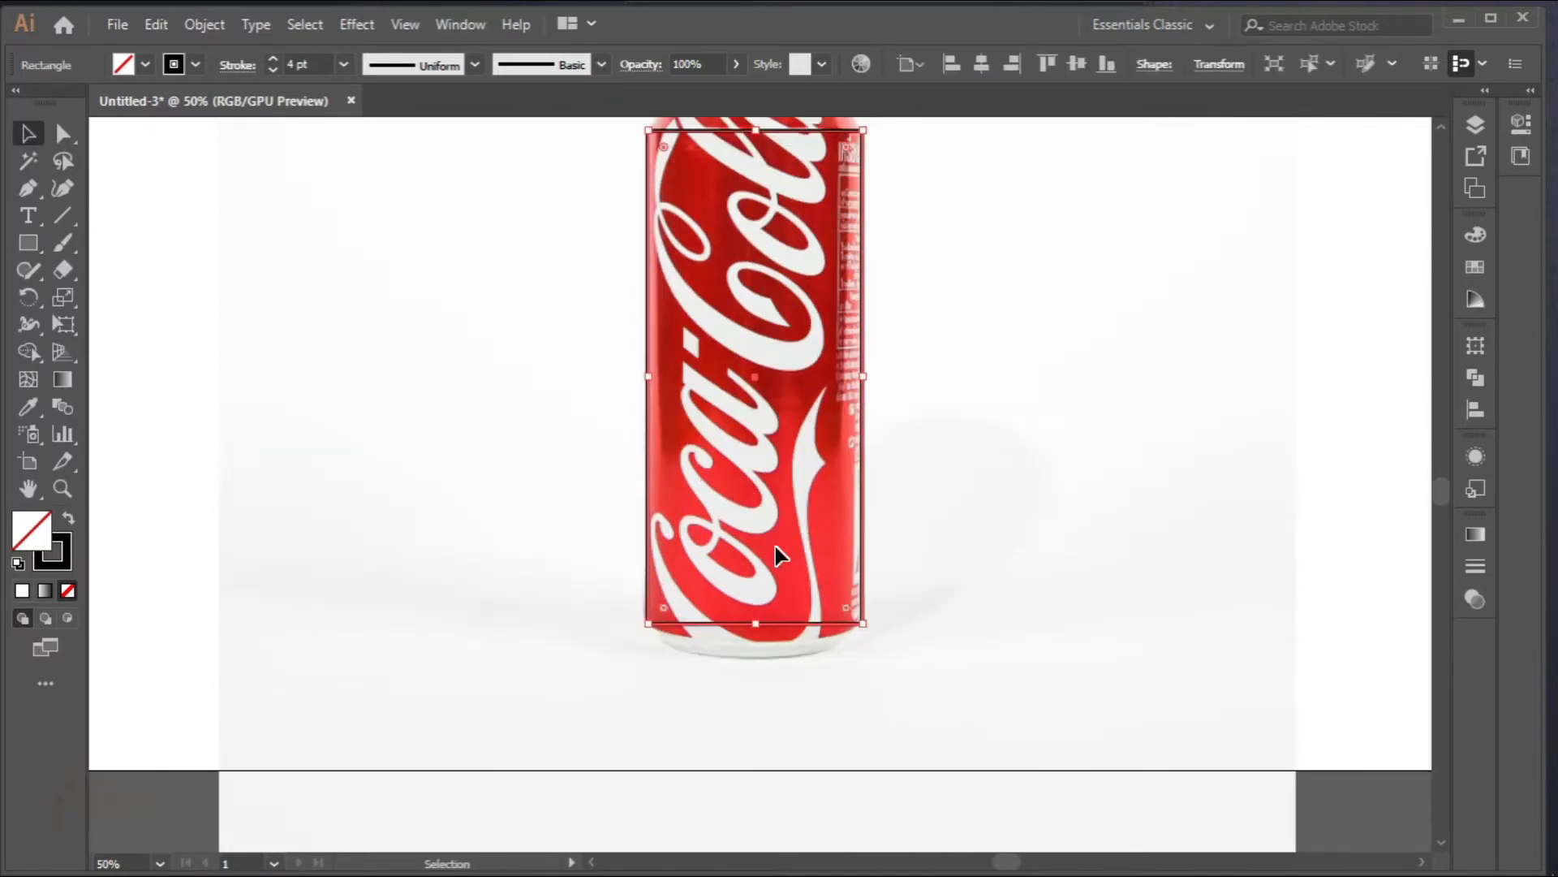
pyautogui.scroll(2, 778, 548)
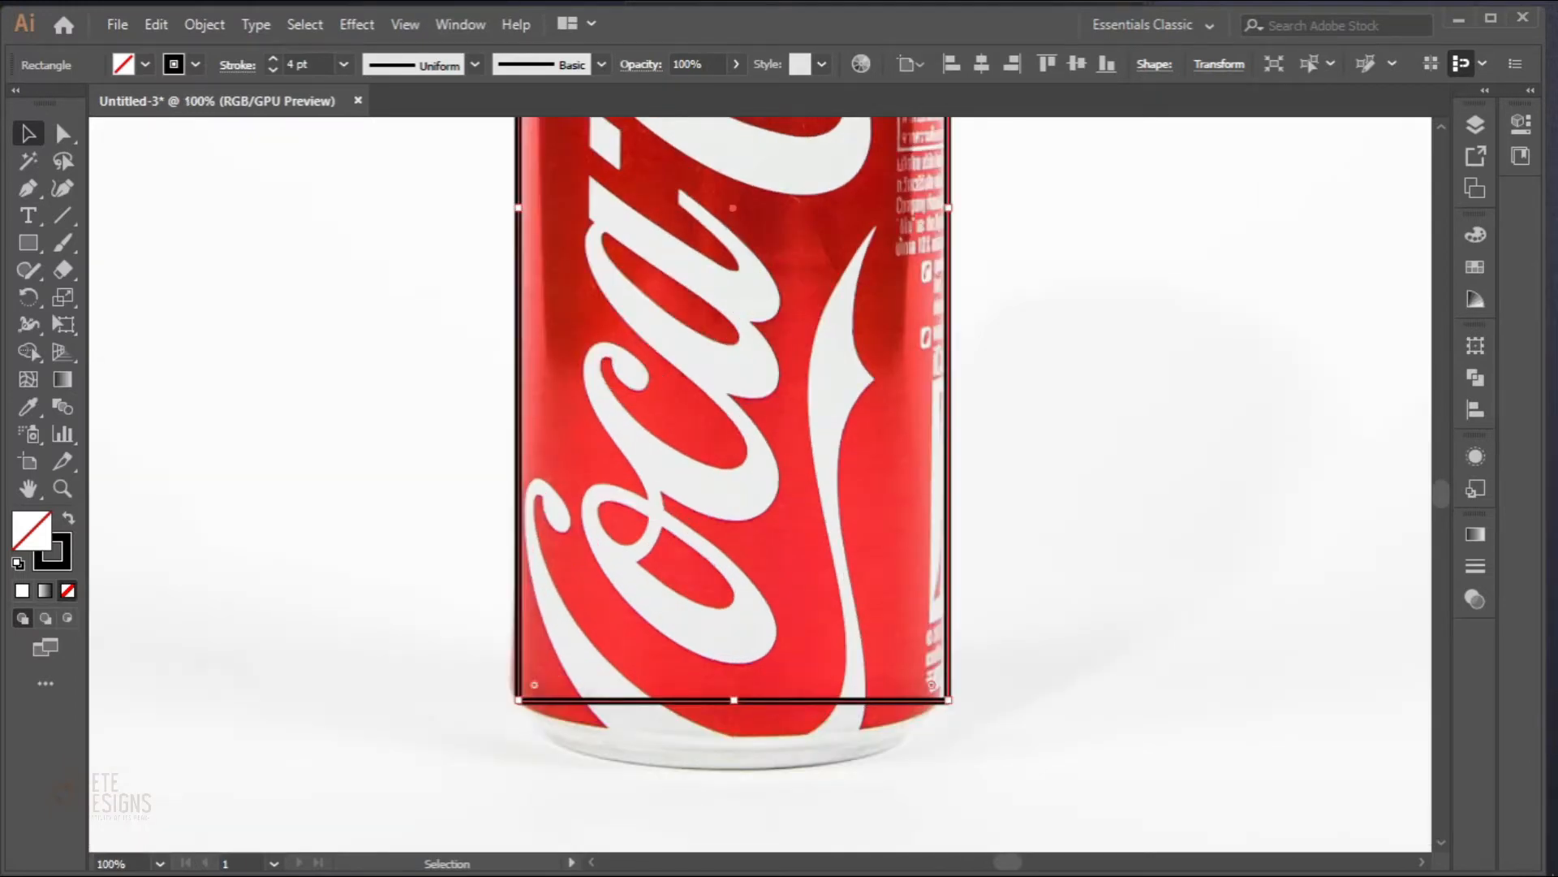
pyautogui.hotkey('shift', 'c')
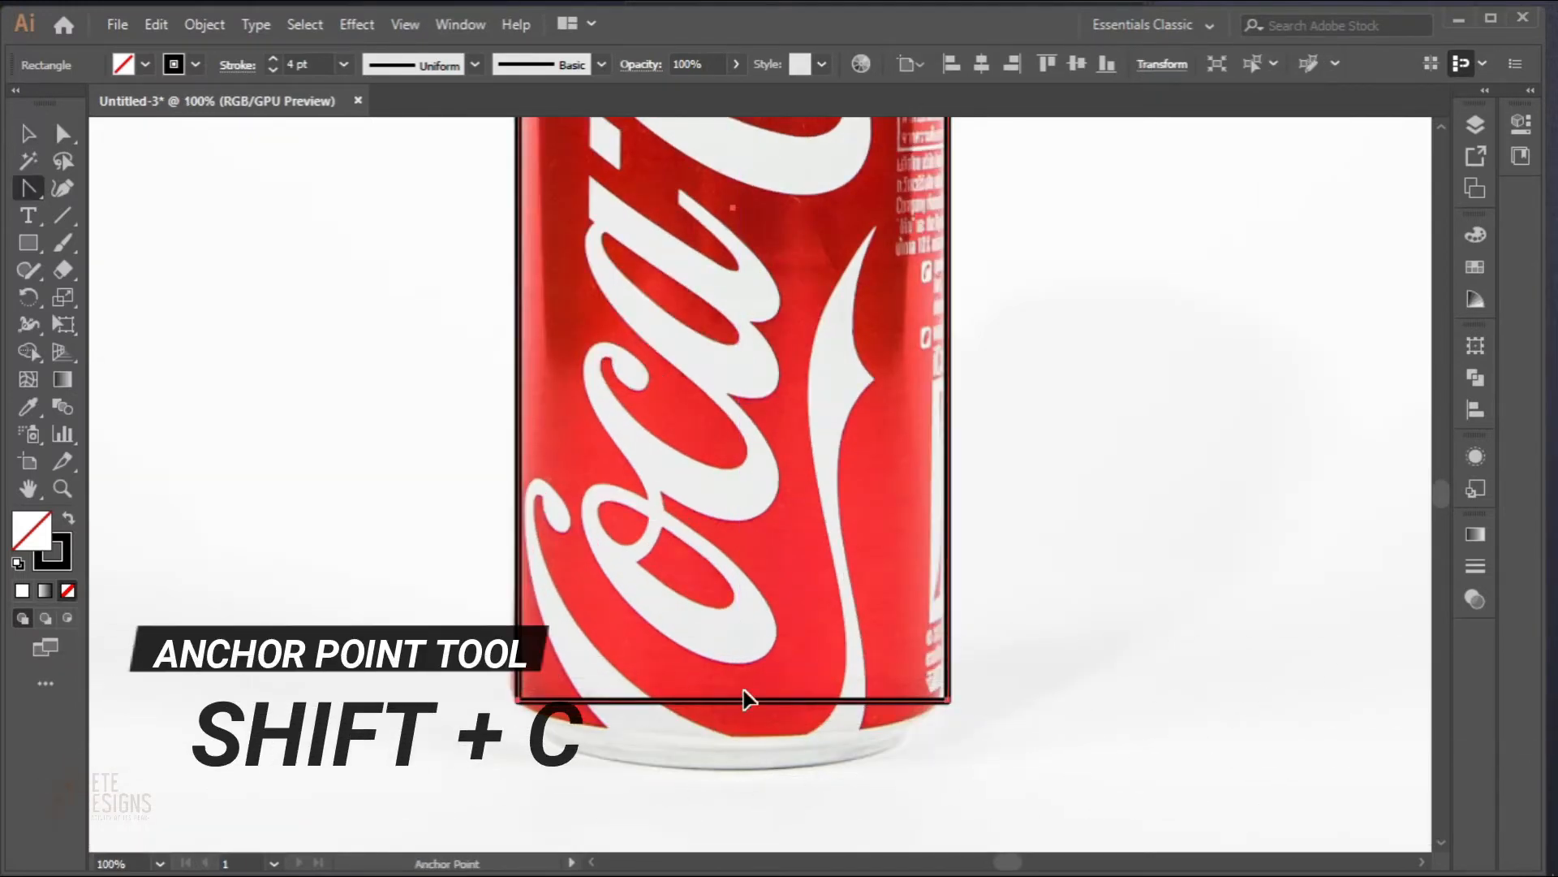
pyautogui.moveTo(740, 703); pyautogui.dragTo(737, 740)
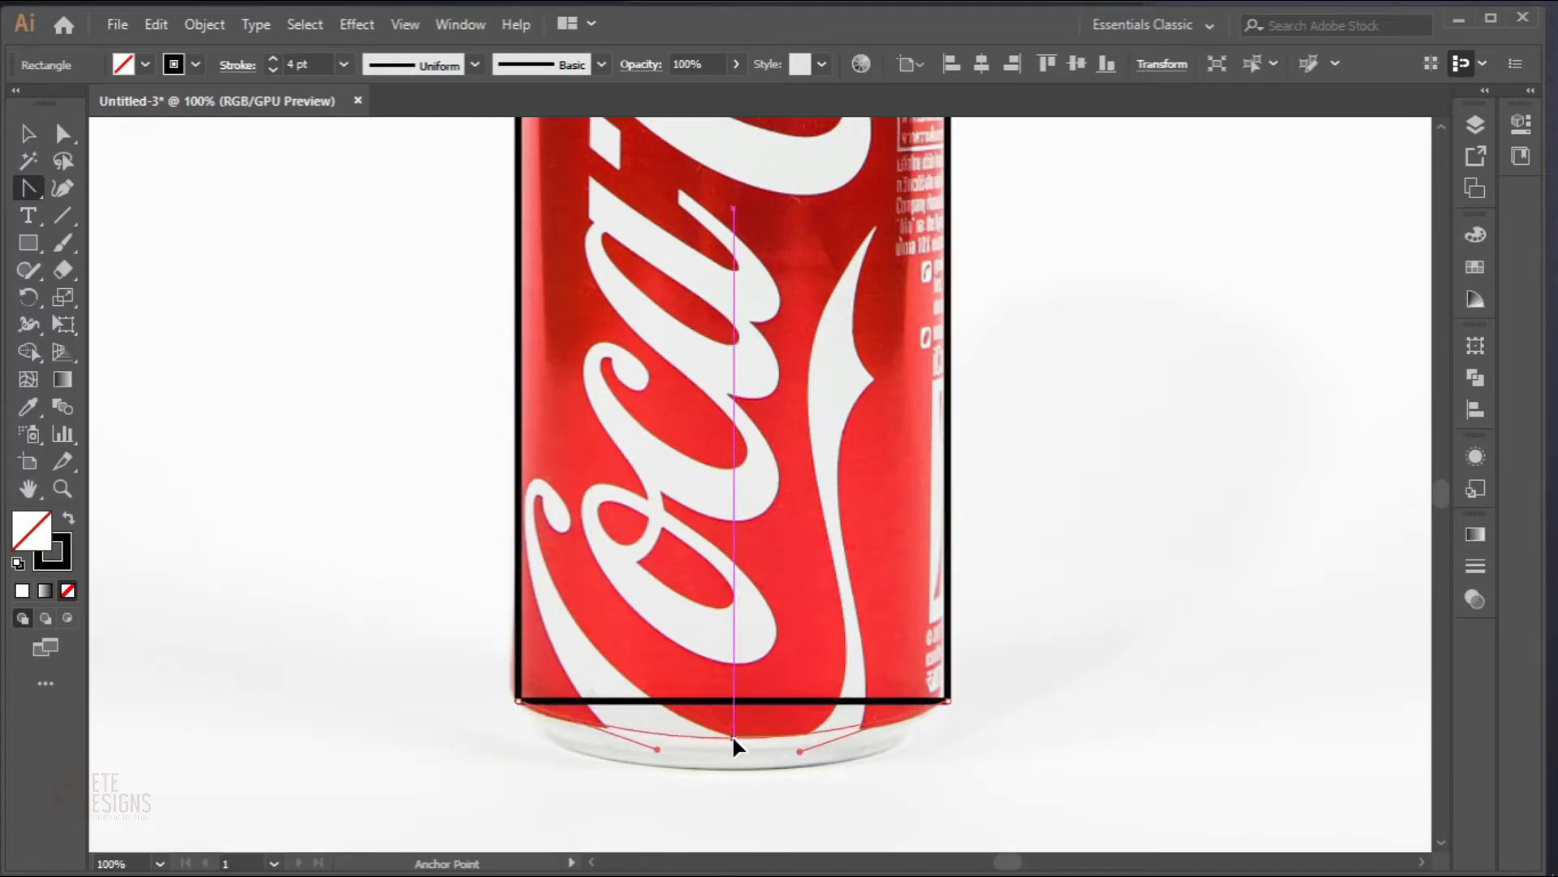
# Step: Bend the rectangle's top edge slightly upward with the Anchor Point tool to match the can's shoulder curve
pyautogui.scroll(-2, 739, 626)
pyautogui.scroll(5, 740, 288)
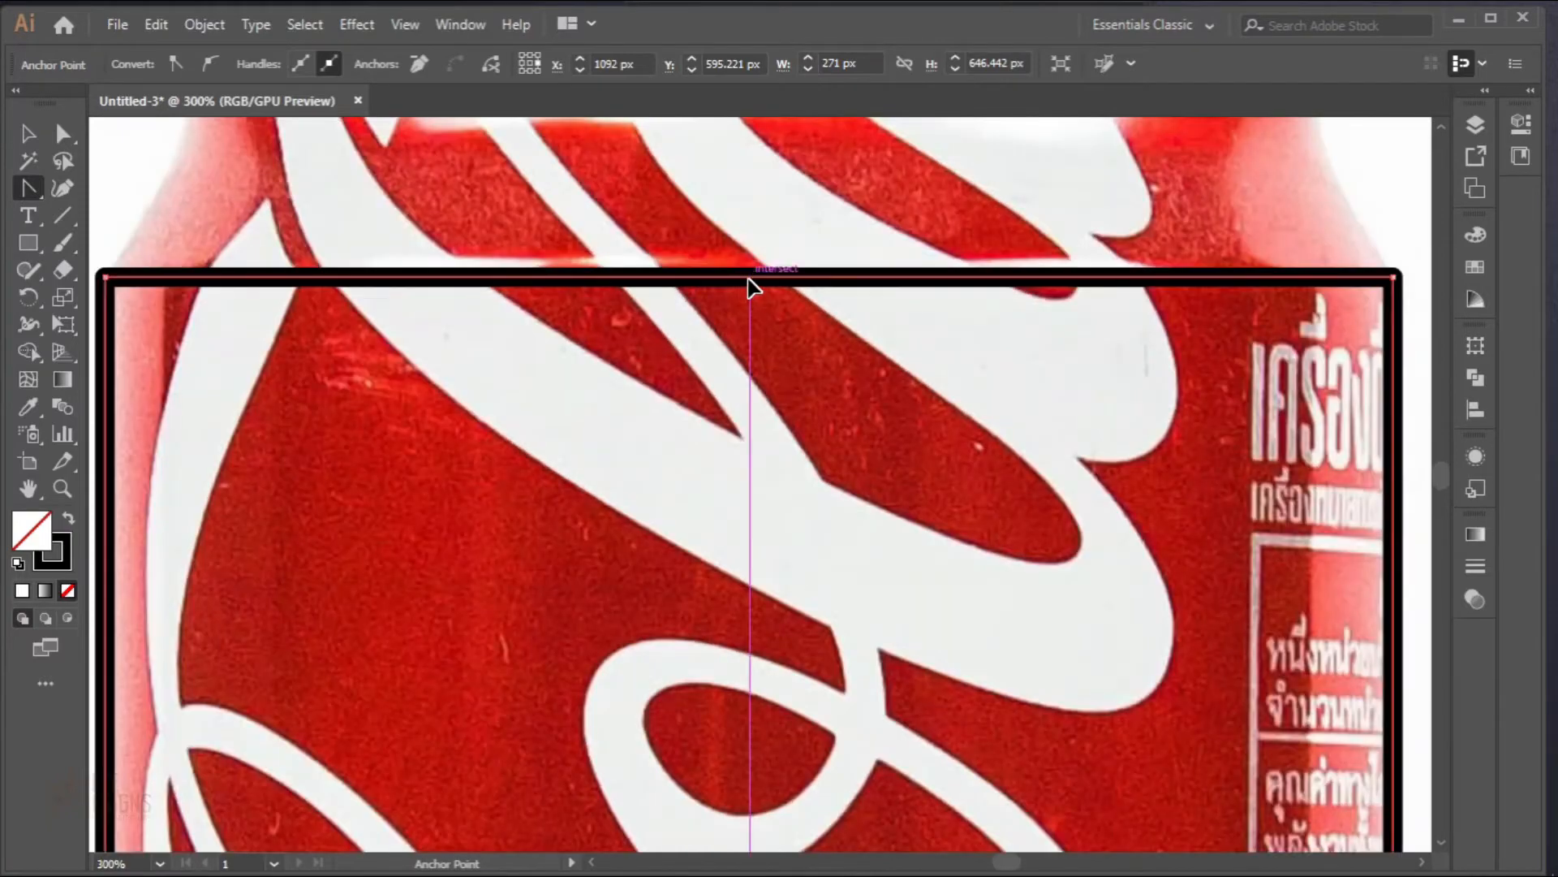
pyautogui.moveTo(754, 286); pyautogui.dragTo(753, 258)
pyautogui.scroll(-1, 758, 303)
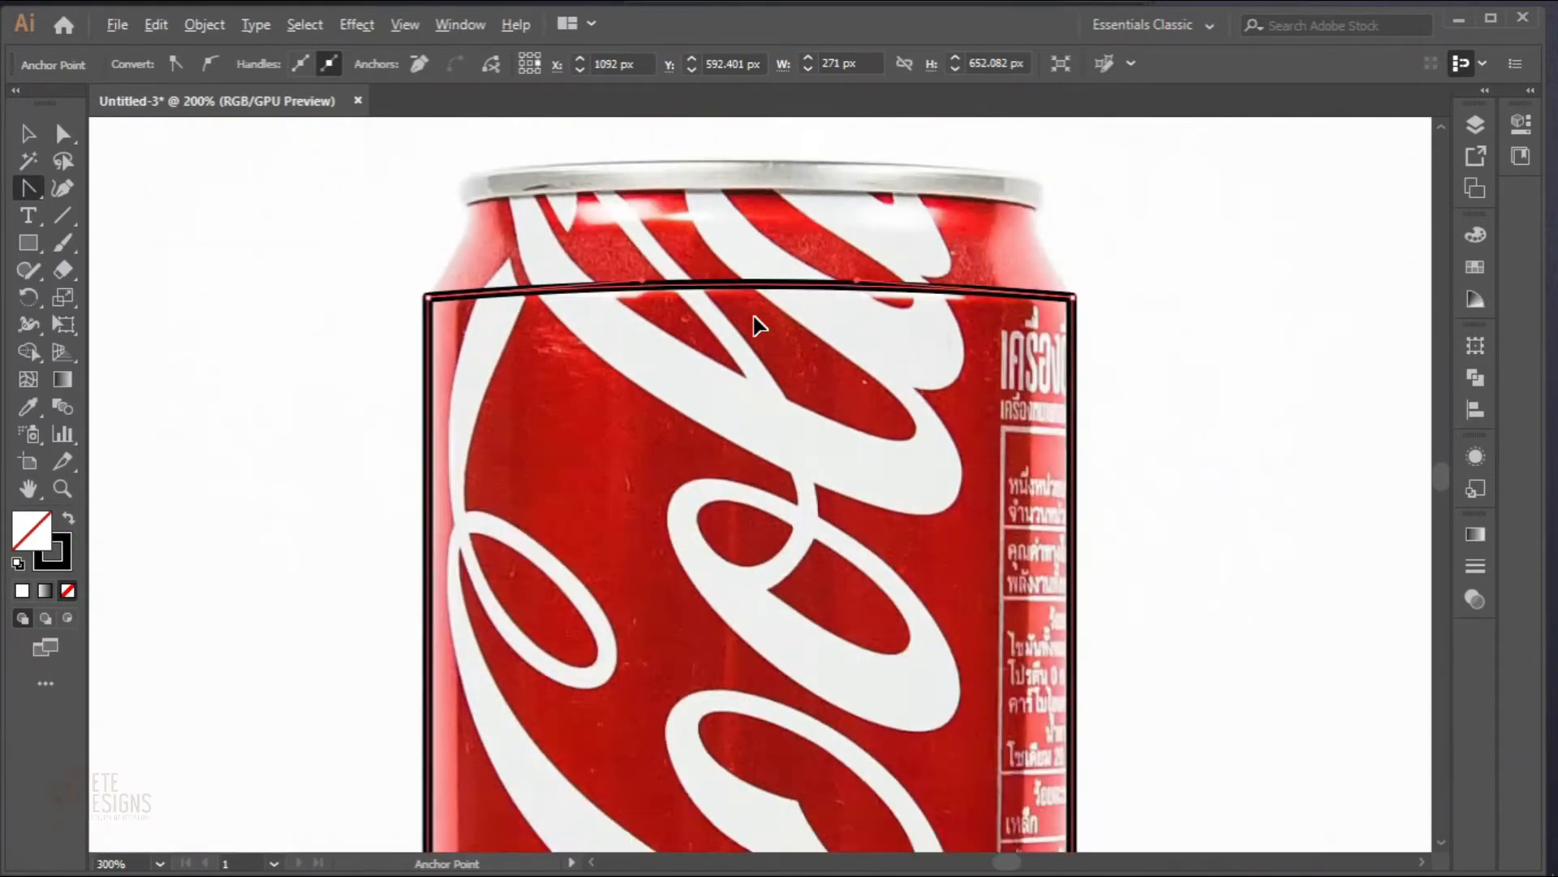
# Step: Round both bottom corners of the can body outline to a radius of about 22 px with the Direct Selection tool
pyautogui.scroll(-4, 757, 324)
pyautogui.scroll(-3, 751, 329)
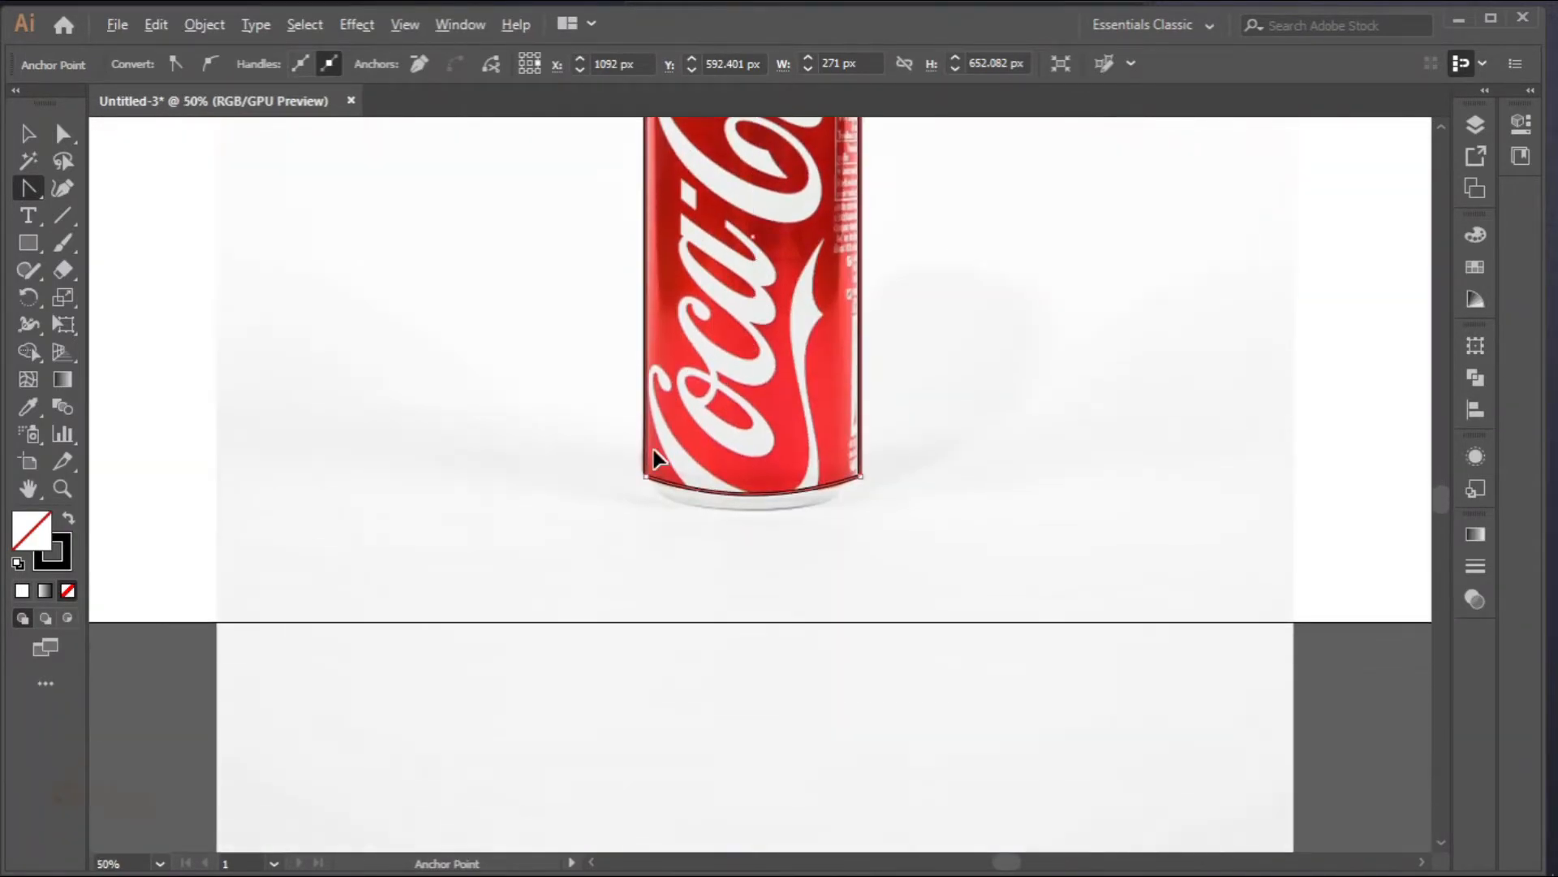
pyautogui.scroll(3, 652, 469)
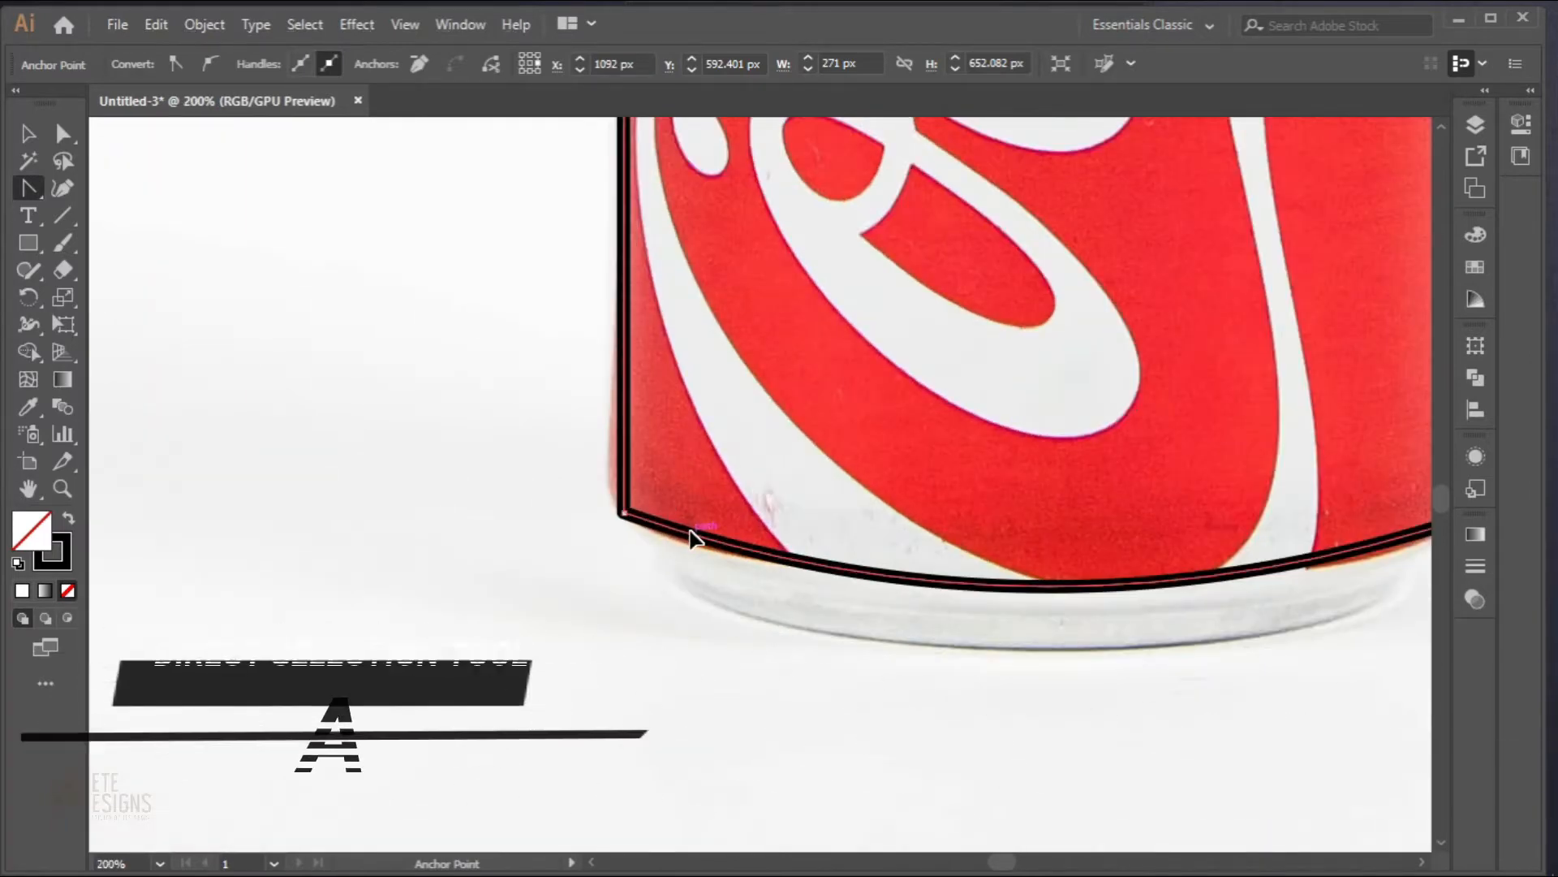
pyautogui.press('a')
pyautogui.click(624, 513)
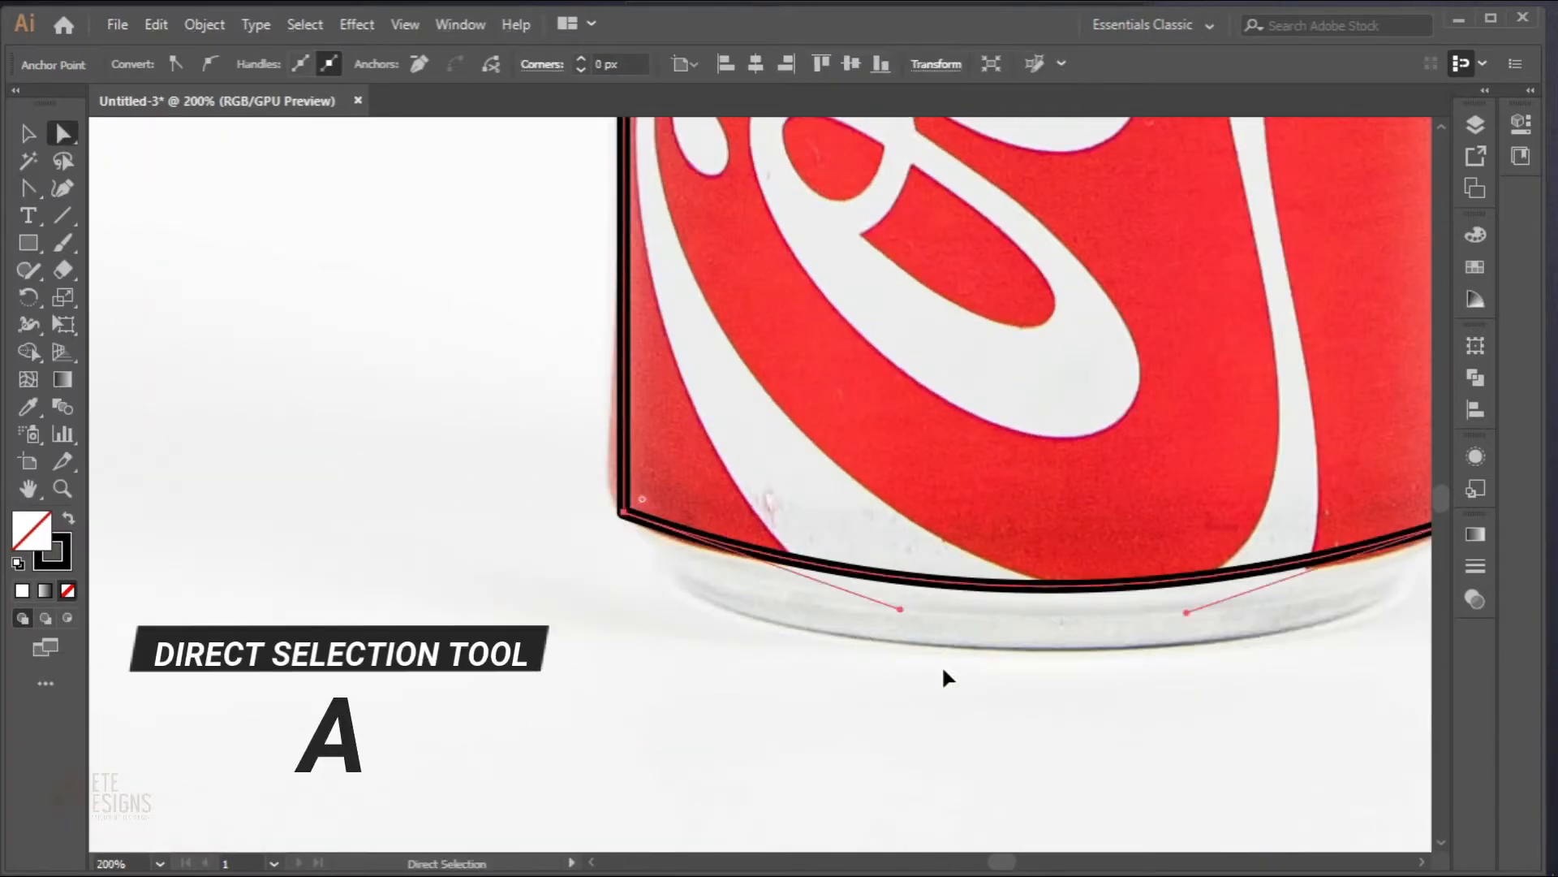
pyautogui.press('space')
pyautogui.moveTo(953, 668); pyautogui.dragTo(714, 690)
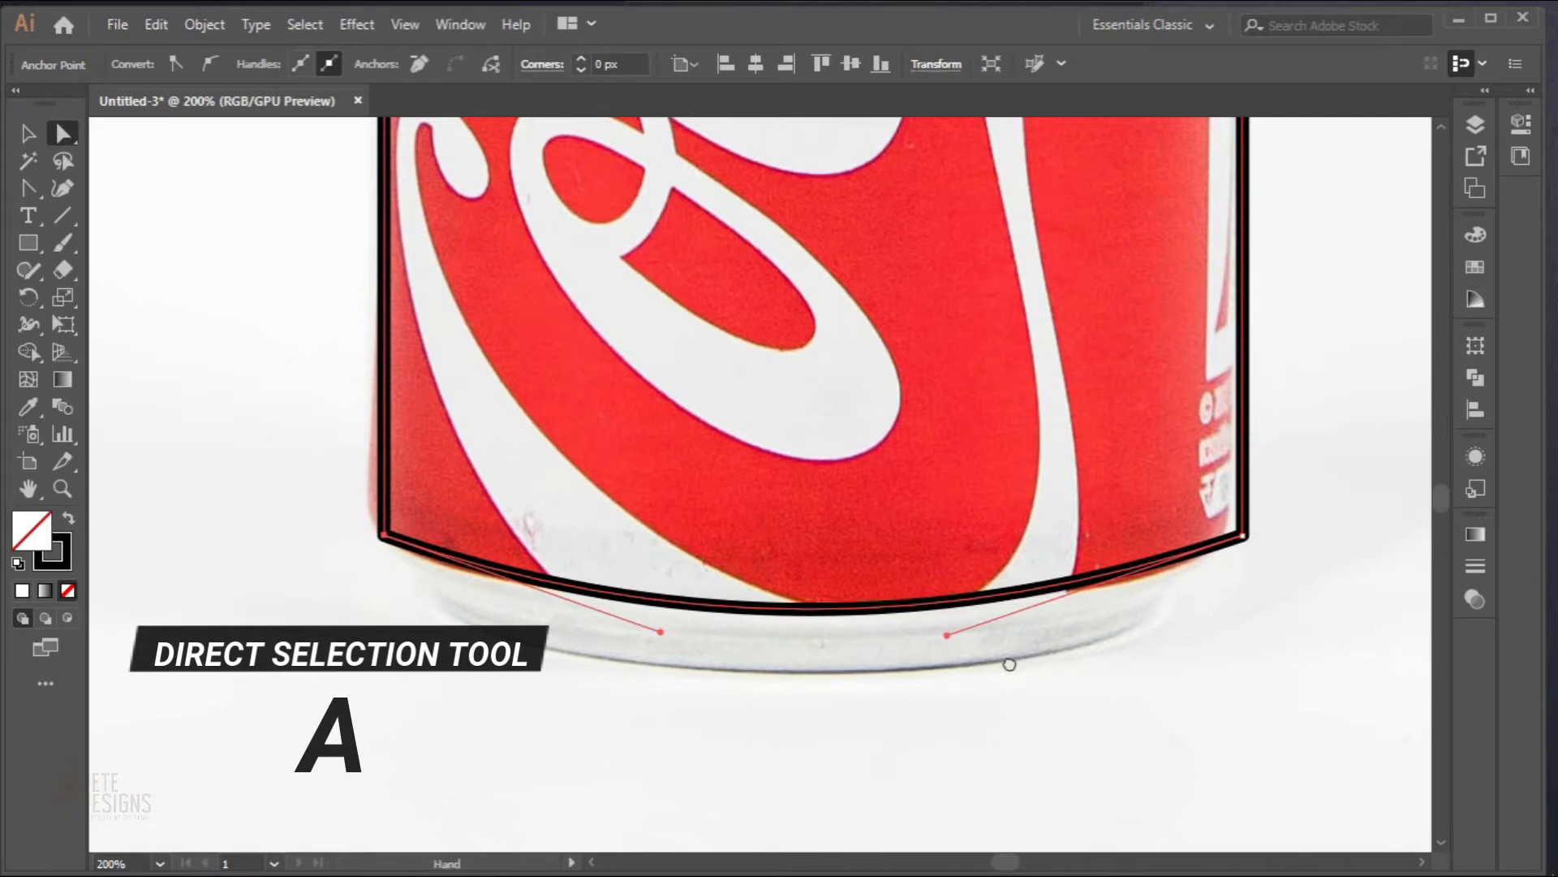
pyautogui.press('space')
pyautogui.moveTo(1005, 657); pyautogui.dragTo(928, 630)
pyautogui.click(1096, 554)
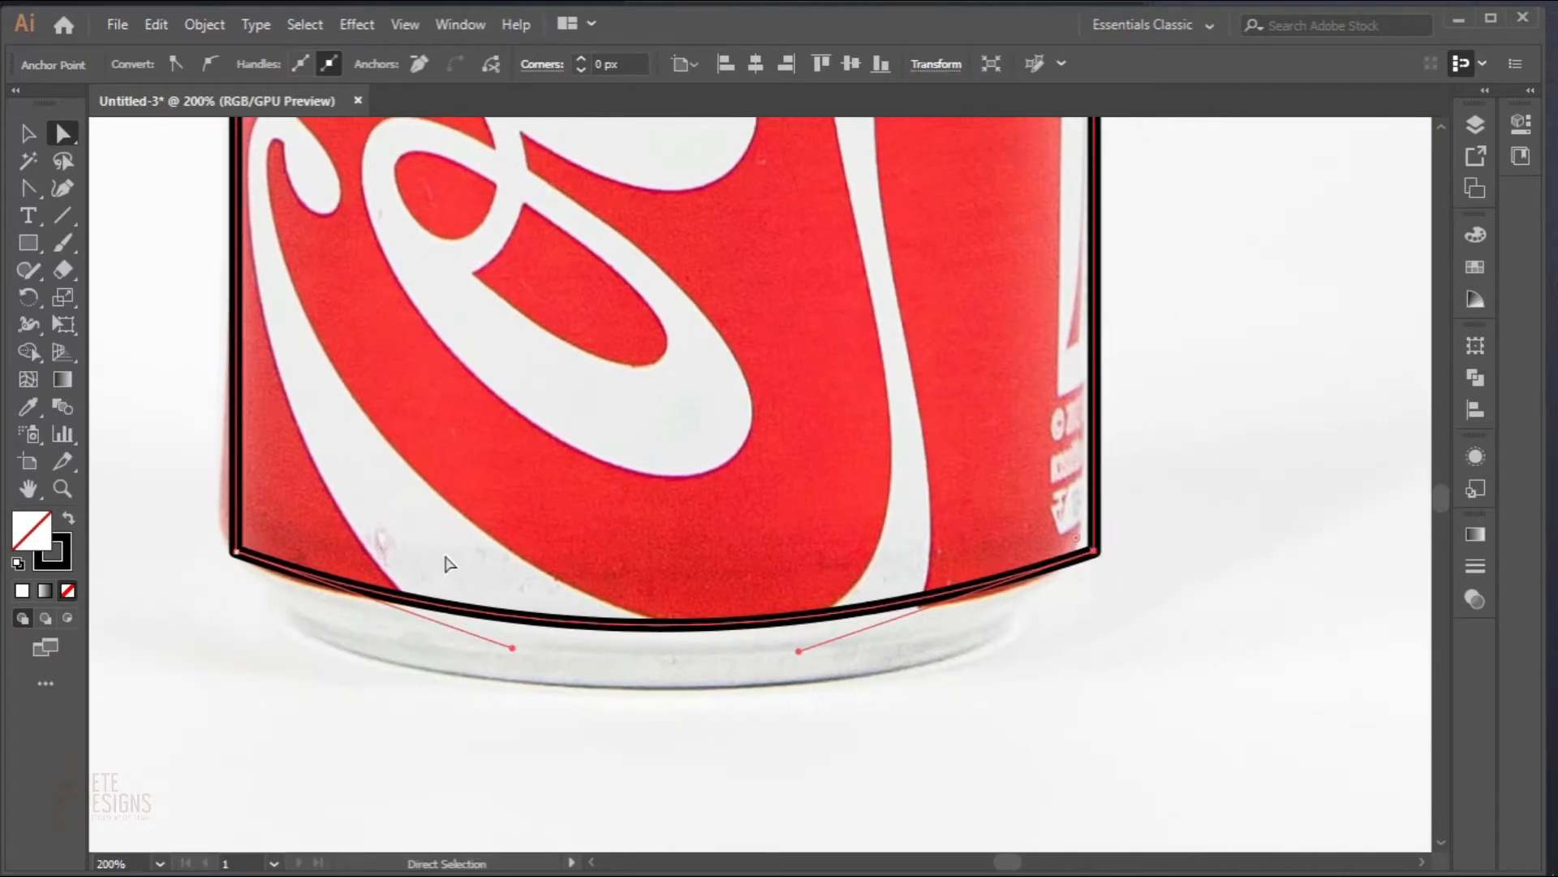
pyautogui.moveTo(235, 552); pyautogui.dragTo(238, 560)
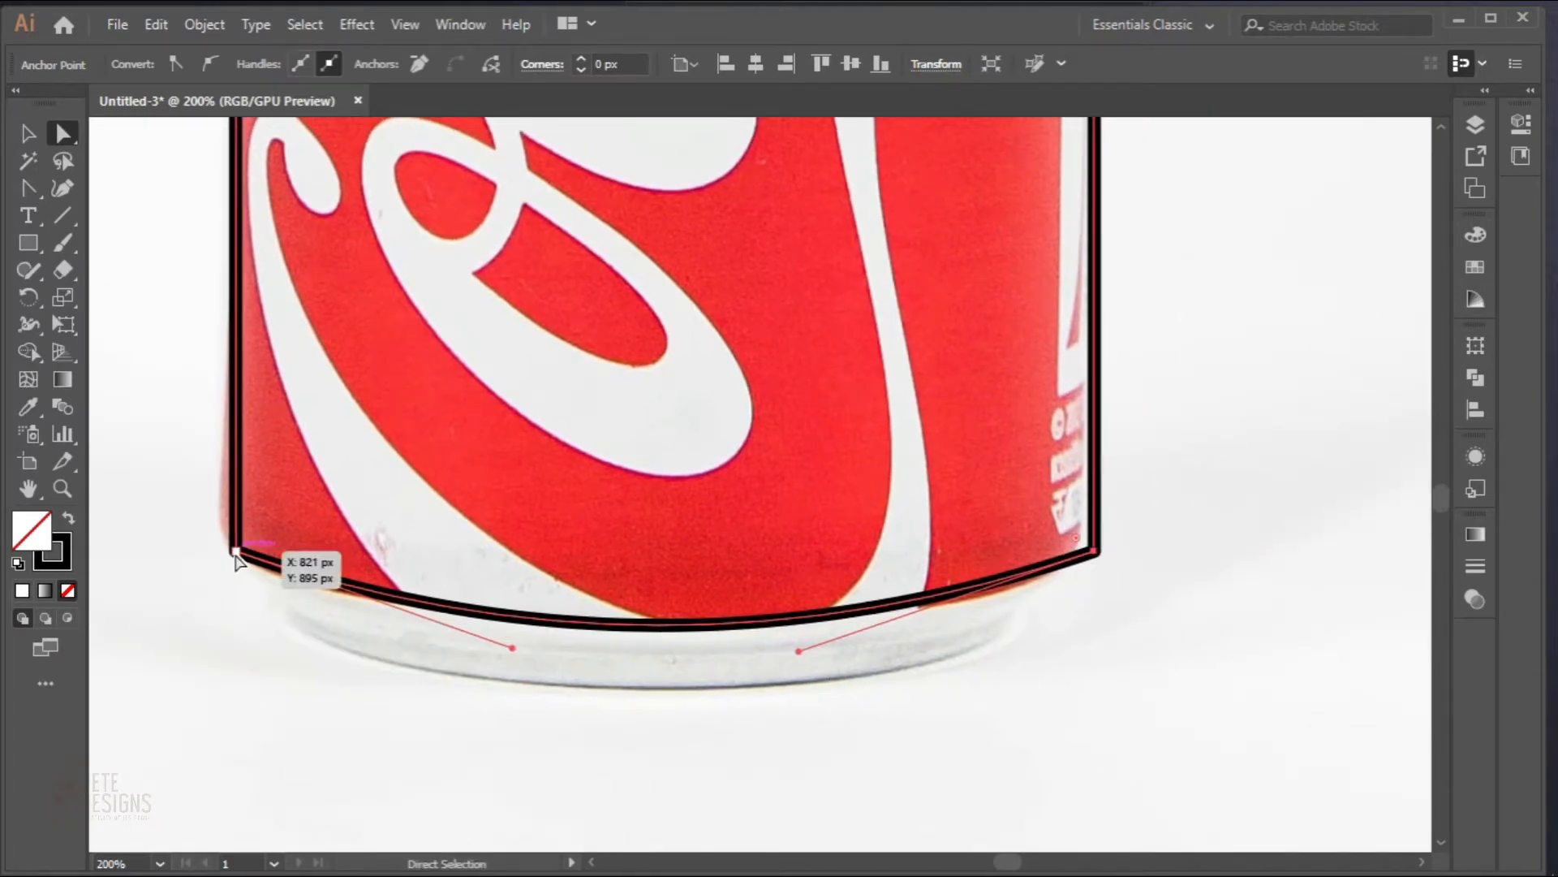
pyautogui.keyDown('shift'); pyautogui.click(236, 558); pyautogui.keyUp('shift')
pyautogui.moveTo(256, 539); pyautogui.dragTo(309, 508)
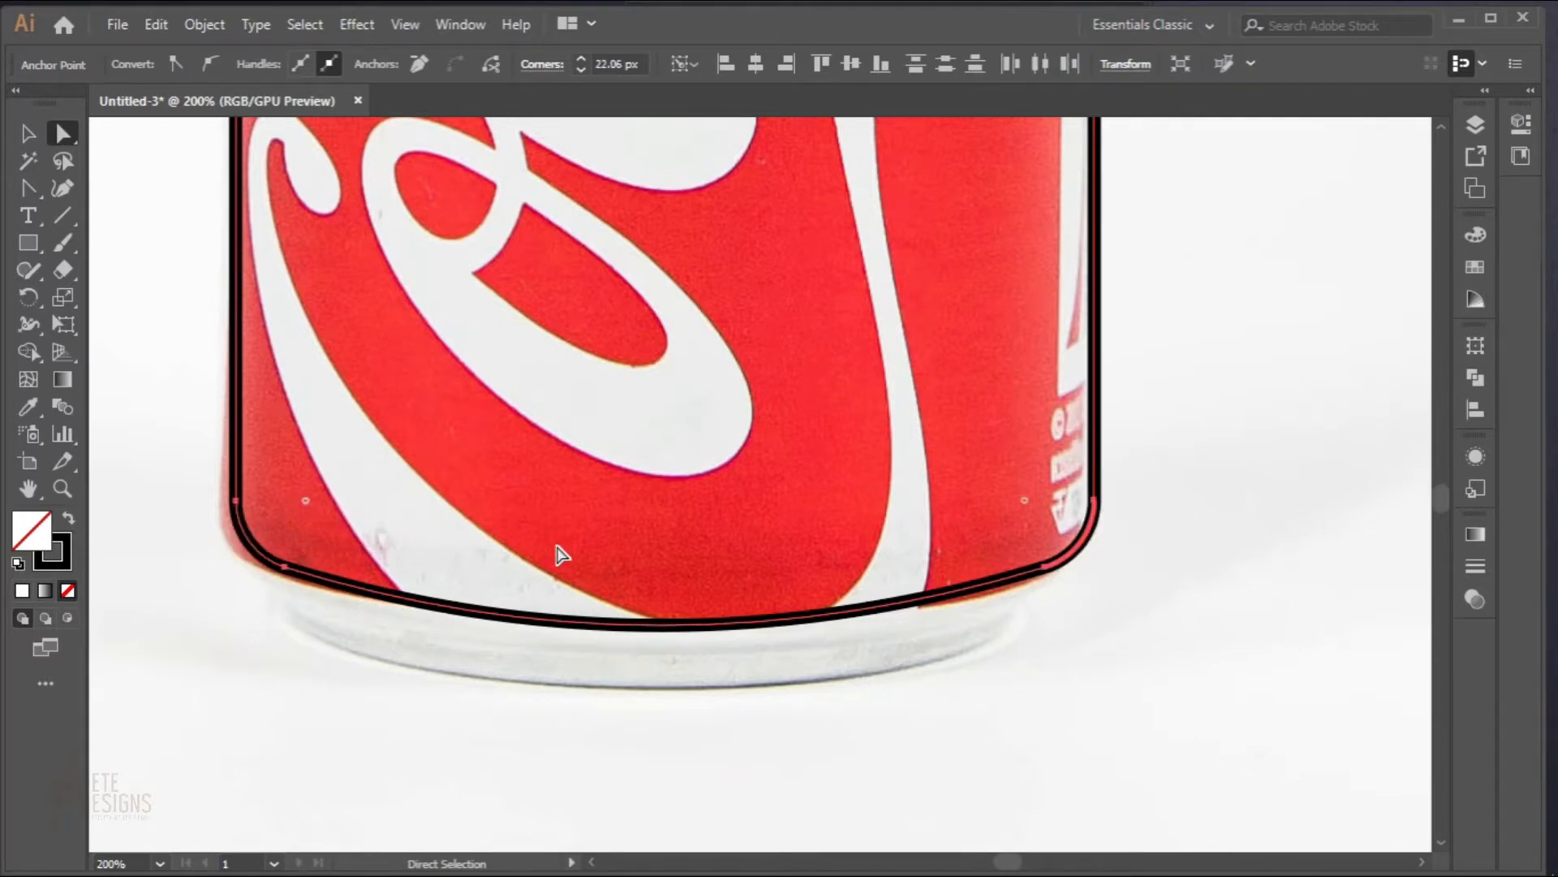
# Step: Draw a thin rounded rectangle across the can's silver top rim, spanning the rim's full width
pyautogui.scroll(-2, 557, 546)
pyautogui.scroll(-2, 551, 345)
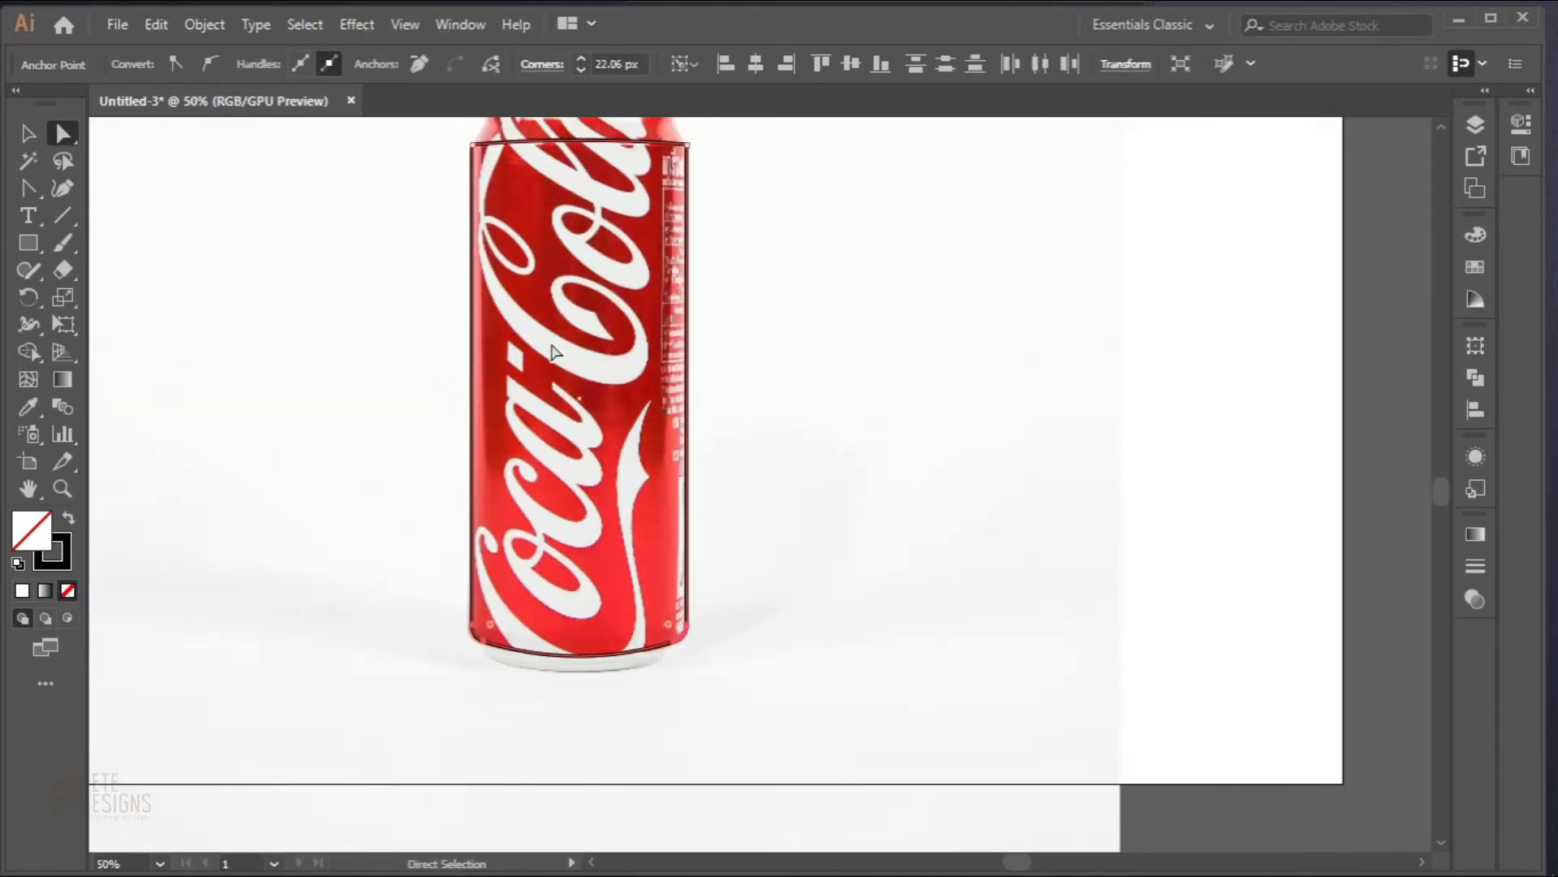
pyautogui.scroll(2, 551, 349)
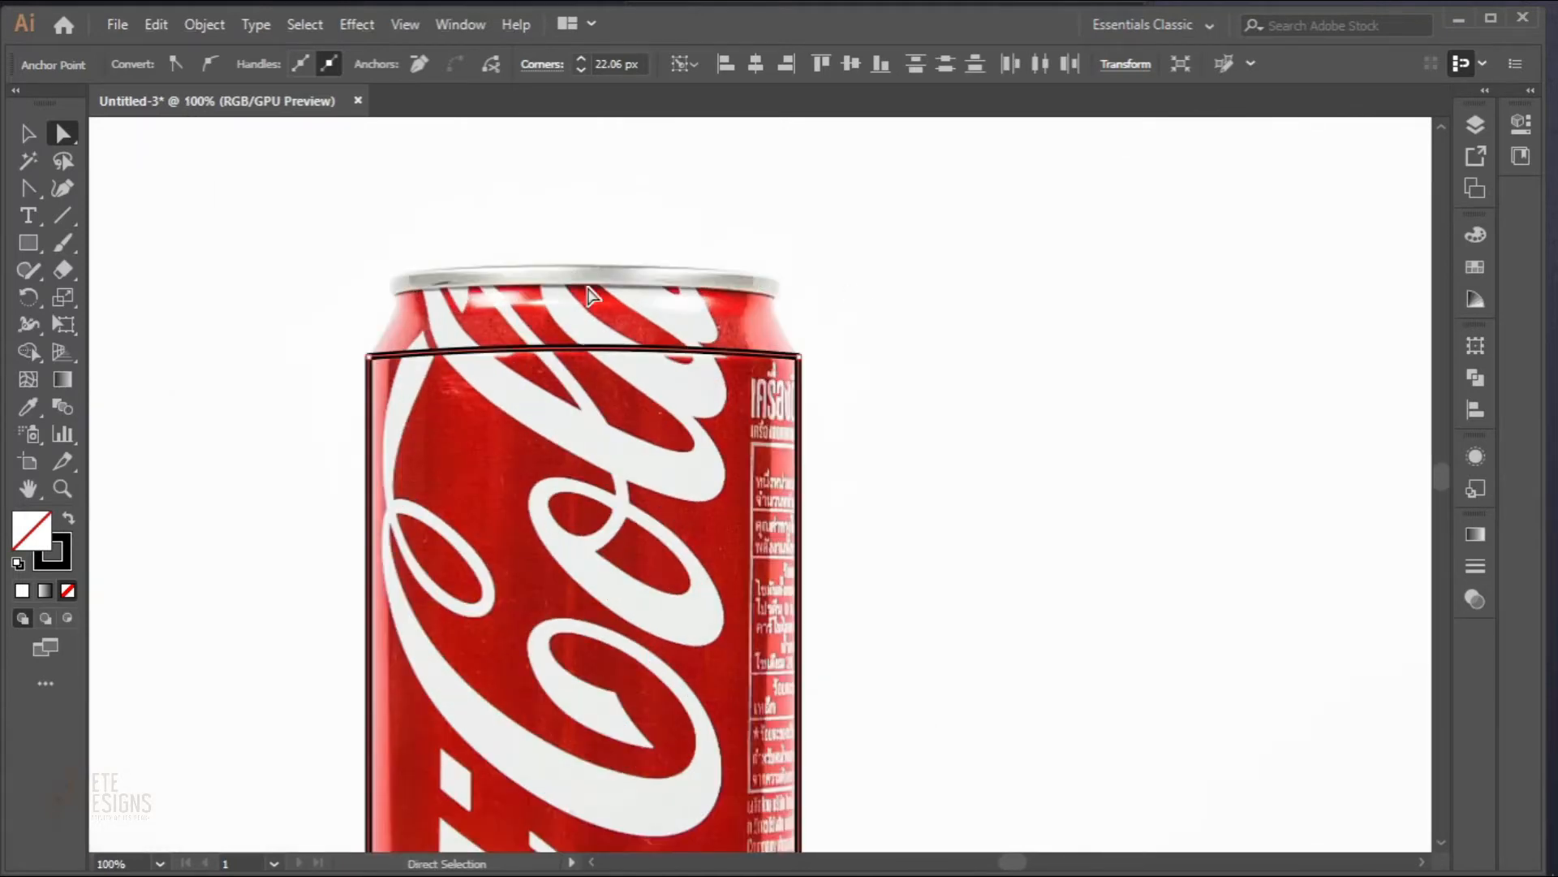
pyautogui.moveTo(18, 241); pyautogui.dragTo(91, 268)
pyautogui.scroll(4, 504, 279)
pyautogui.scroll(-2, 232, 273)
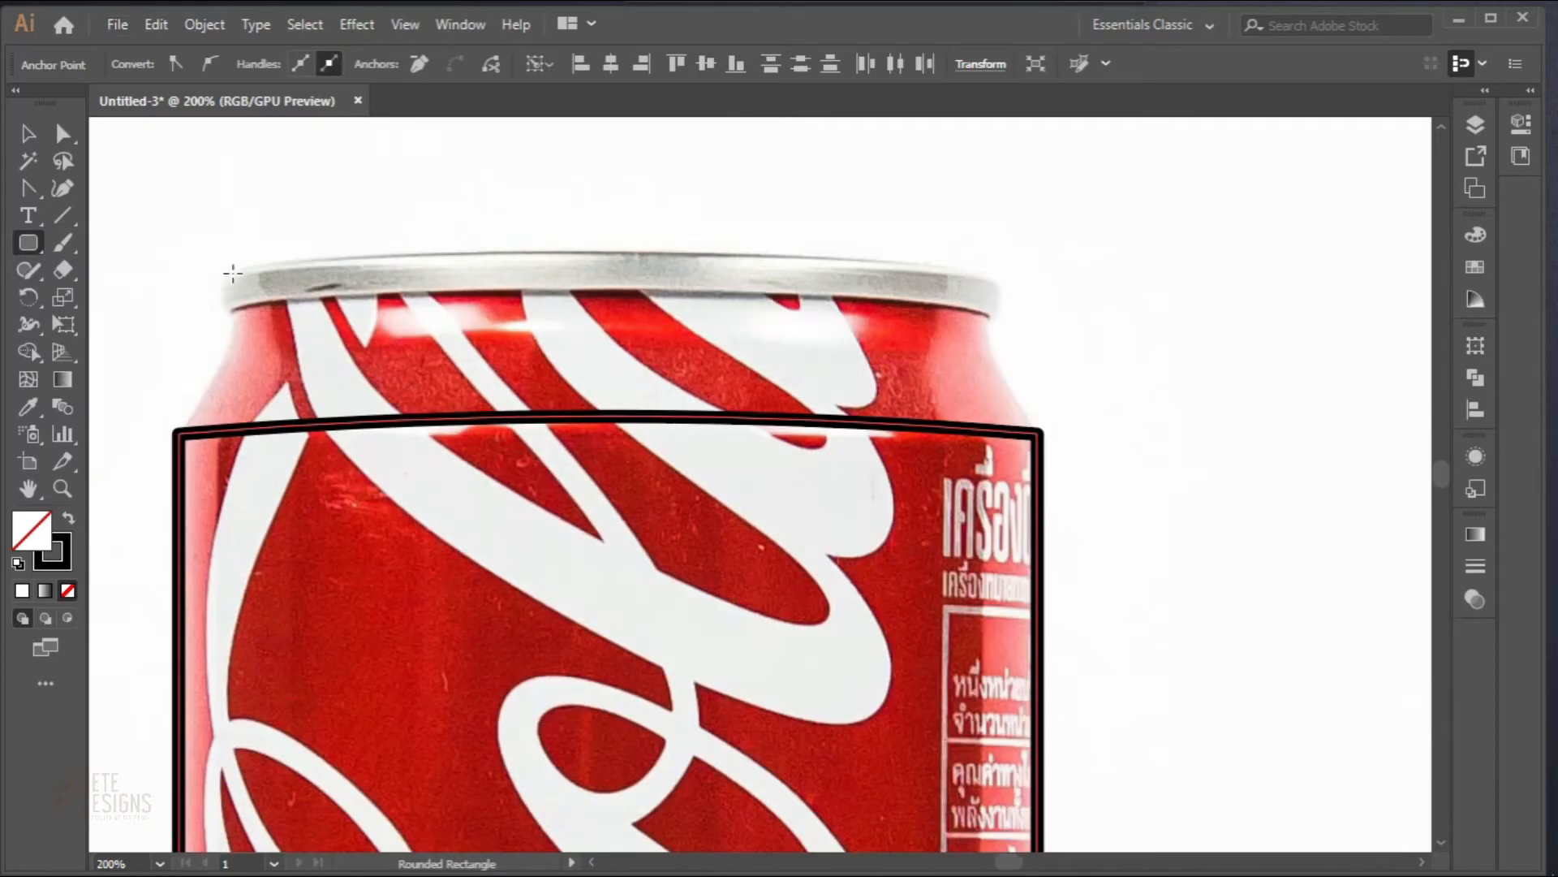
pyautogui.moveTo(221, 274)
pyautogui.mouseDown()
pyautogui.moveTo(665, 279)
pyautogui.moveTo(1003, 318)
pyautogui.mouseUp()
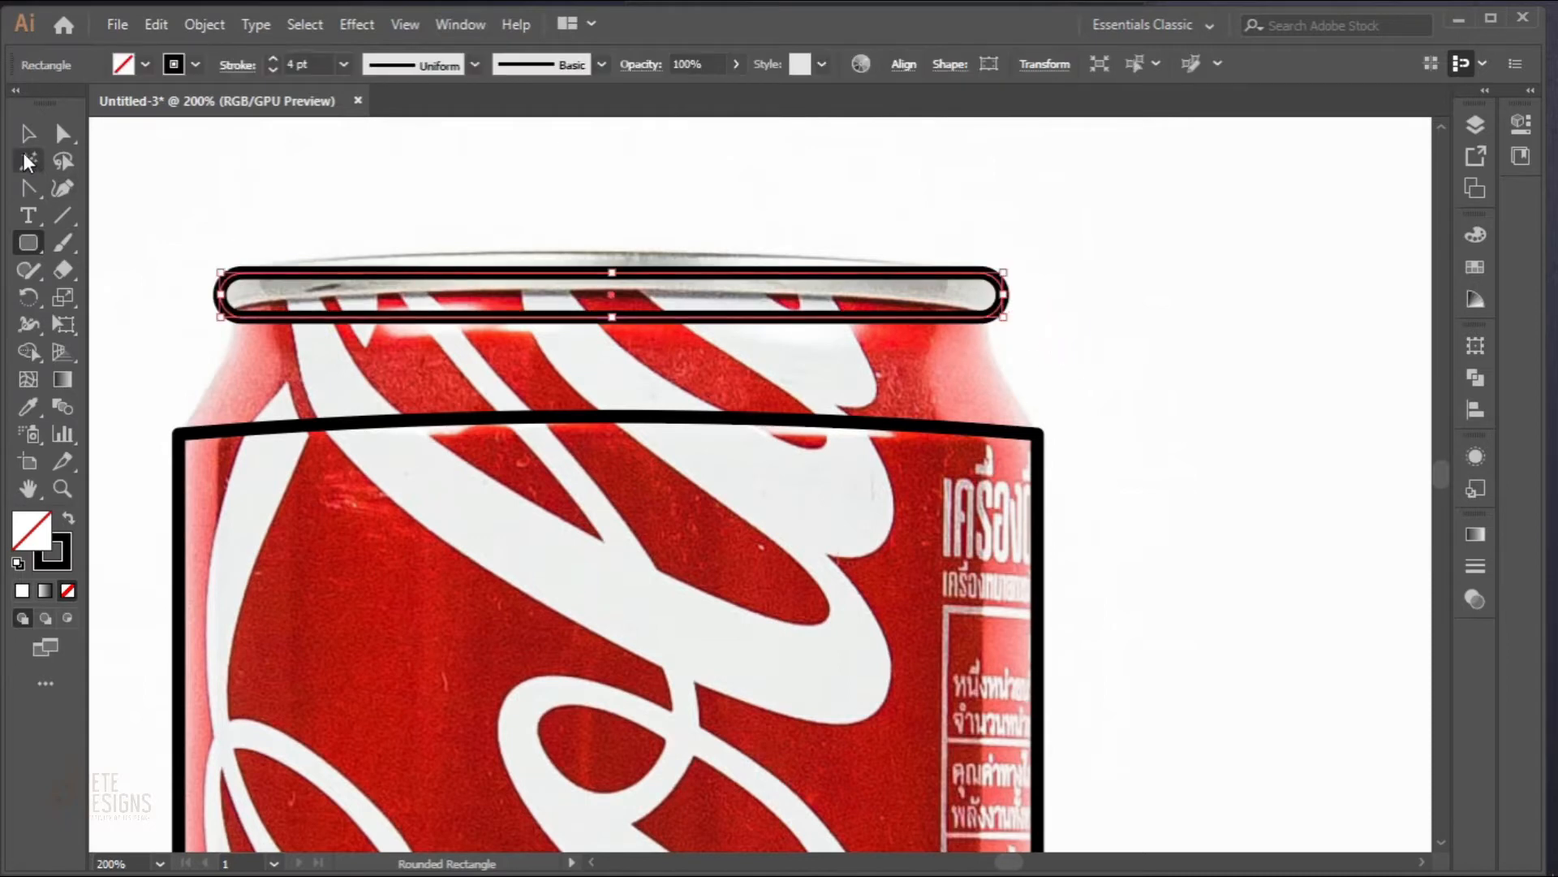
# Step: Warp the rim shape with a horizontal Arc at 8% bend, and expand its appearance into a path
pyautogui.click(27, 134)
pyautogui.click(357, 24)
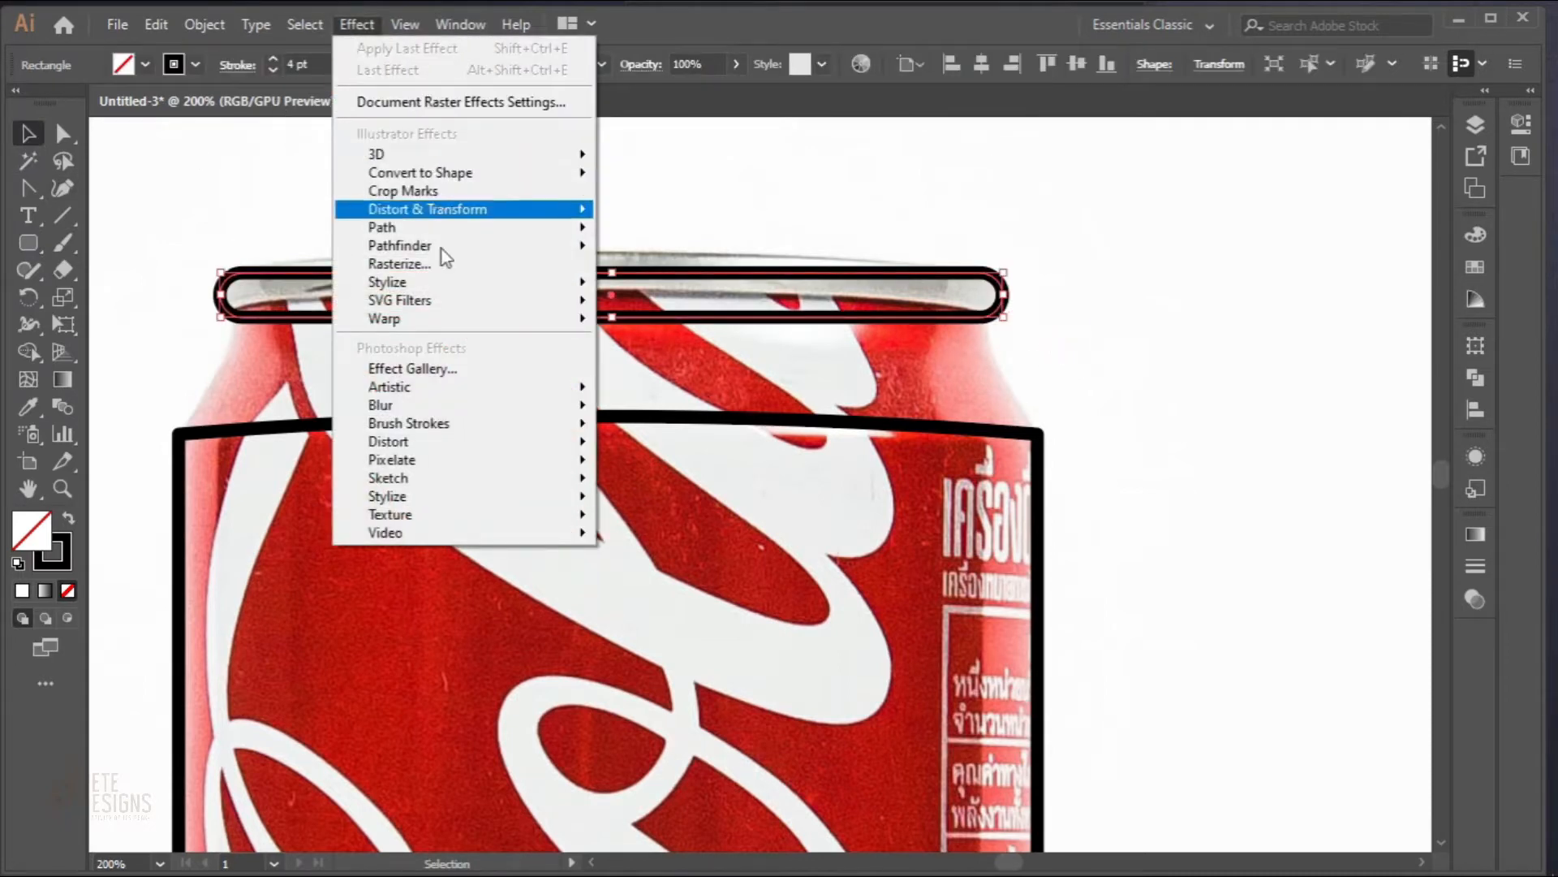
pyautogui.moveTo(558, 325)
pyautogui.click(639, 322)
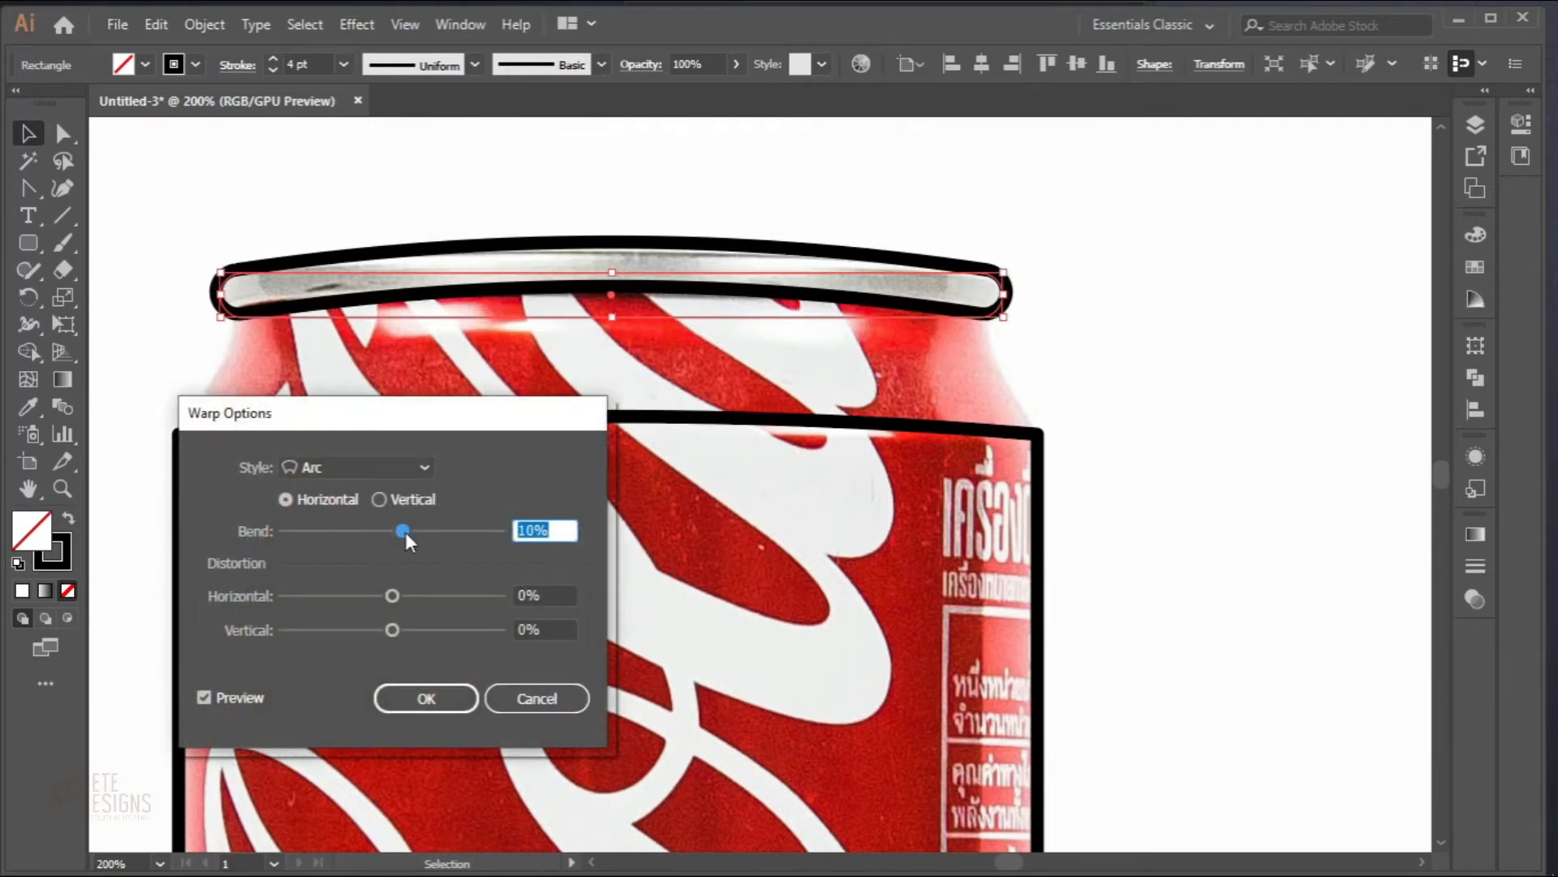
pyautogui.moveTo(406, 532); pyautogui.dragTo(403, 532)
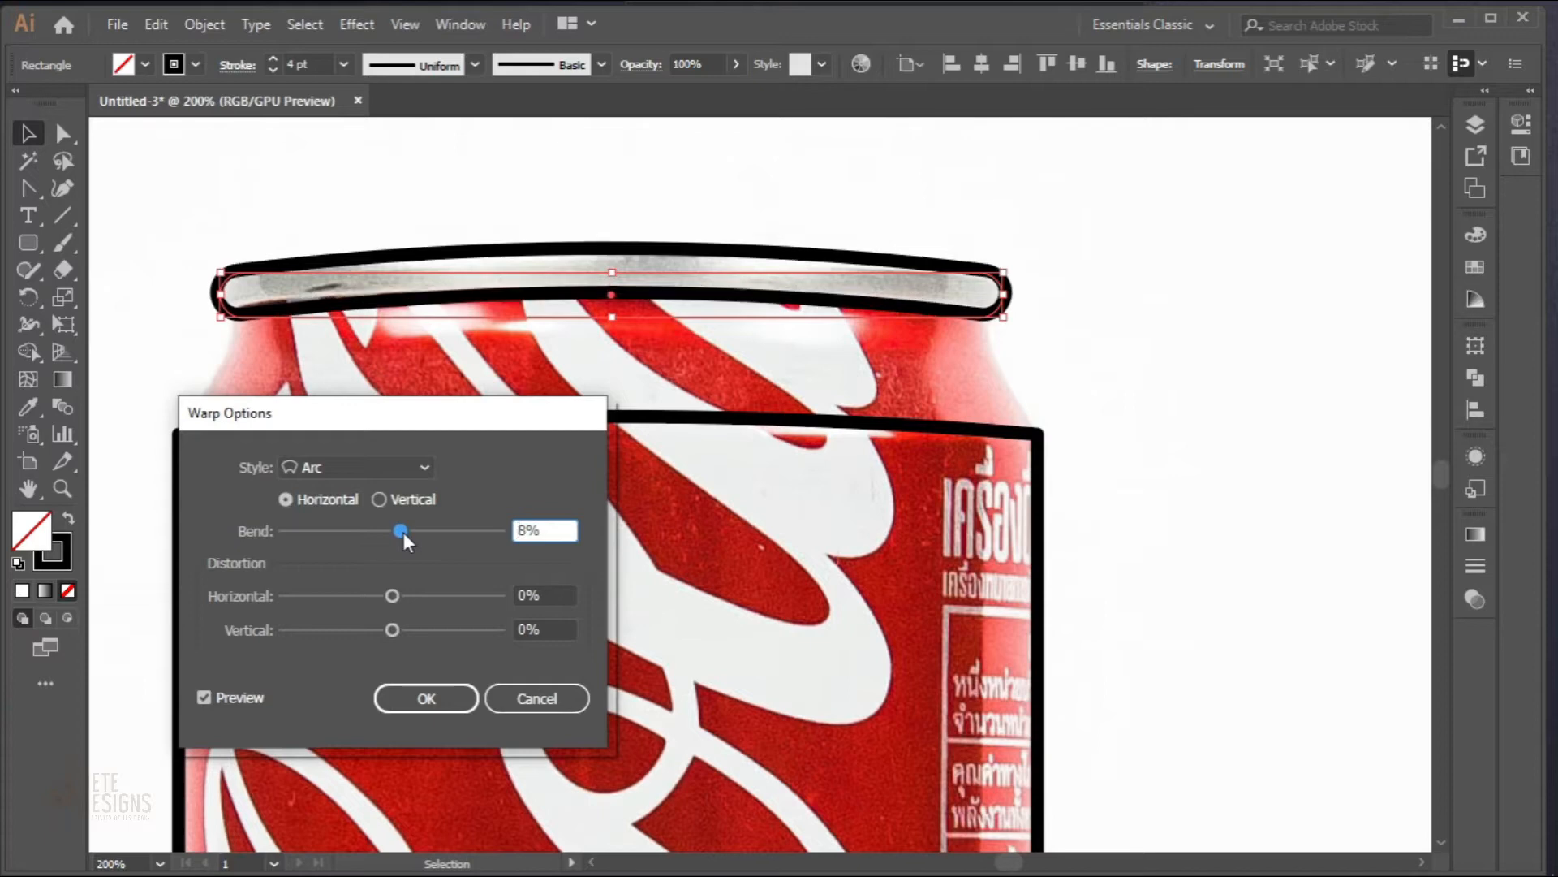
pyautogui.click(426, 700)
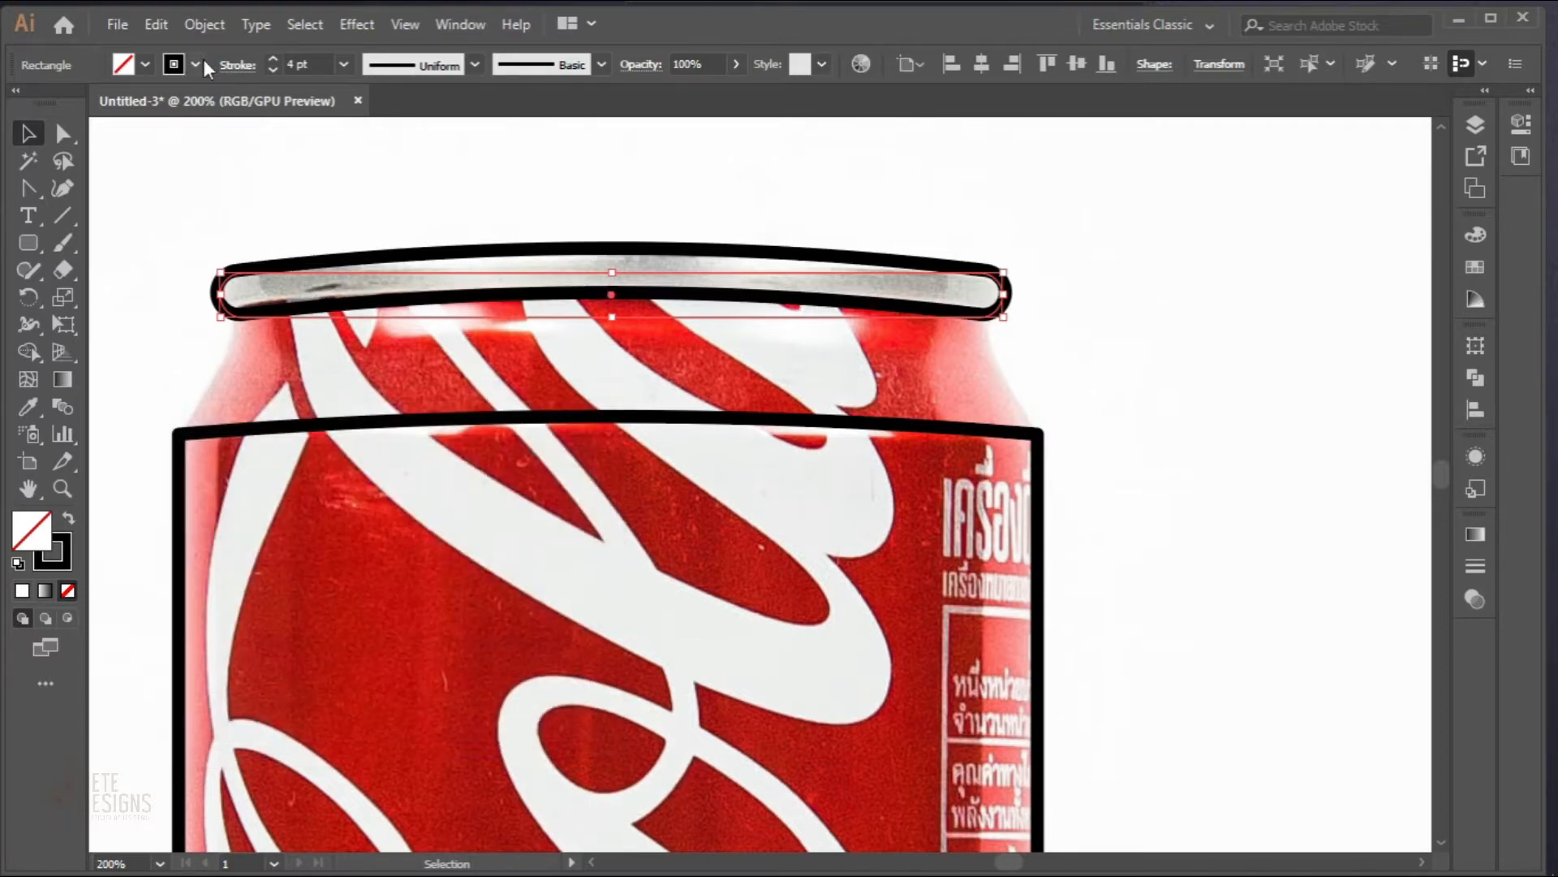
pyautogui.click(204, 24)
pyautogui.click(377, 281)
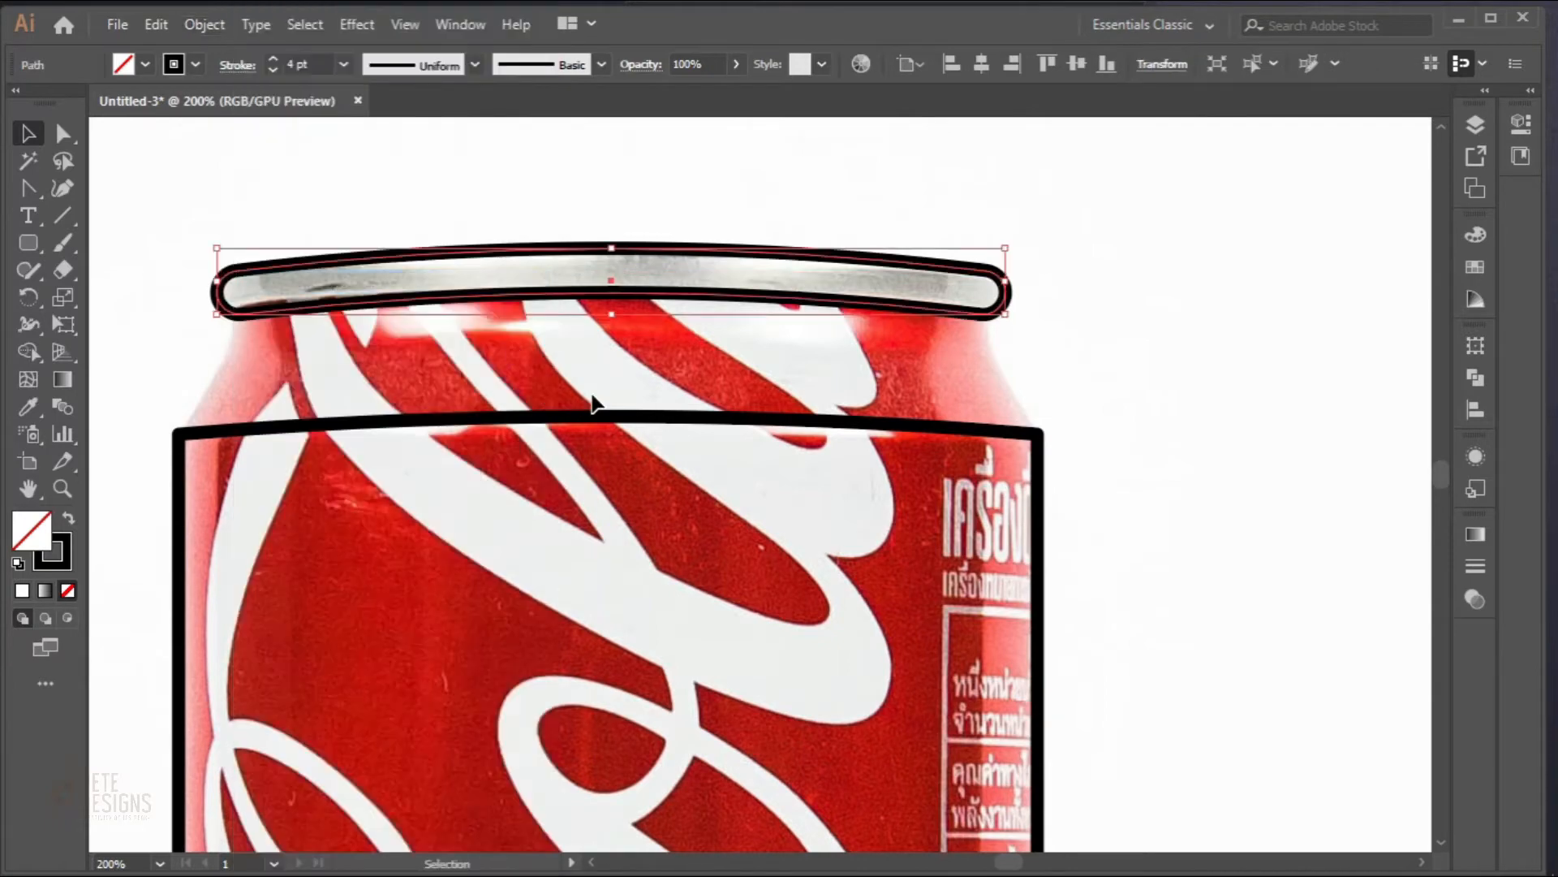
# Step: Draw the can's left neck line with the Pen tool, from inside the rim's left end down to the body's upper-left corner
pyautogui.scroll(-3, 593, 403)
pyautogui.scroll(-2, 619, 400)
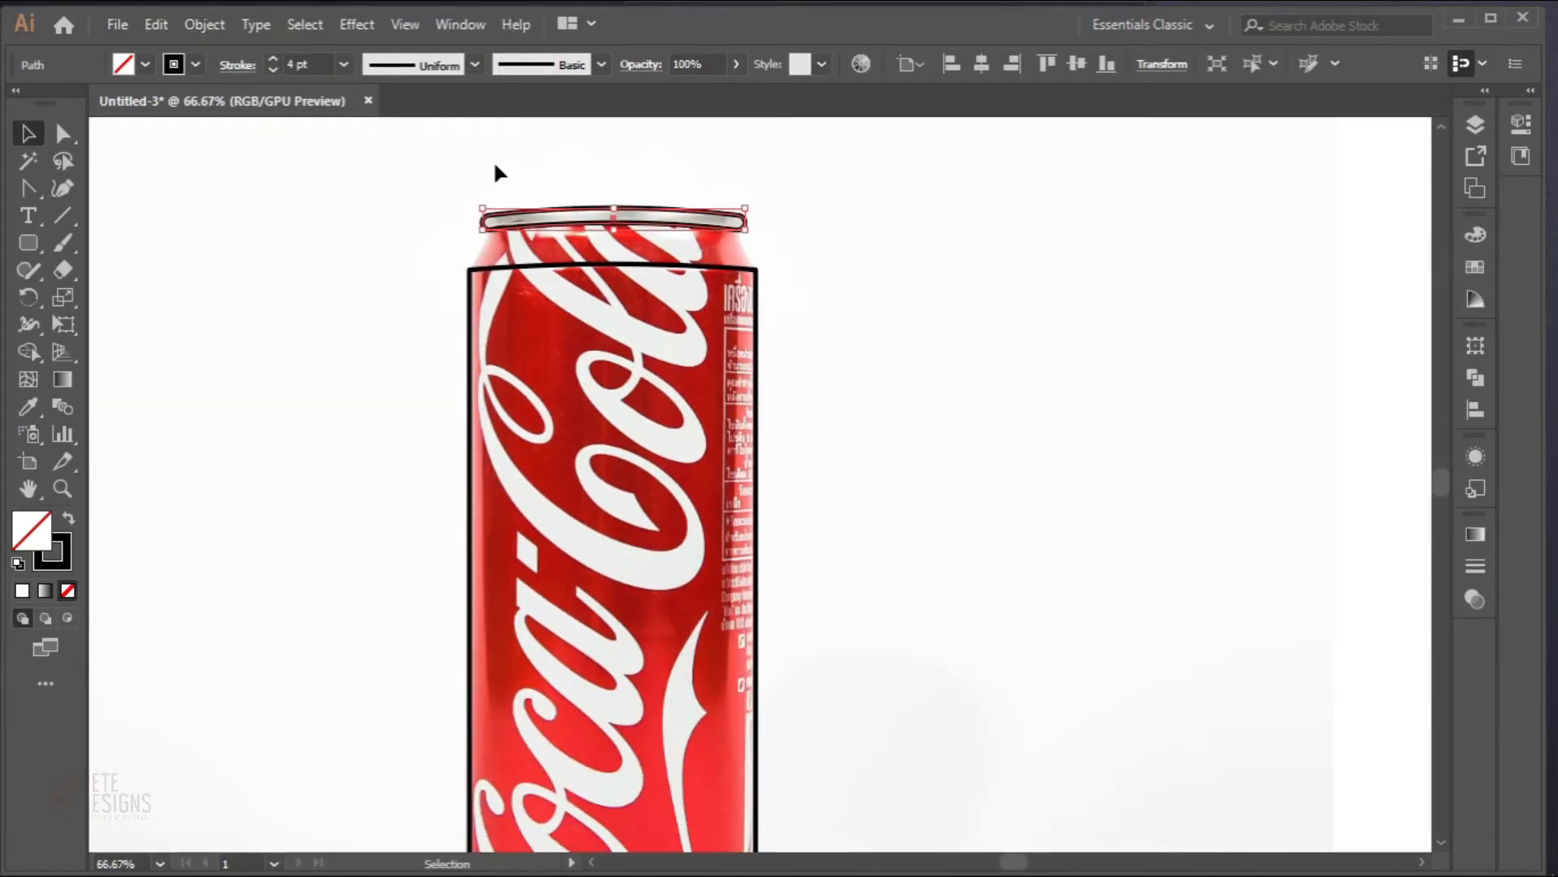
pyautogui.scroll(2, 490, 308)
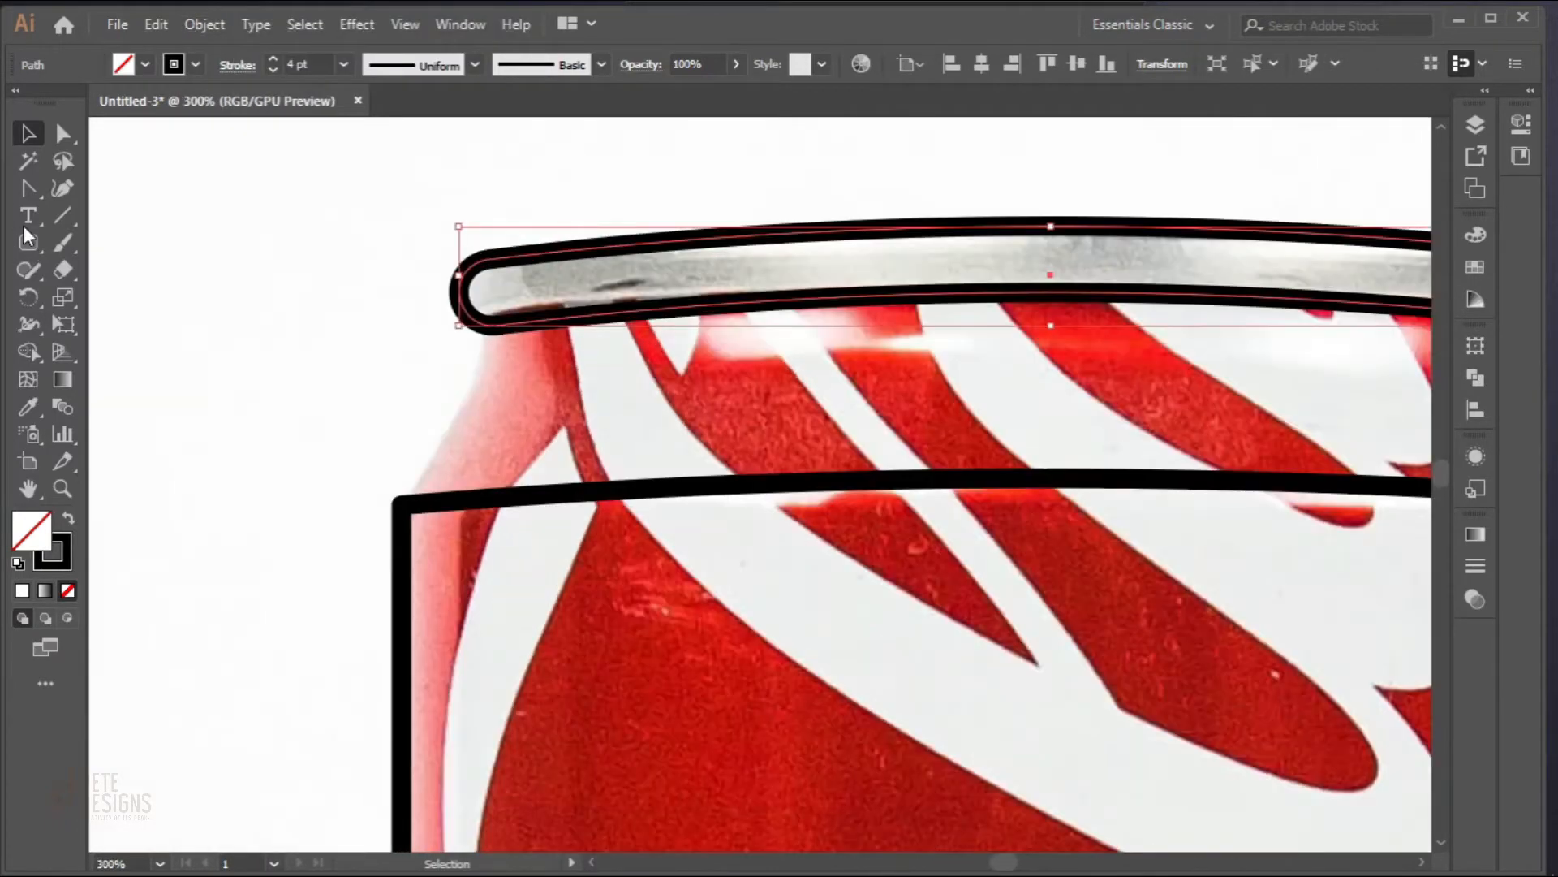
pyautogui.moveTo(27, 188); pyautogui.dragTo(95, 188)
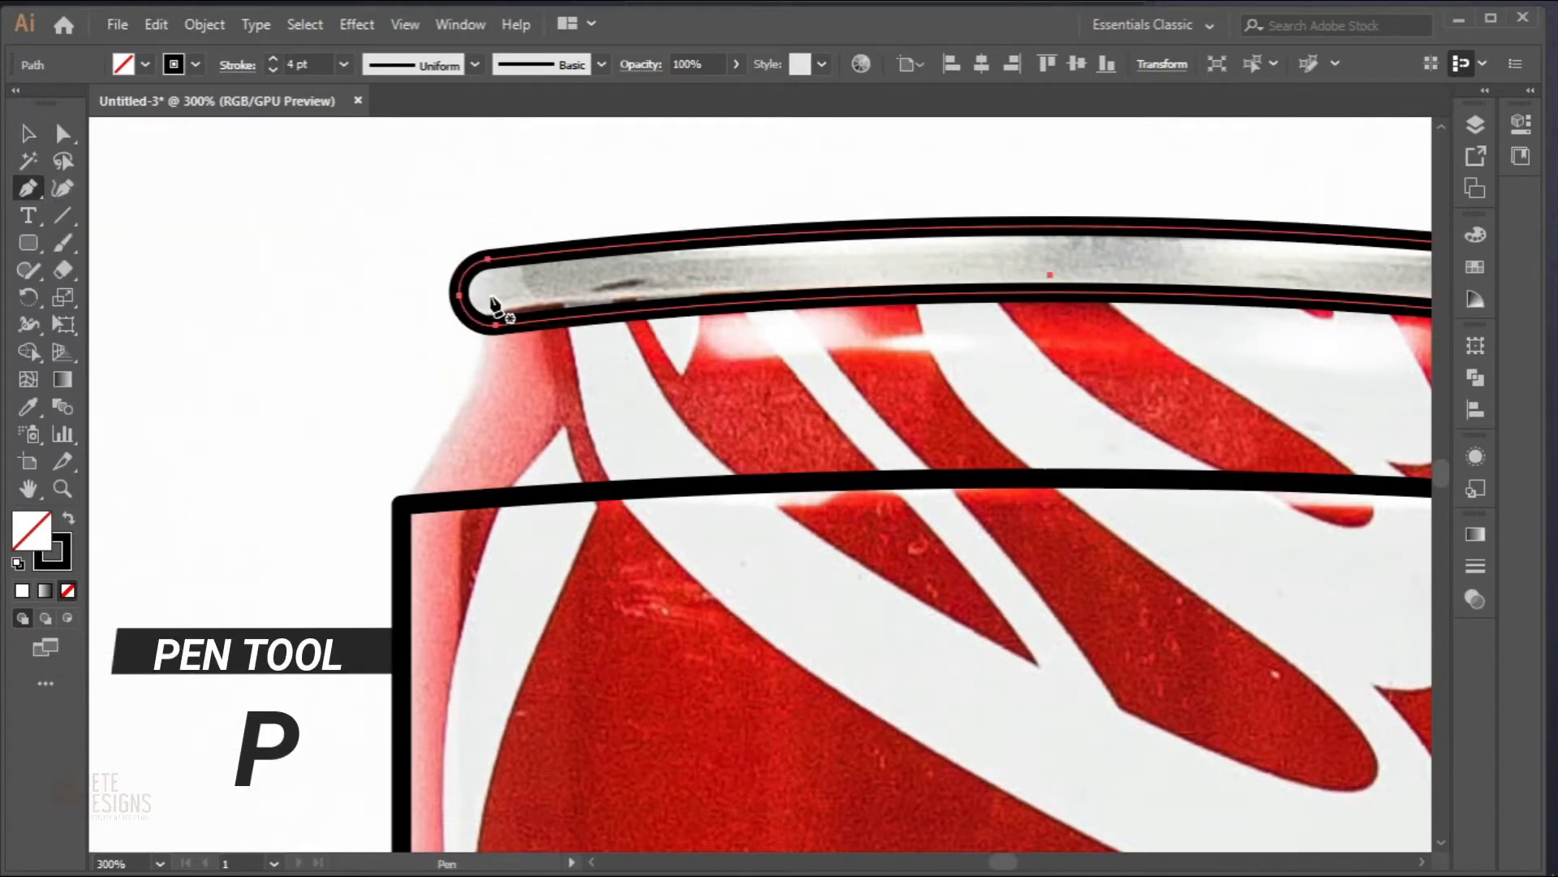
pyautogui.moveTo(490, 296); pyautogui.dragTo(481, 385)
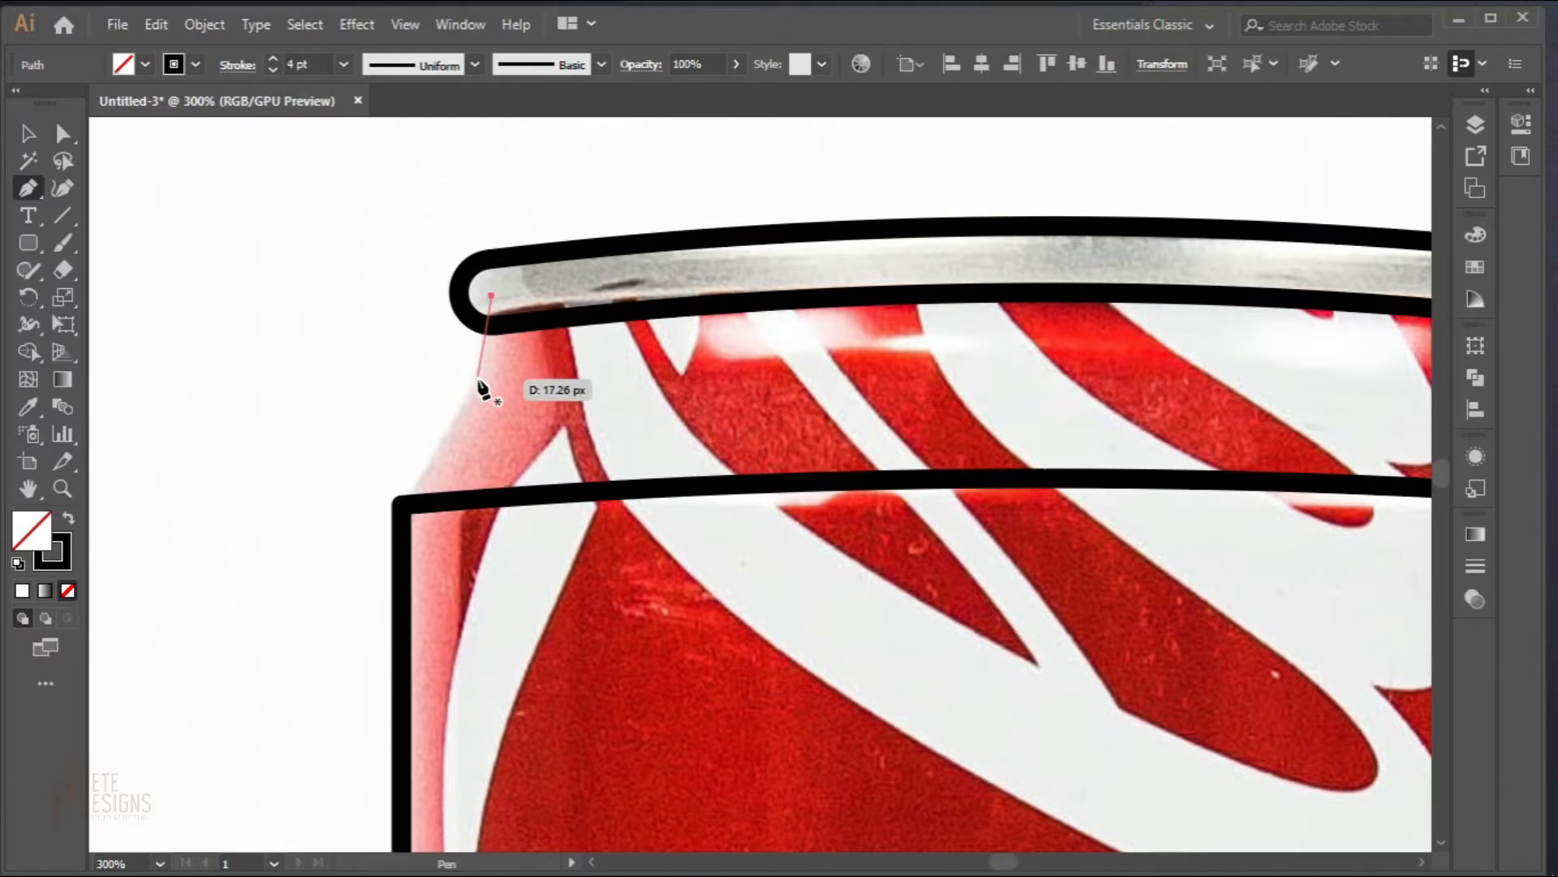
pyautogui.click(482, 370)
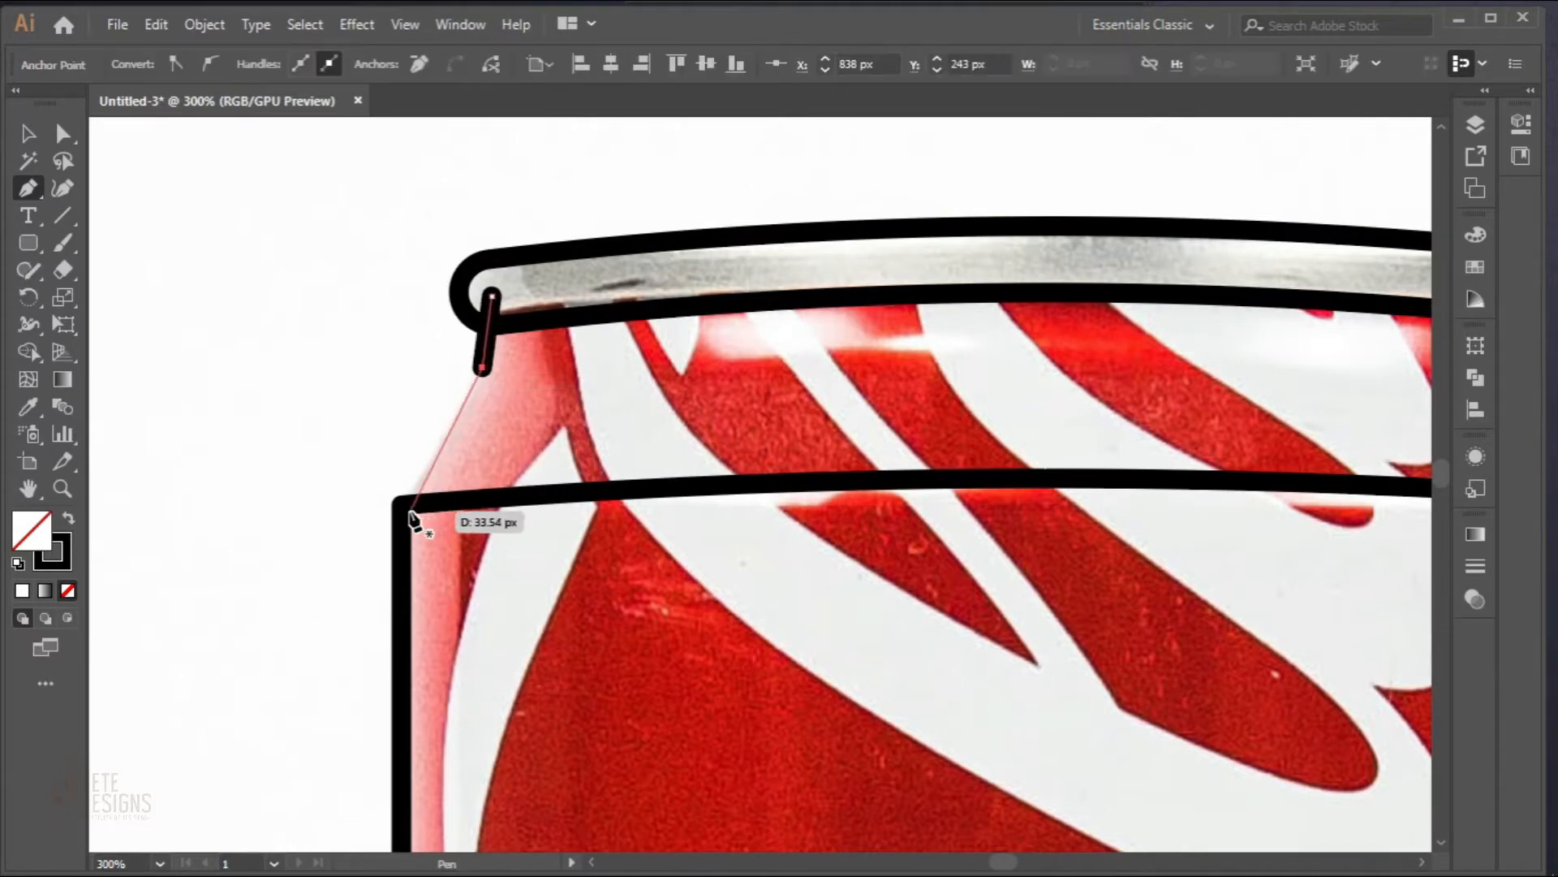
pyautogui.moveTo(413, 519); pyautogui.dragTo(403, 513)
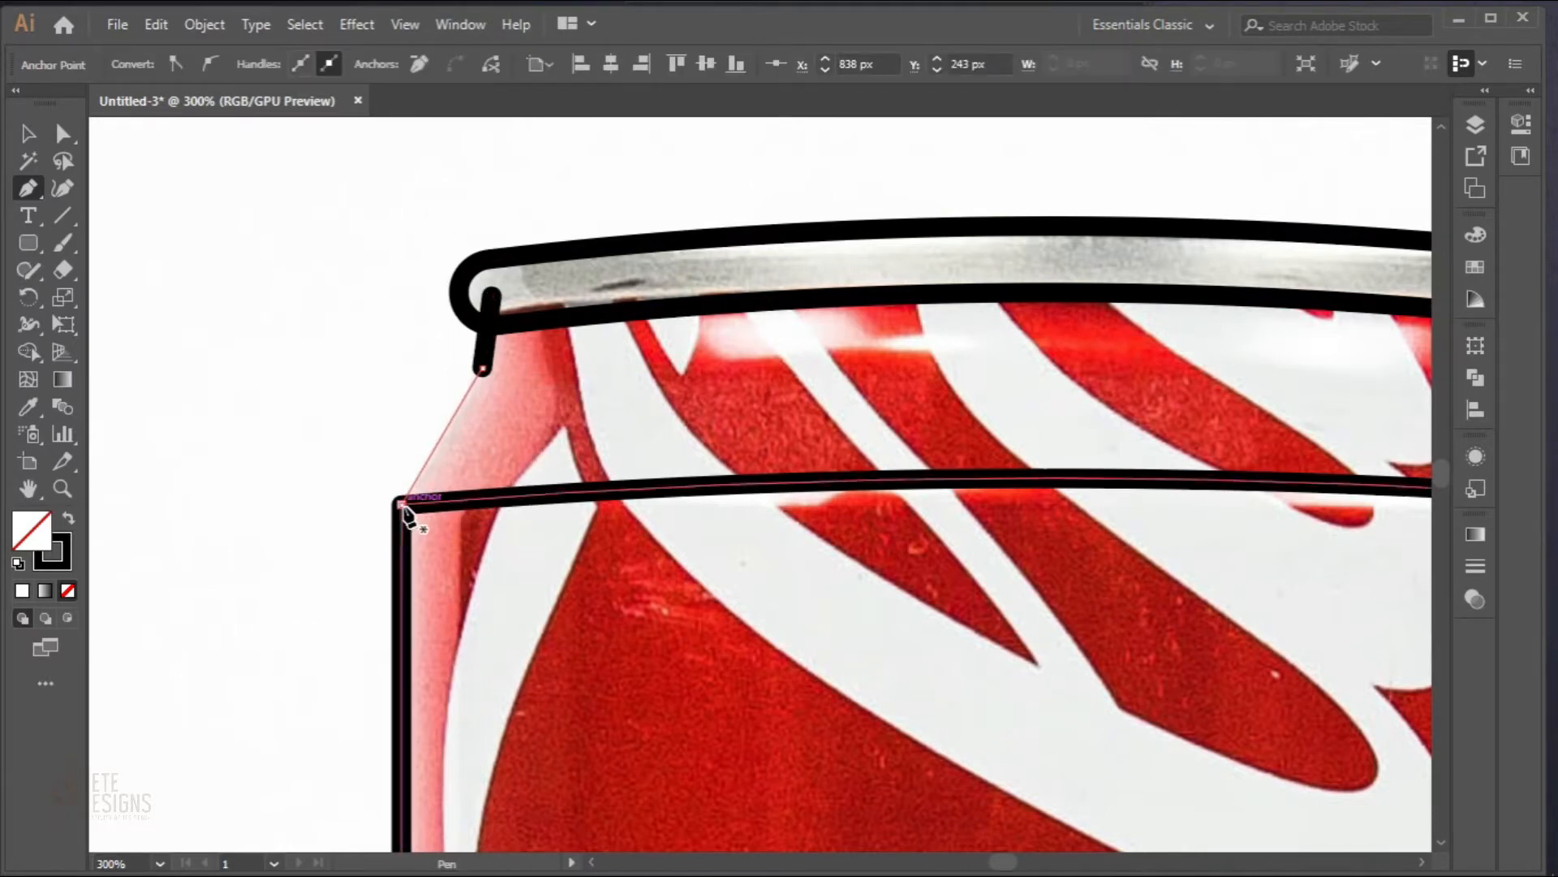
pyautogui.press('v')
# Step: Draw the can's right neck line with the Pen tool, from inside the rim's right end down to the body's upper-right corner
pyautogui.hscroll(10, 671, 397)
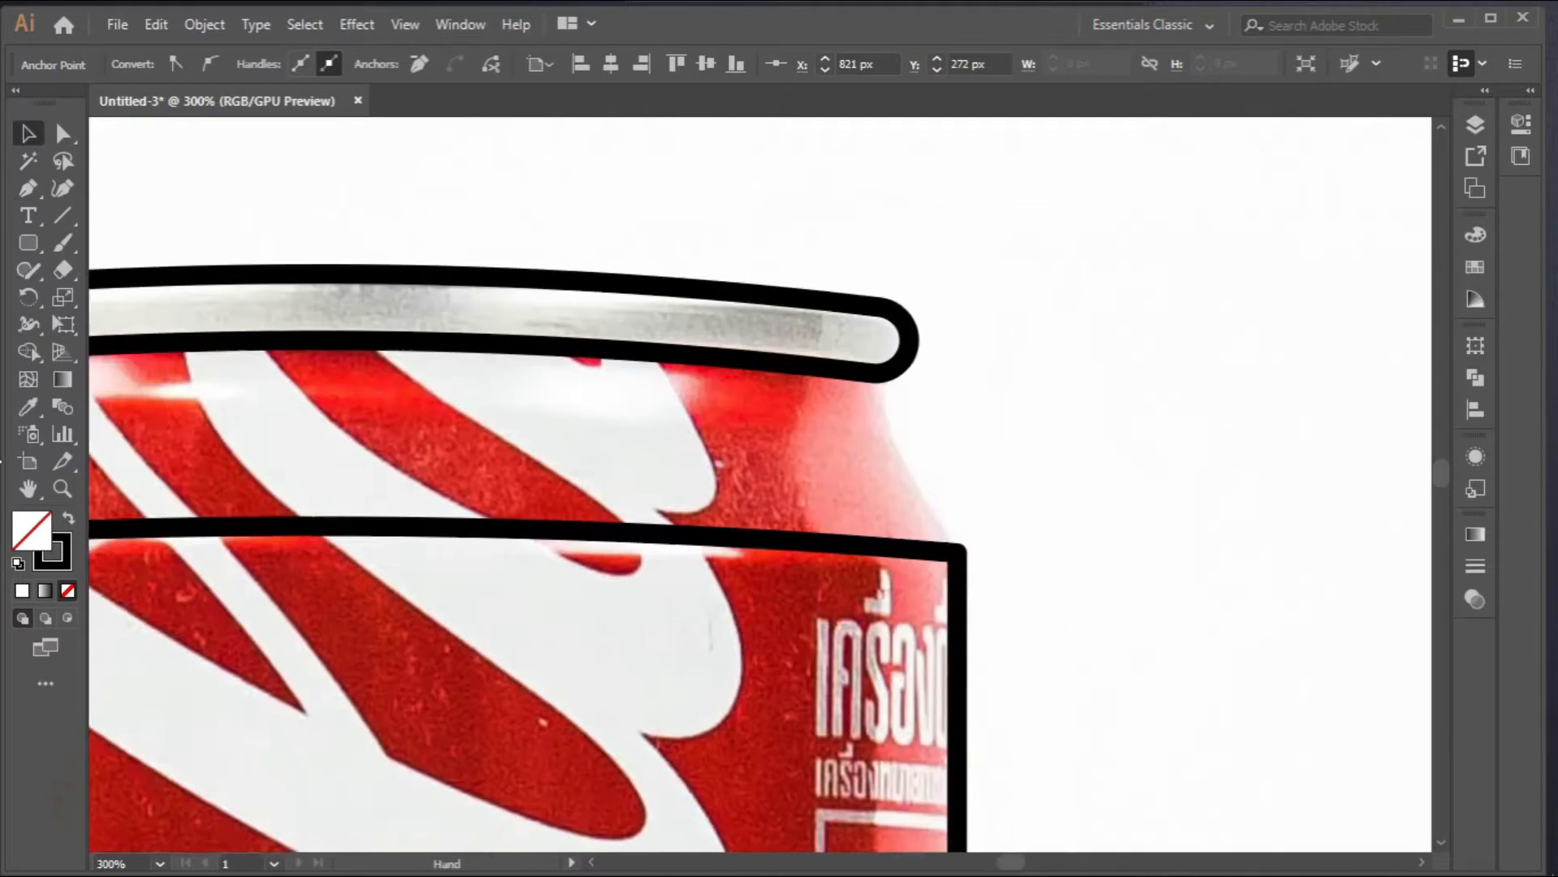
pyautogui.click(29, 188)
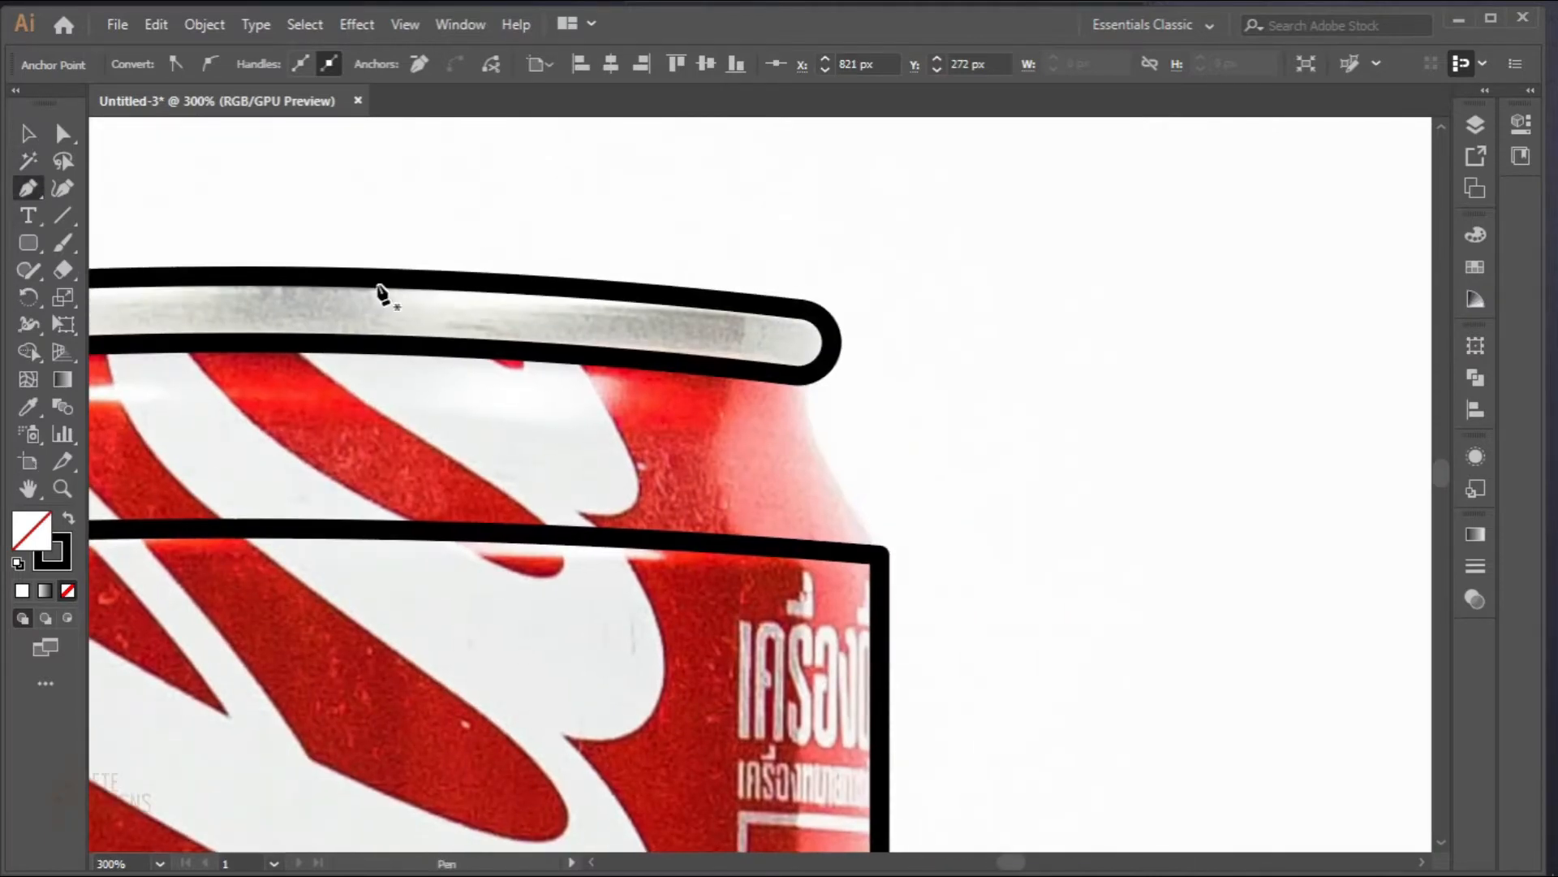
pyautogui.click(799, 342)
pyautogui.click(807, 422)
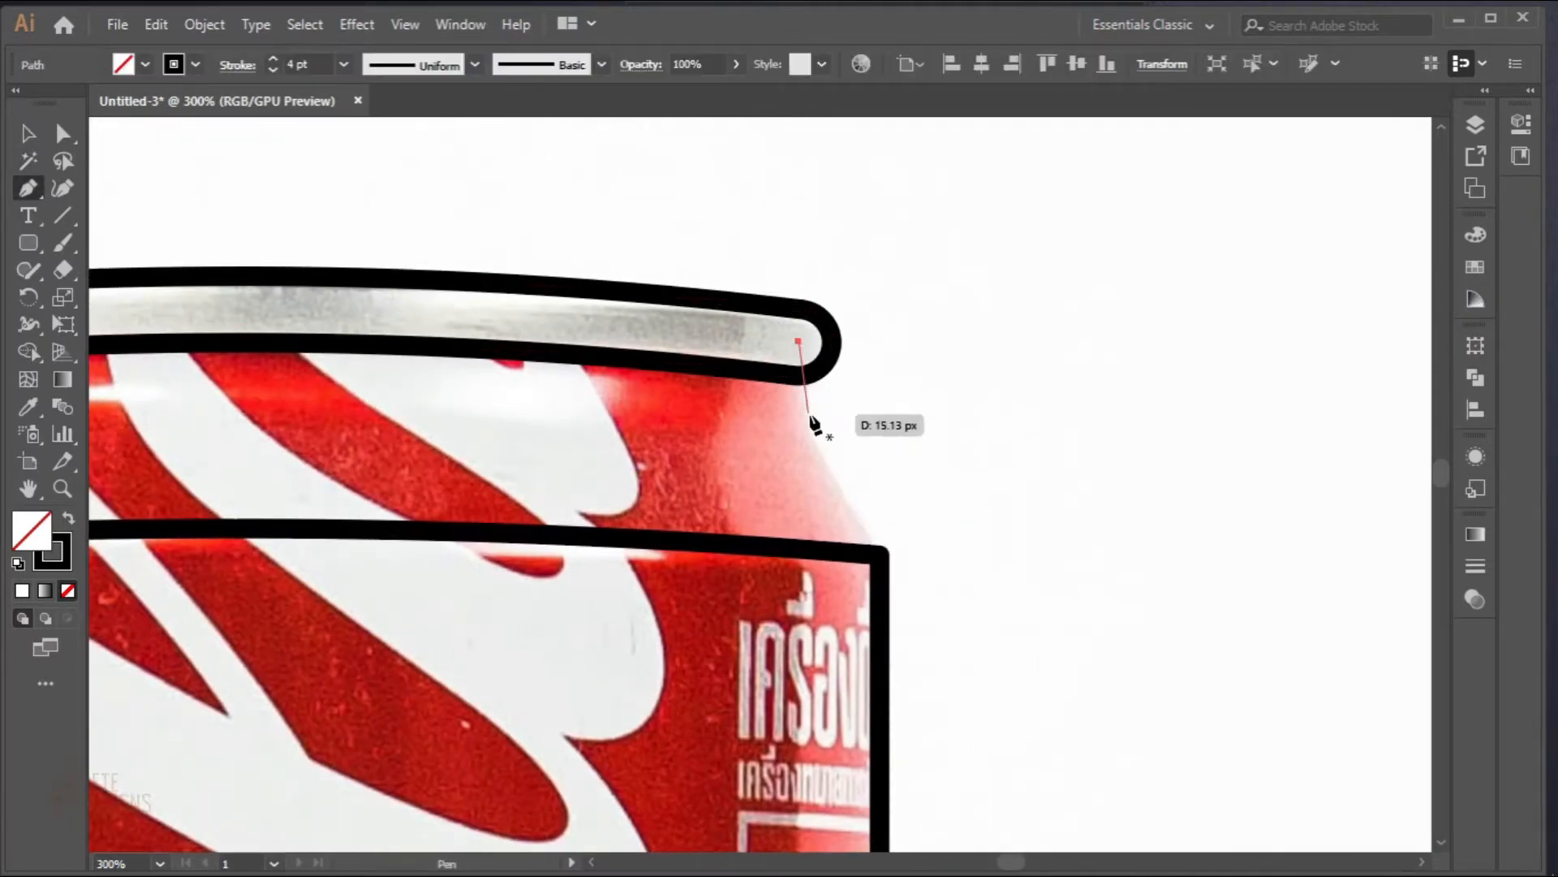
pyautogui.click(879, 555)
pyautogui.scroll(-4, 792, 615)
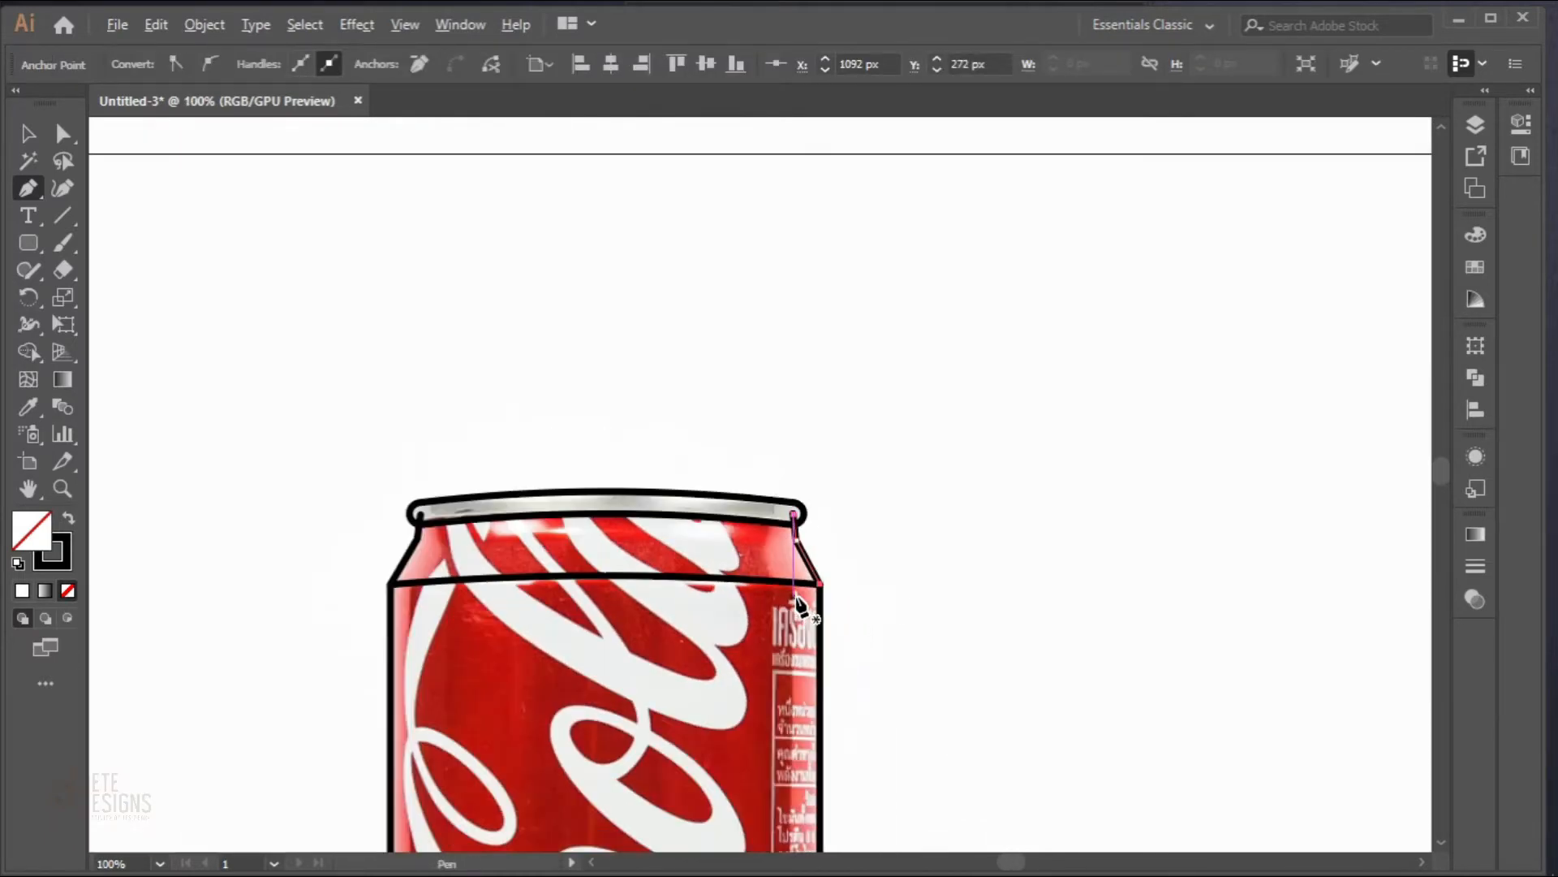
# Step: Select the rim, neck and body outlines and remove the neck line ends overlapping the rim's interior with the Shape Builder tool
pyautogui.click(29, 136)
pyautogui.scroll(-2, 651, 479)
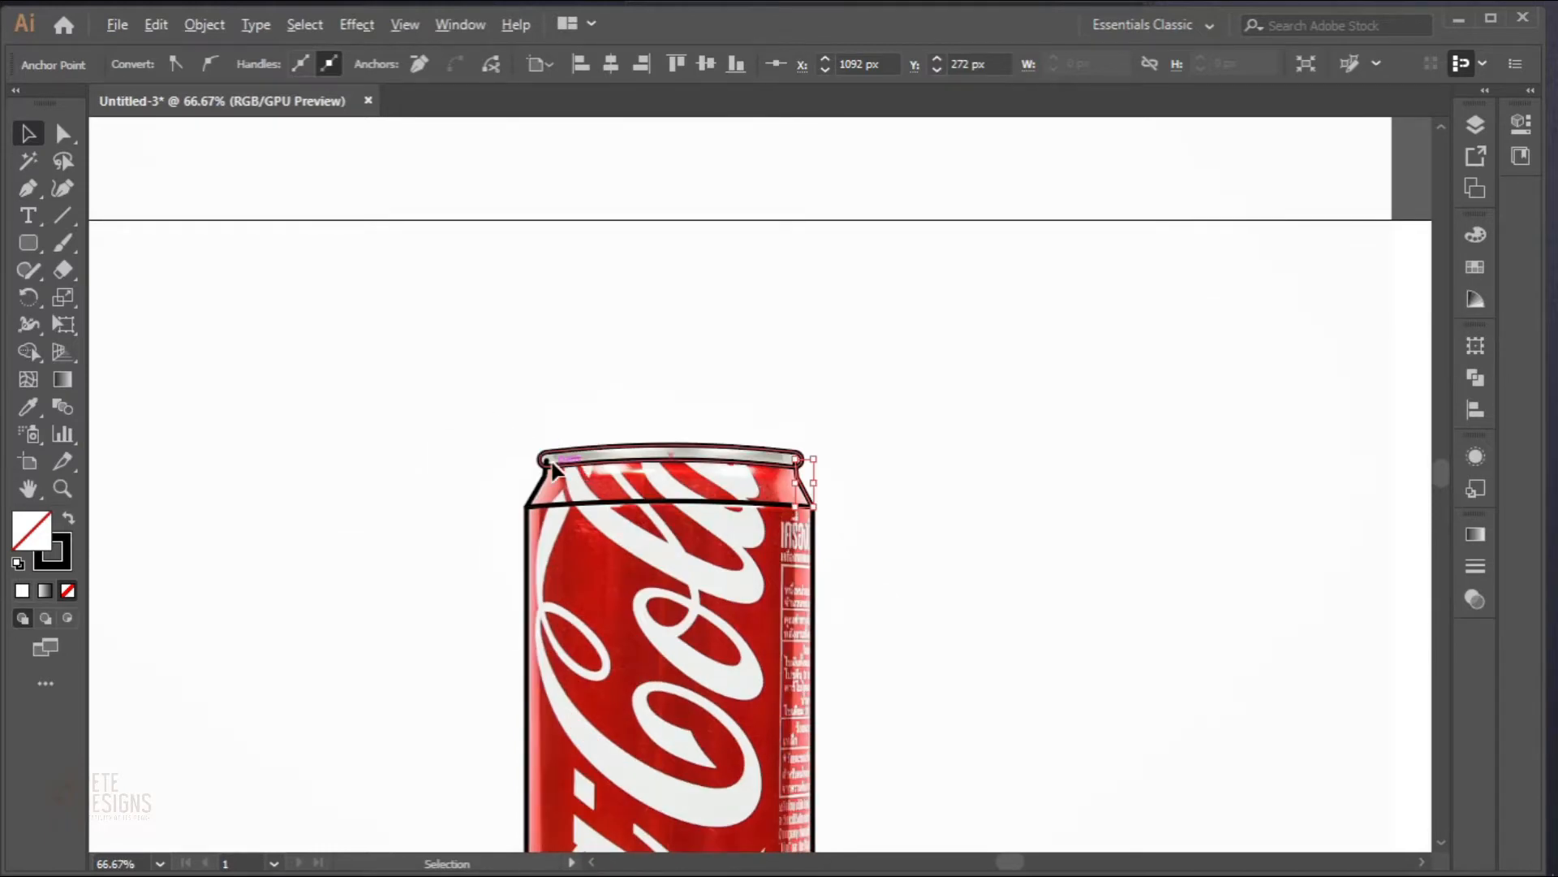
pyautogui.scroll(1, 572, 457)
pyautogui.moveTo(436, 381); pyautogui.dragTo(963, 624)
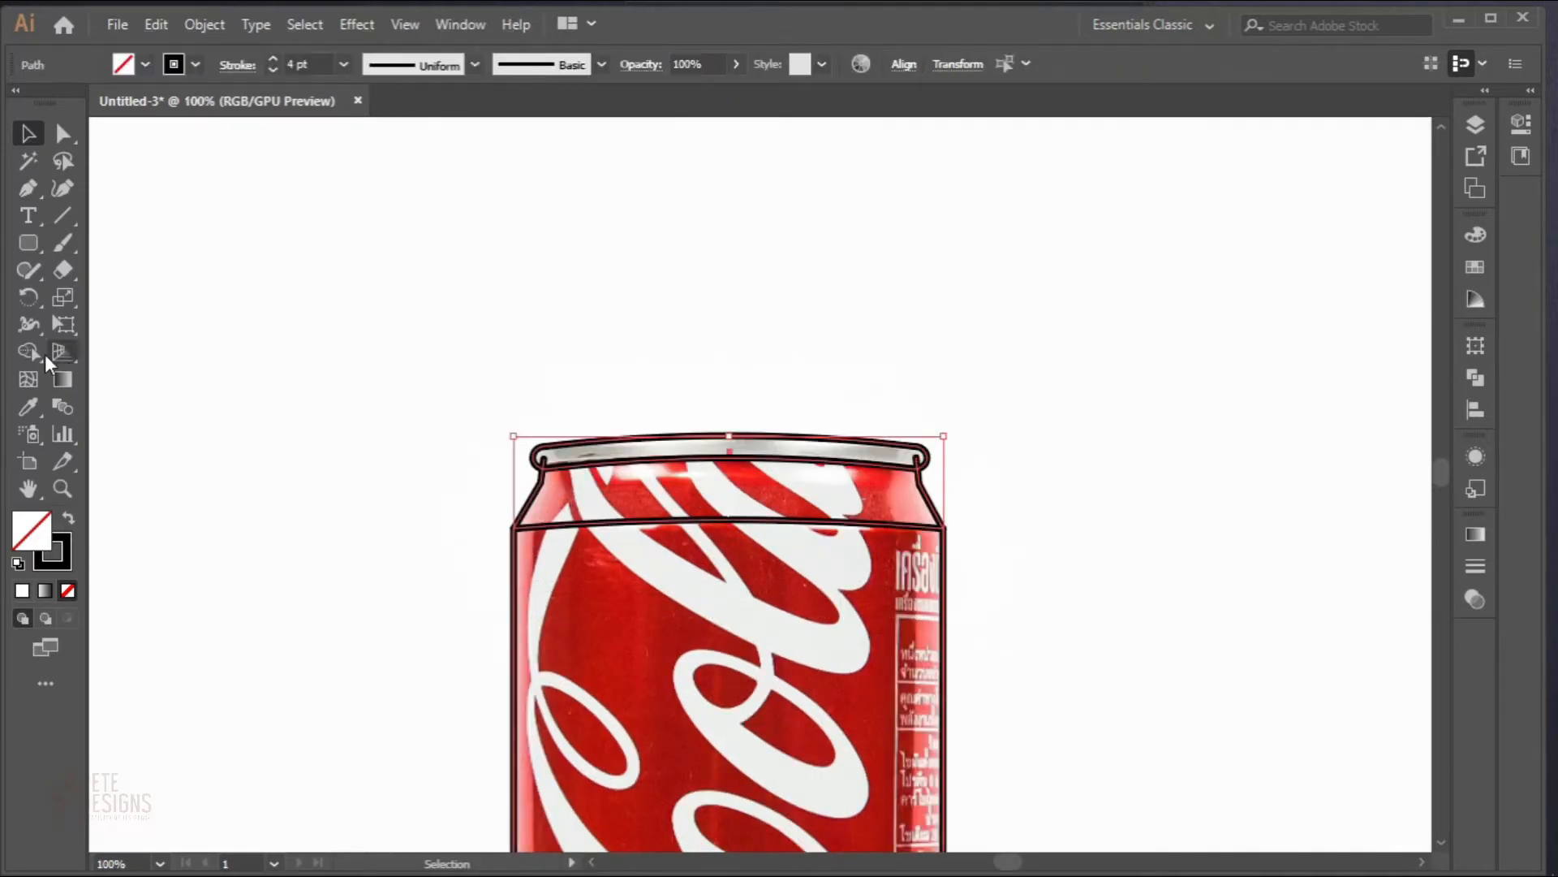
pyautogui.click(28, 351)
pyautogui.scroll(6, 540, 464)
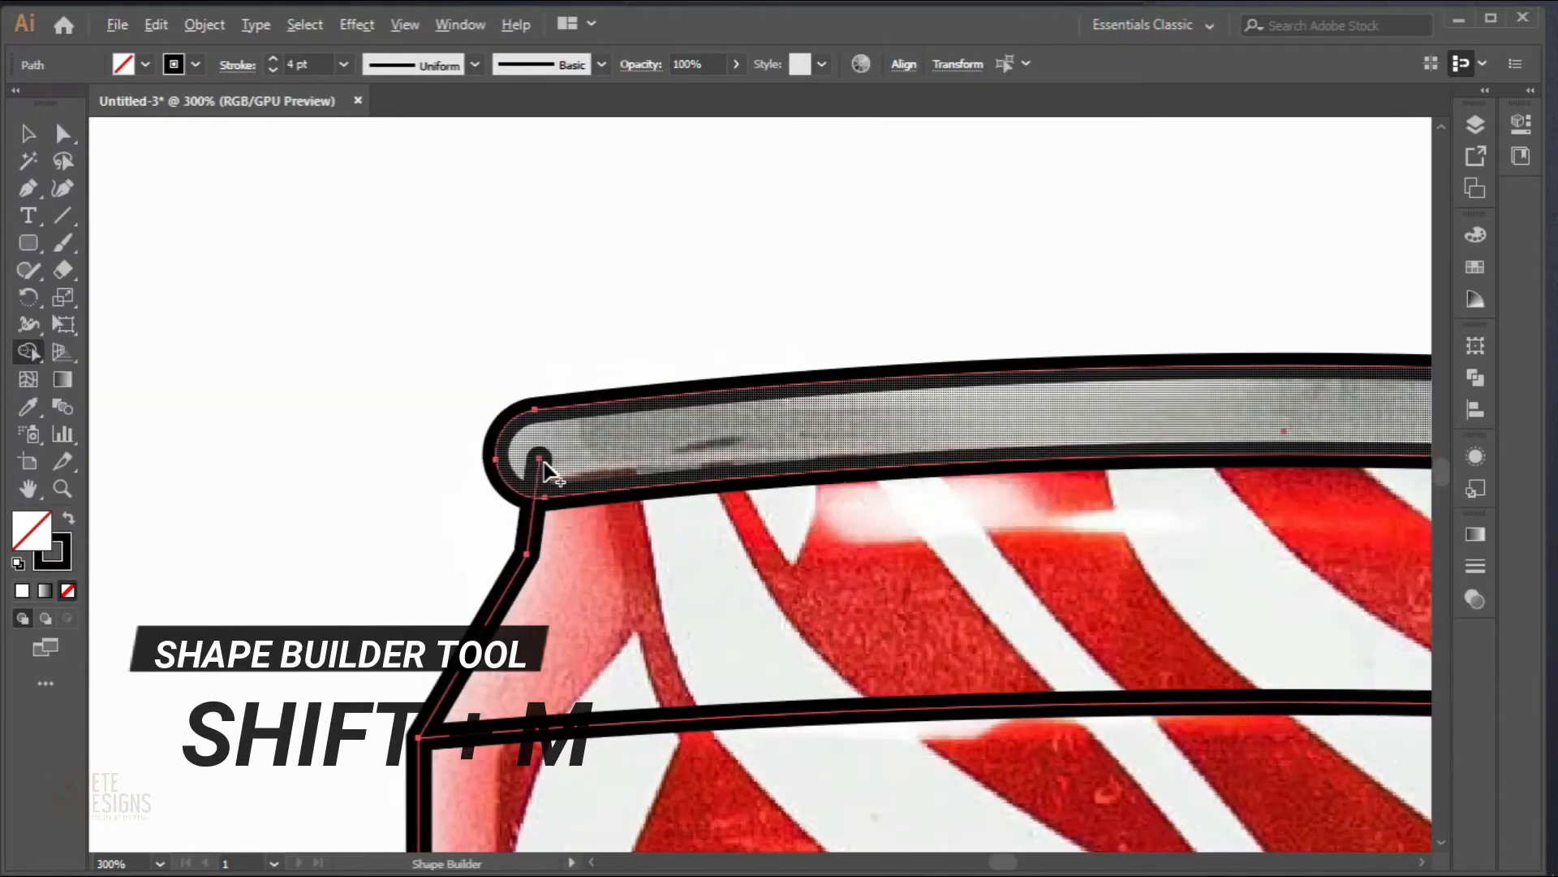
pyautogui.scroll(-4, 533, 492)
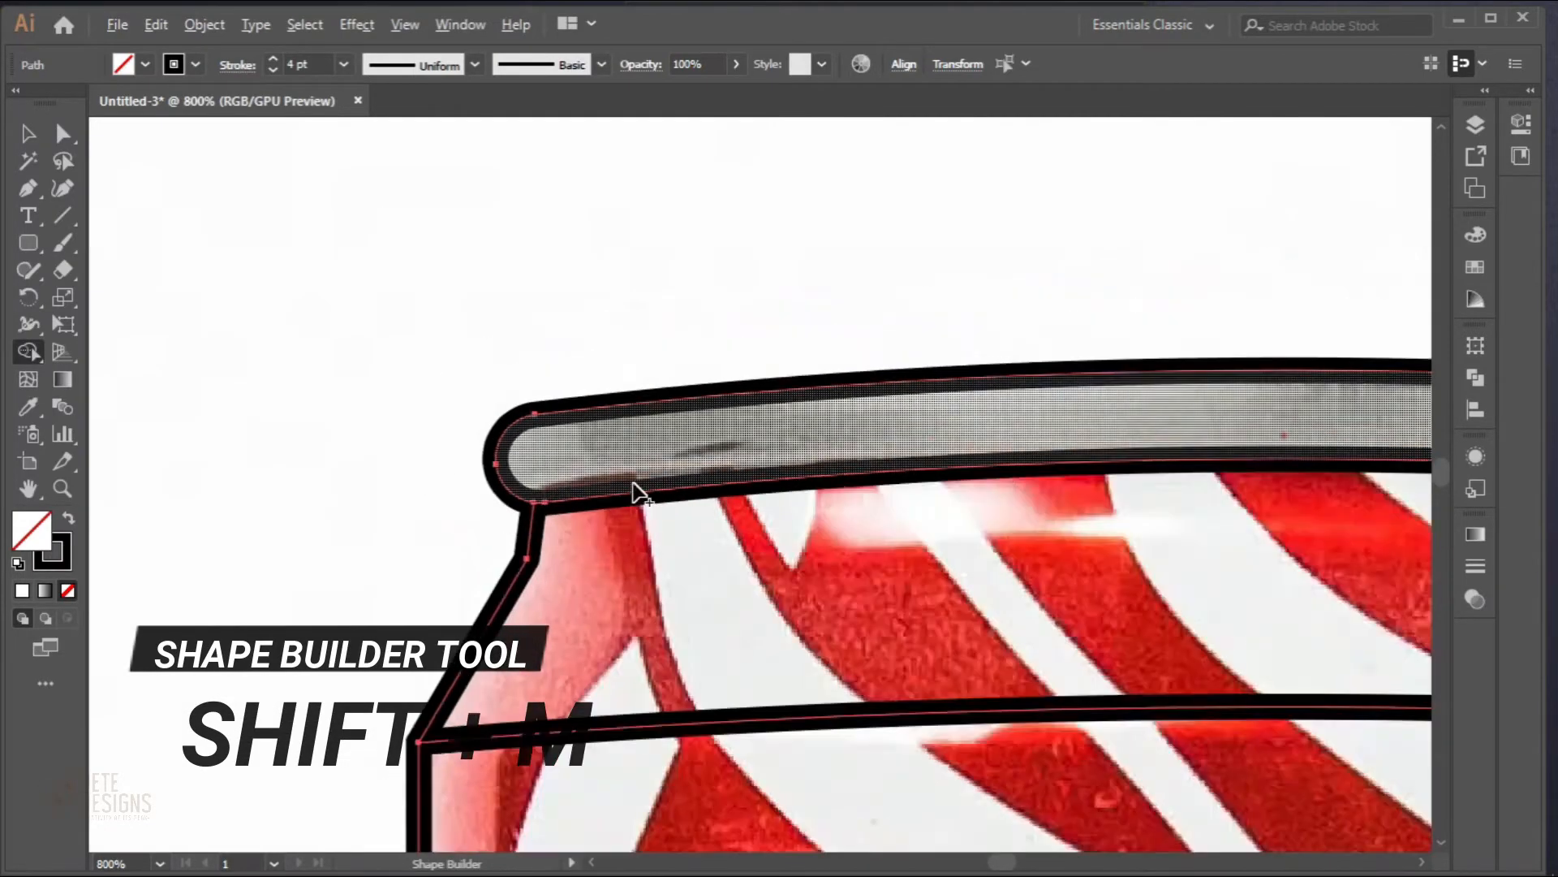
pyautogui.scroll(4, 1045, 524)
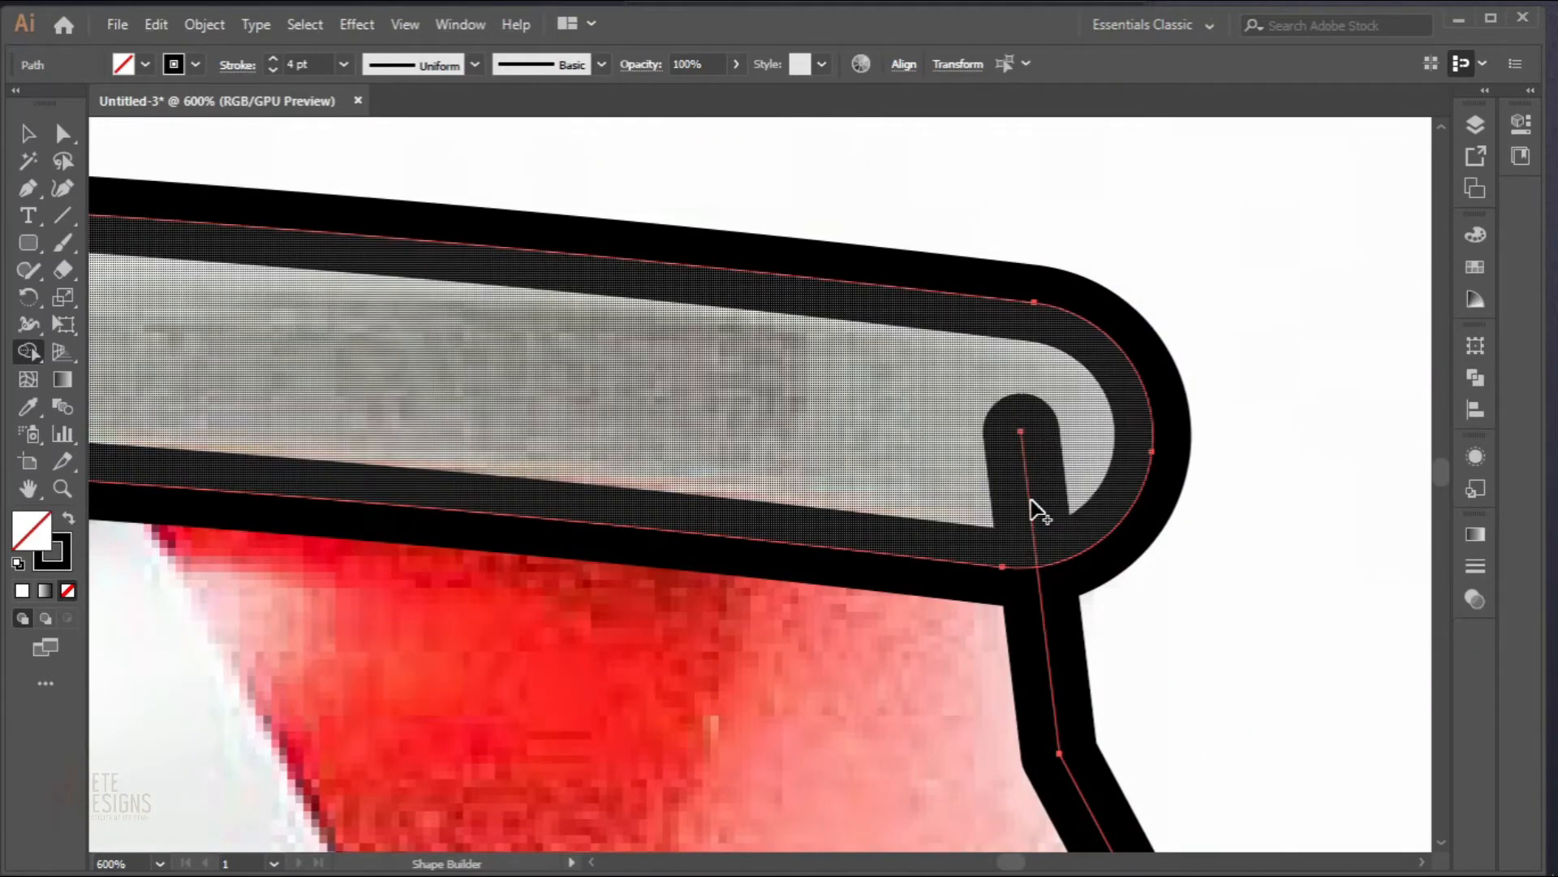
pyautogui.moveTo(1030, 504)
pyautogui.mouseDown()
pyautogui.moveTo(939, 508)
pyautogui.moveTo(950, 550)
pyautogui.mouseUp()
pyautogui.scroll(-4, 983, 557)
pyautogui.scroll(-5, 978, 544)
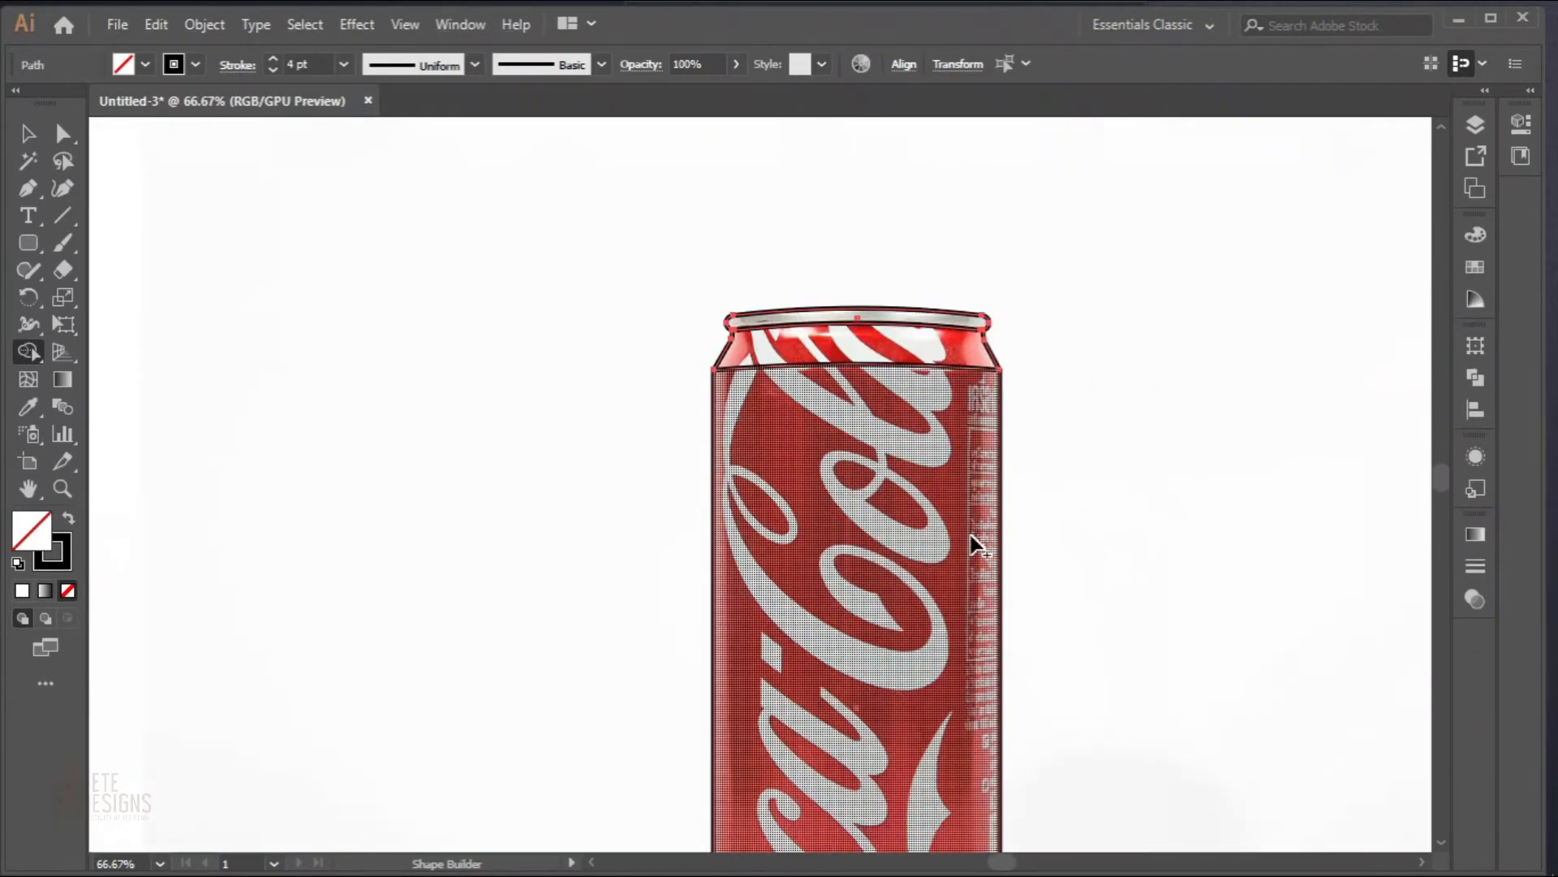
pyautogui.scroll(-1, 966, 538)
pyautogui.click(29, 134)
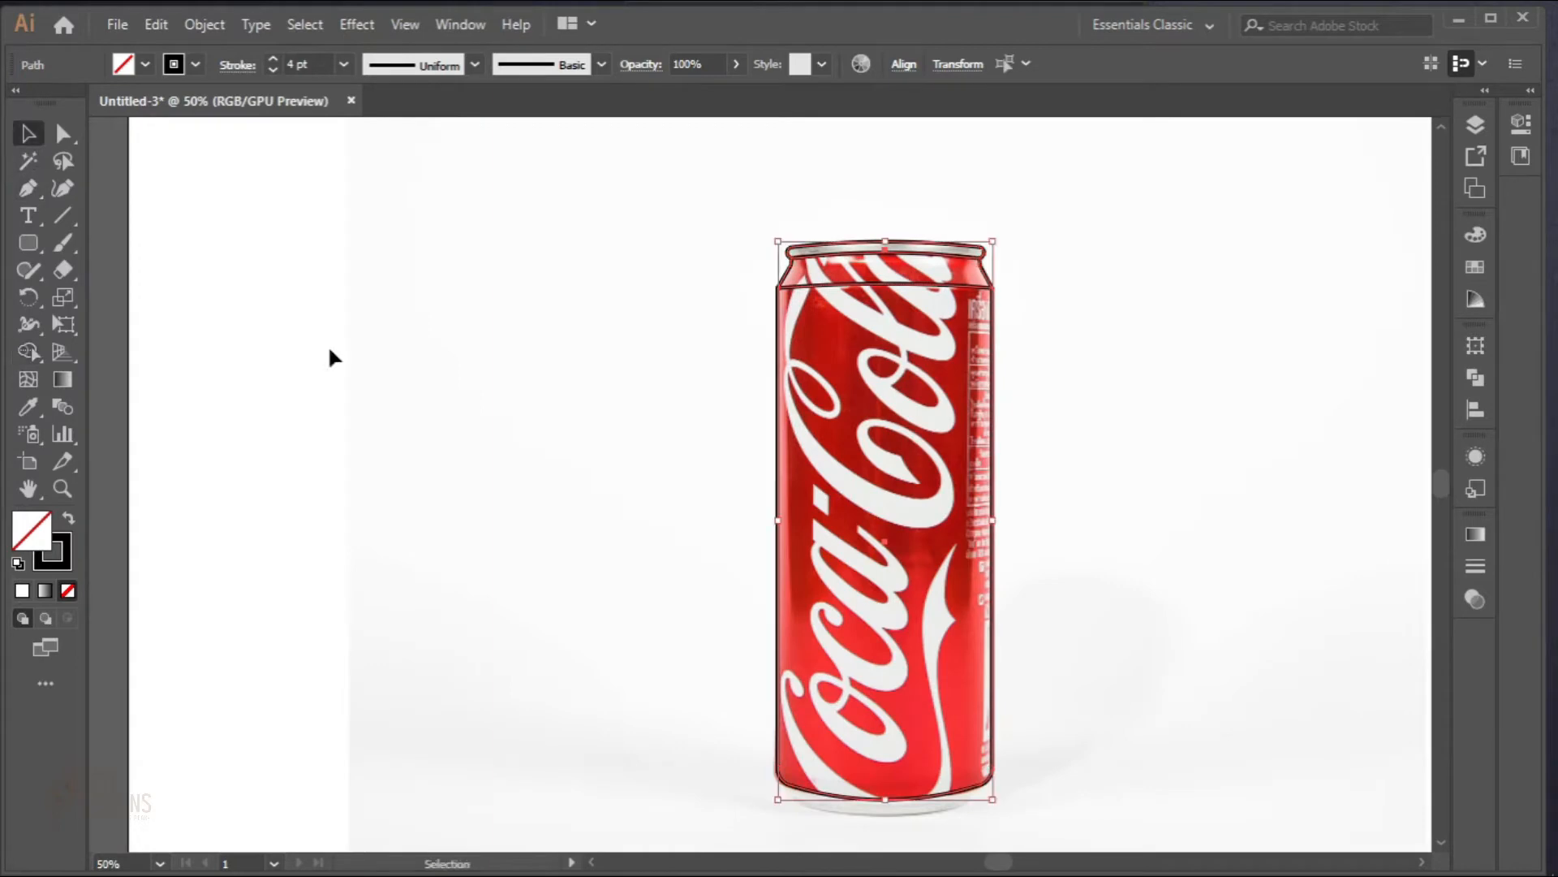
# Step: Draw a rectangle about 234 px wide over the can's bottom edge and centre it horizontally
pyautogui.moveTo(662, 490); pyautogui.dragTo(489, 339)
pyautogui.scroll(1, 697, 621)
pyautogui.scroll(1, 692, 646)
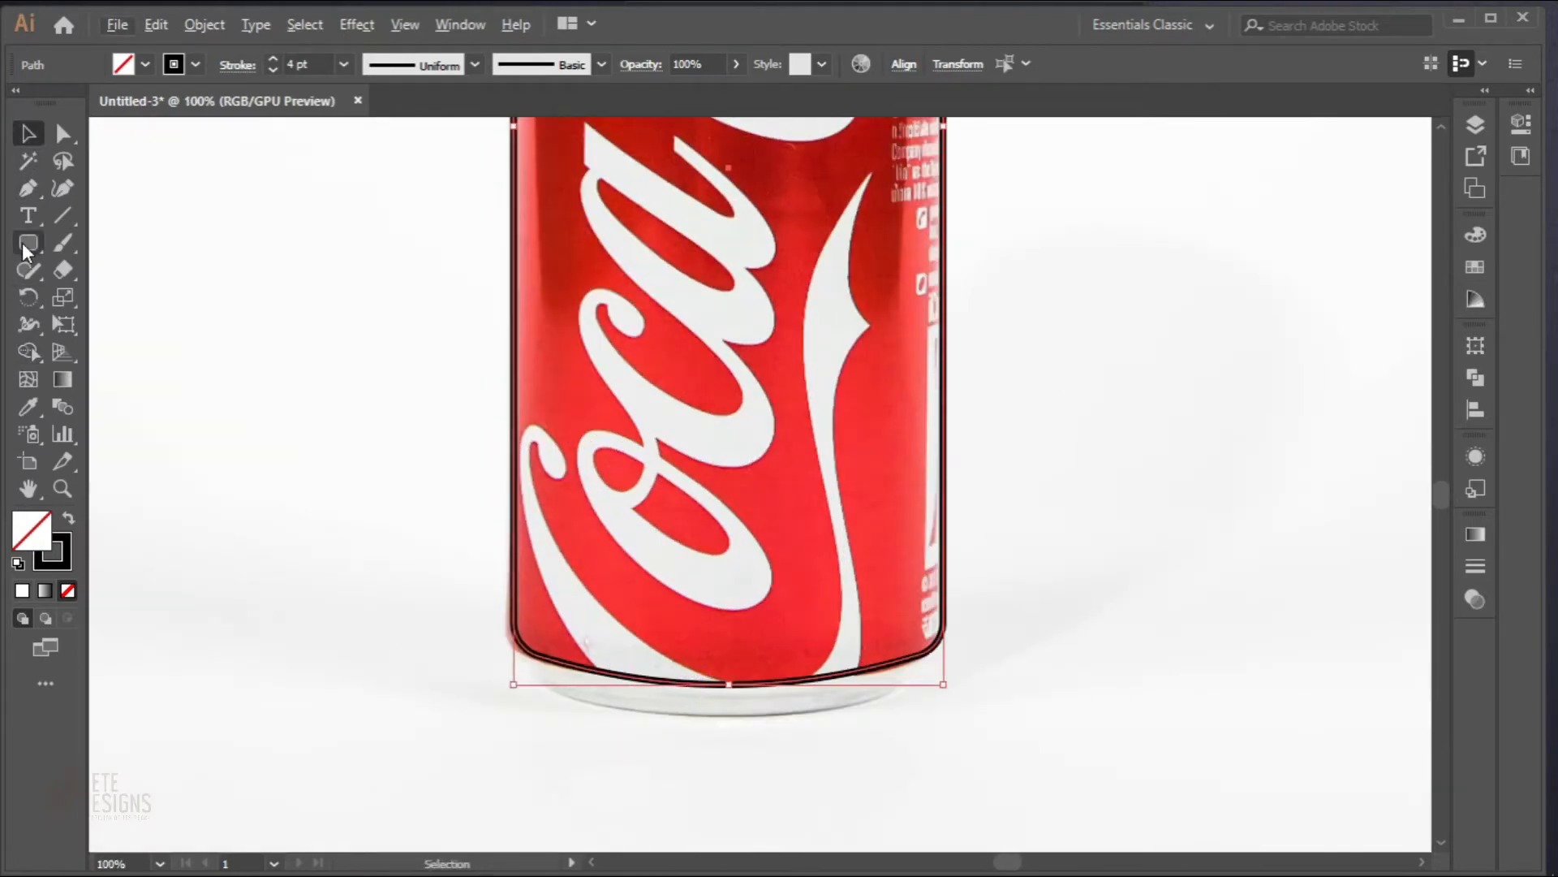
pyautogui.moveTo(29, 242); pyautogui.dragTo(116, 246)
pyautogui.scroll(-2, 557, 587)
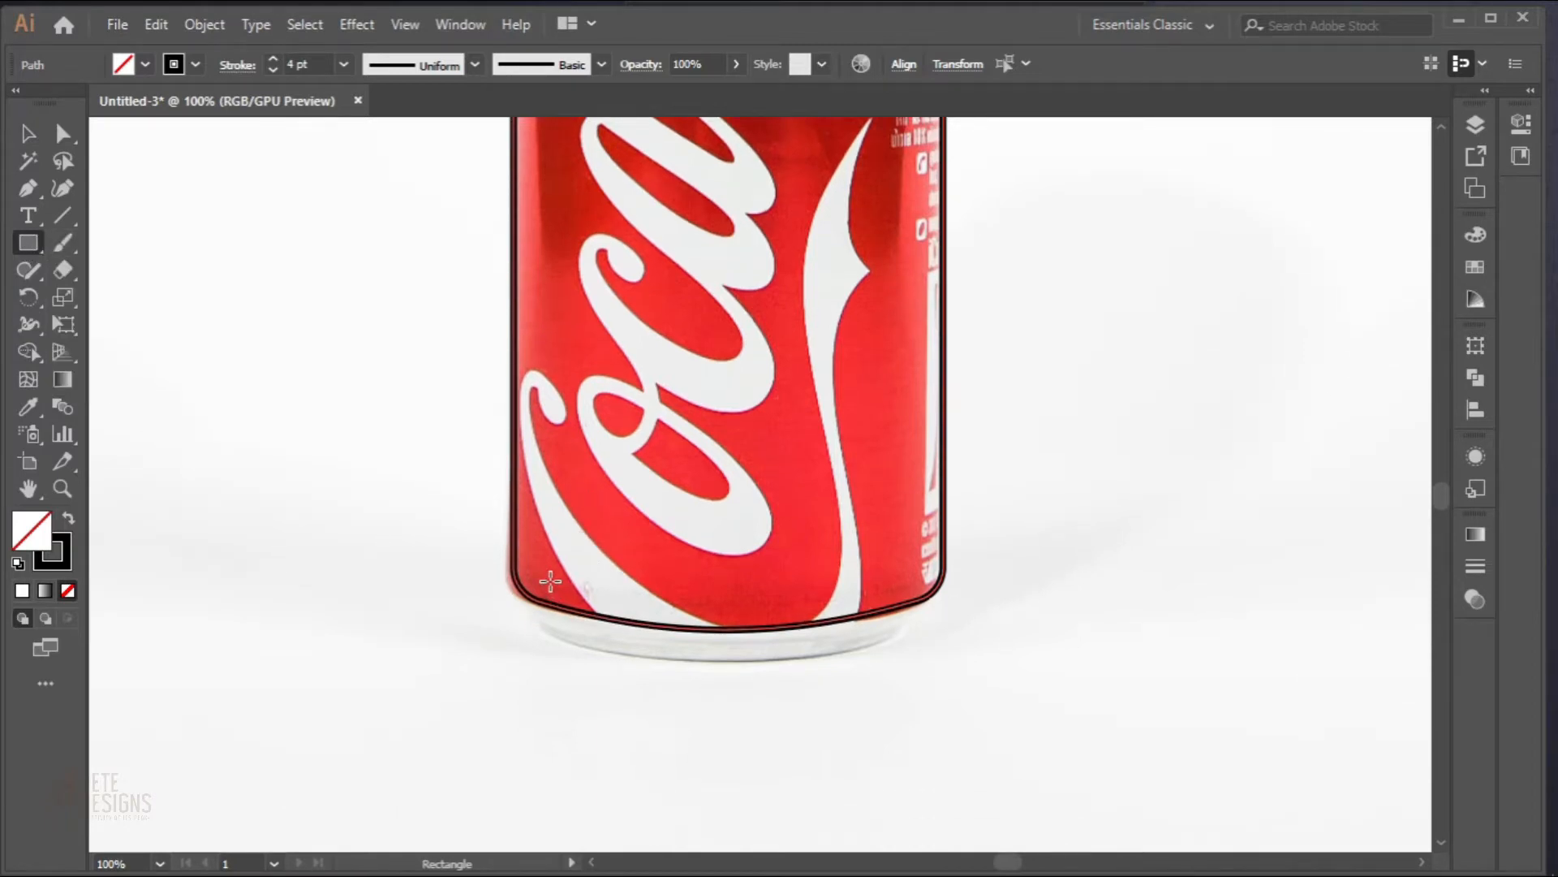
pyautogui.moveTo(542, 580); pyautogui.dragTo(915, 629)
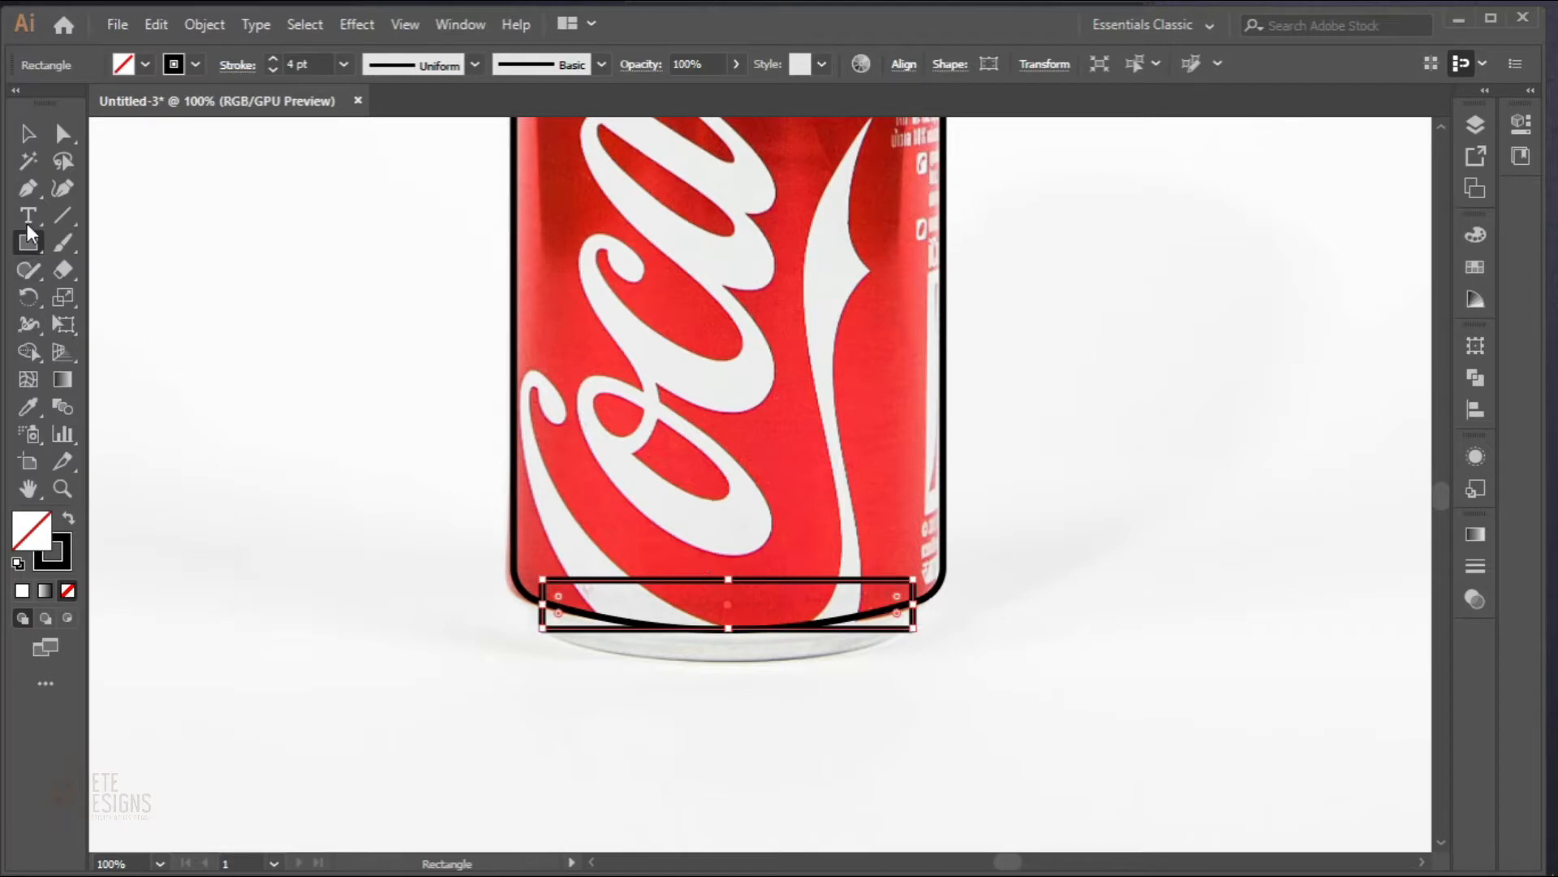
pyautogui.click(28, 133)
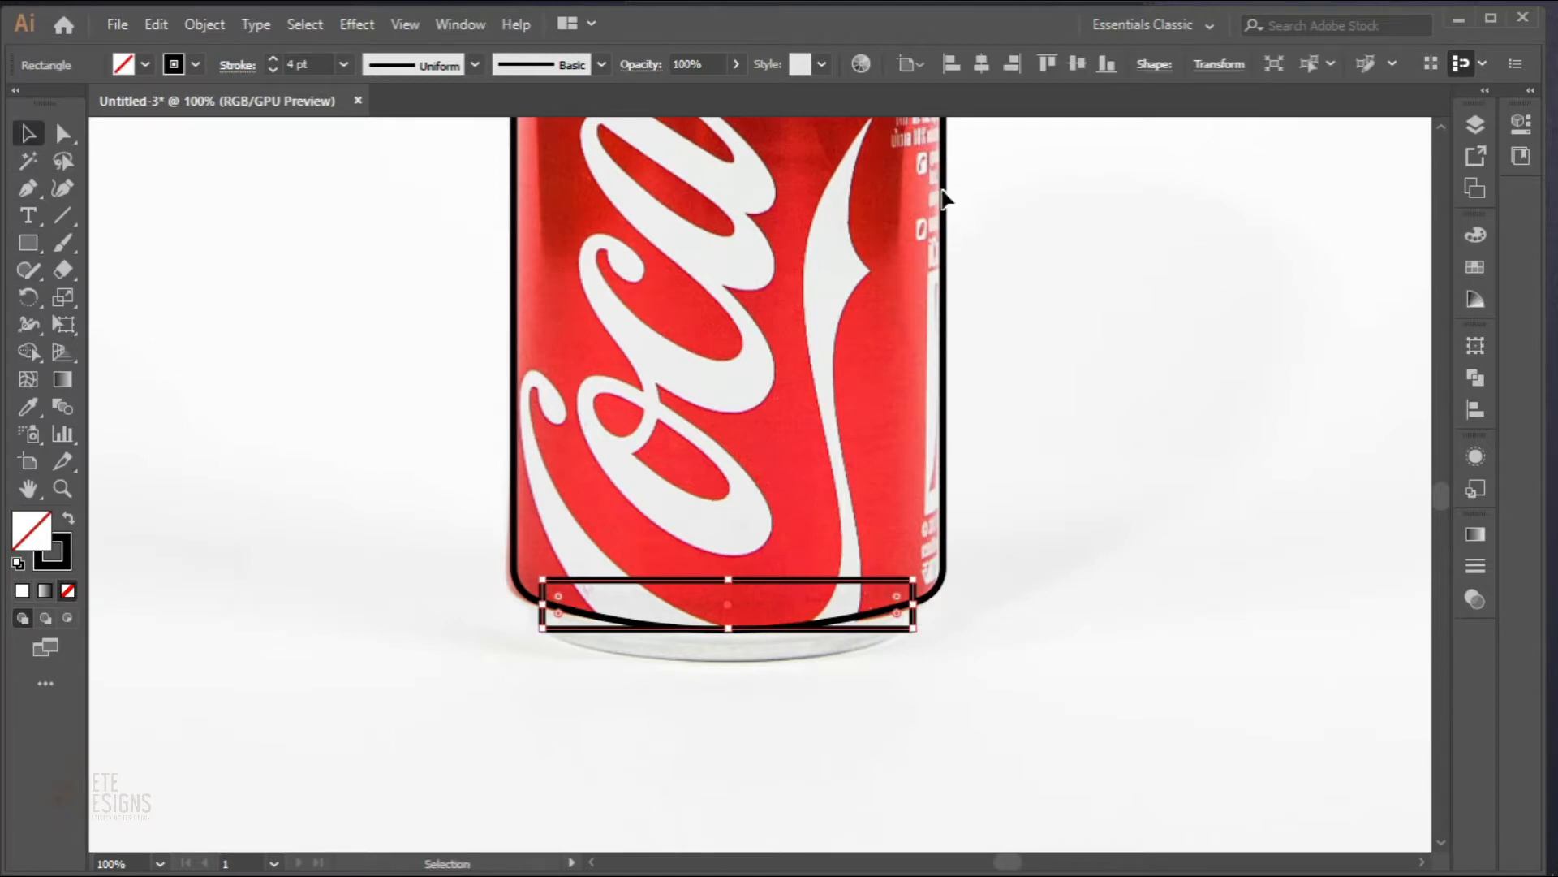
pyautogui.click(981, 65)
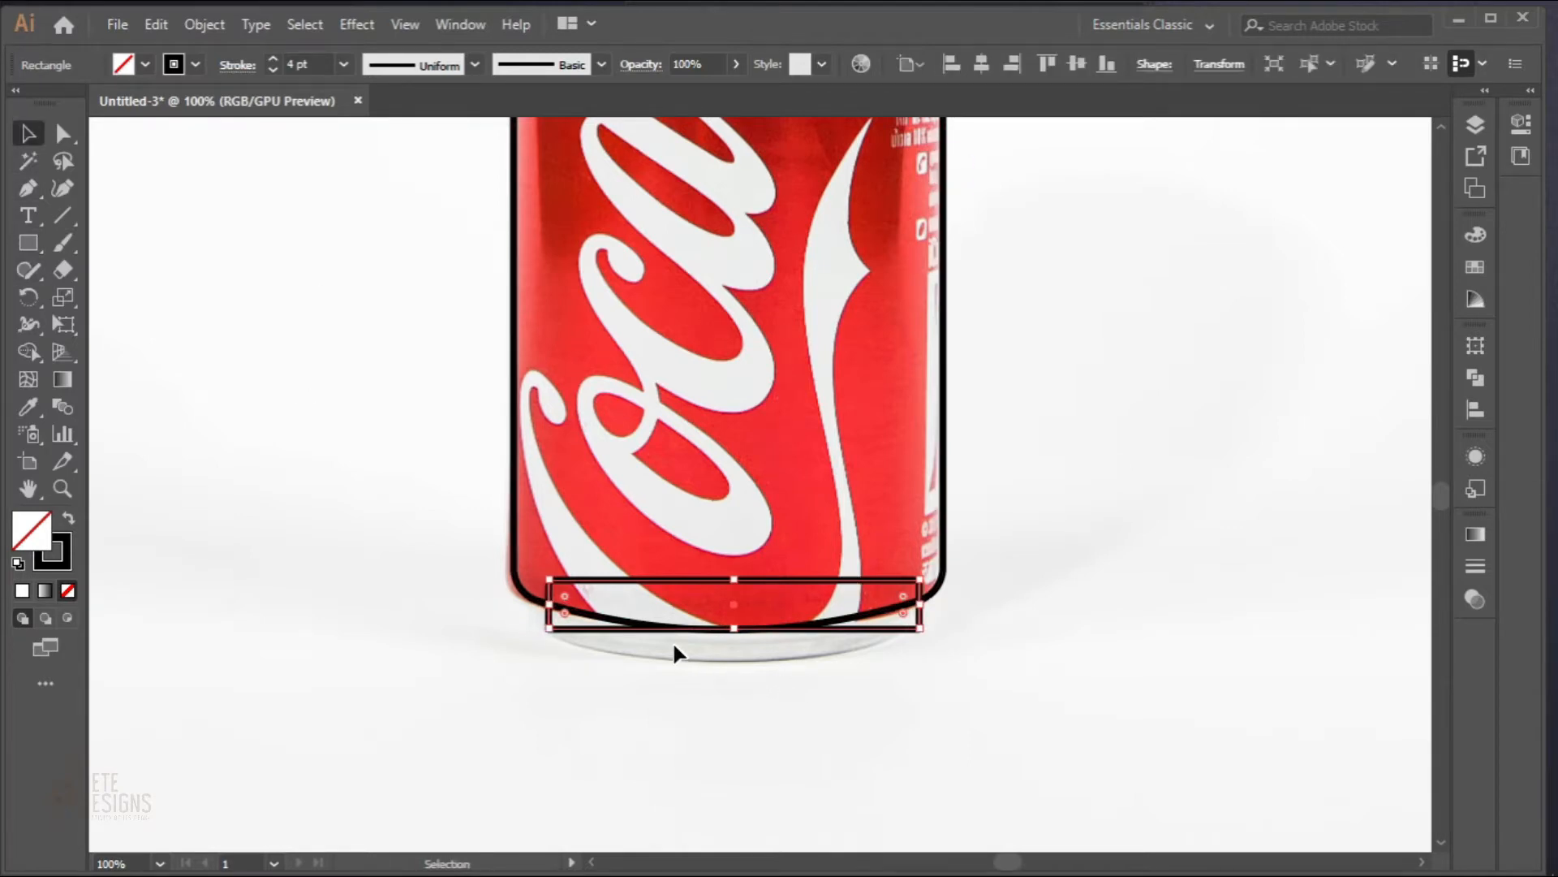
# Step: Bend the rectangle's bottom edge downward with the Anchor Point tool to match the curve of the can's base
pyautogui.scroll(1, 672, 641)
pyautogui.hotkey('shift', 'c')
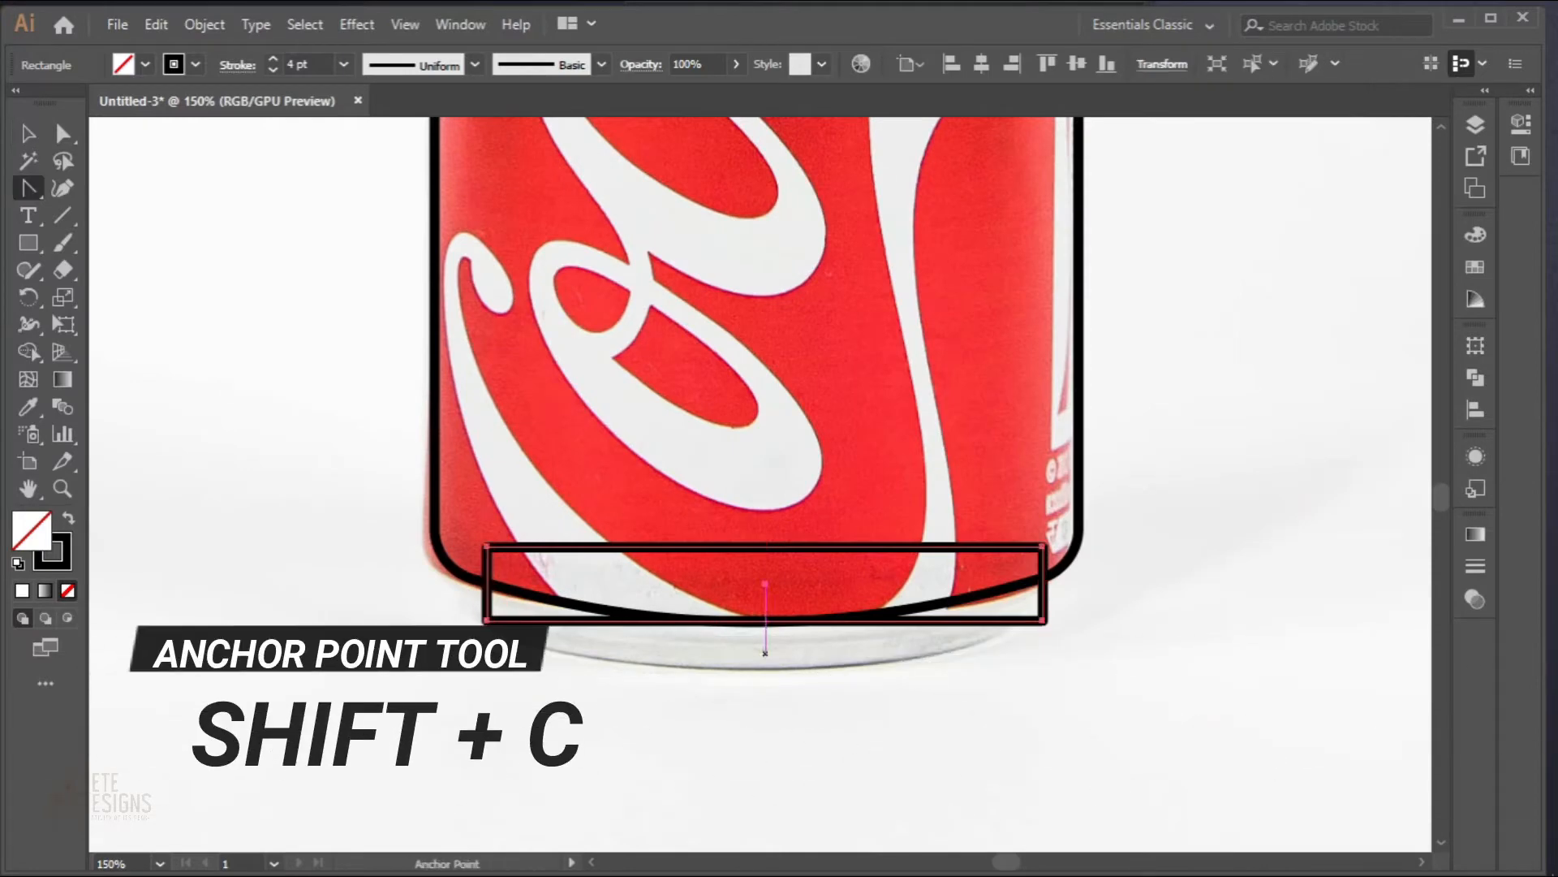
pyautogui.moveTo(762, 623); pyautogui.dragTo(765, 661)
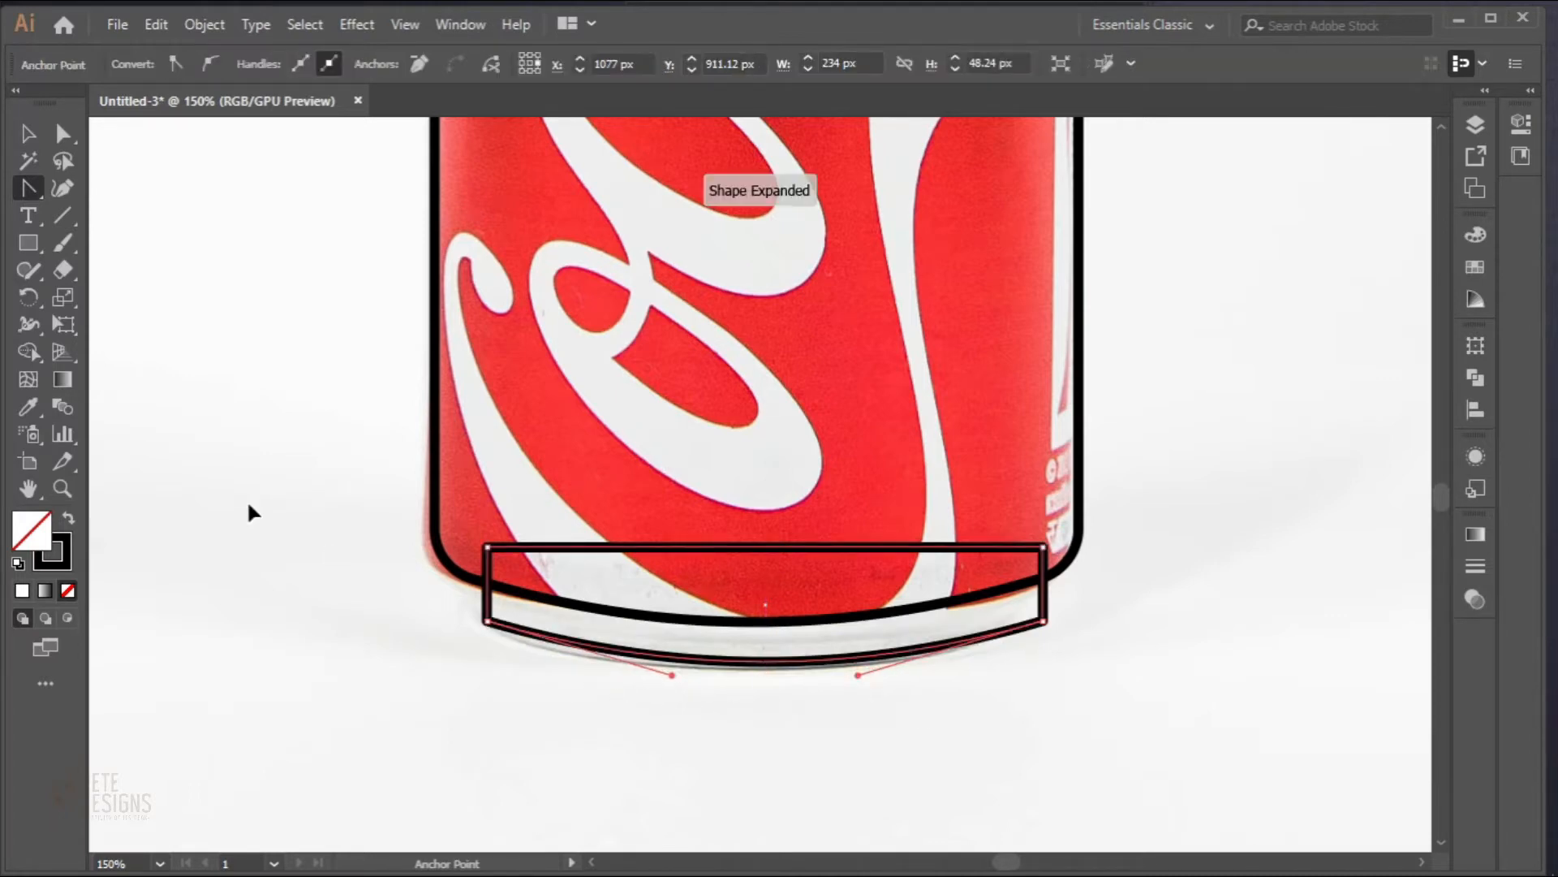
pyautogui.click(29, 134)
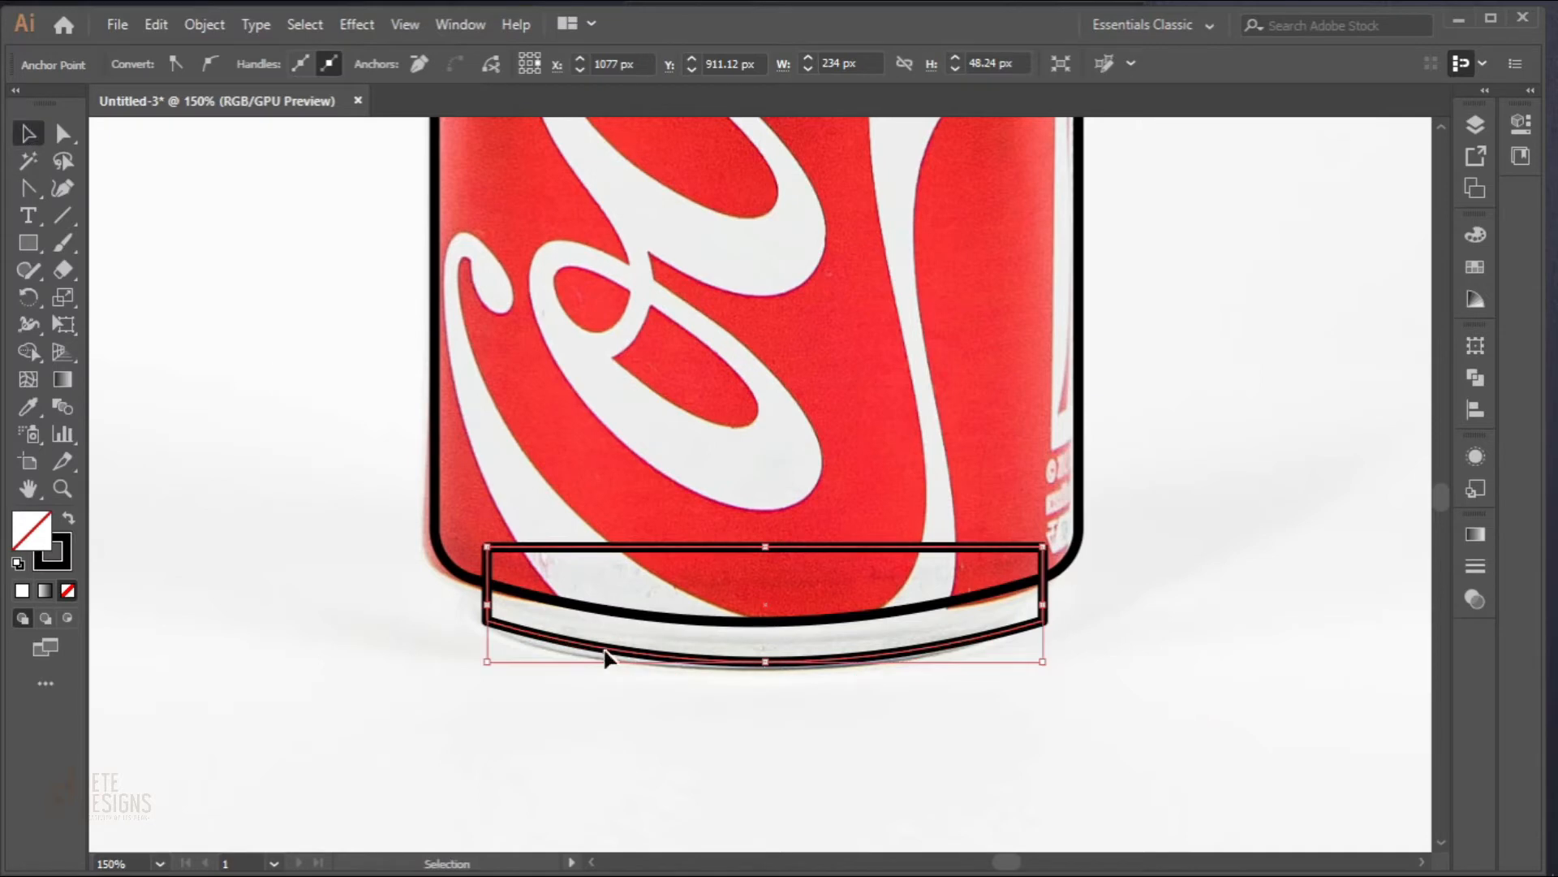
# Step: Round both bottom corners of the base shape to about 39.92 px
pyautogui.press('a')
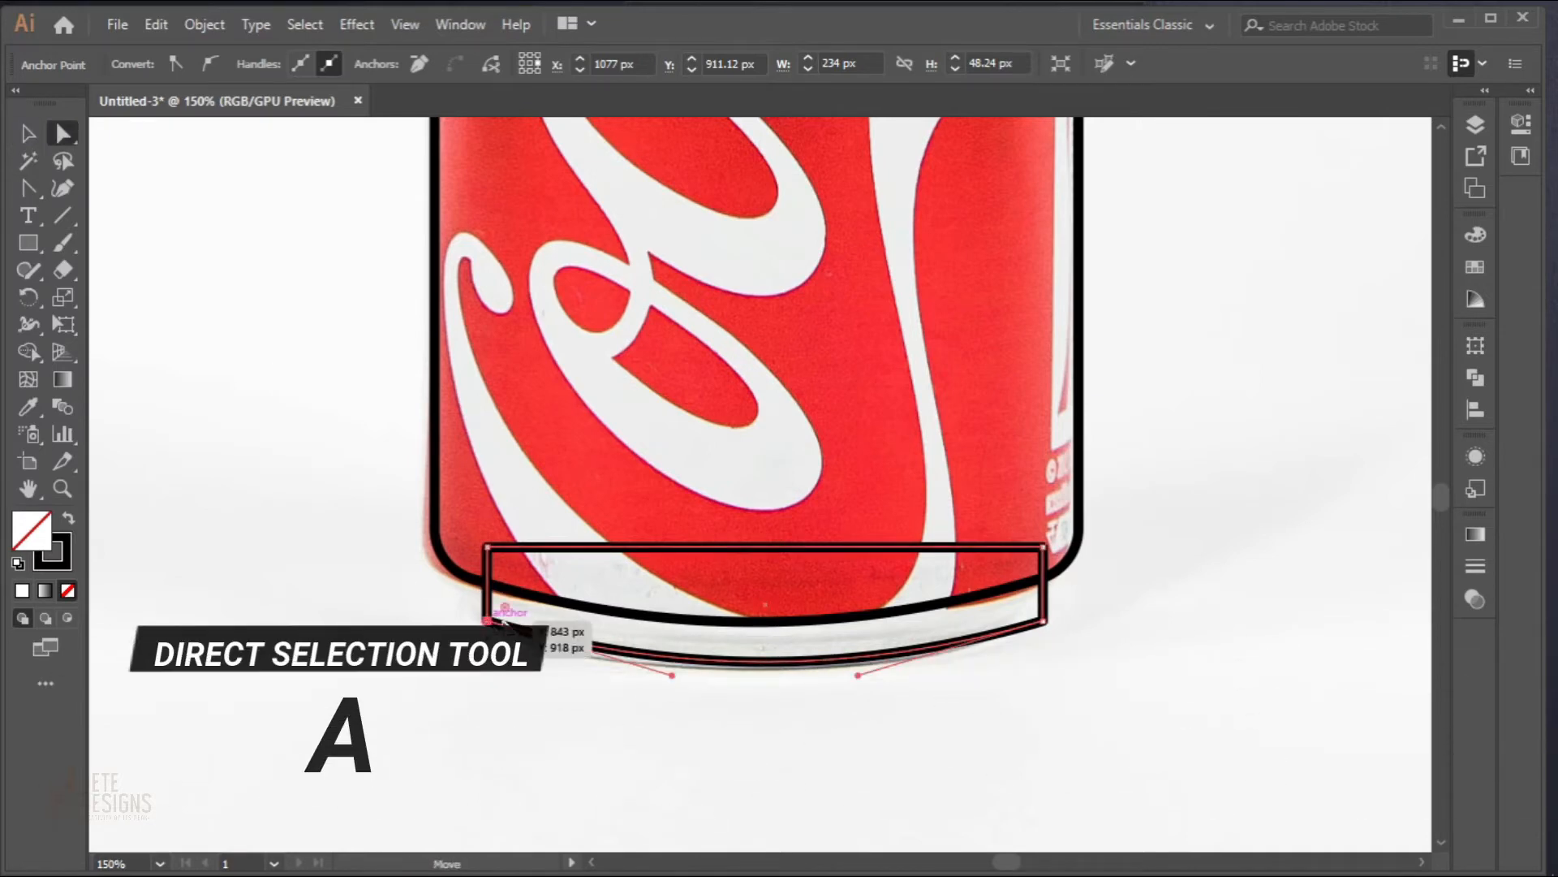
pyautogui.keyDown('shift'); pyautogui.click(1043, 622); pyautogui.keyUp('shift')
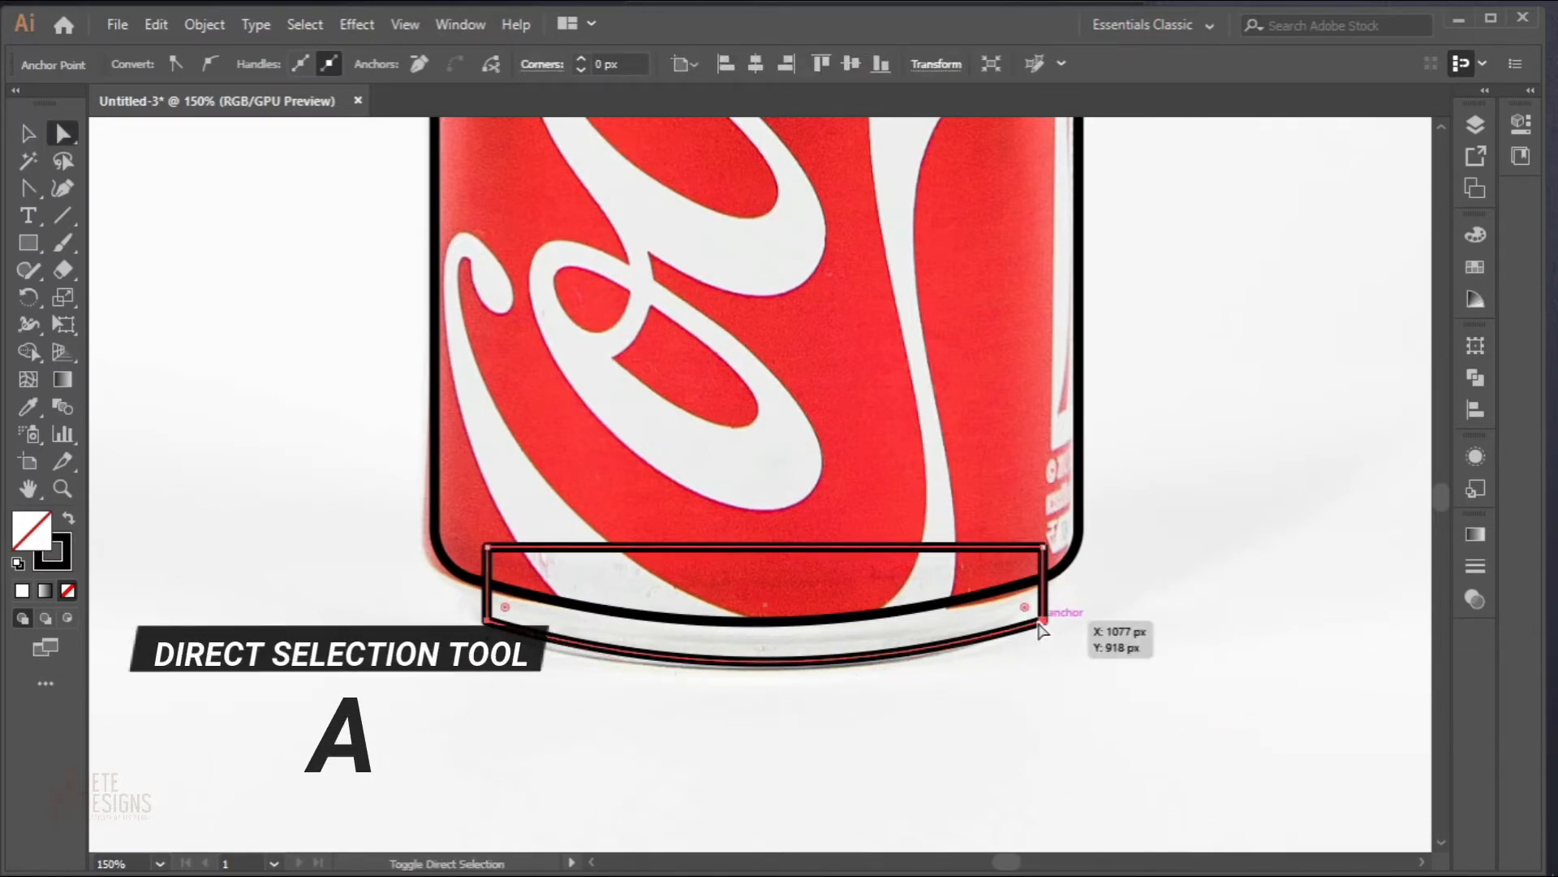
pyautogui.moveTo(505, 607); pyautogui.dragTo(607, 566)
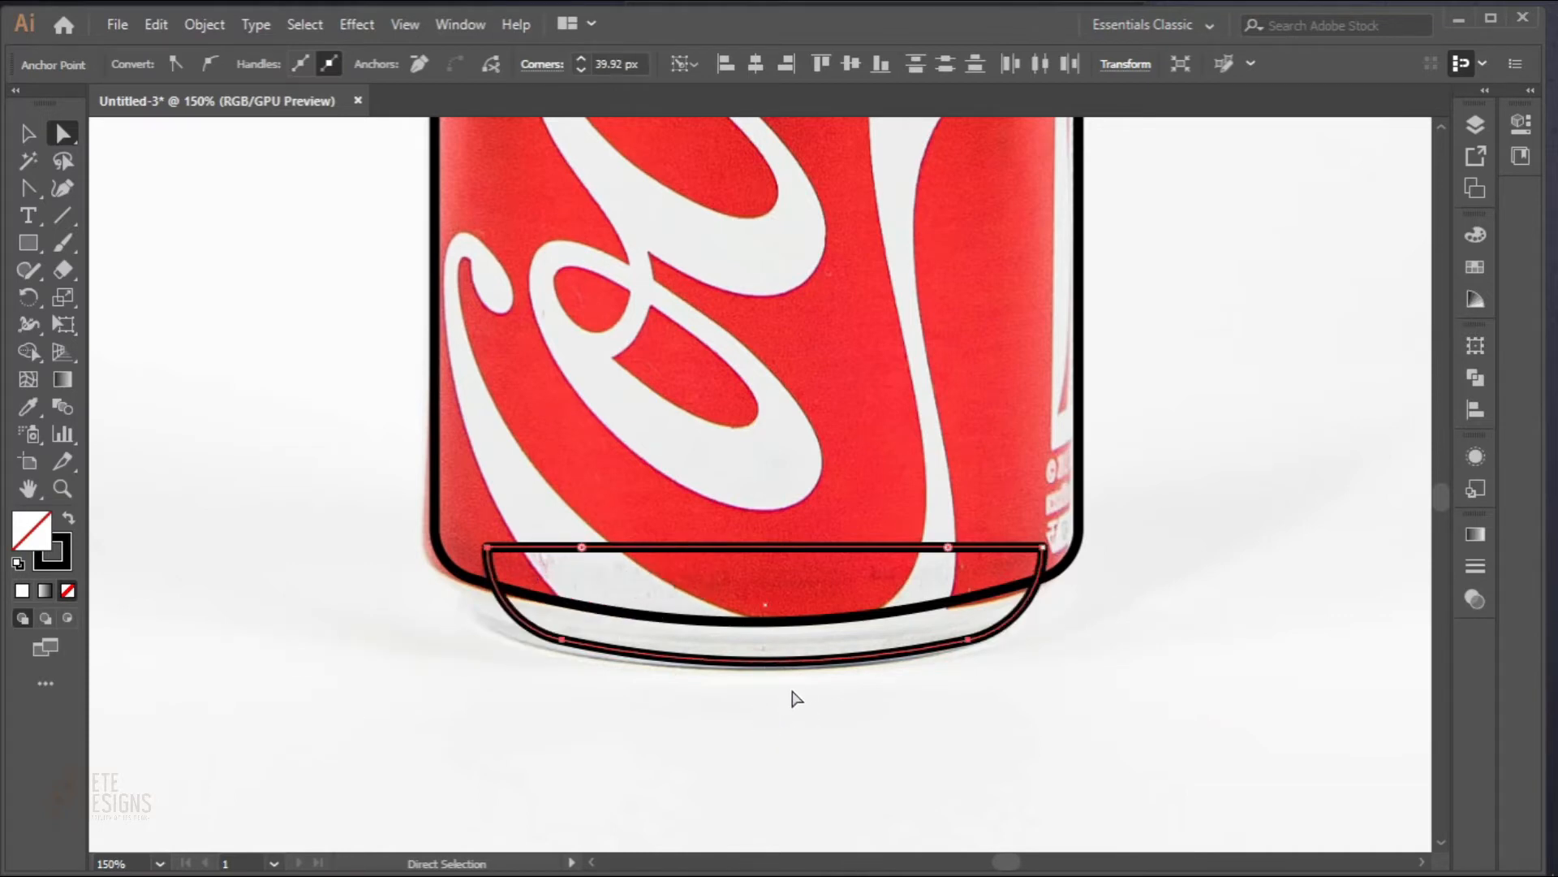
pyautogui.moveTo(779, 682); pyautogui.dragTo(745, 745)
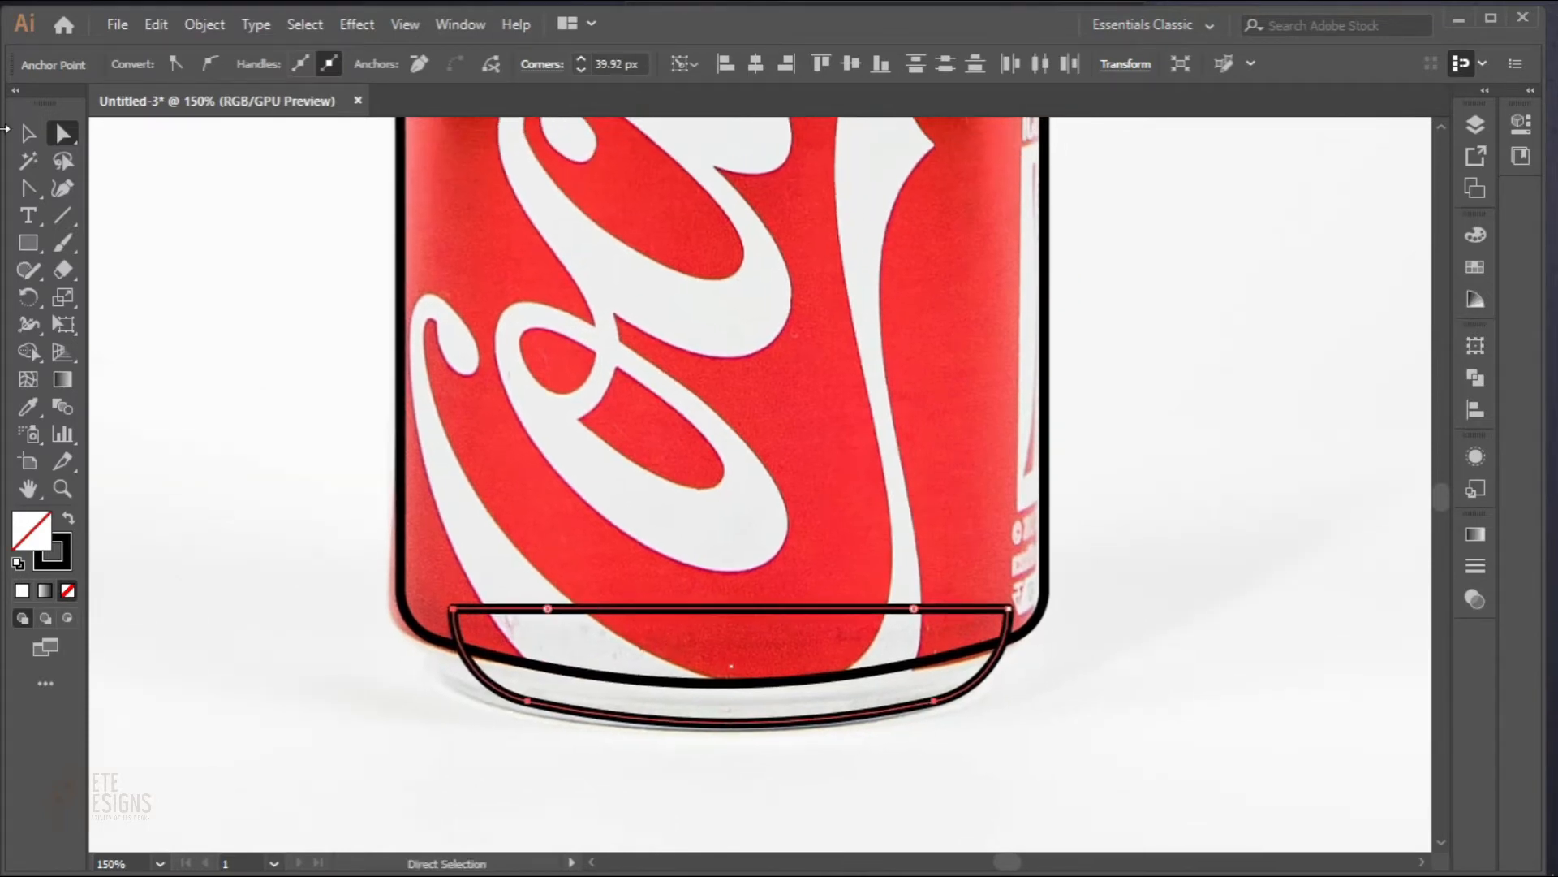
# Step: Select the base and body outlines and remove the base's part overlapping the body with the Shape Builder tool
pyautogui.press('v')
pyautogui.moveTo(324, 557); pyautogui.dragTo(1043, 745)
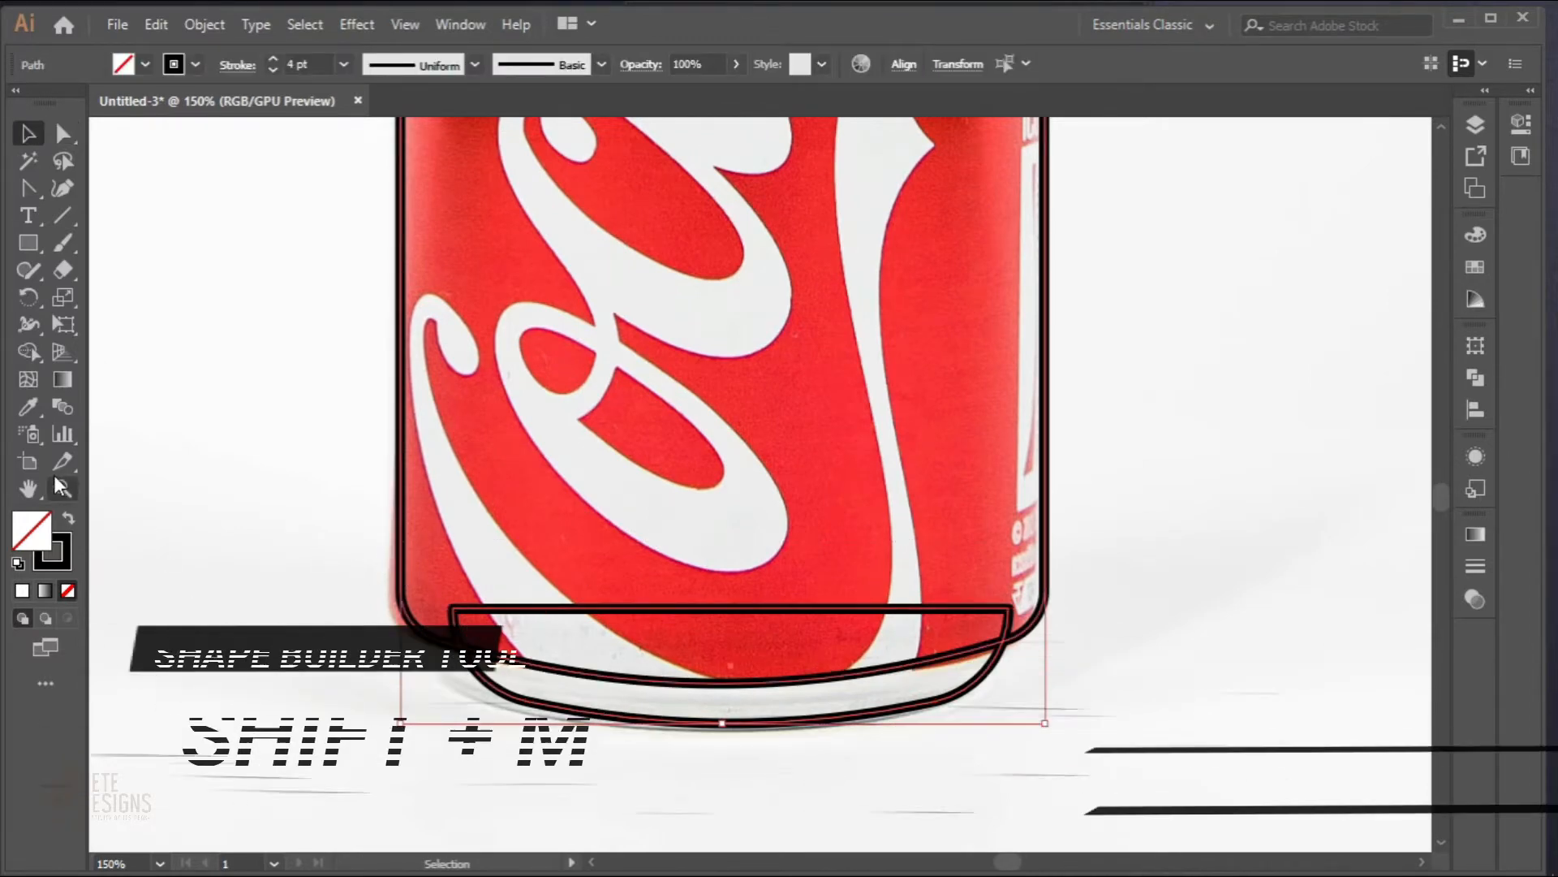
pyautogui.hotkey('shift', 'm')
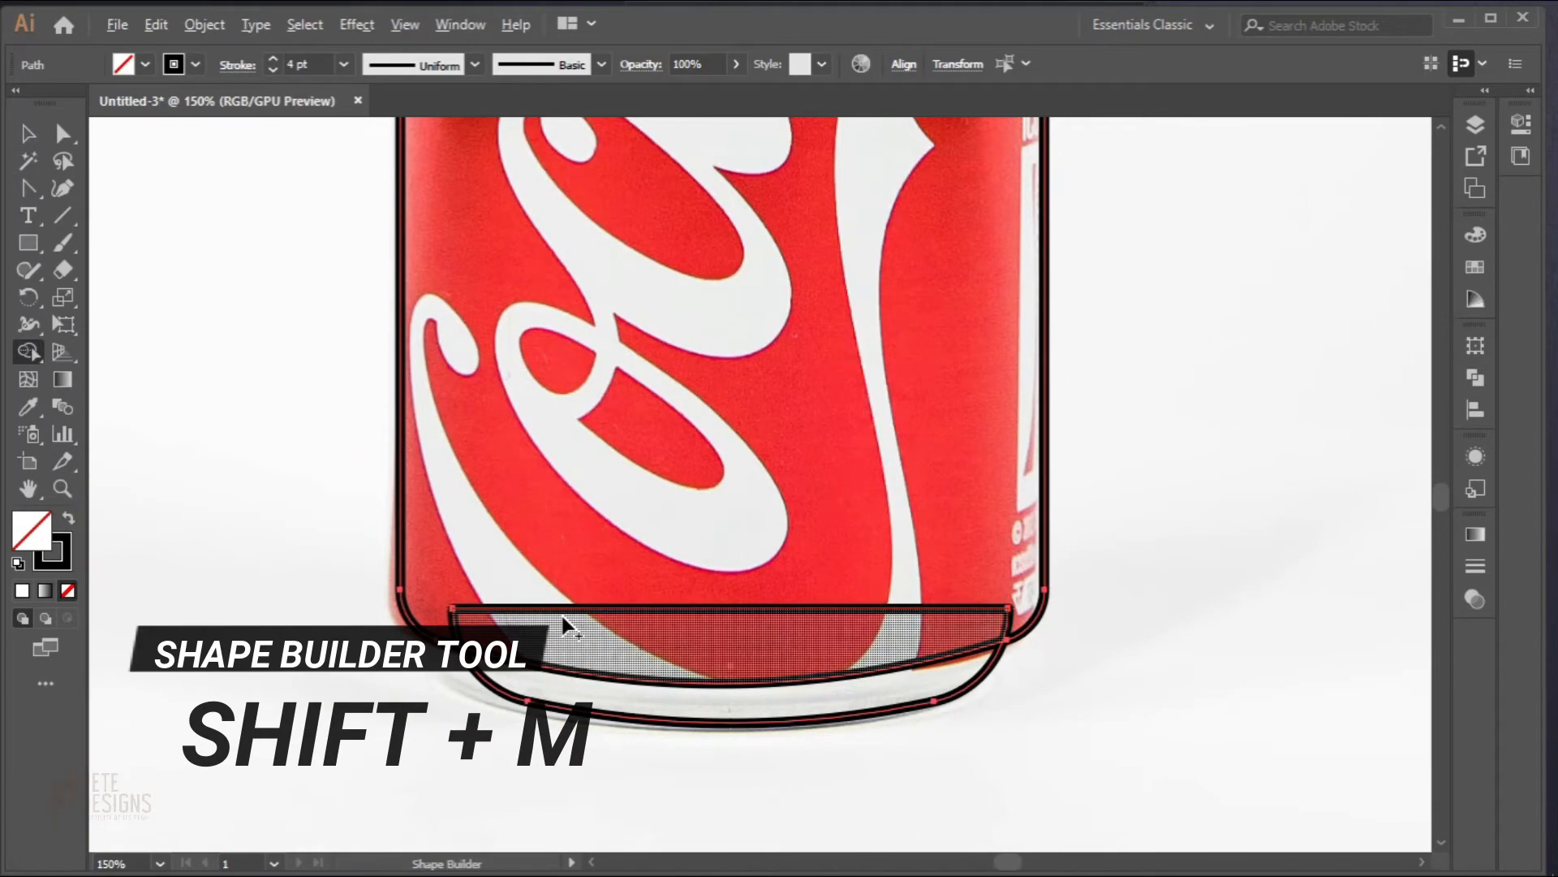
pyautogui.scroll(2, 567, 626)
pyautogui.scroll(-3, 606, 636)
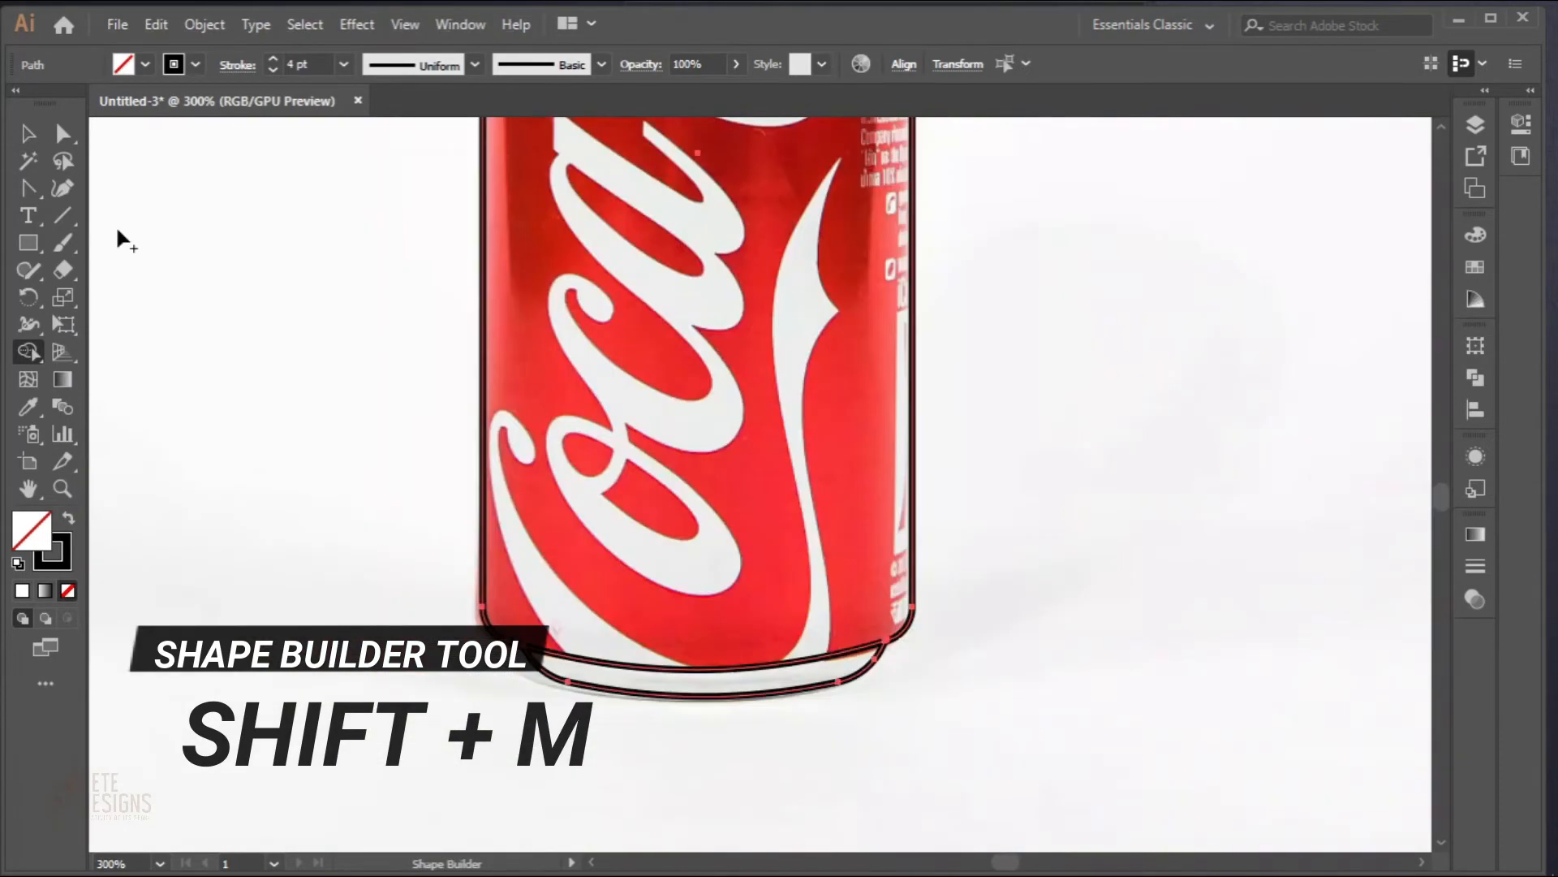
pyautogui.click(28, 132)
pyautogui.scroll(-2, 700, 567)
pyautogui.click(898, 695)
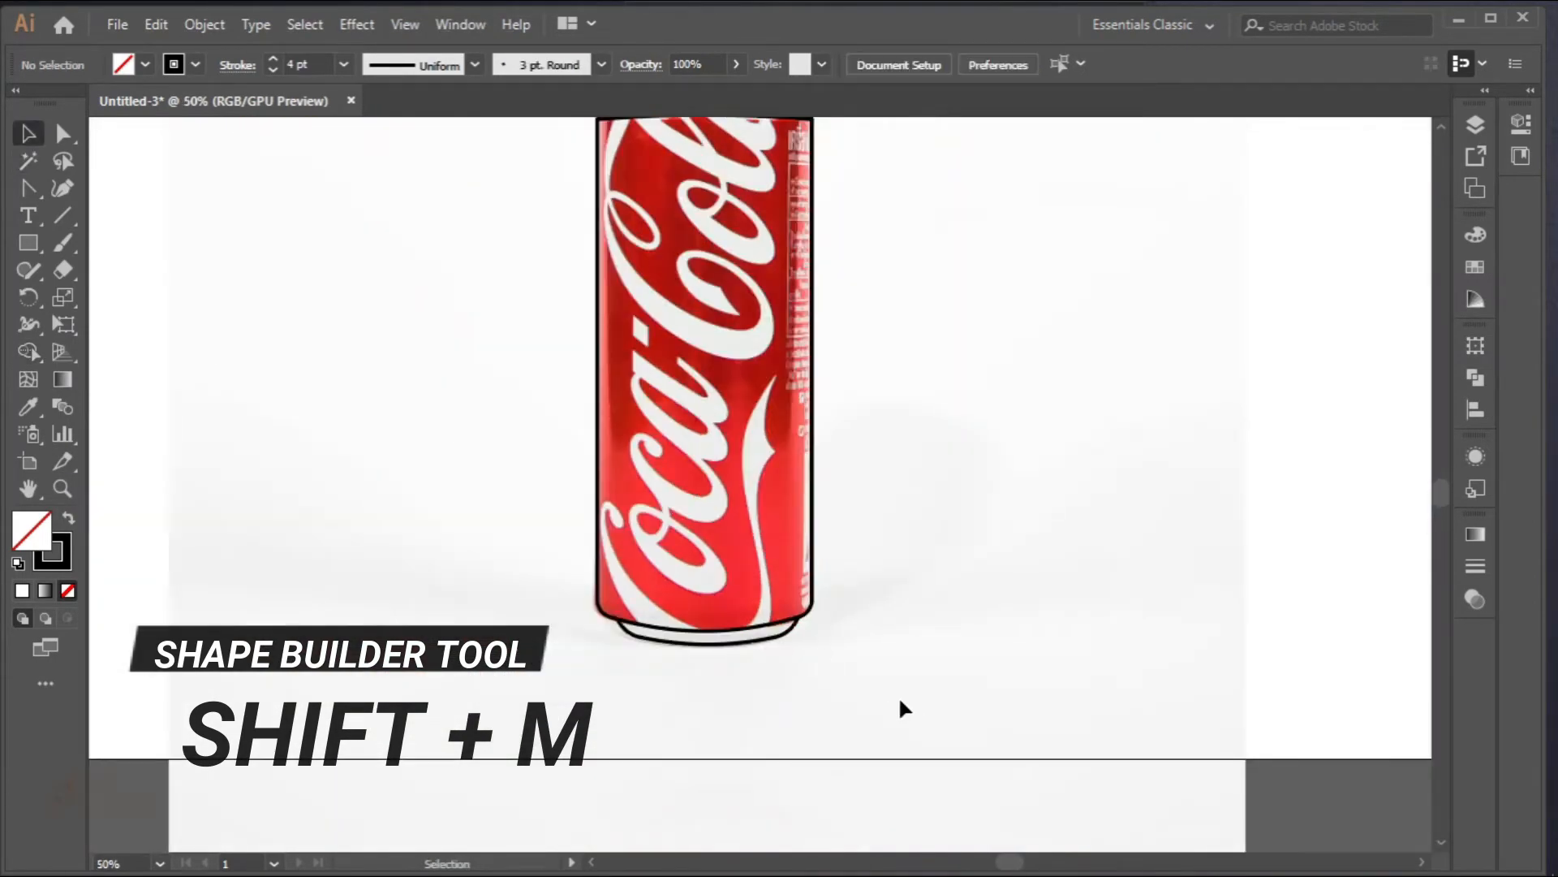
# Step: Add three anchor points along the body's top edge: one near each side and one in the middle
pyautogui.scroll(-1, 860, 683)
pyautogui.scroll(3, 728, 292)
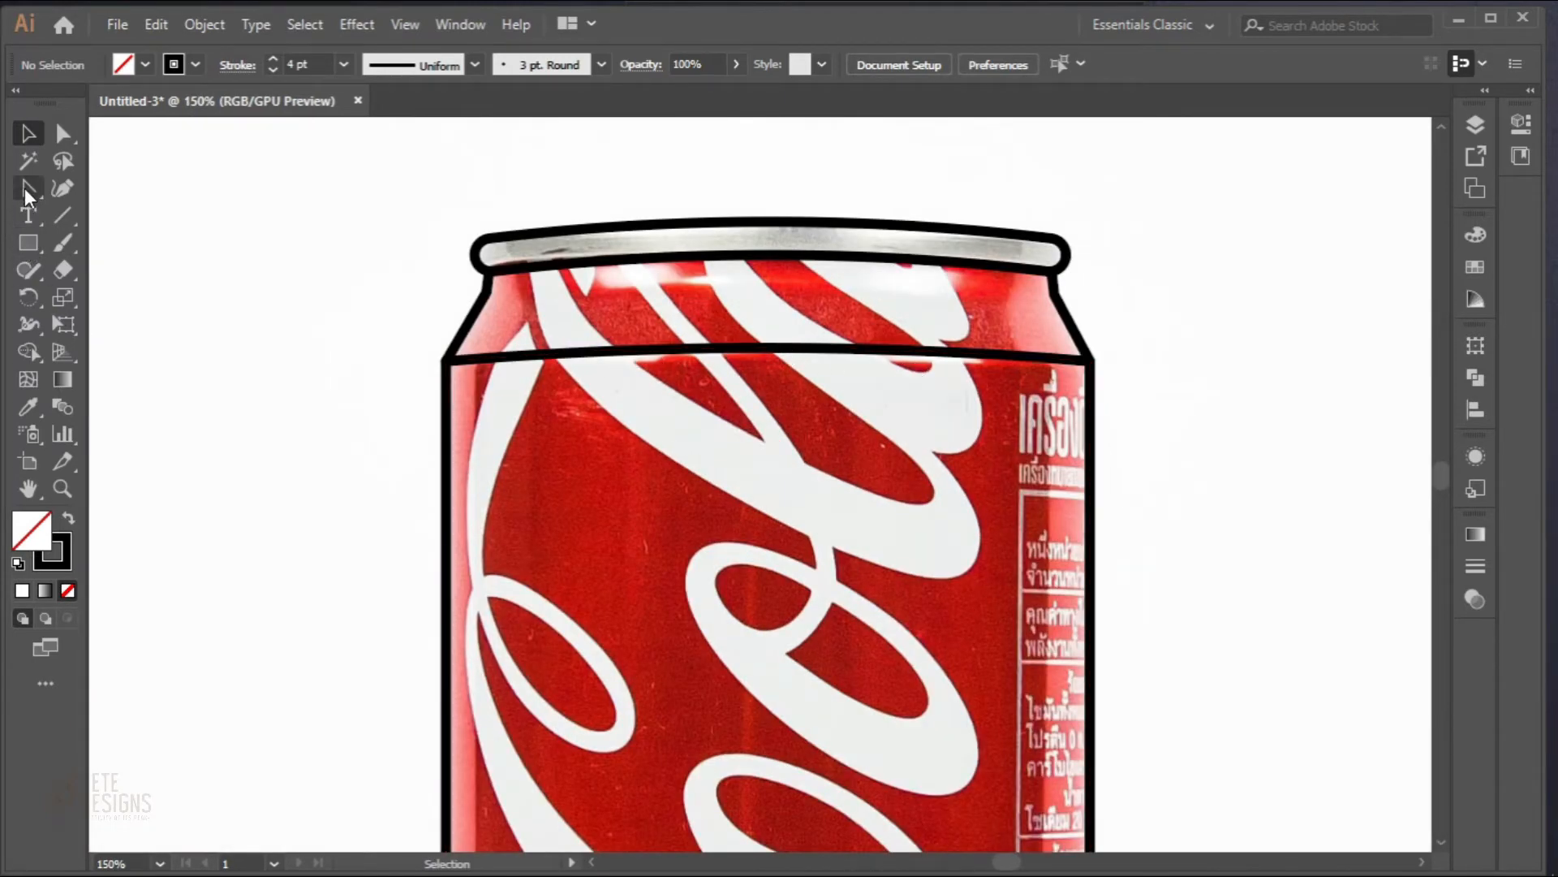
pyautogui.moveTo(20, 186); pyautogui.dragTo(97, 214)
pyautogui.scroll(2, 595, 373)
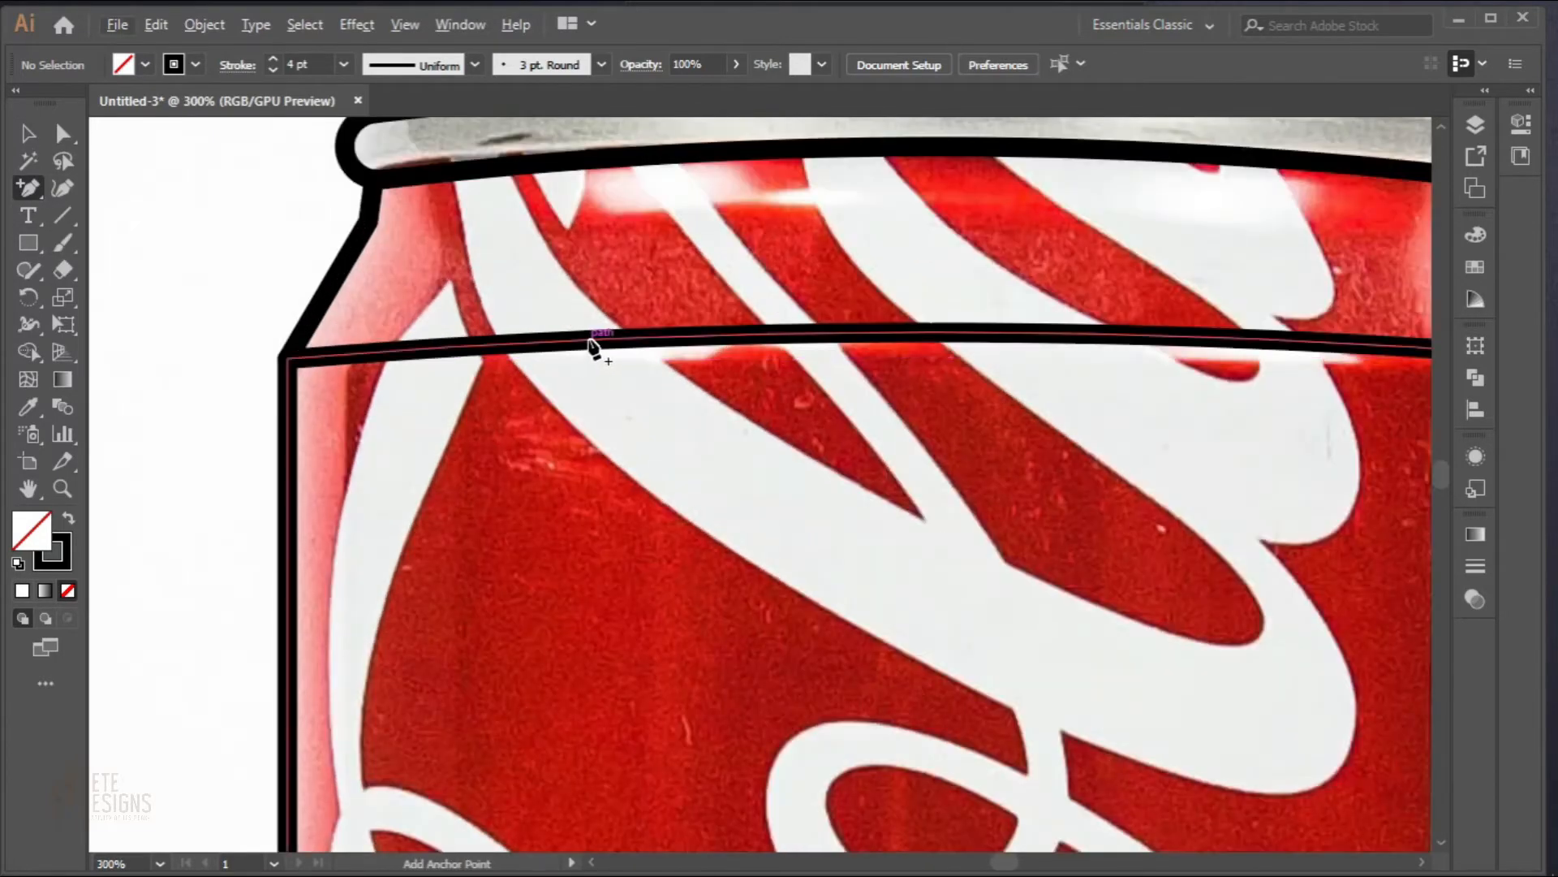
pyautogui.click(595, 347)
pyautogui.hscroll(3, 832, 497)
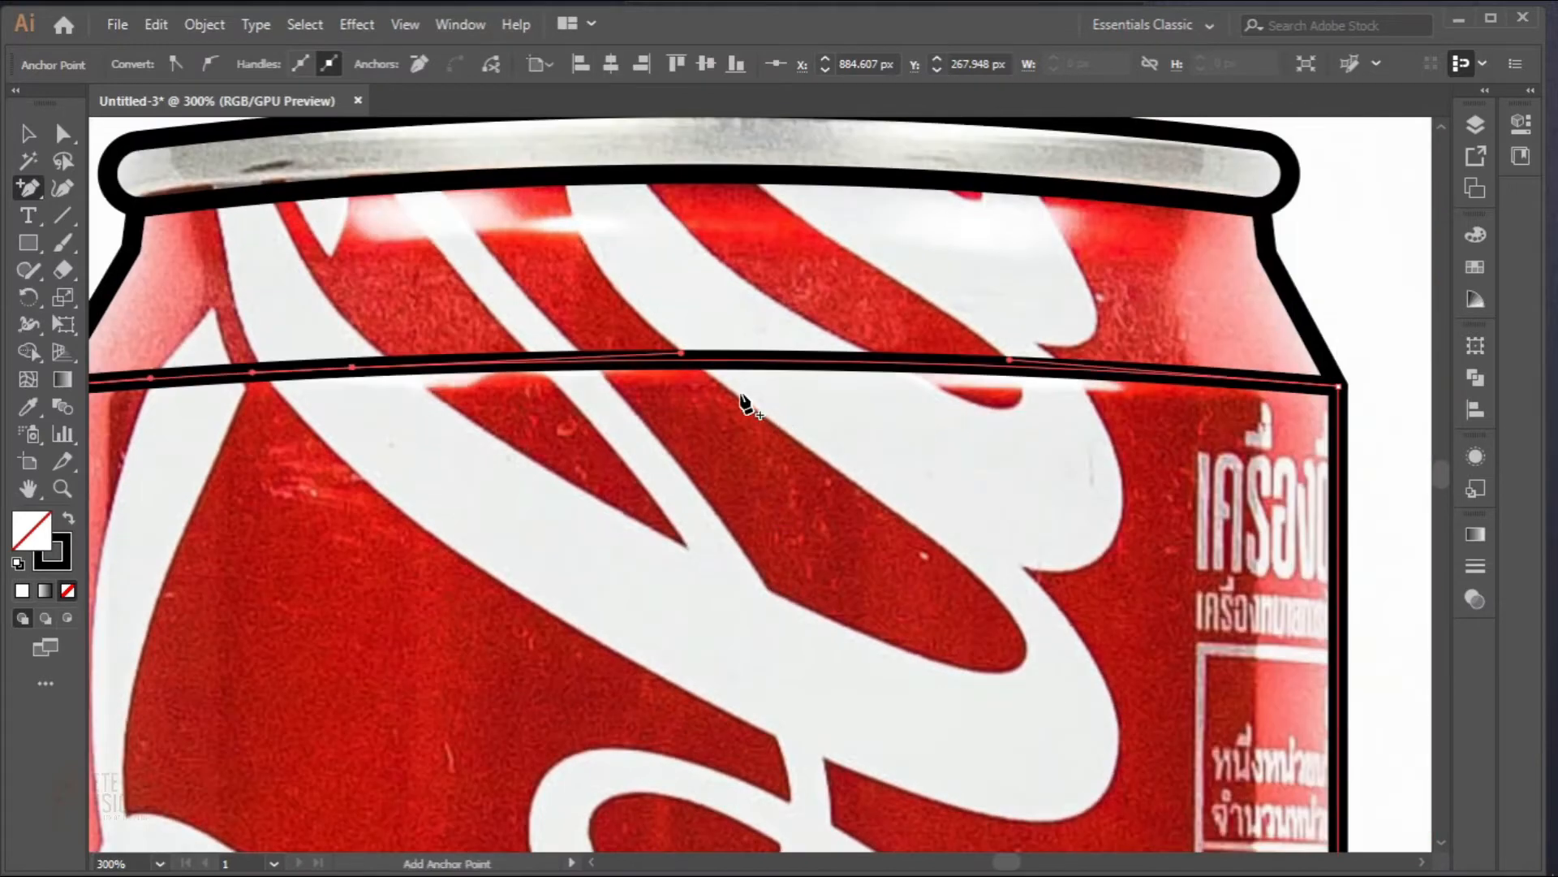
pyautogui.click(706, 363)
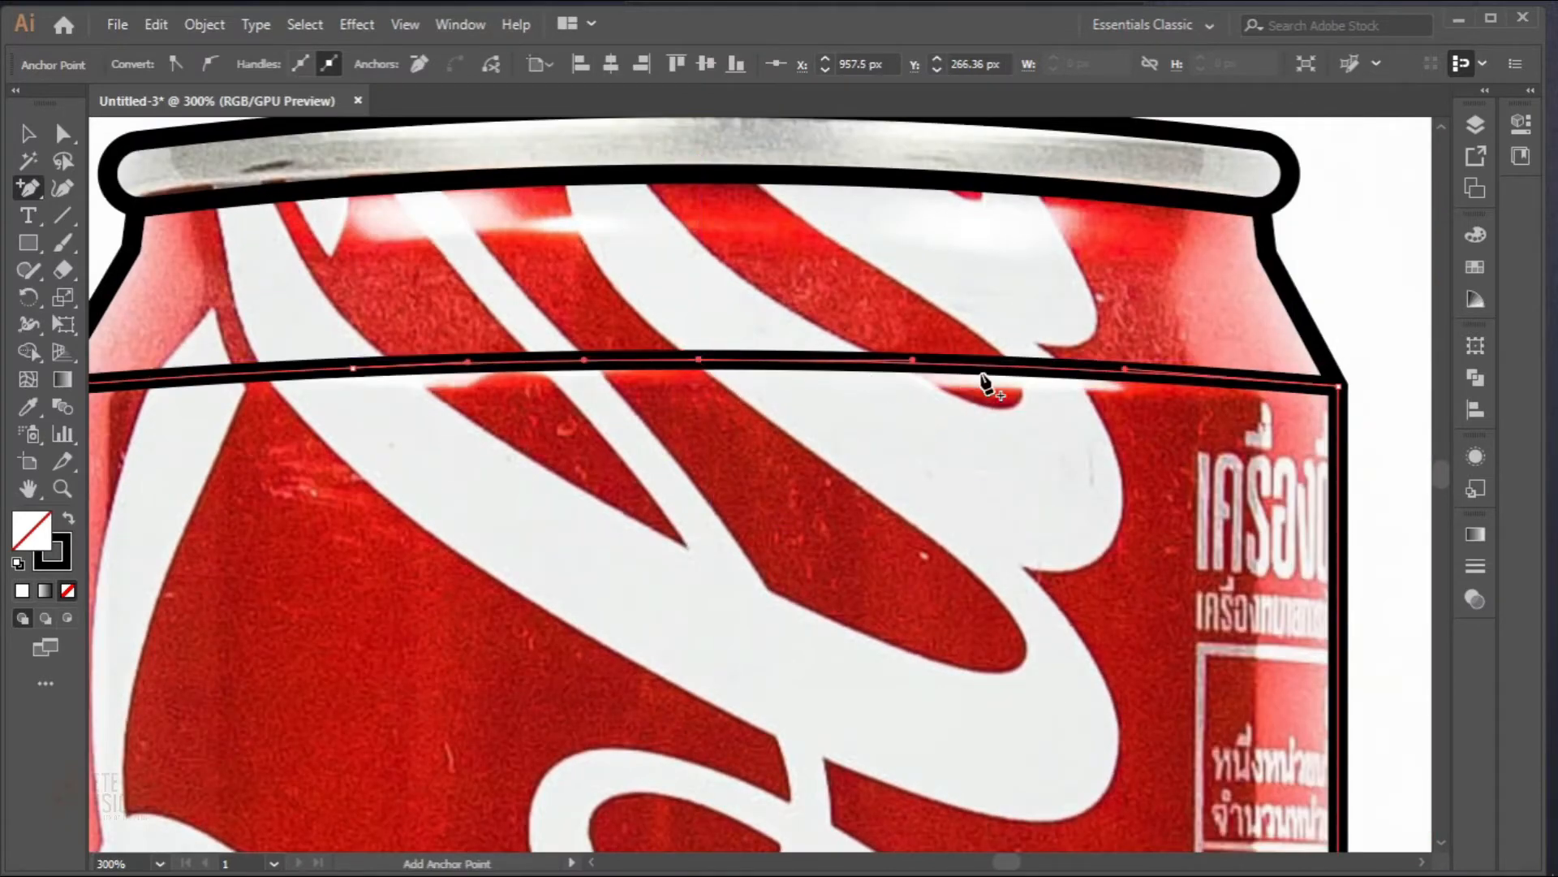
pyautogui.click(1014, 367)
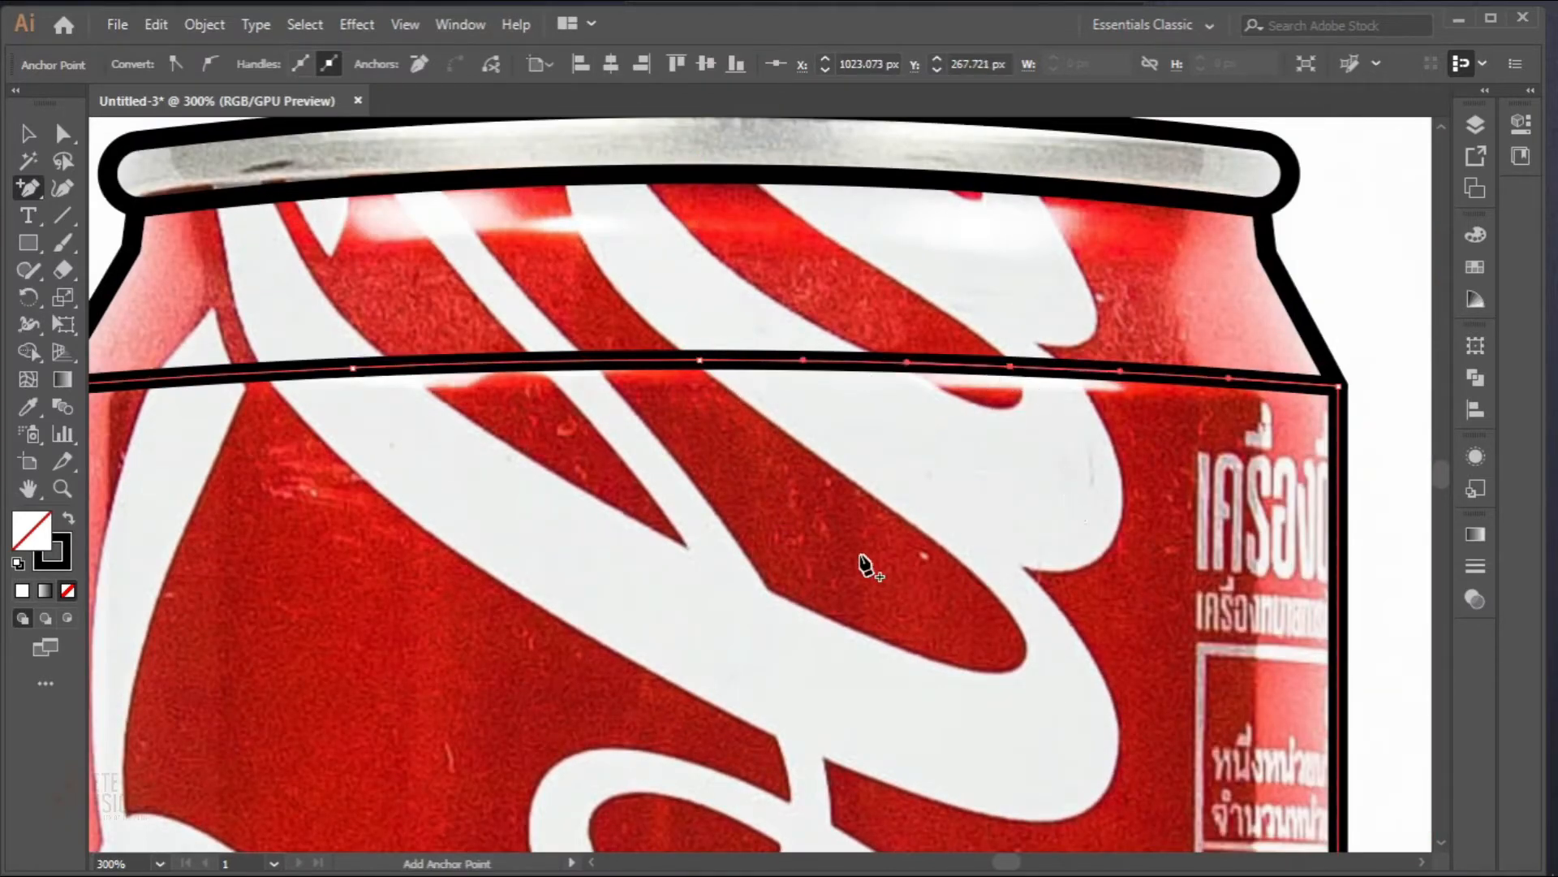
# Step: Delete the middle anchor point on the body's top edge to open a gap in the line
pyautogui.click(63, 134)
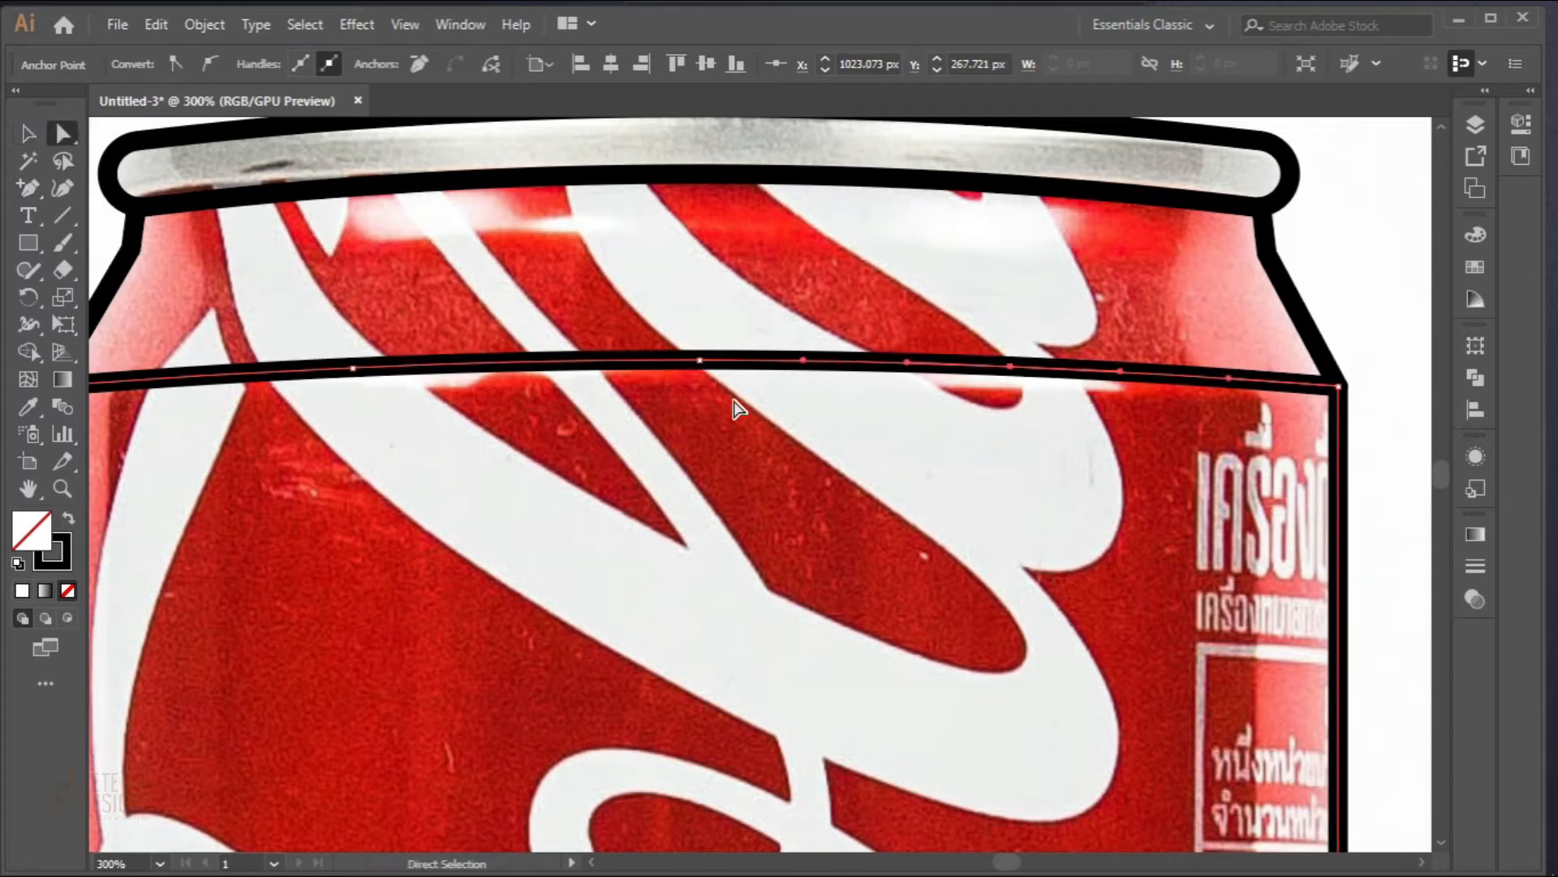
pyautogui.click(701, 365)
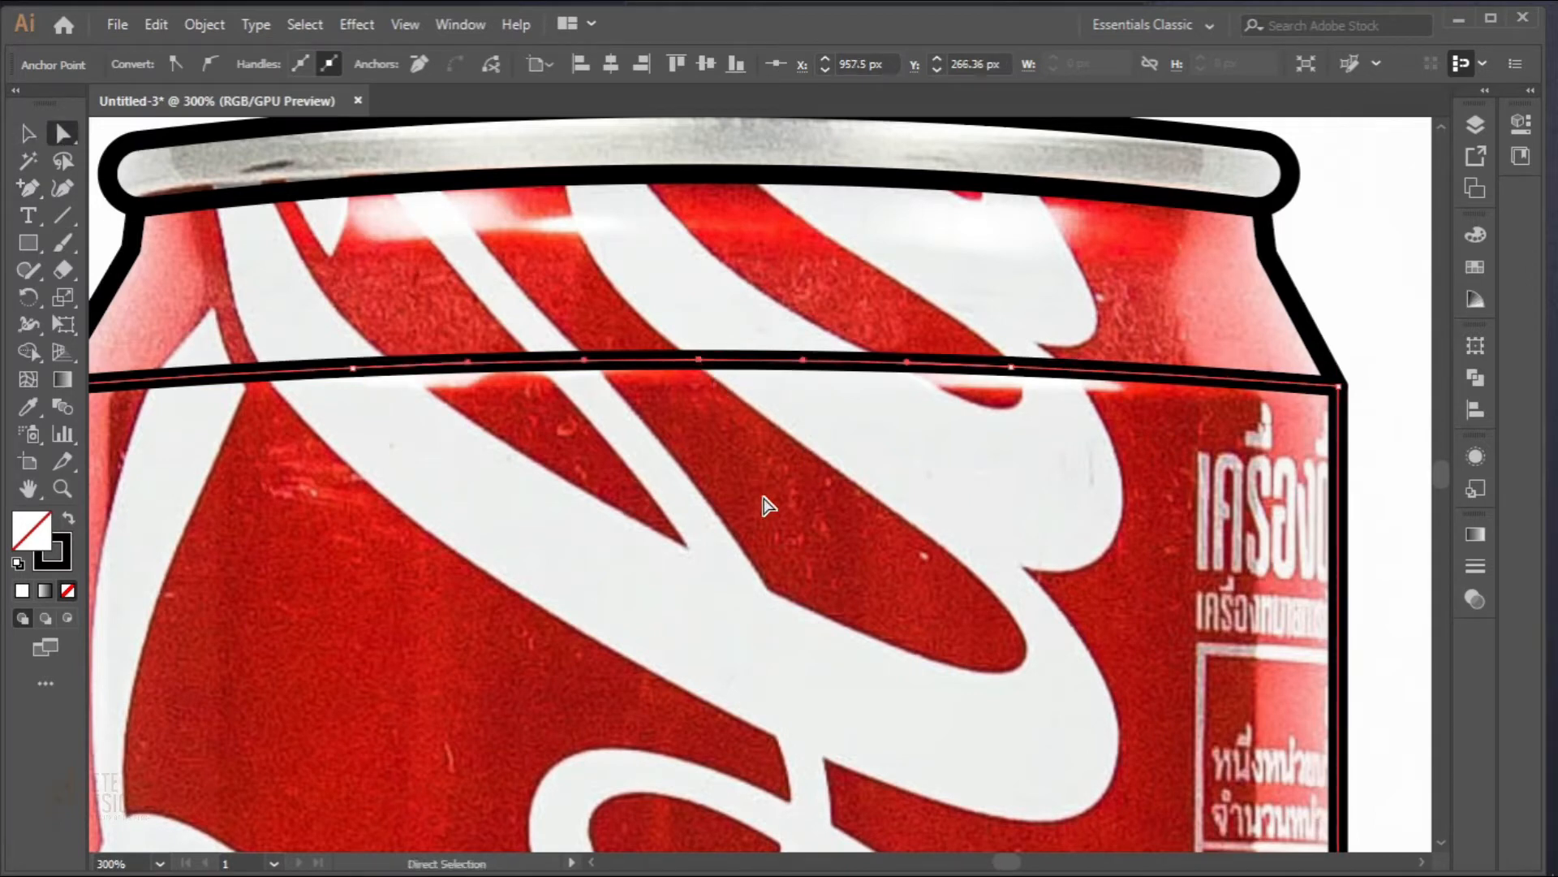
pyautogui.press('Delete')
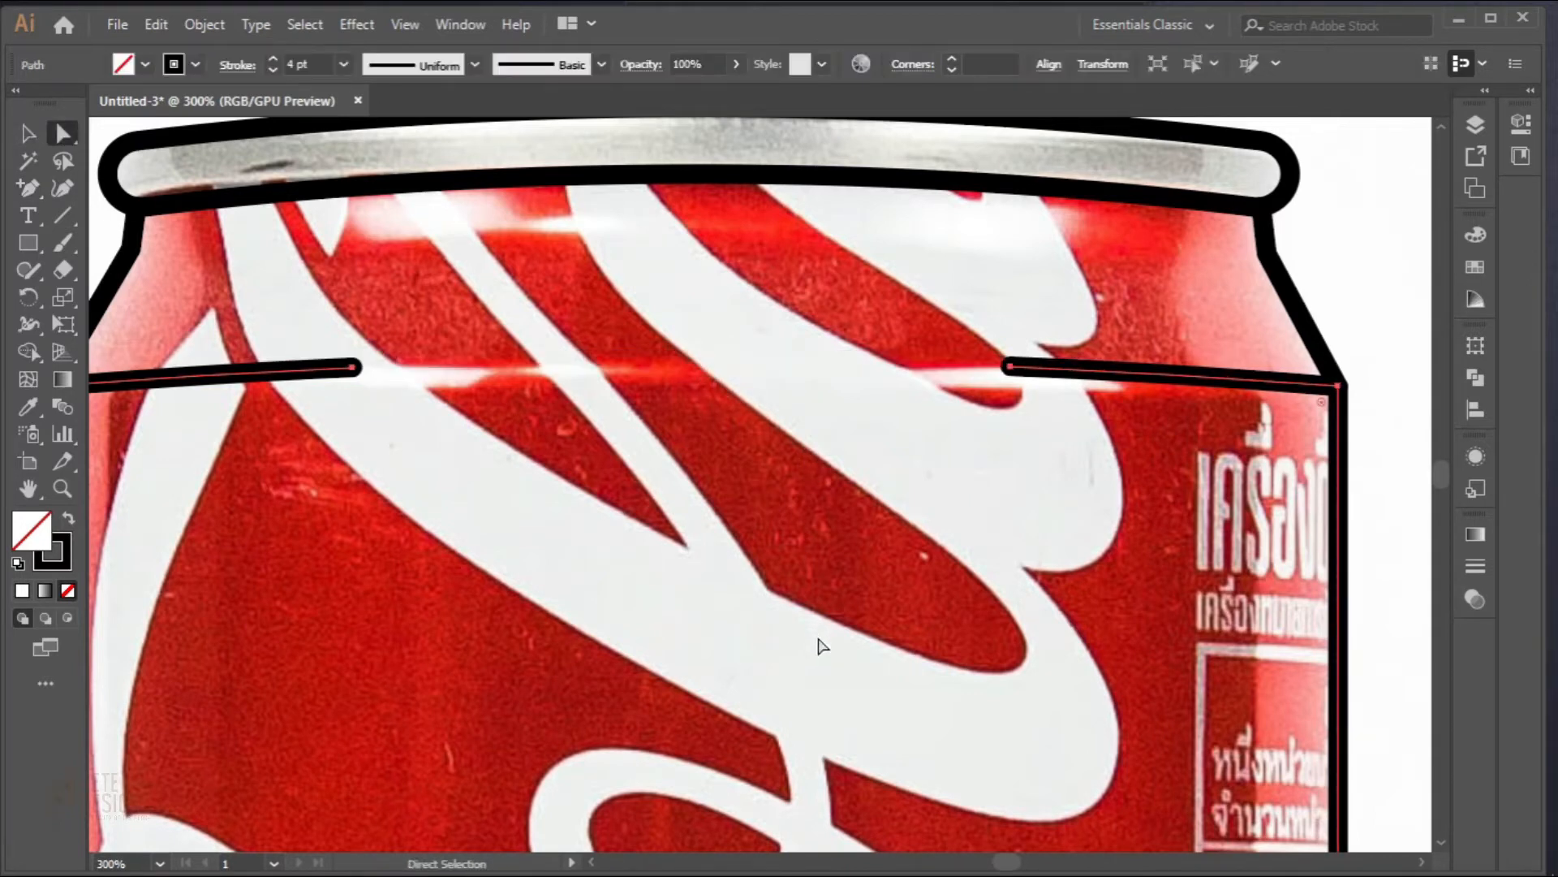
# Step: Taper the open end of the top edge's left segment to a thin point with the Width tool
pyautogui.scroll(-2, 821, 643)
pyautogui.scroll(-1, 637, 557)
pyautogui.scroll(2, 584, 454)
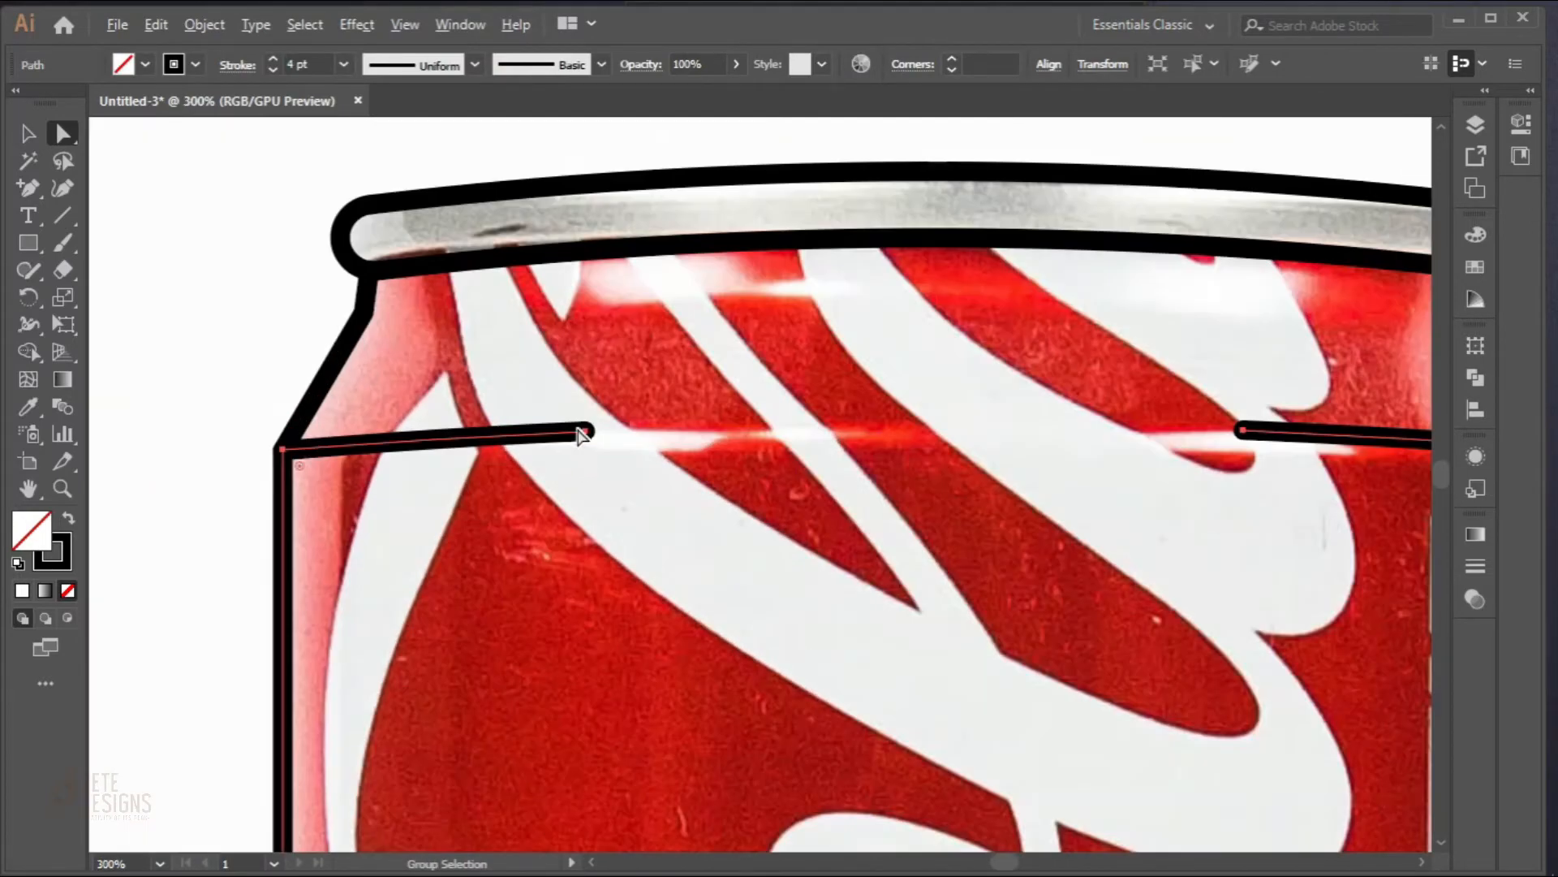
pyautogui.click(29, 324)
pyautogui.scroll(3, 591, 437)
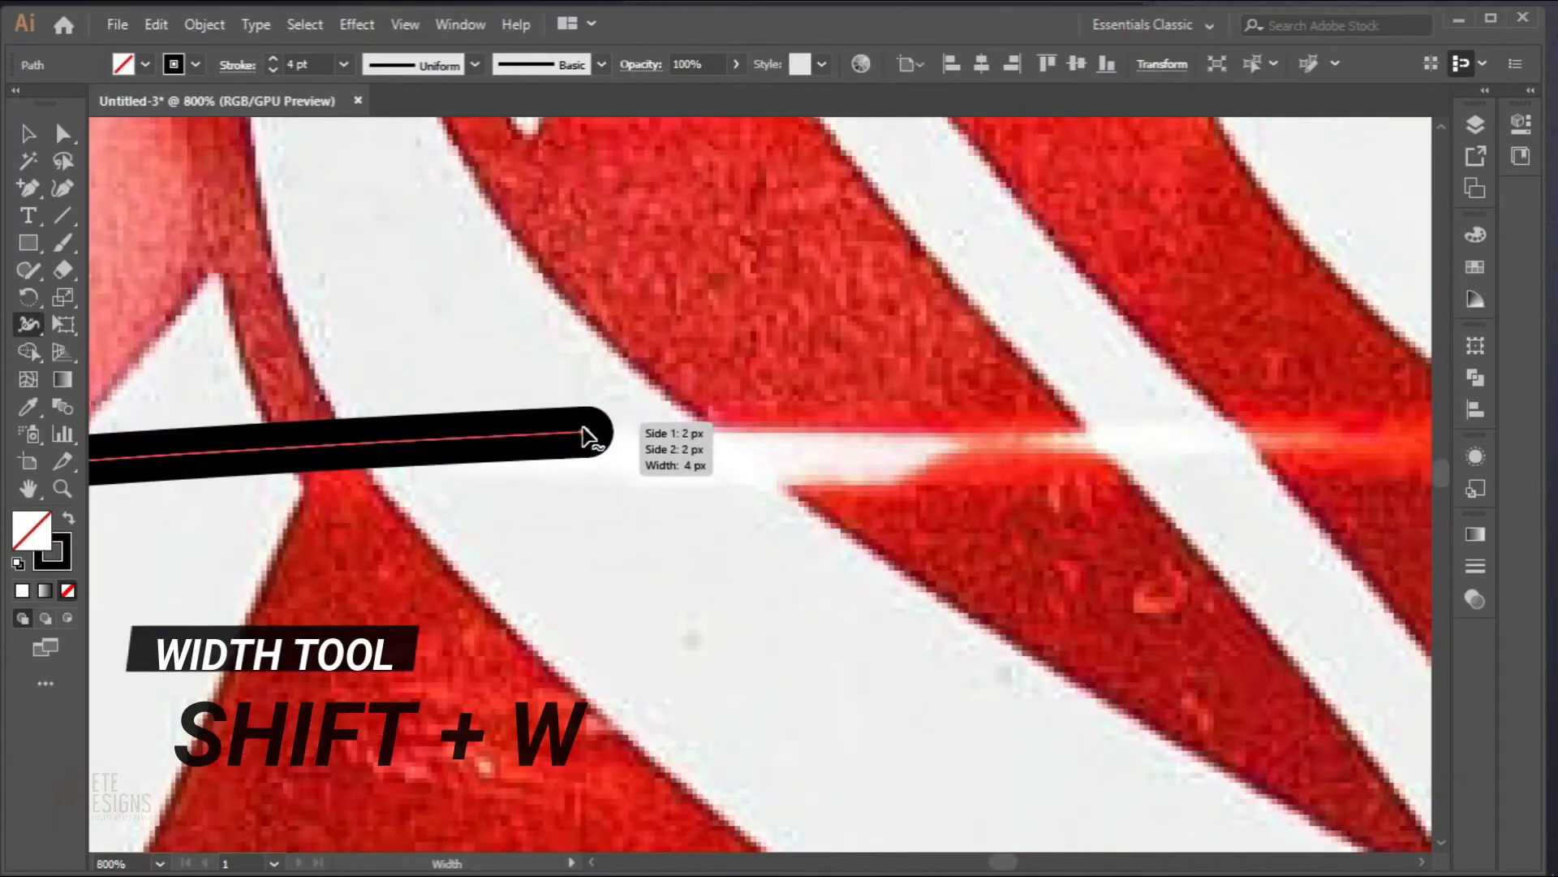
pyautogui.moveTo(585, 432); pyautogui.dragTo(586, 433)
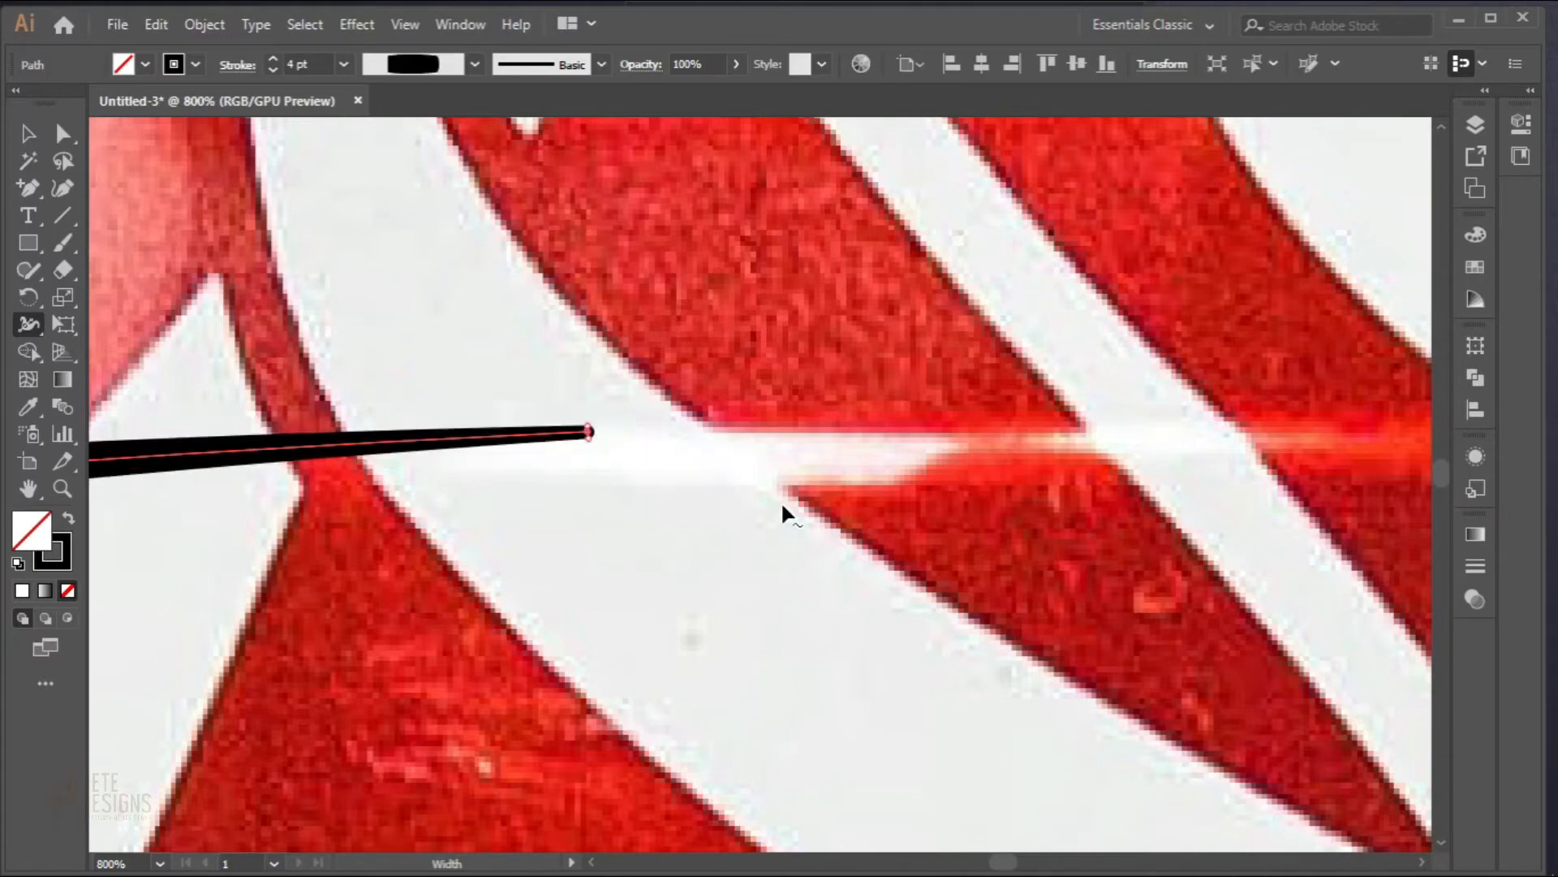
# Step: Taper the open end of the top edge's right segment to a thin point with the Width tool
pyautogui.moveTo(1165, 645); pyautogui.dragTo(502, 688)
pyautogui.moveTo(1156, 730); pyautogui.dragTo(1028, 705)
pyautogui.scroll(-1, 1036, 702)
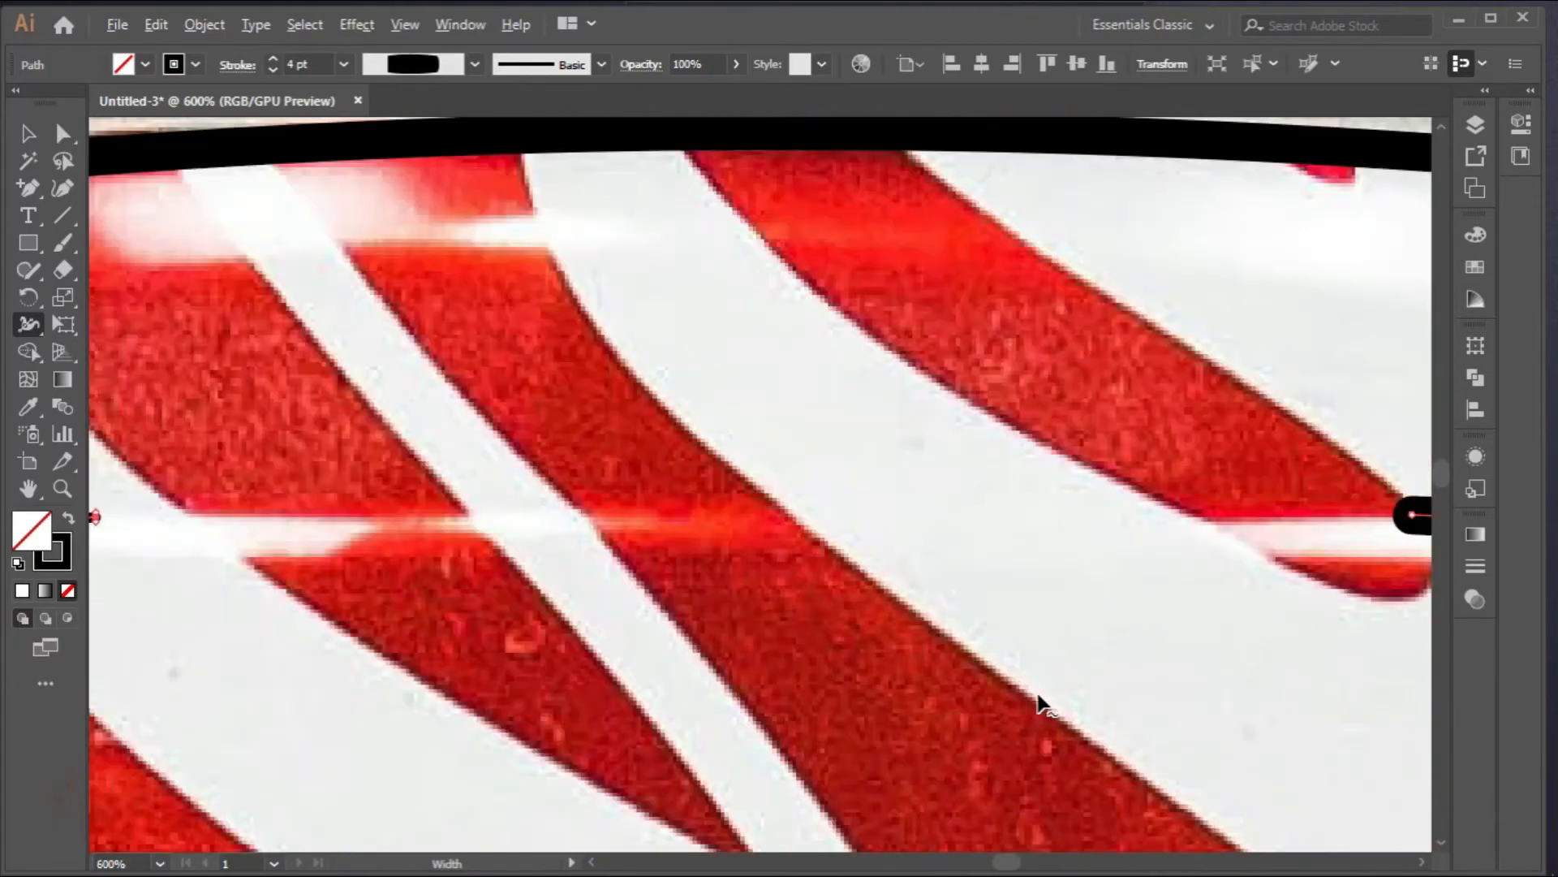
pyautogui.moveTo(1314, 641); pyautogui.dragTo(920, 635)
pyautogui.scroll(2, 1035, 504)
pyautogui.scroll(2, 1041, 513)
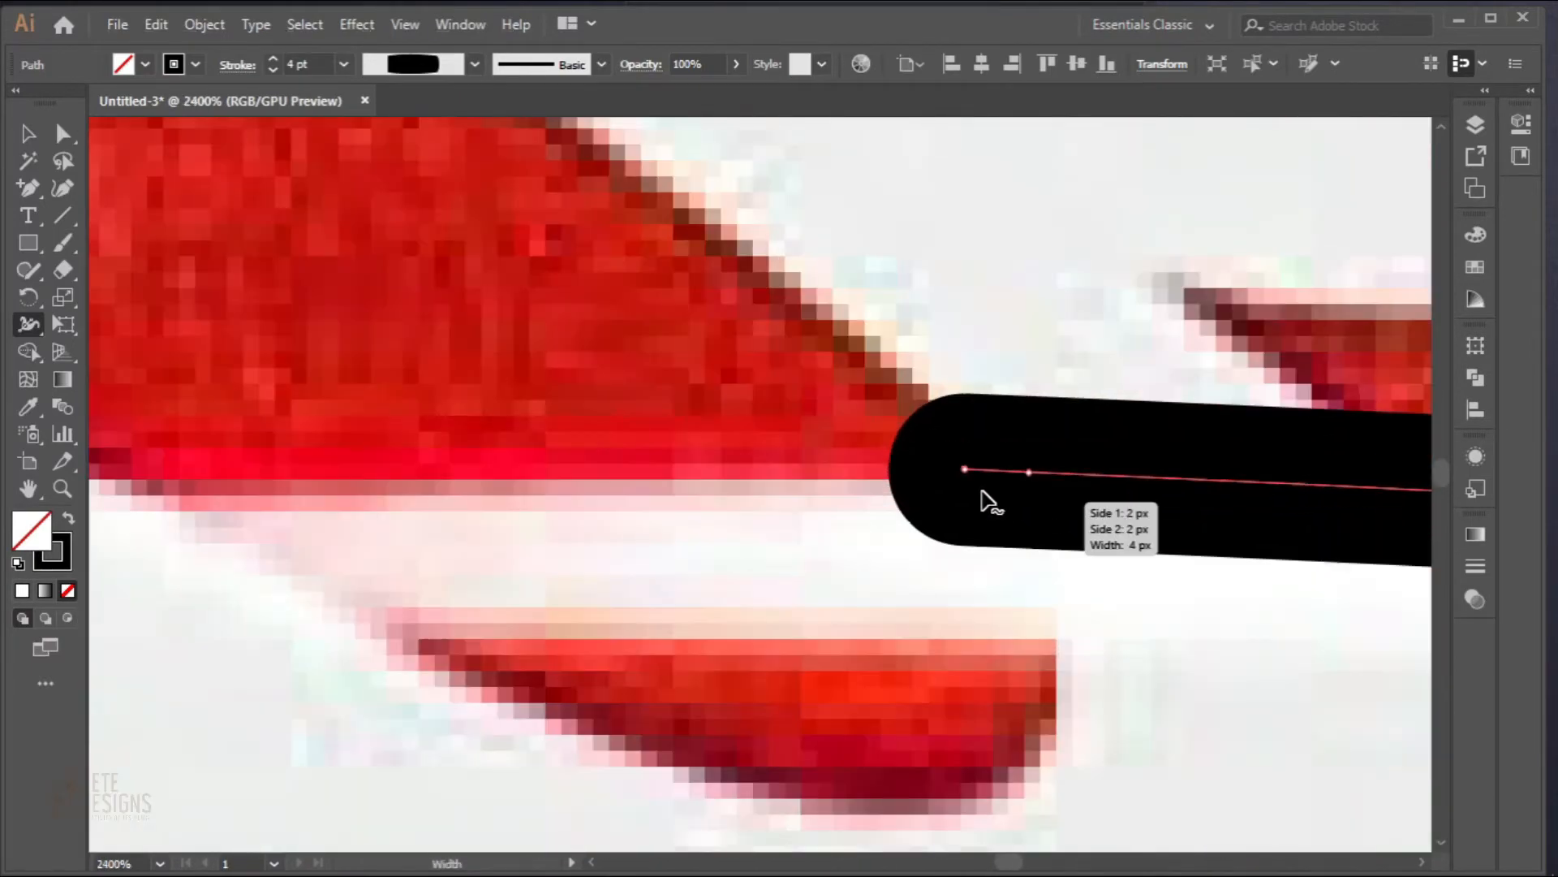
pyautogui.moveTo(970, 396); pyautogui.dragTo(965, 466)
pyautogui.scroll(-8, 873, 599)
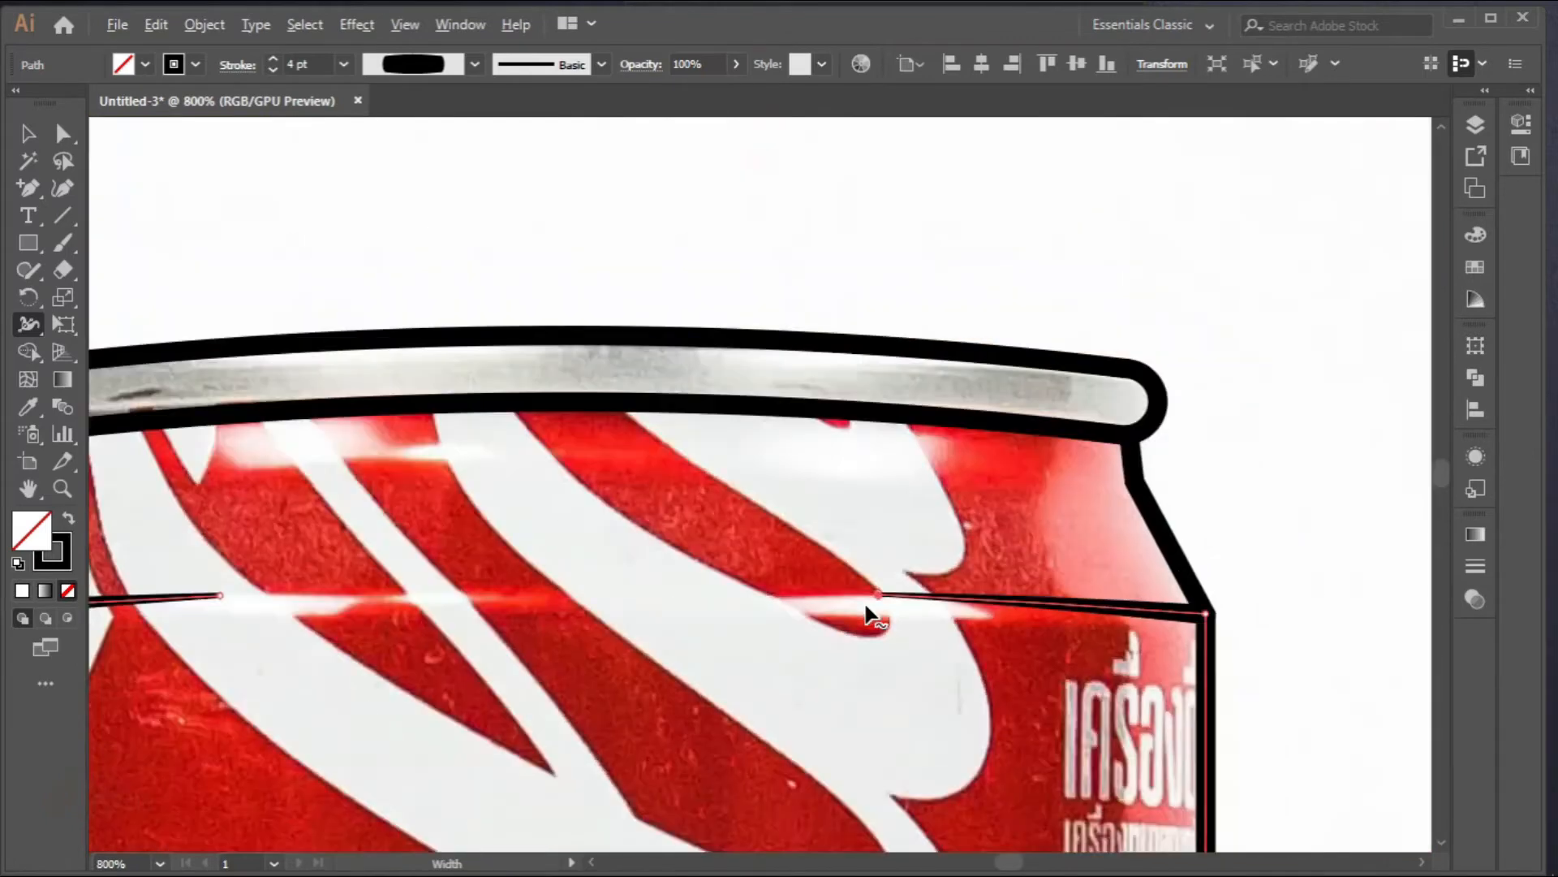
# Step: Select all the can outlines and expand their appearance
pyautogui.scroll(-4, 866, 605)
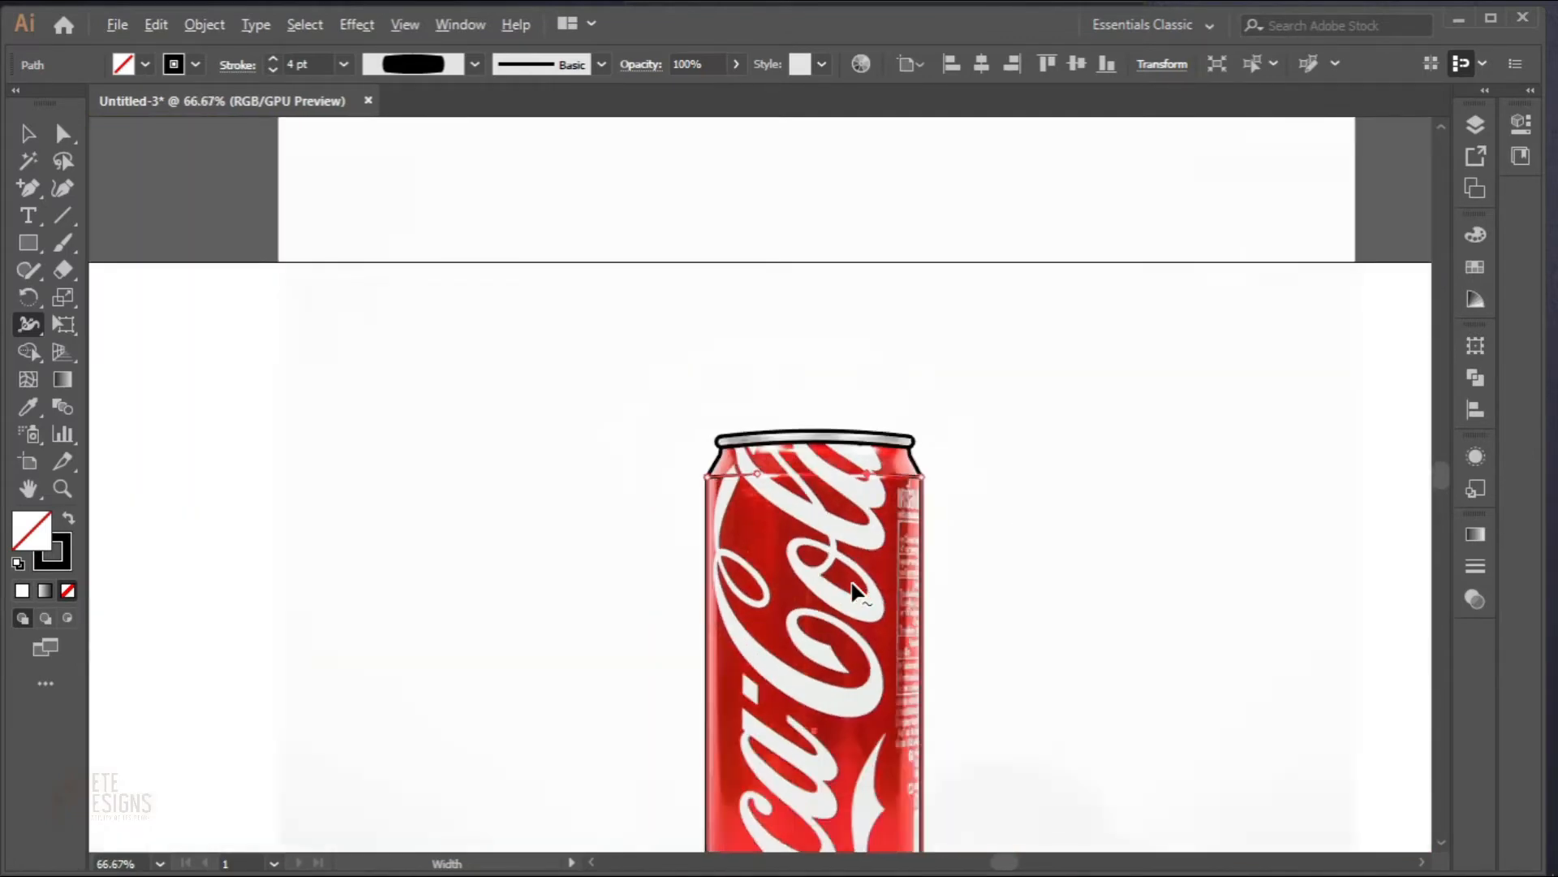
pyautogui.moveTo(963, 685); pyautogui.dragTo(898, 685)
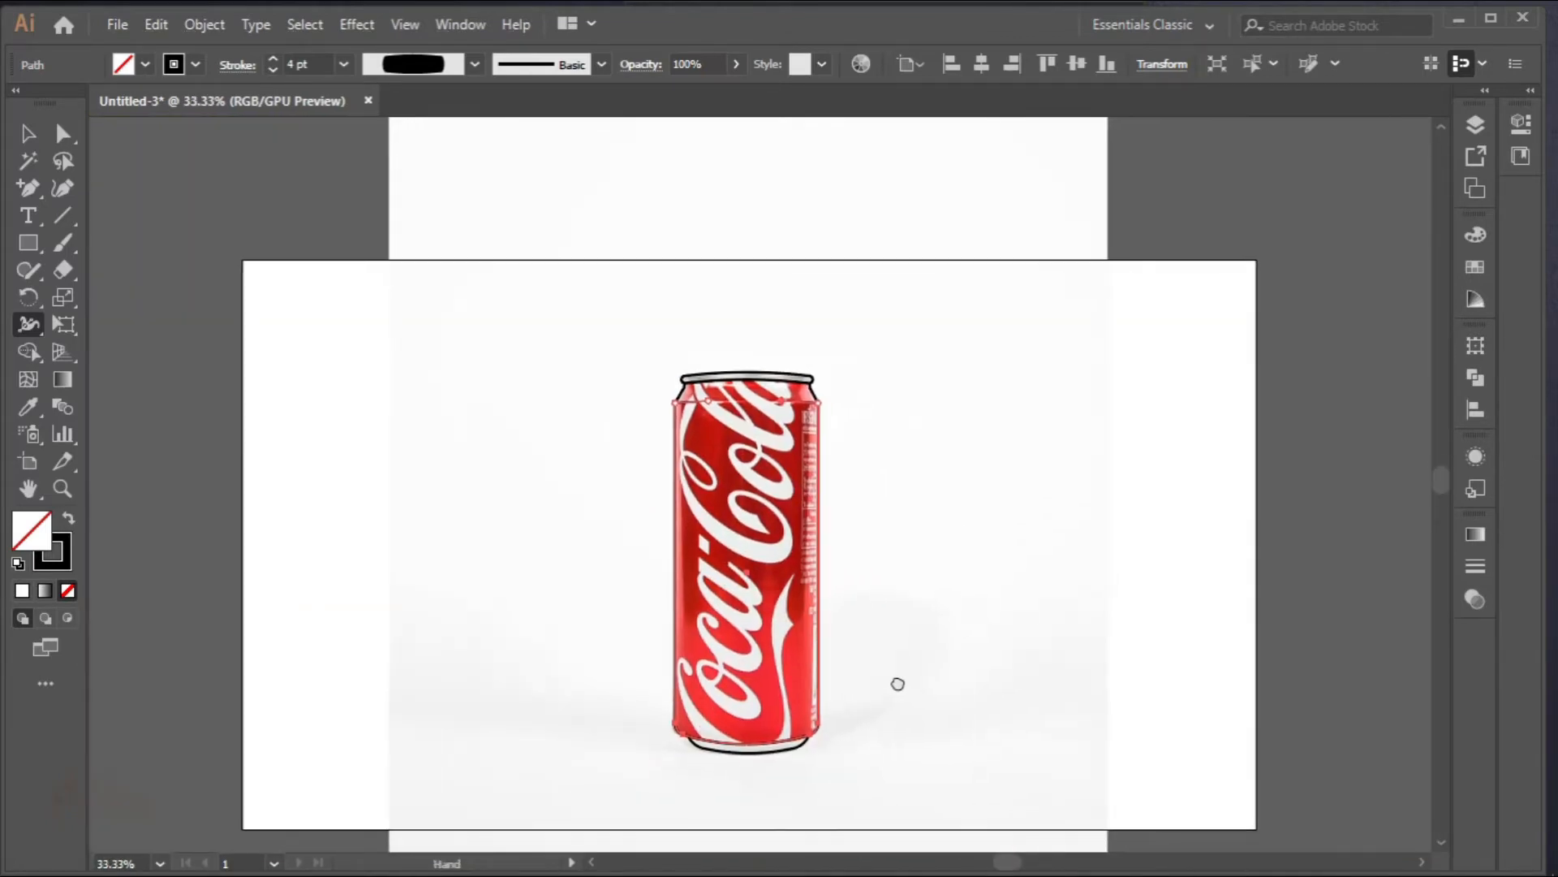
pyautogui.press('v')
pyautogui.click(654, 465)
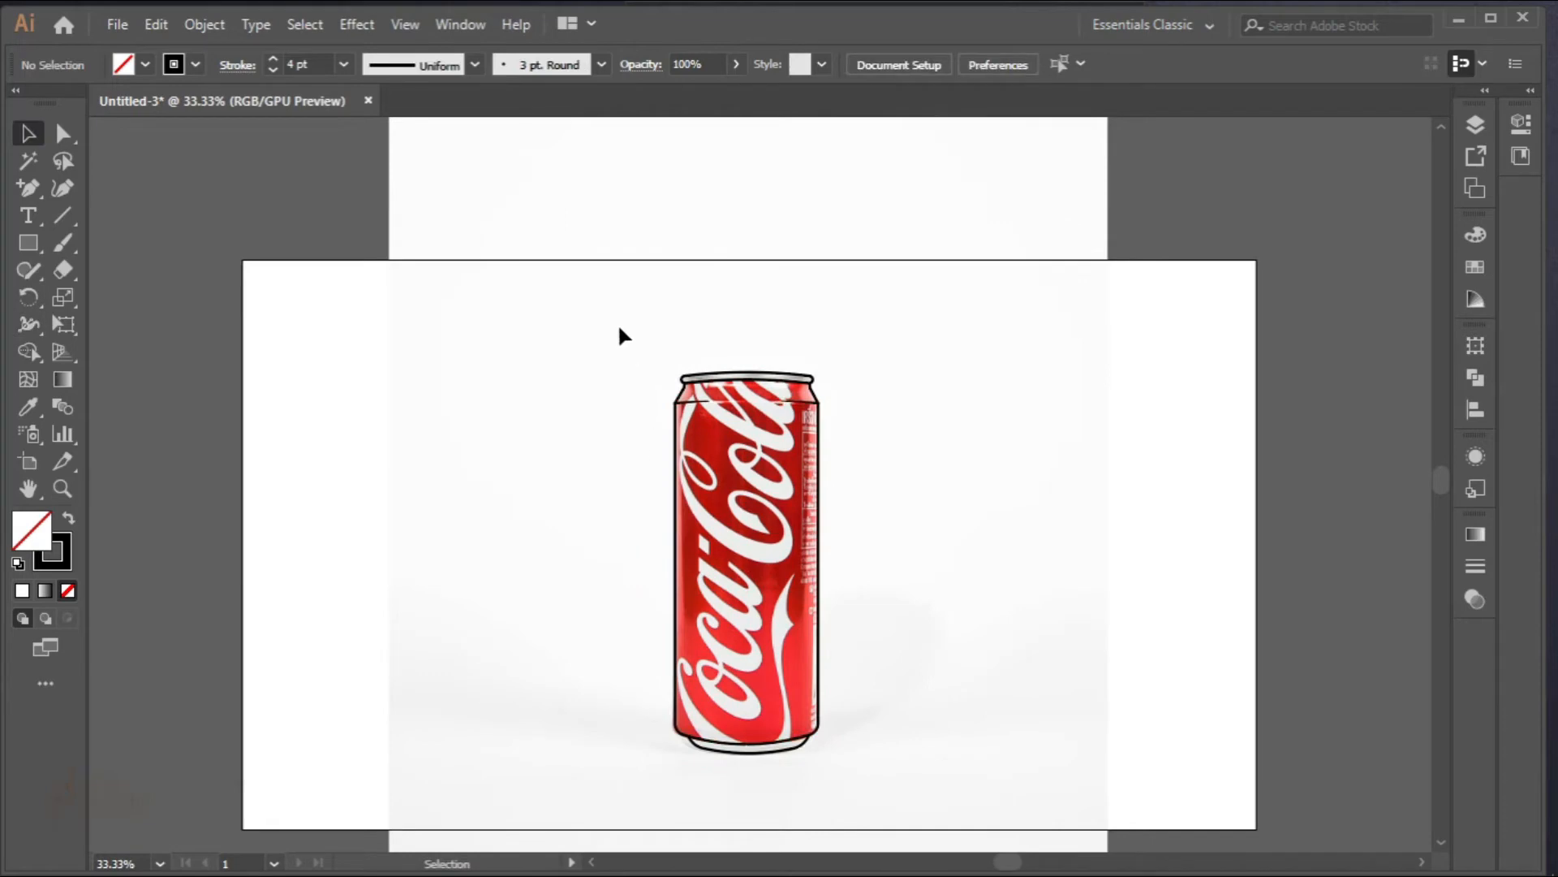
pyautogui.moveTo(618, 327); pyautogui.dragTo(891, 784)
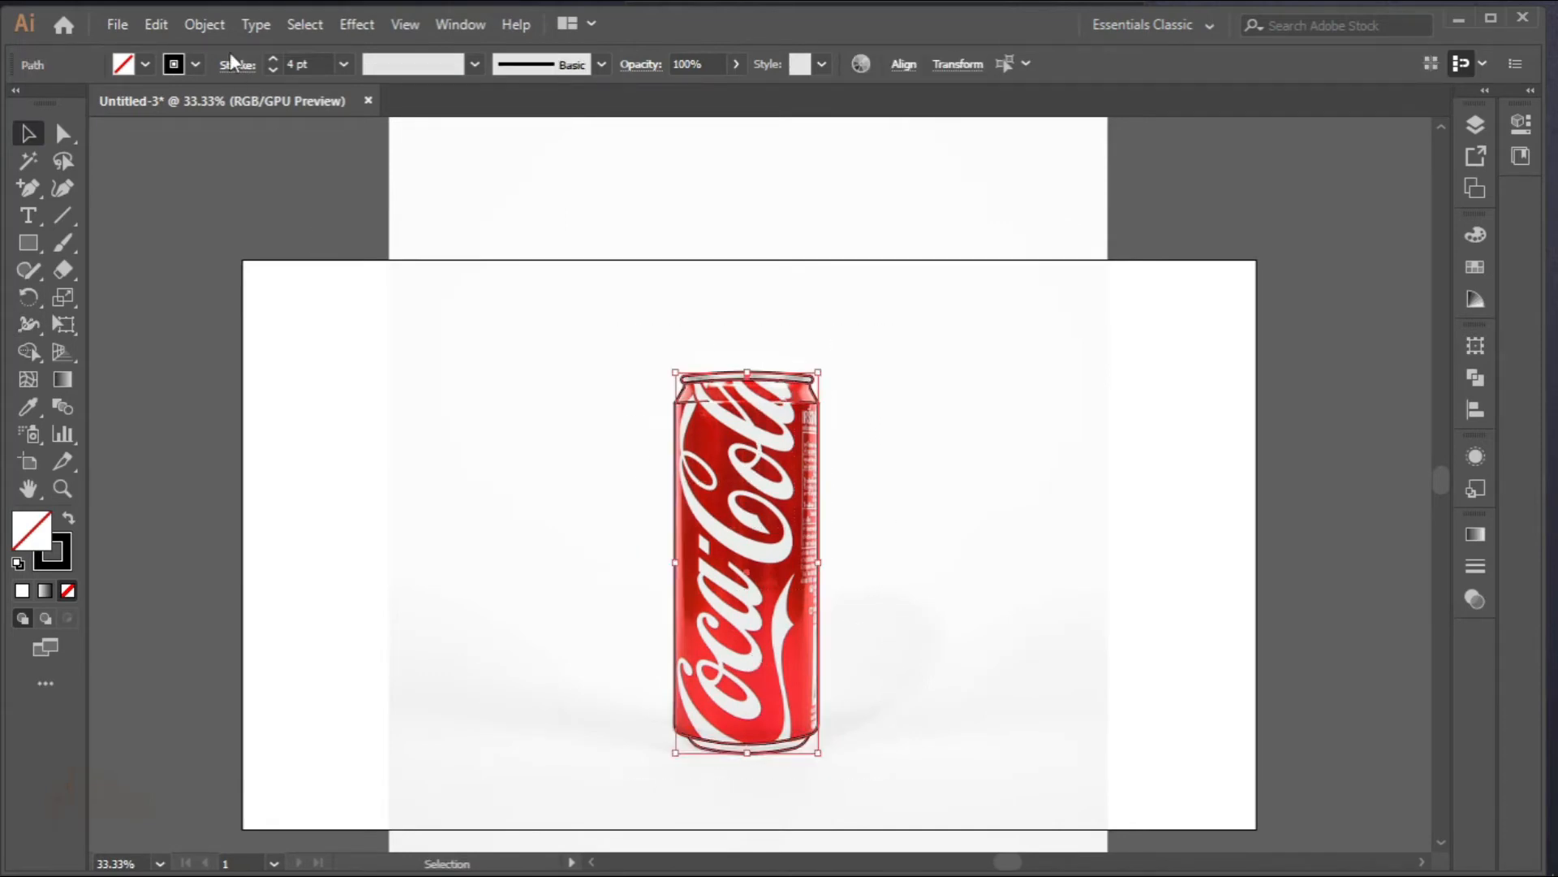
pyautogui.click(206, 23)
pyautogui.click(388, 285)
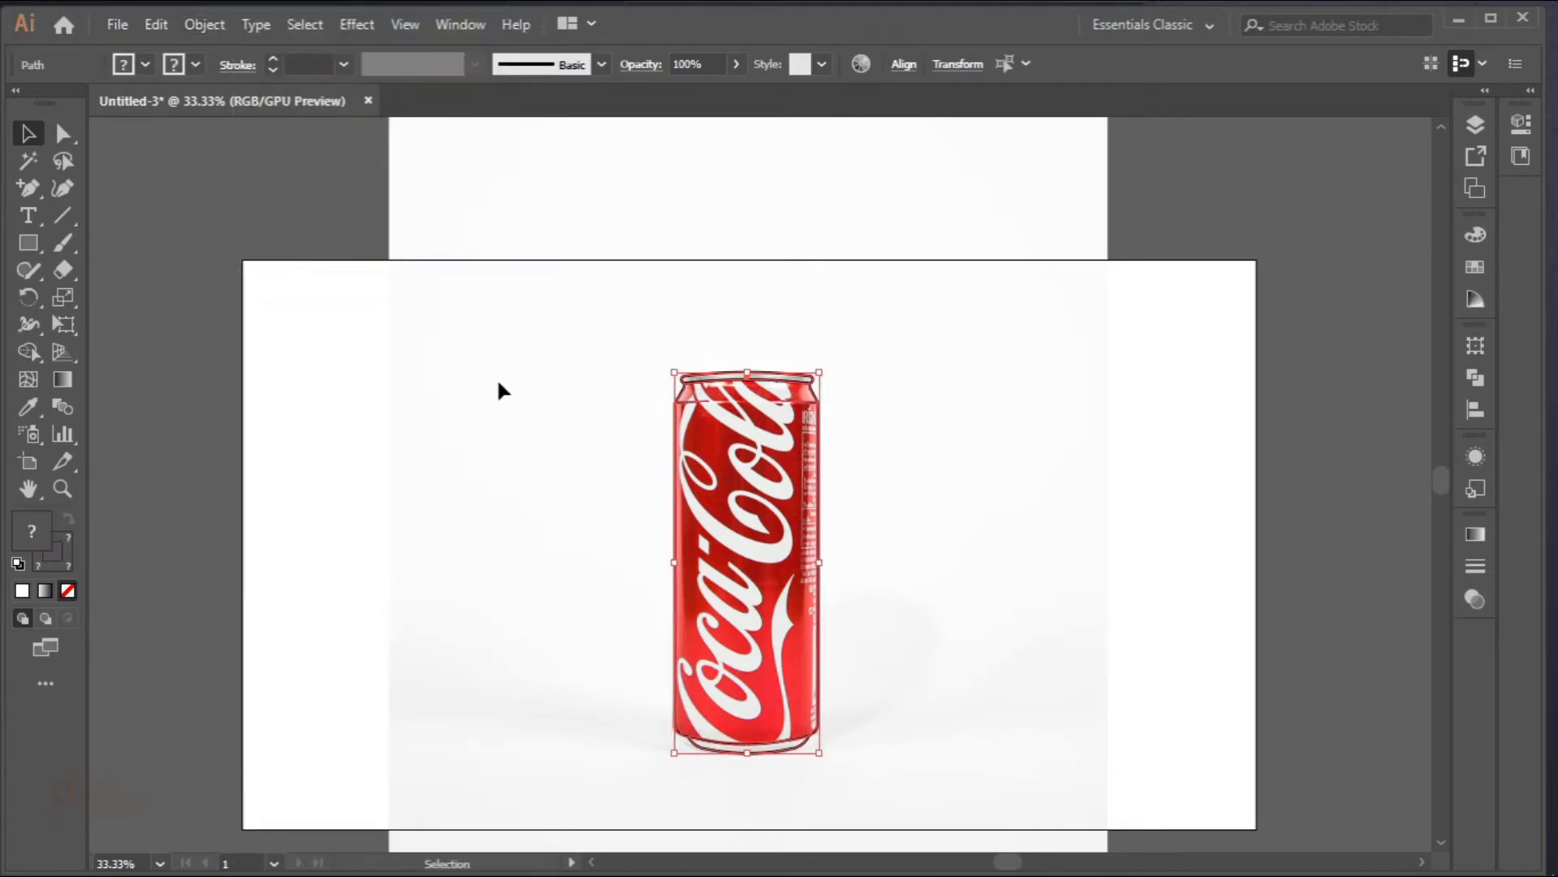
# Step: Expand the fill and stroke of the selected can outlines into filled shapes
pyautogui.click(549, 383)
pyautogui.moveTo(882, 732); pyautogui.dragTo(883, 734)
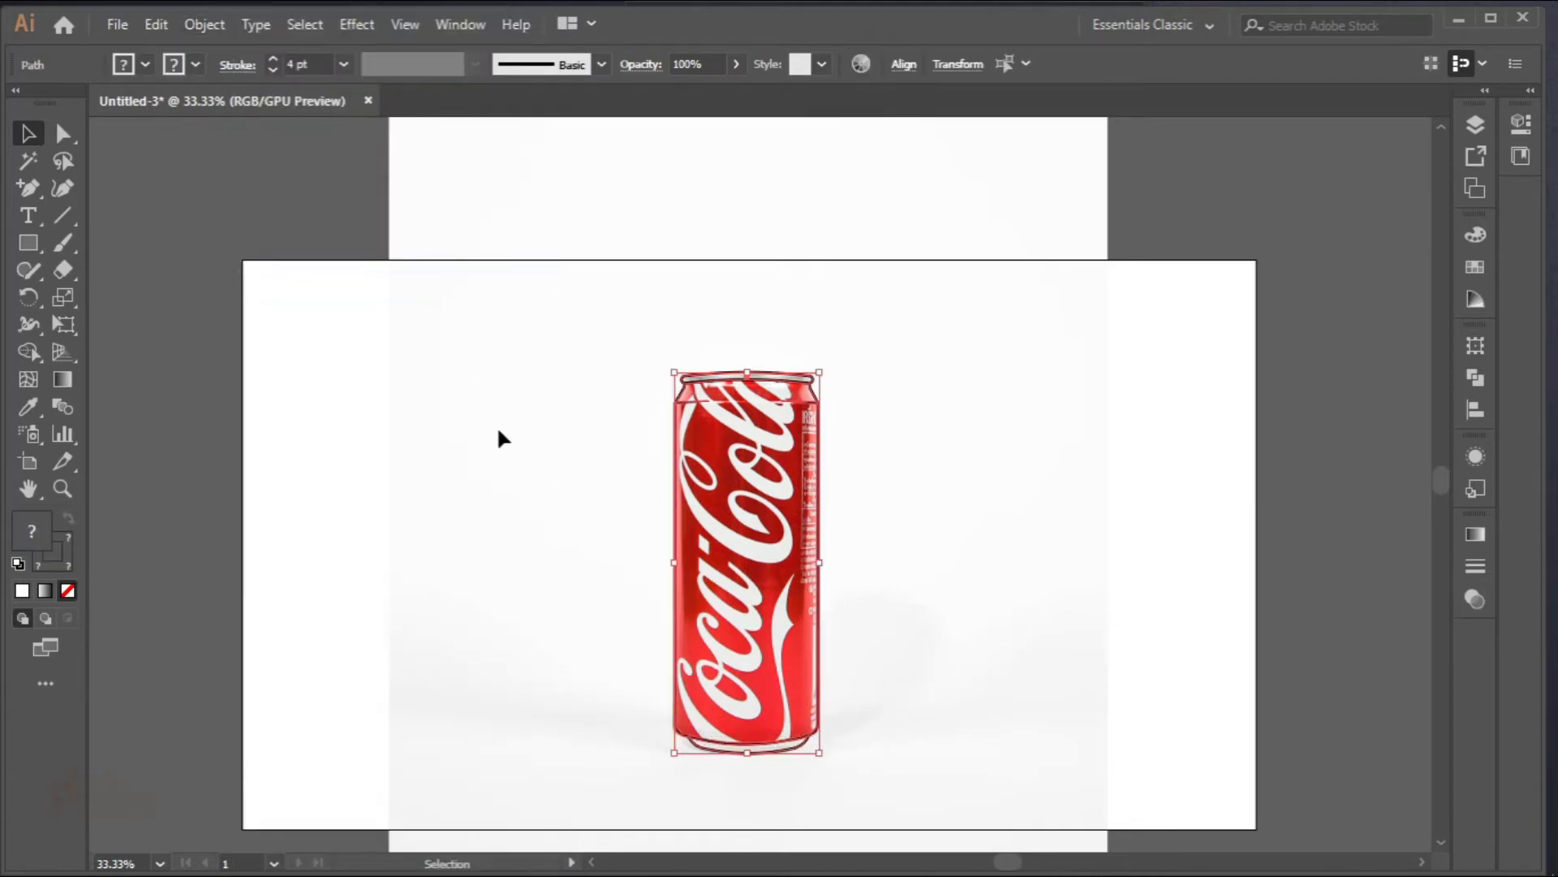
pyautogui.click(206, 24)
pyautogui.click(345, 254)
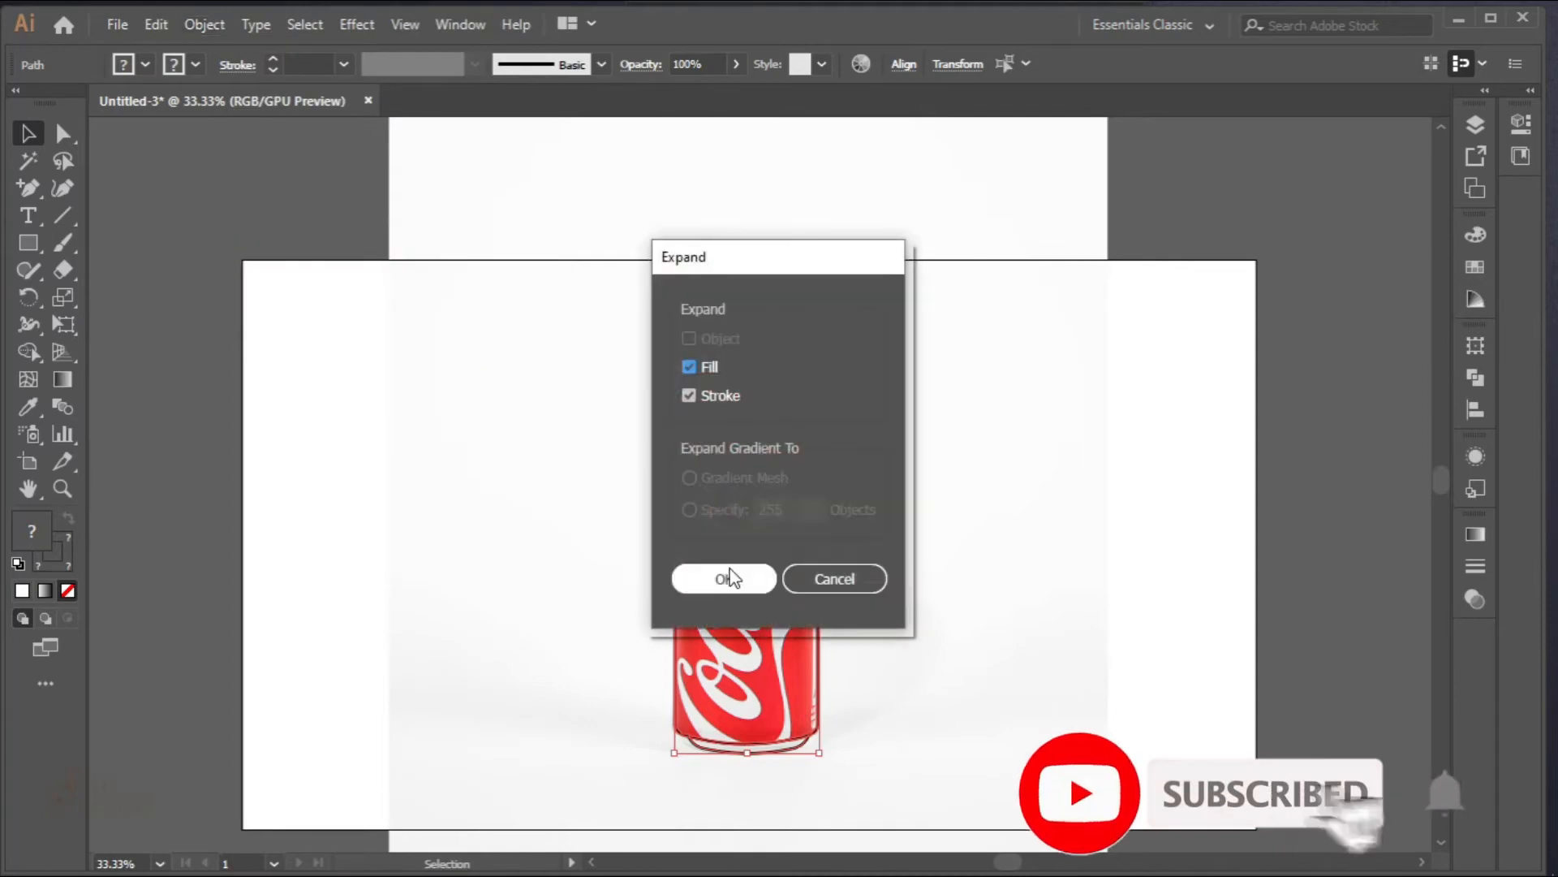
pyautogui.click(721, 577)
pyautogui.click(905, 560)
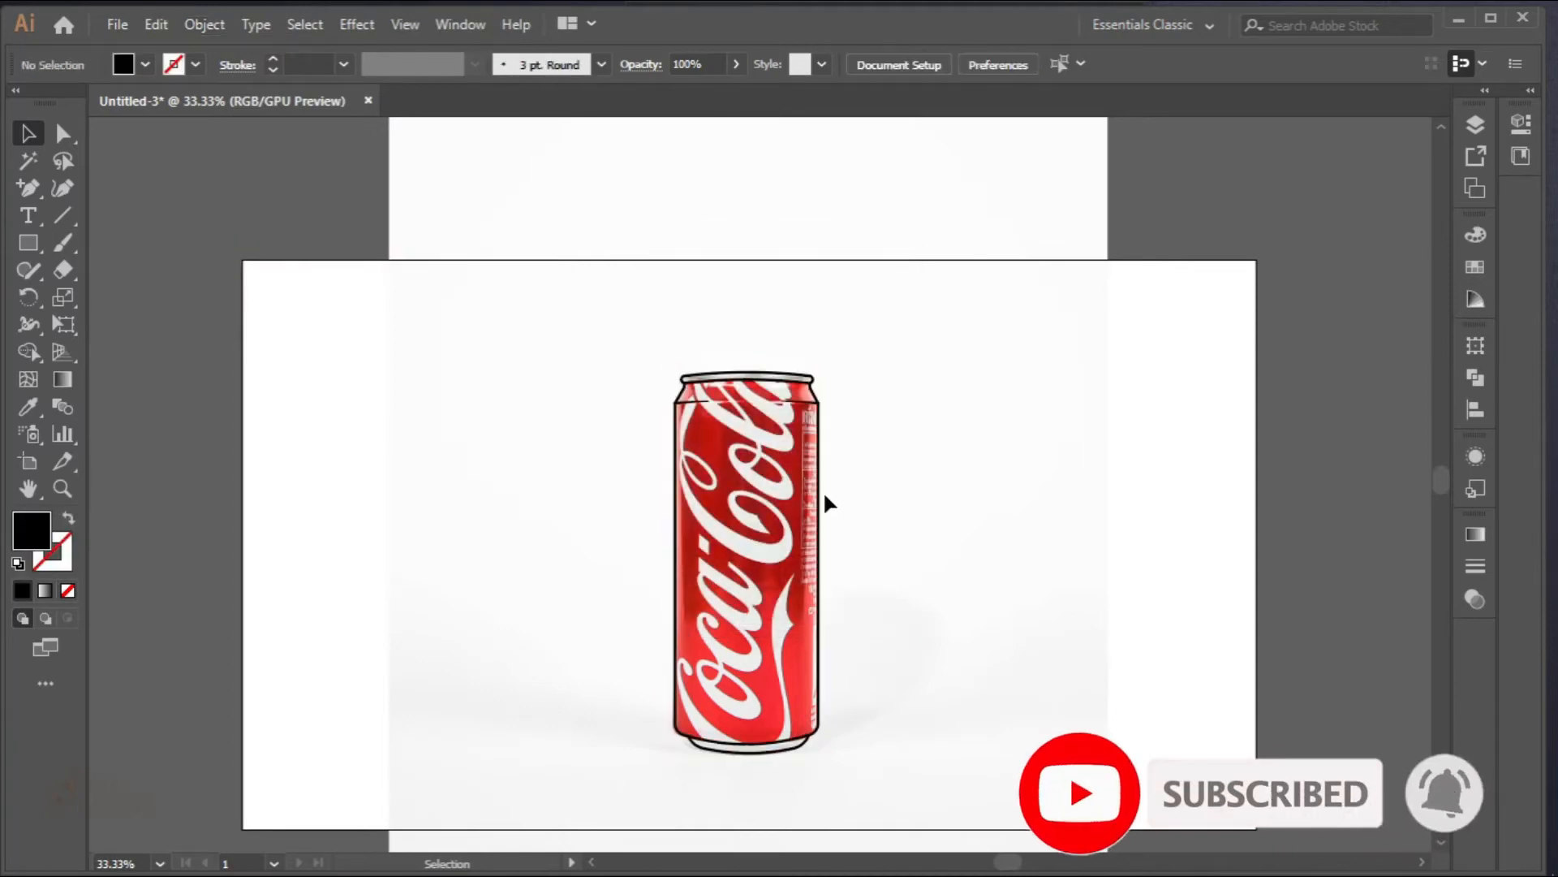
# Step: Select all the expanded can outlines and apply the Divide pathfinder to them
pyautogui.moveTo(538, 310); pyautogui.dragTo(904, 778)
pyautogui.click(1476, 377)
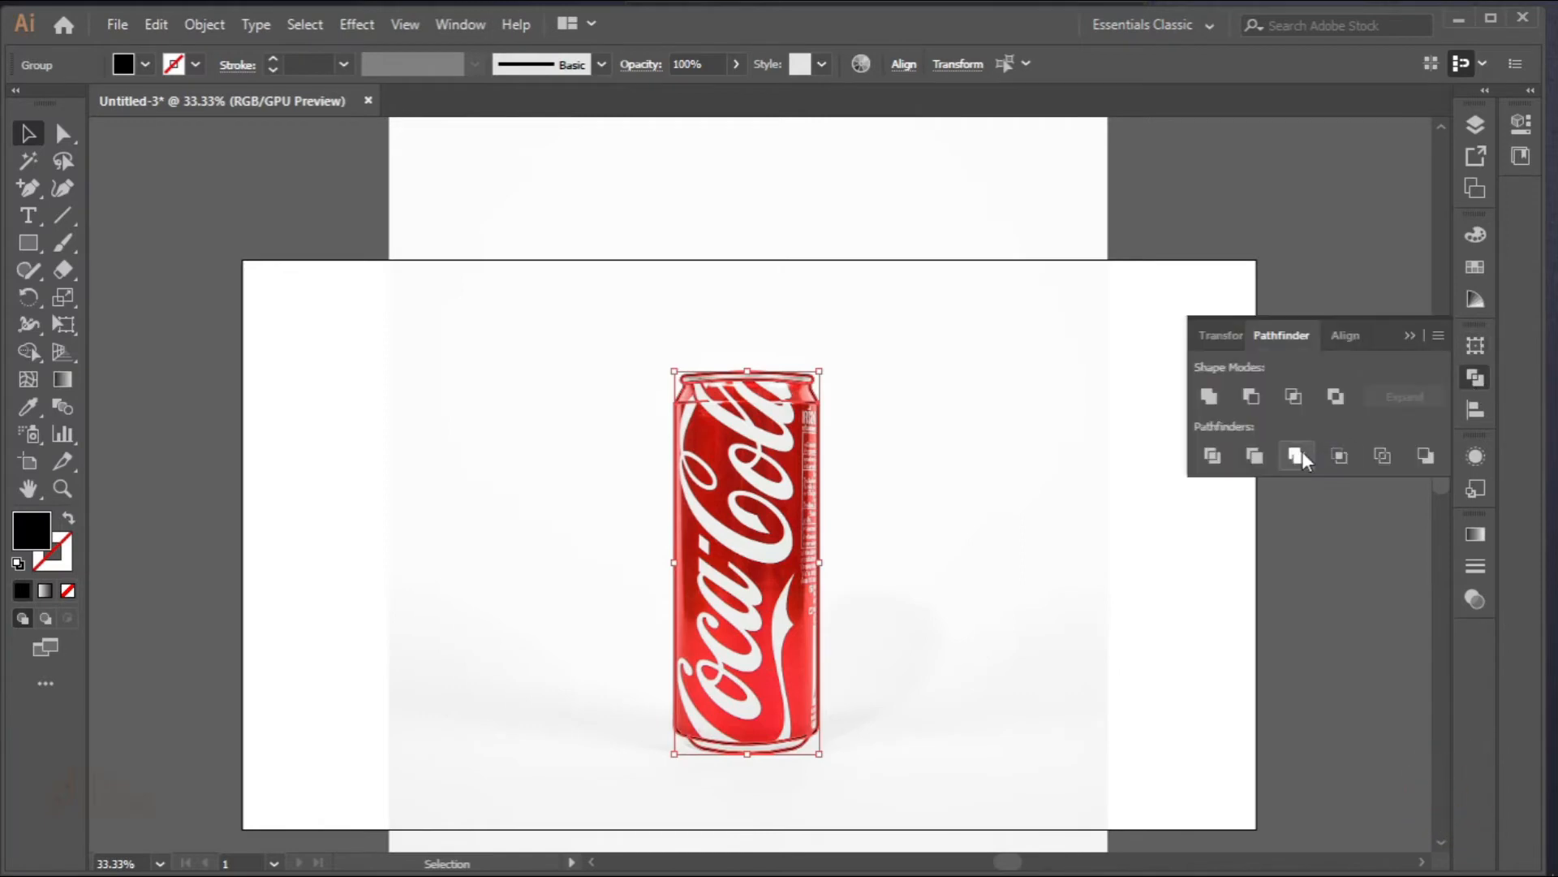
pyautogui.click(1299, 455)
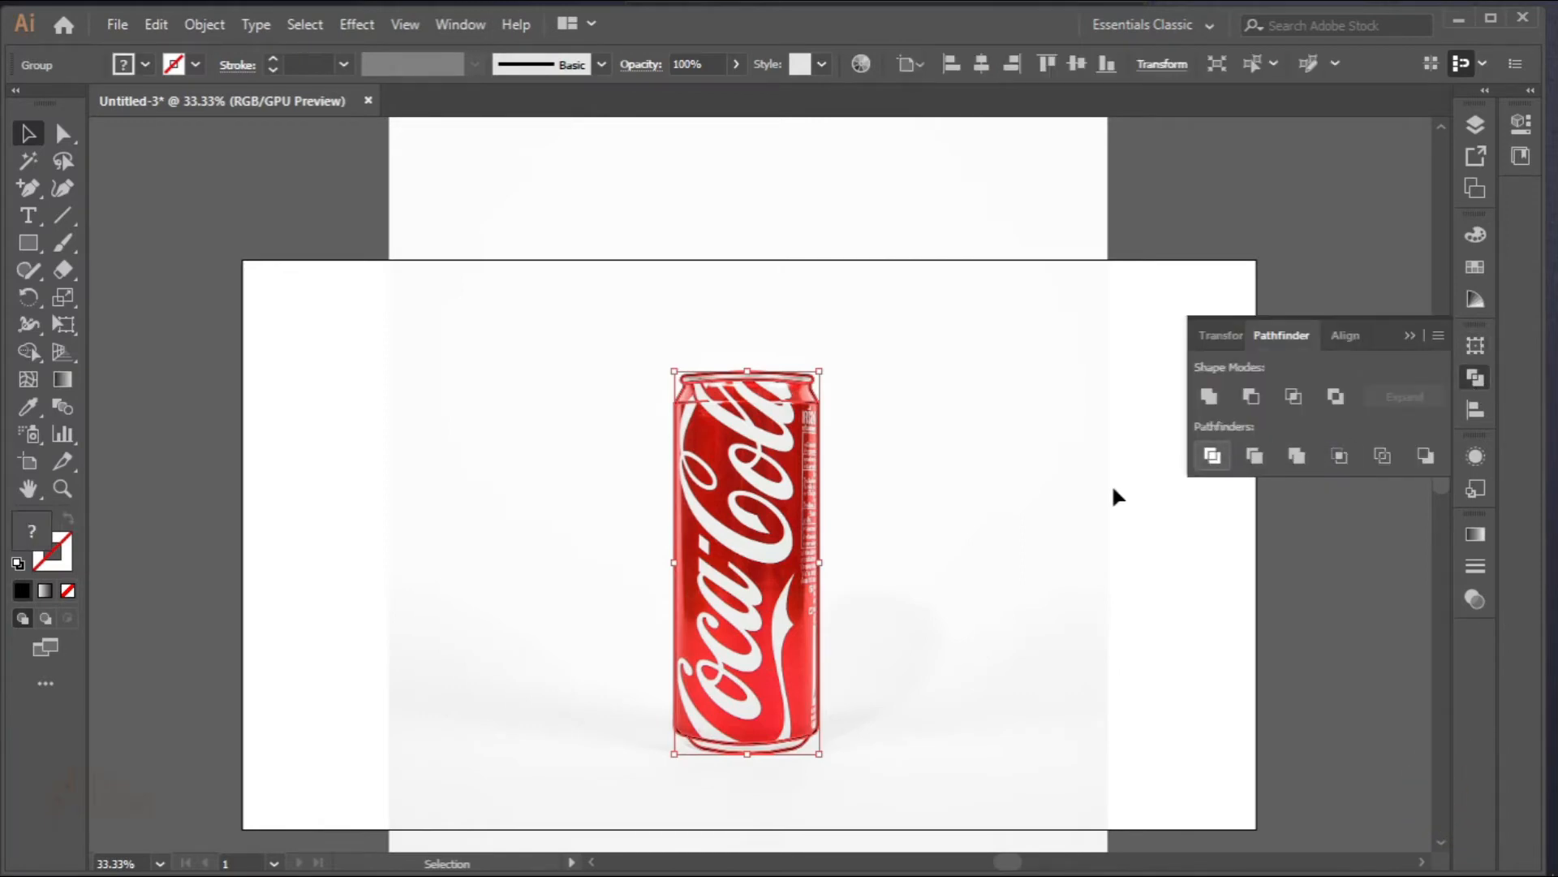
pyautogui.click(1408, 335)
pyautogui.click(976, 480)
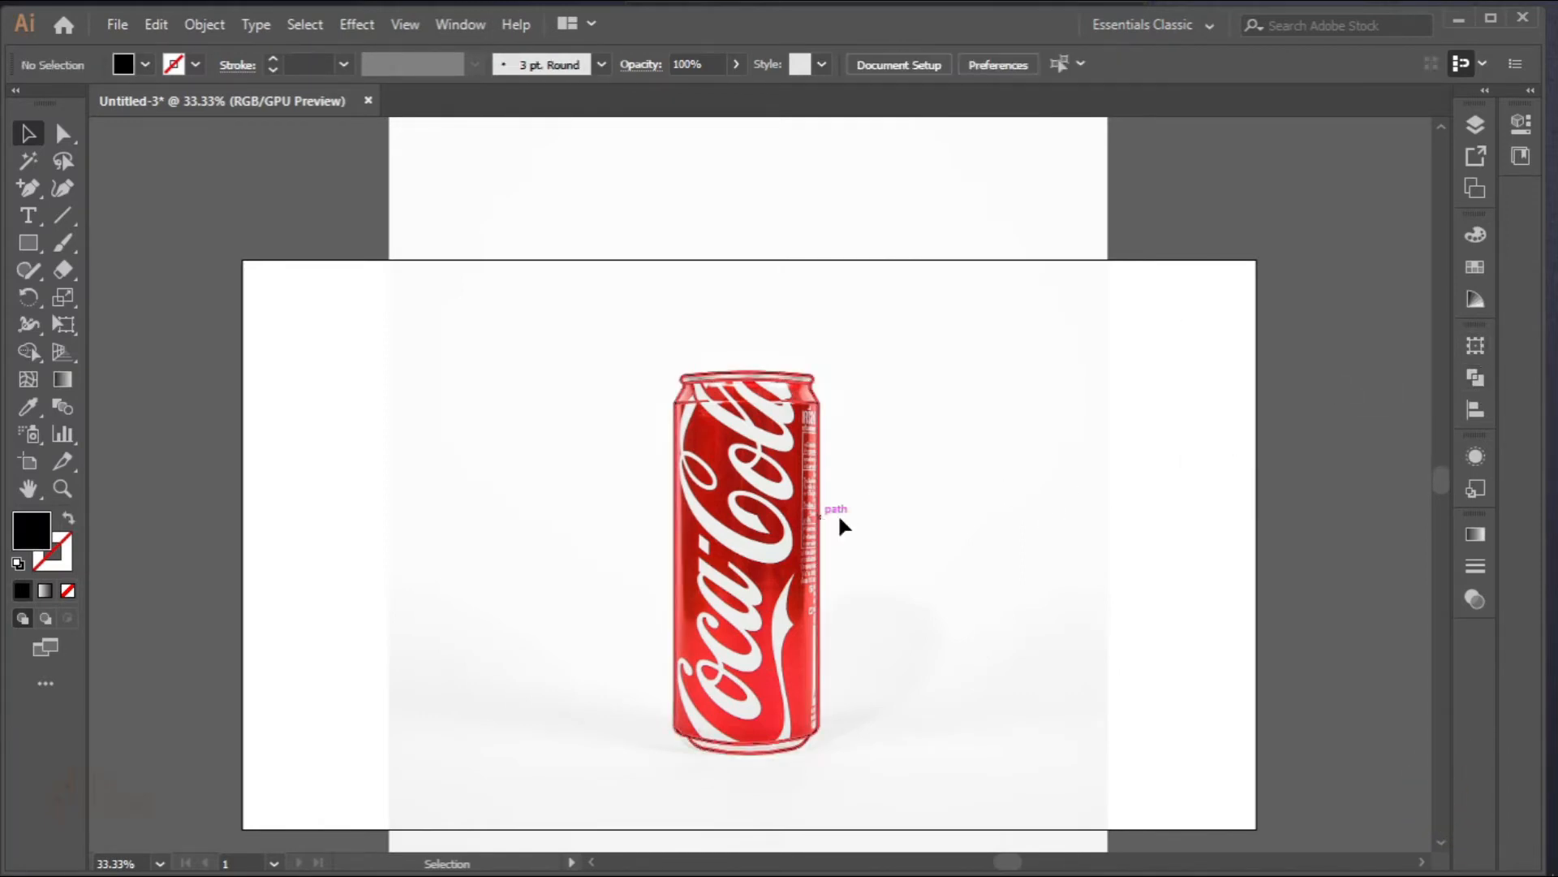
pyautogui.moveTo(821, 515); pyautogui.dragTo(933, 514)
pyautogui.hotkey('ctrl', 'z')
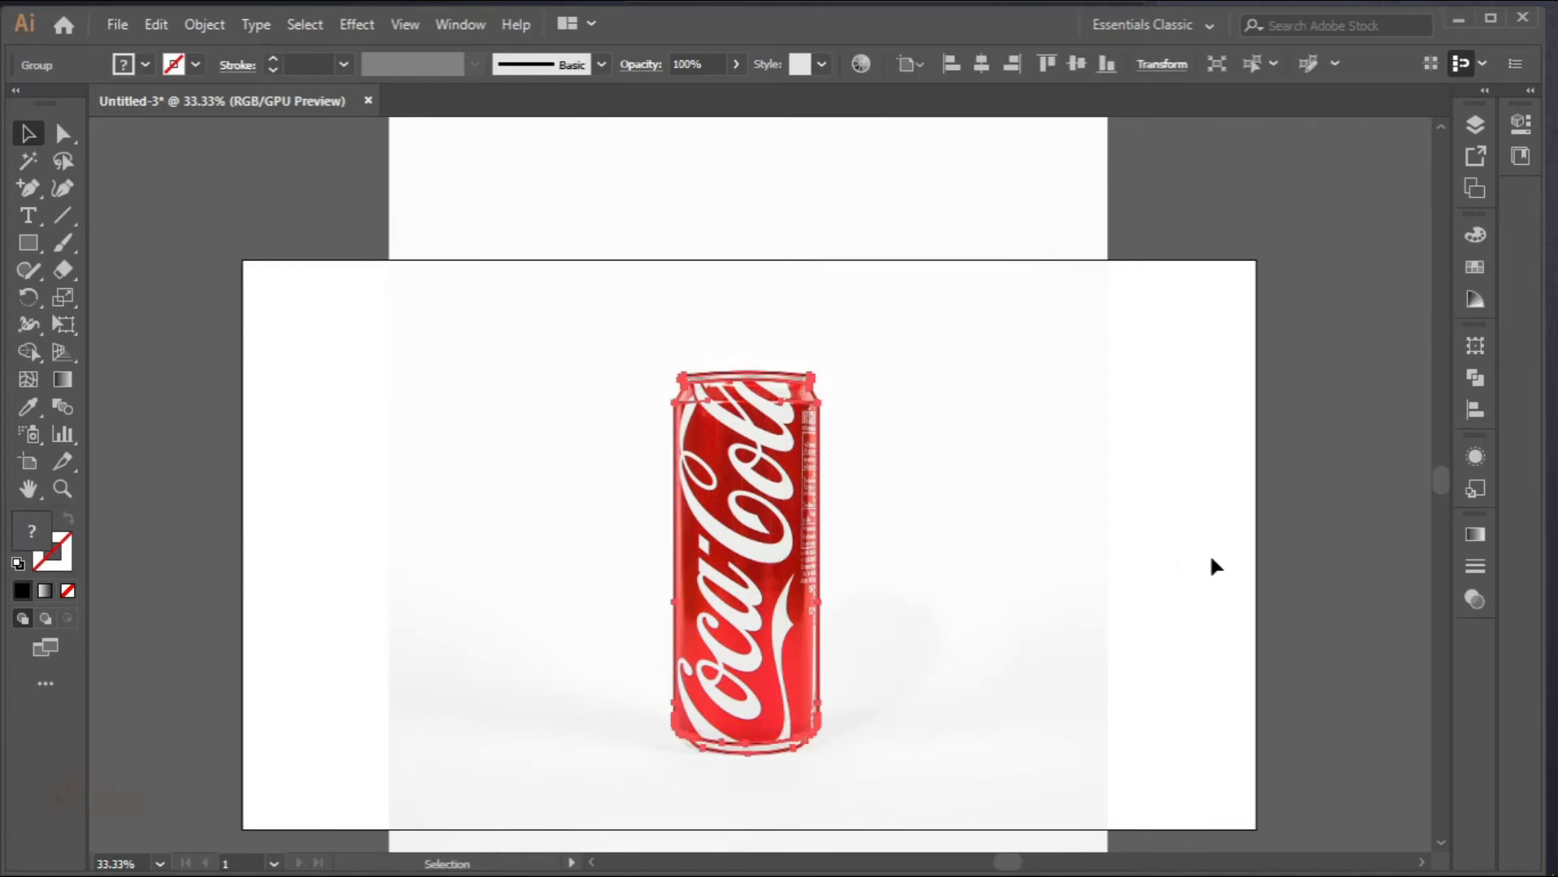
pyautogui.click(917, 599)
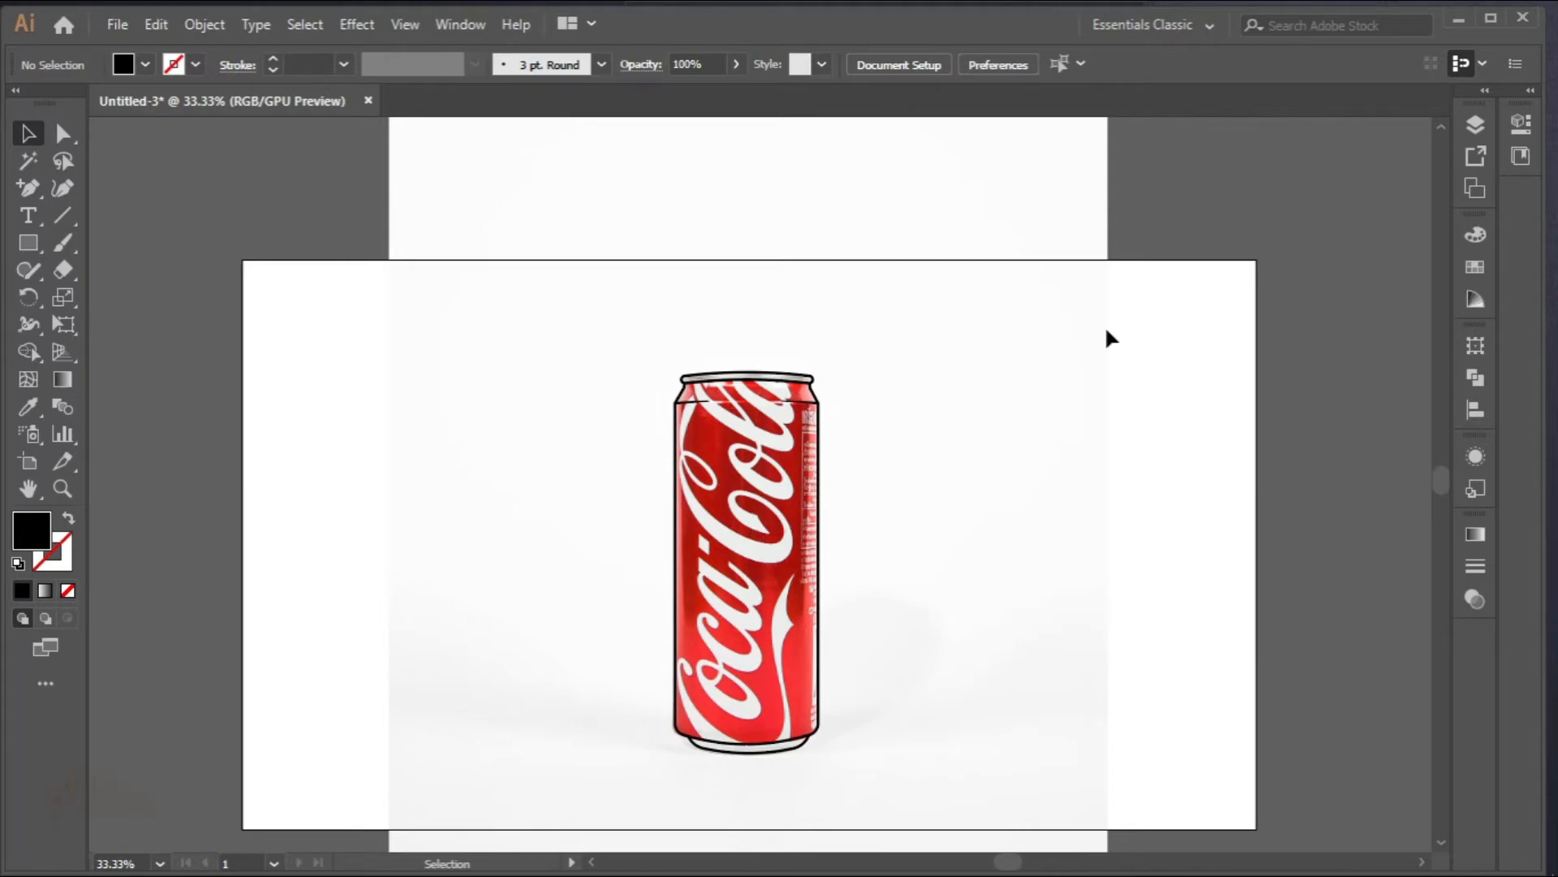
# Step: Create a new layer and name it colors
pyautogui.click(1482, 127)
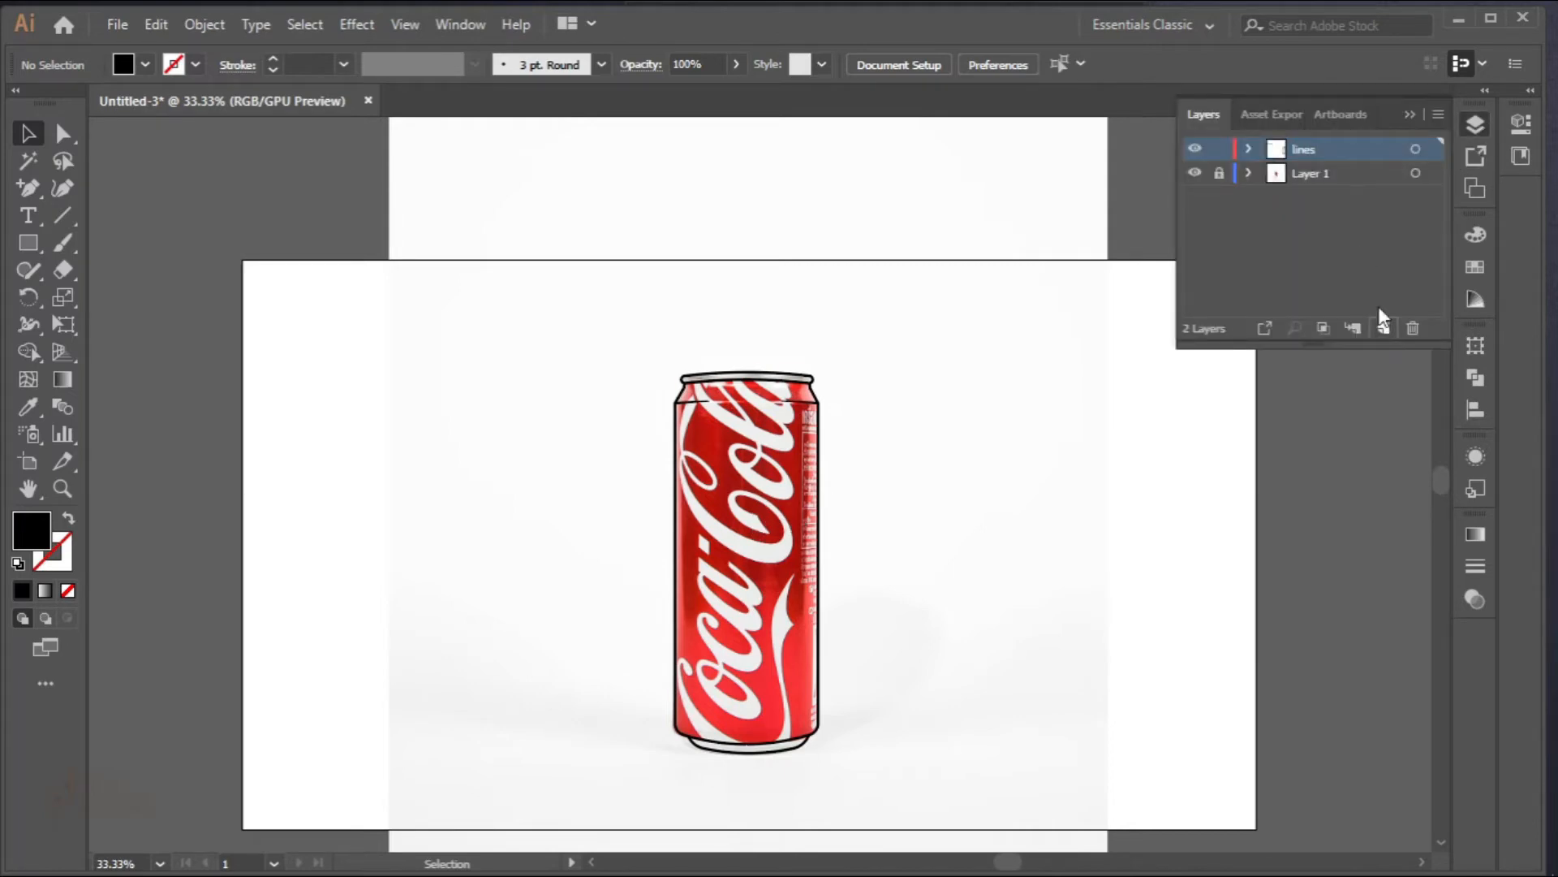
pyautogui.click(1379, 329)
pyautogui.doubleClick(1314, 155)
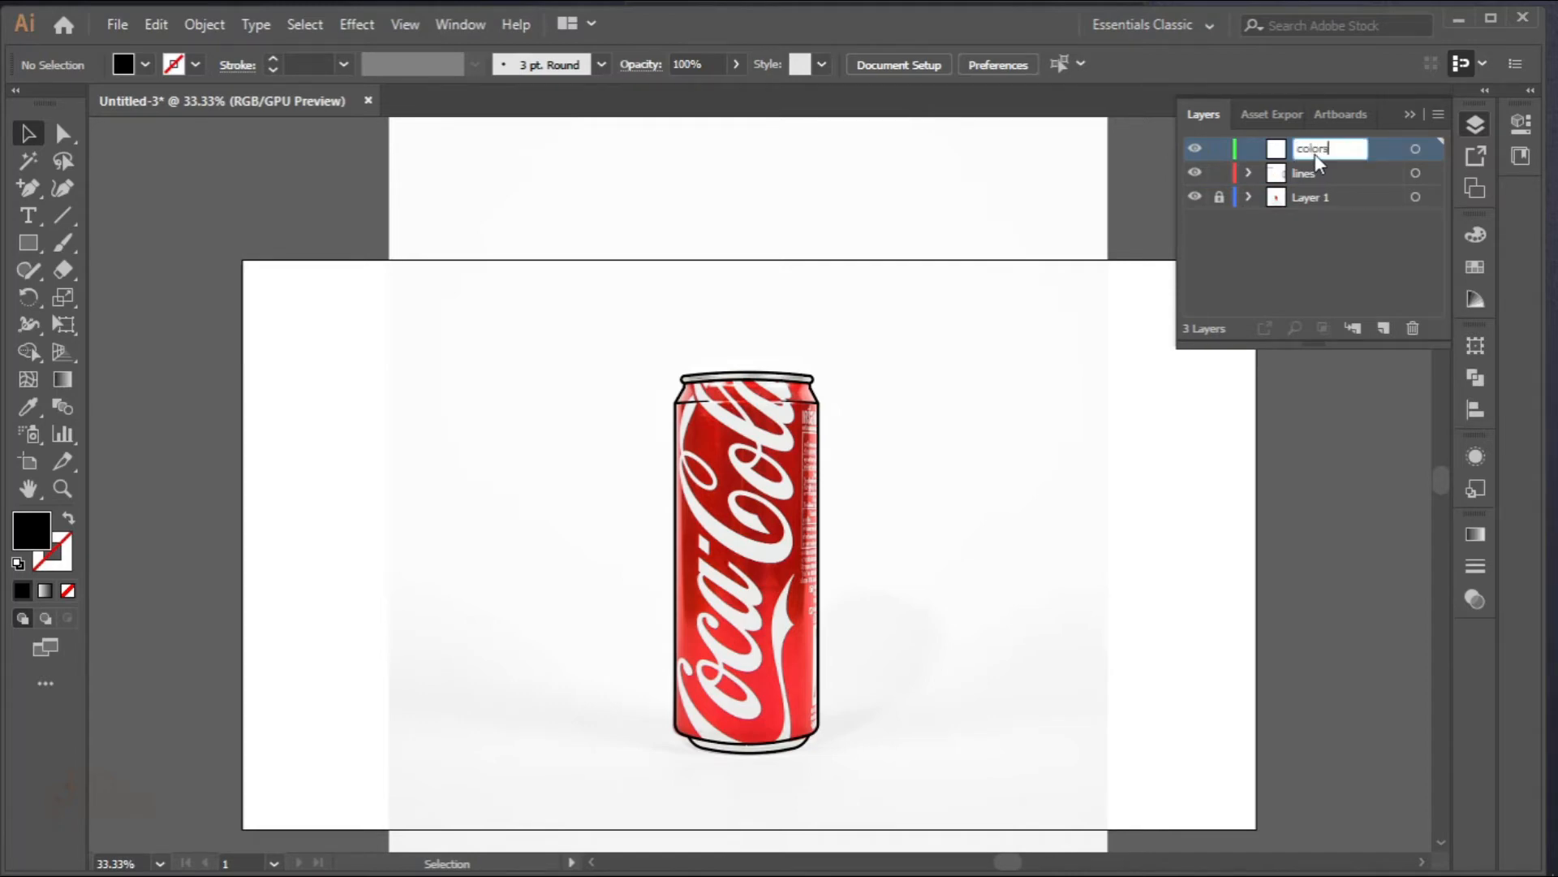
pyautogui.press('Return')
# Step: Draw a small square swatch beside the can and fill it with the bright red sampled from the can's body
pyautogui.press('m')
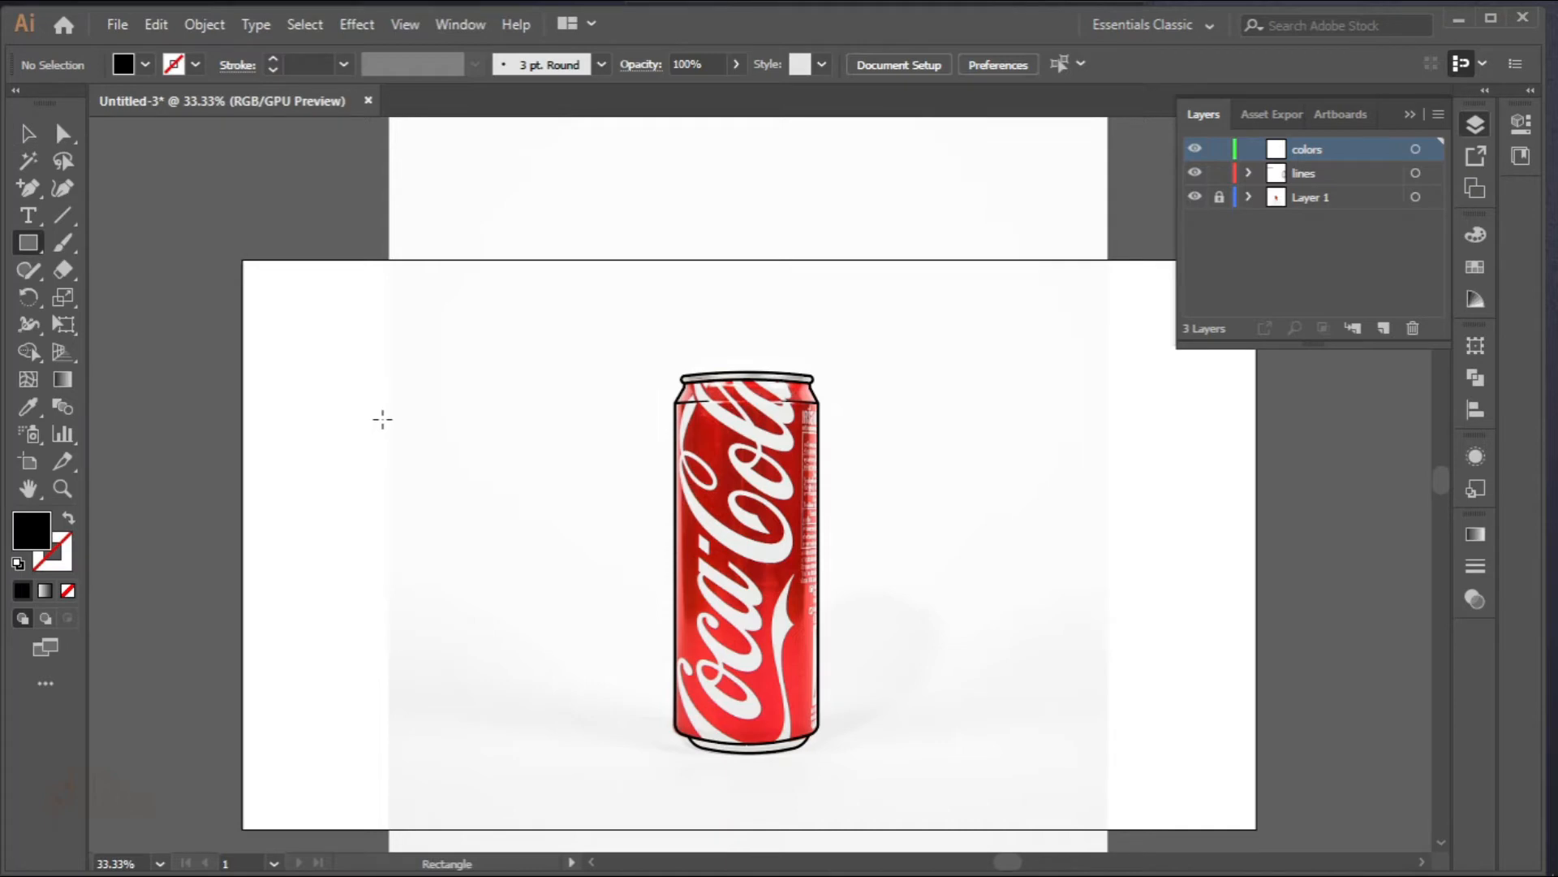
pyautogui.moveTo(382, 419); pyautogui.dragTo(424, 460)
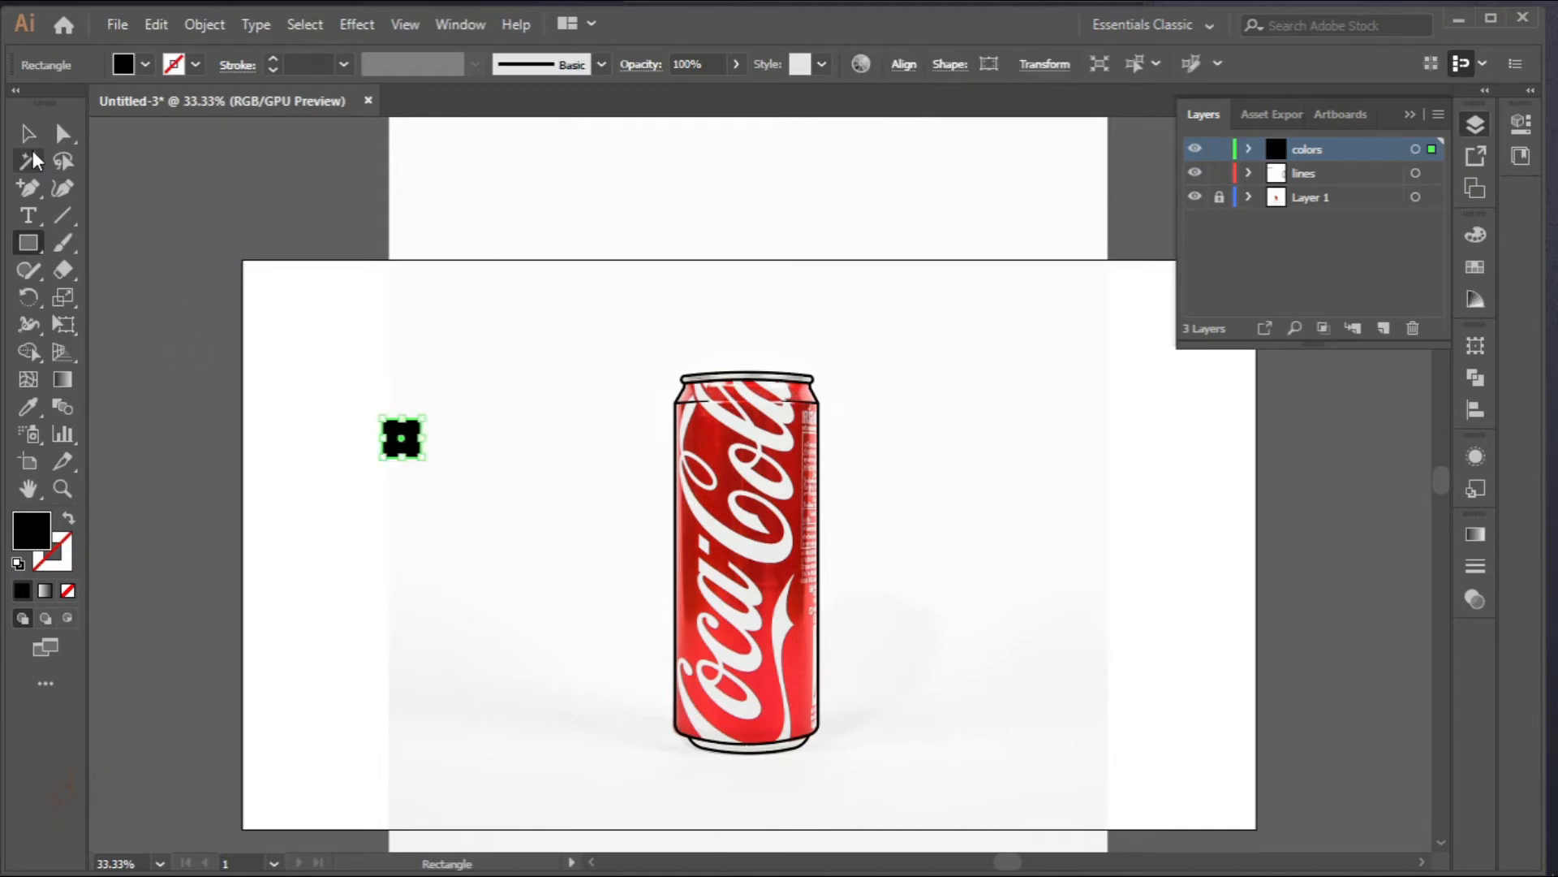
pyautogui.click(28, 133)
pyautogui.scroll(-2, 250, 362)
pyautogui.click(27, 404)
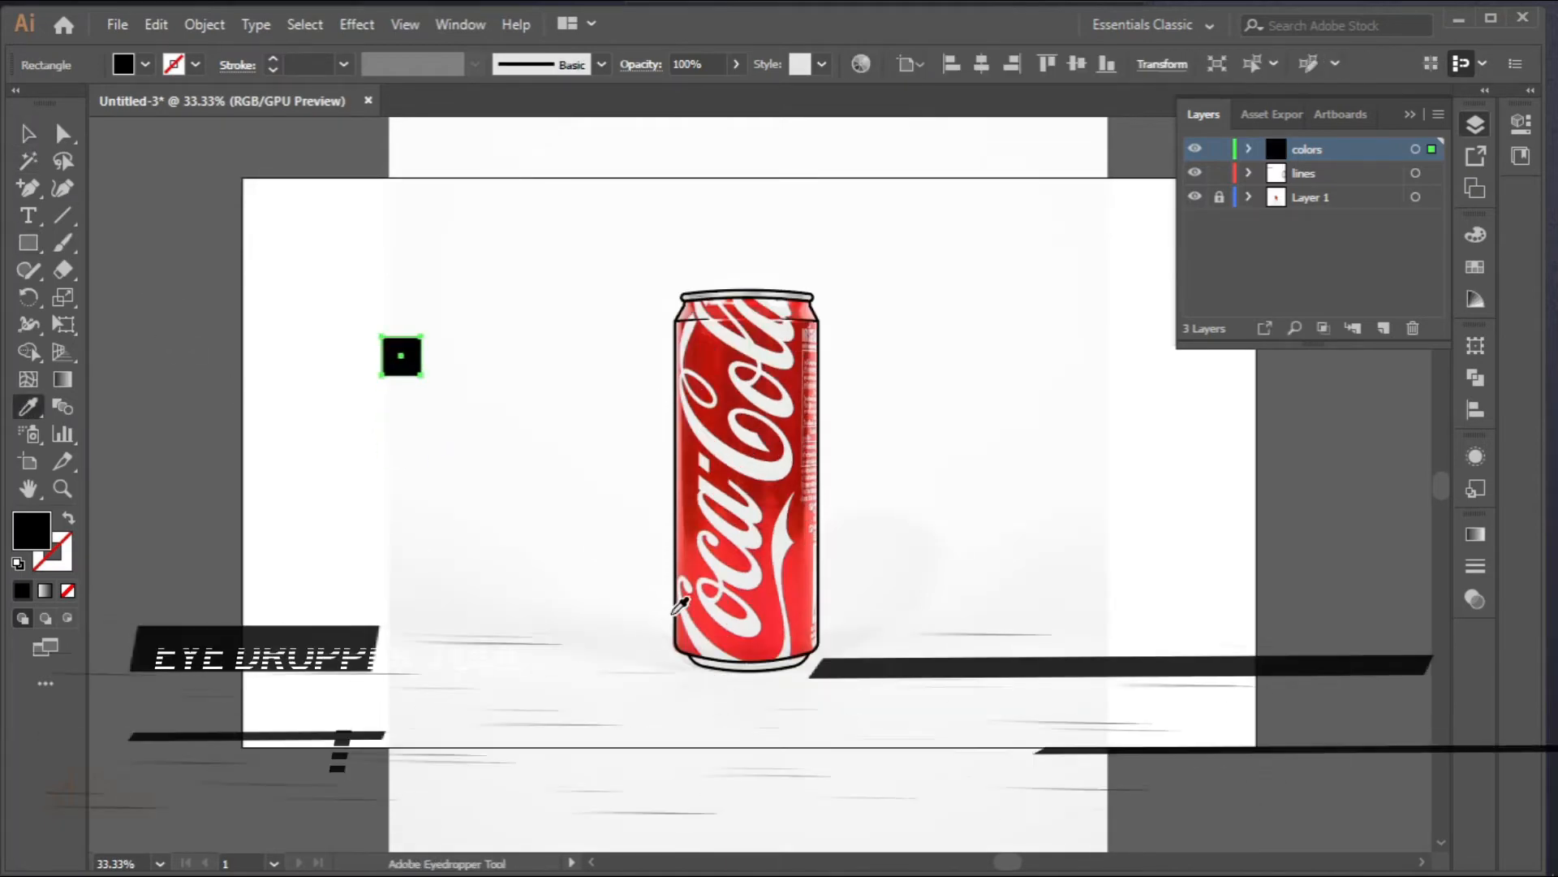
pyautogui.click(710, 562)
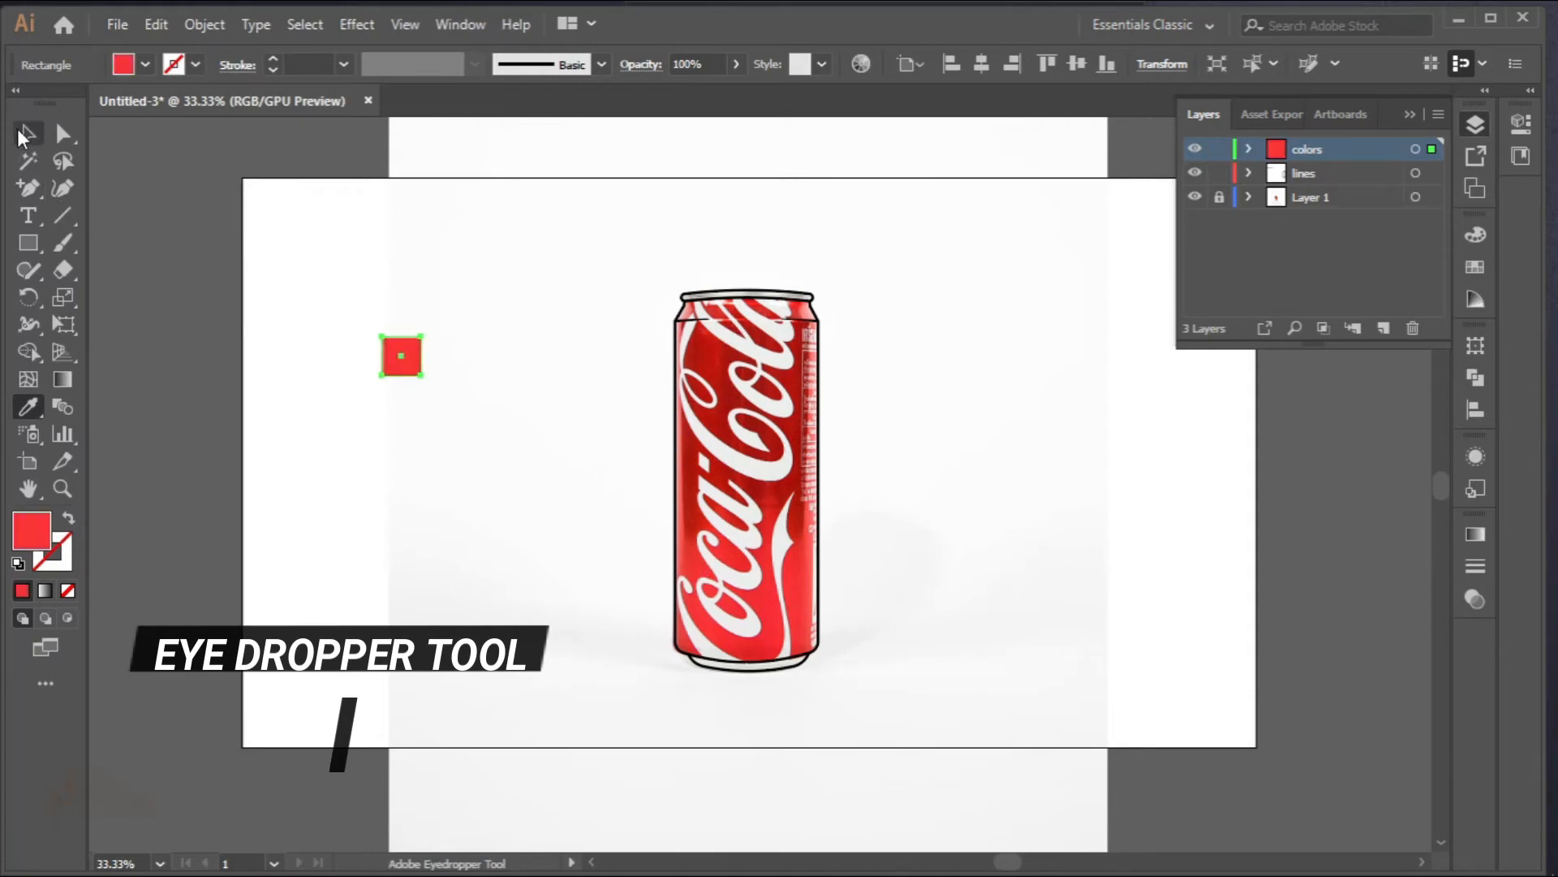
# Step: Duplicate the red swatch just below the original and set the copy's fill to dark red #9e252b
pyautogui.click(27, 133)
pyautogui.moveTo(397, 366); pyautogui.dragTo(396, 427)
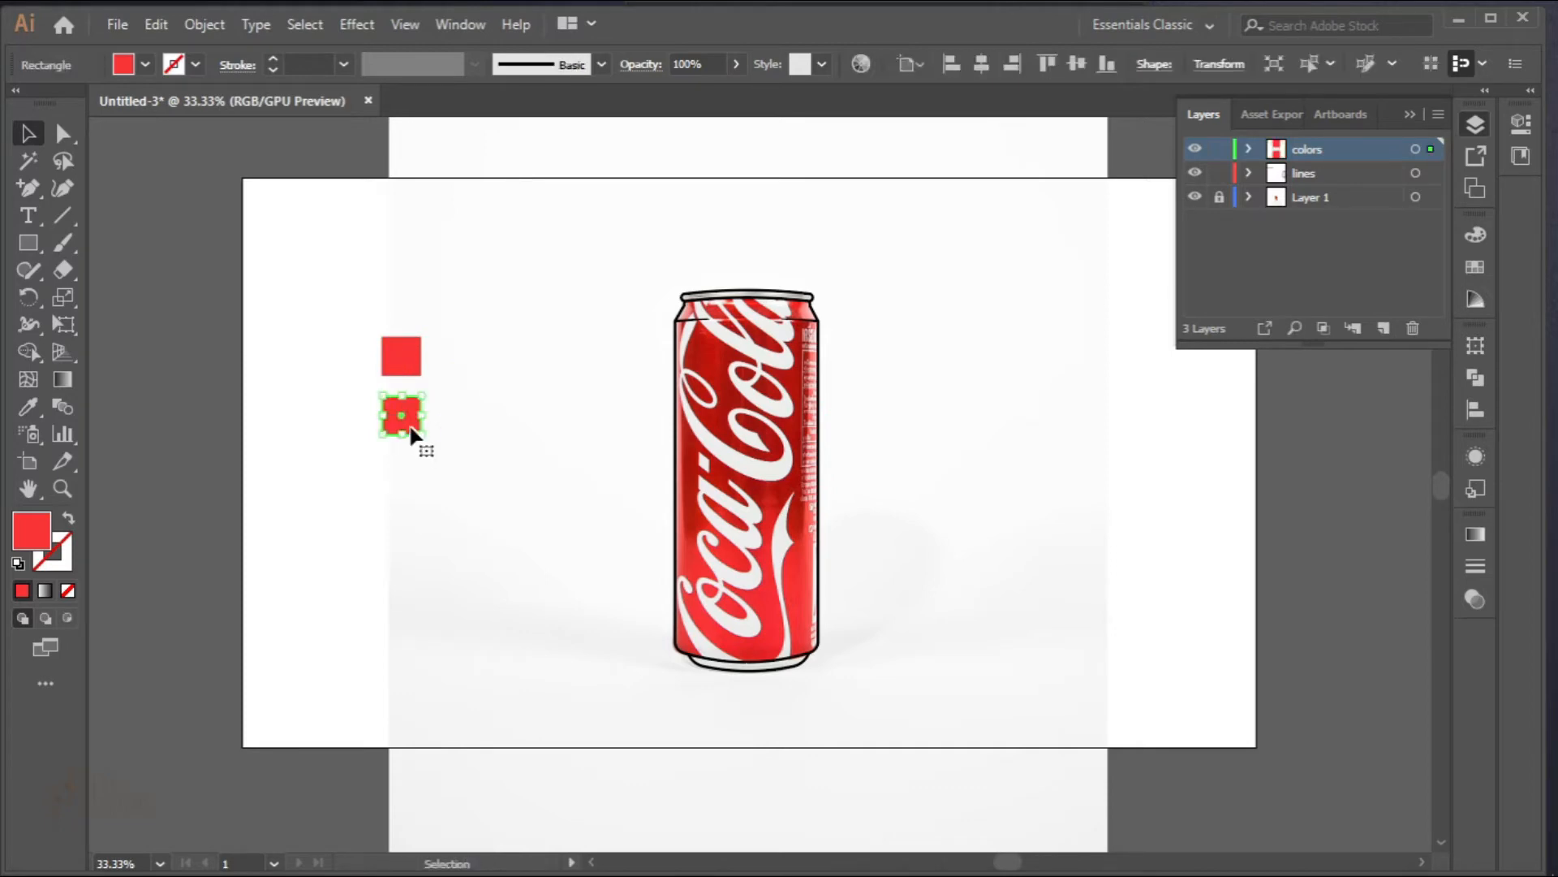
pyautogui.doubleClick(42, 532)
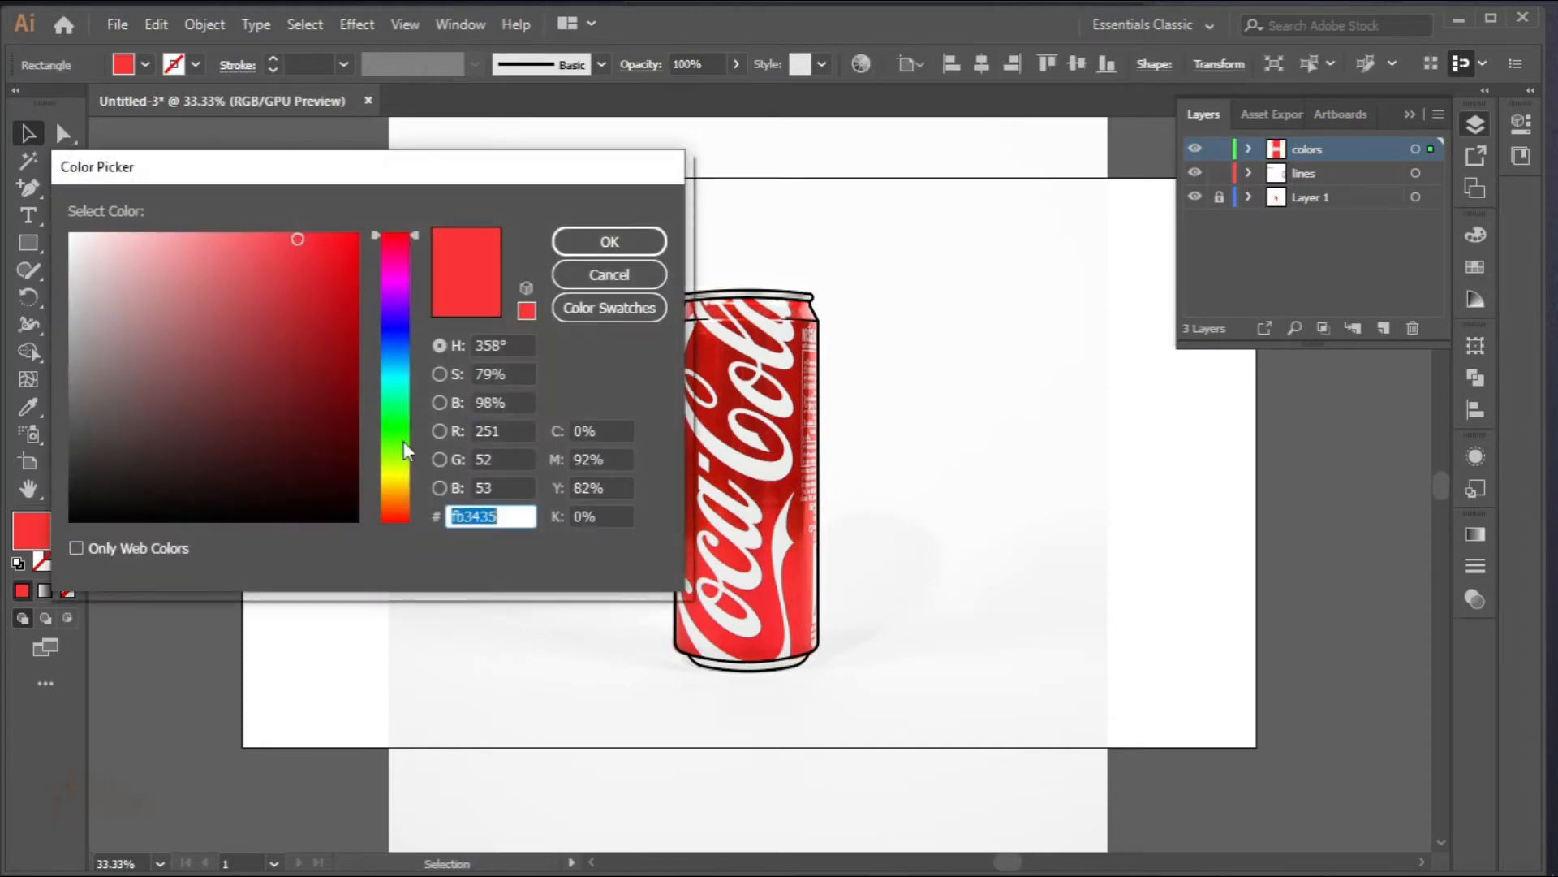
pyautogui.moveTo(295, 242); pyautogui.dragTo(294, 342)
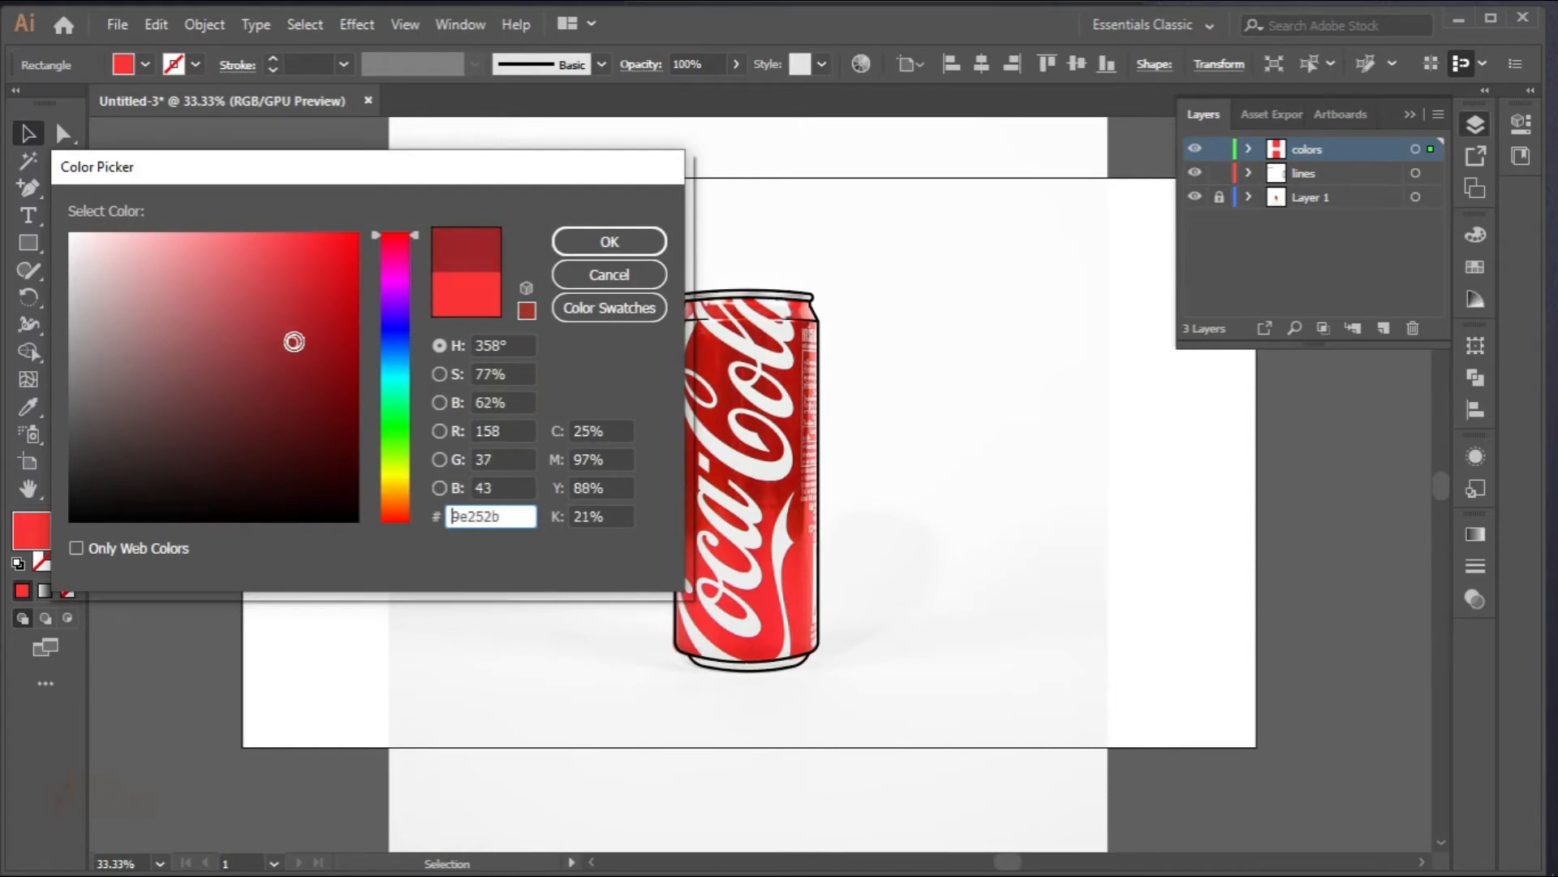
pyautogui.click(605, 246)
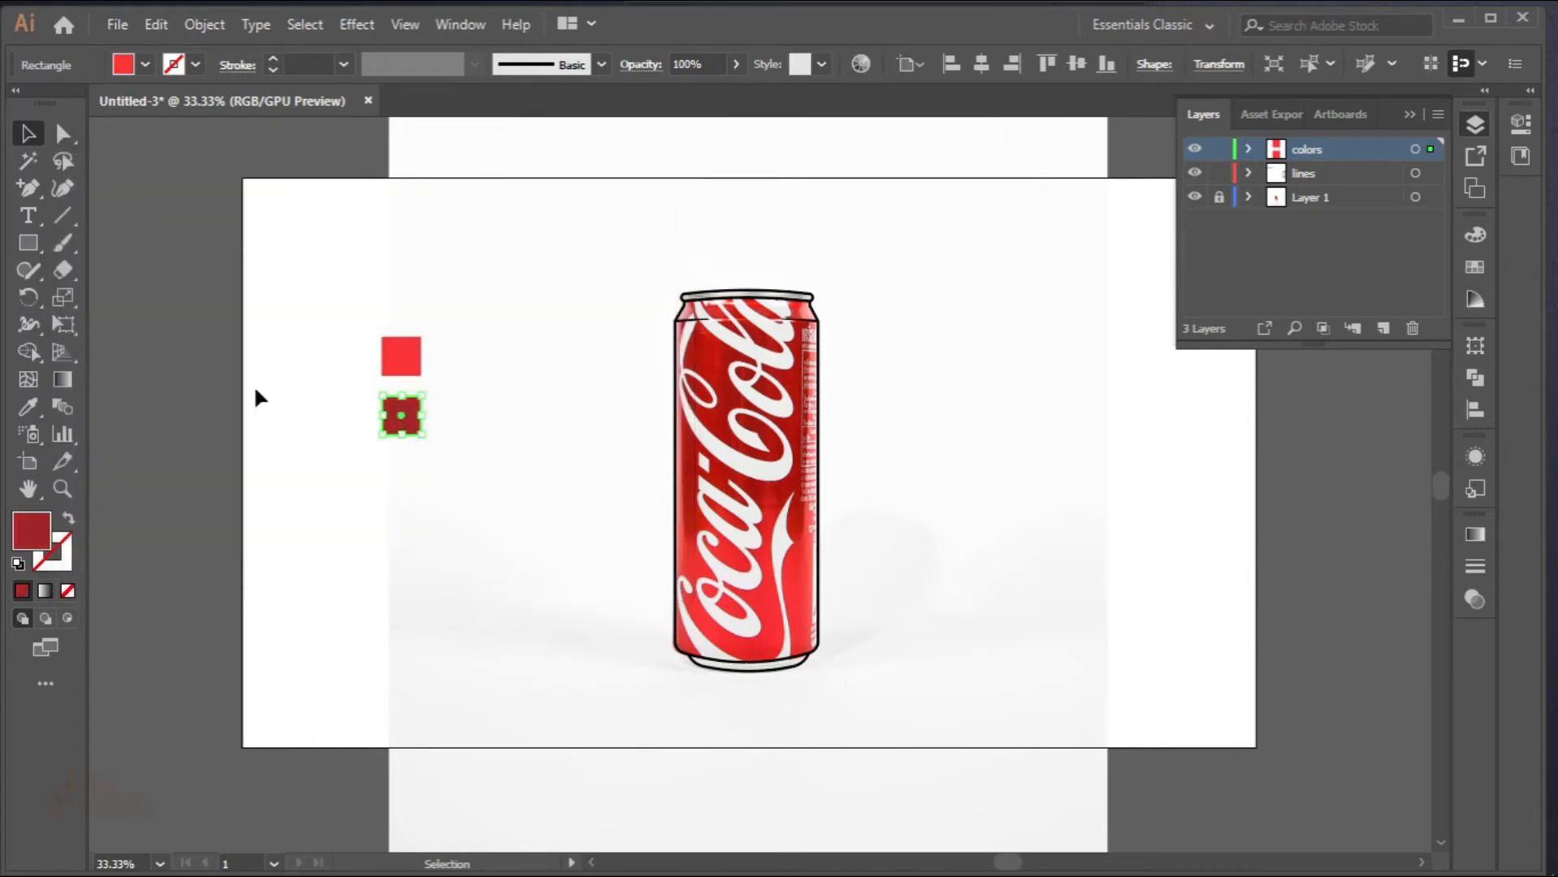
# Step: Duplicate the bright red swatch just above the original and set the copy's fill to pale pink
pyautogui.moveTo(401, 414); pyautogui.dragTo(405, 316)
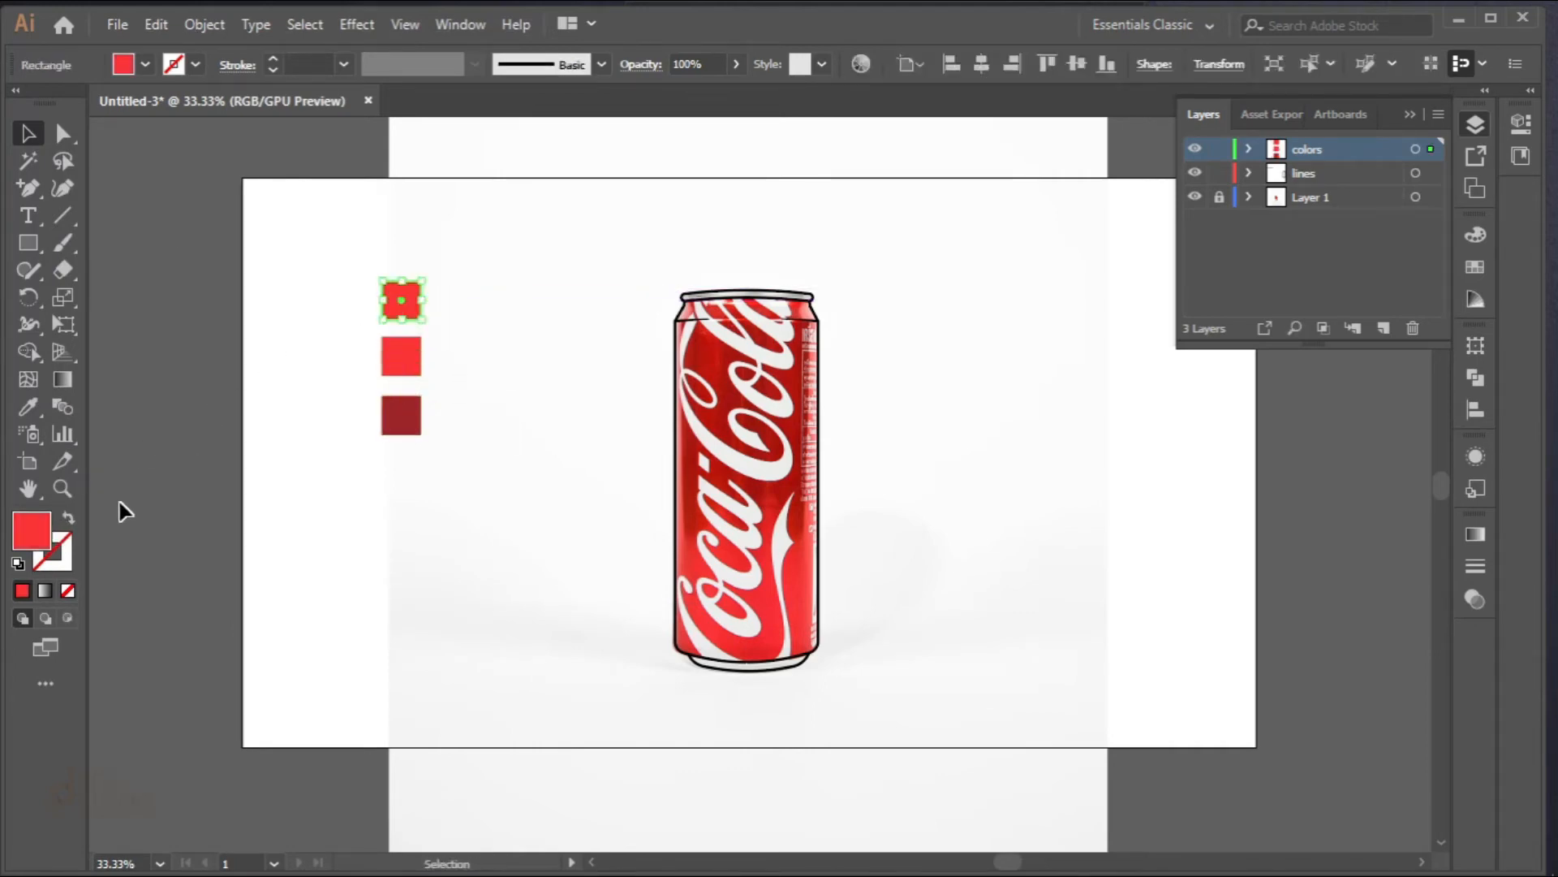
pyautogui.doubleClick(31, 530)
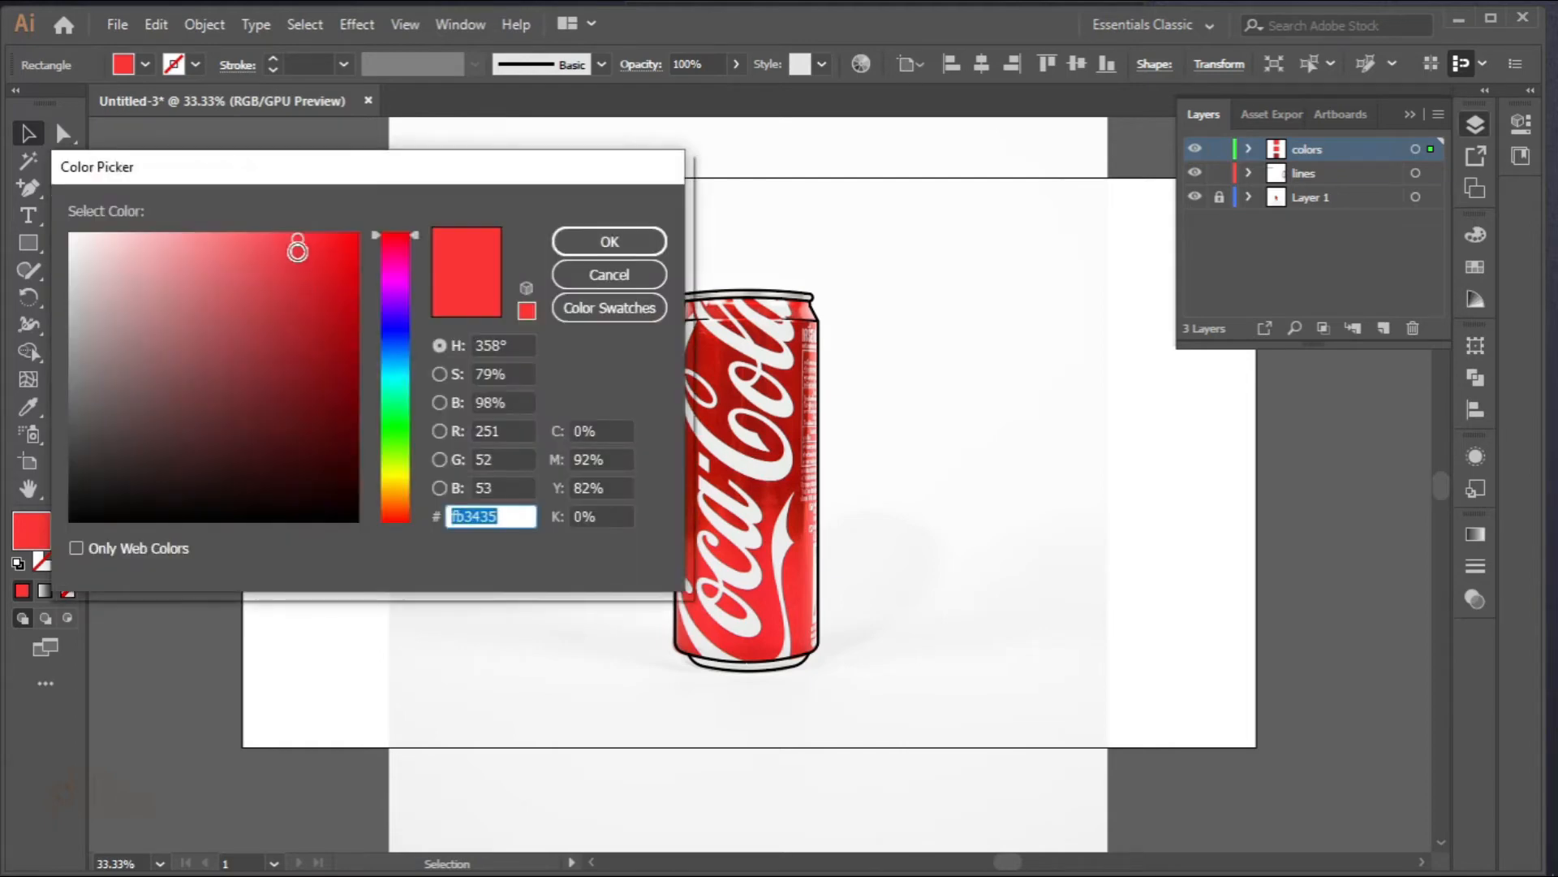
pyautogui.write('ffabaf')
pyautogui.moveTo(167, 227); pyautogui.dragTo(148, 234)
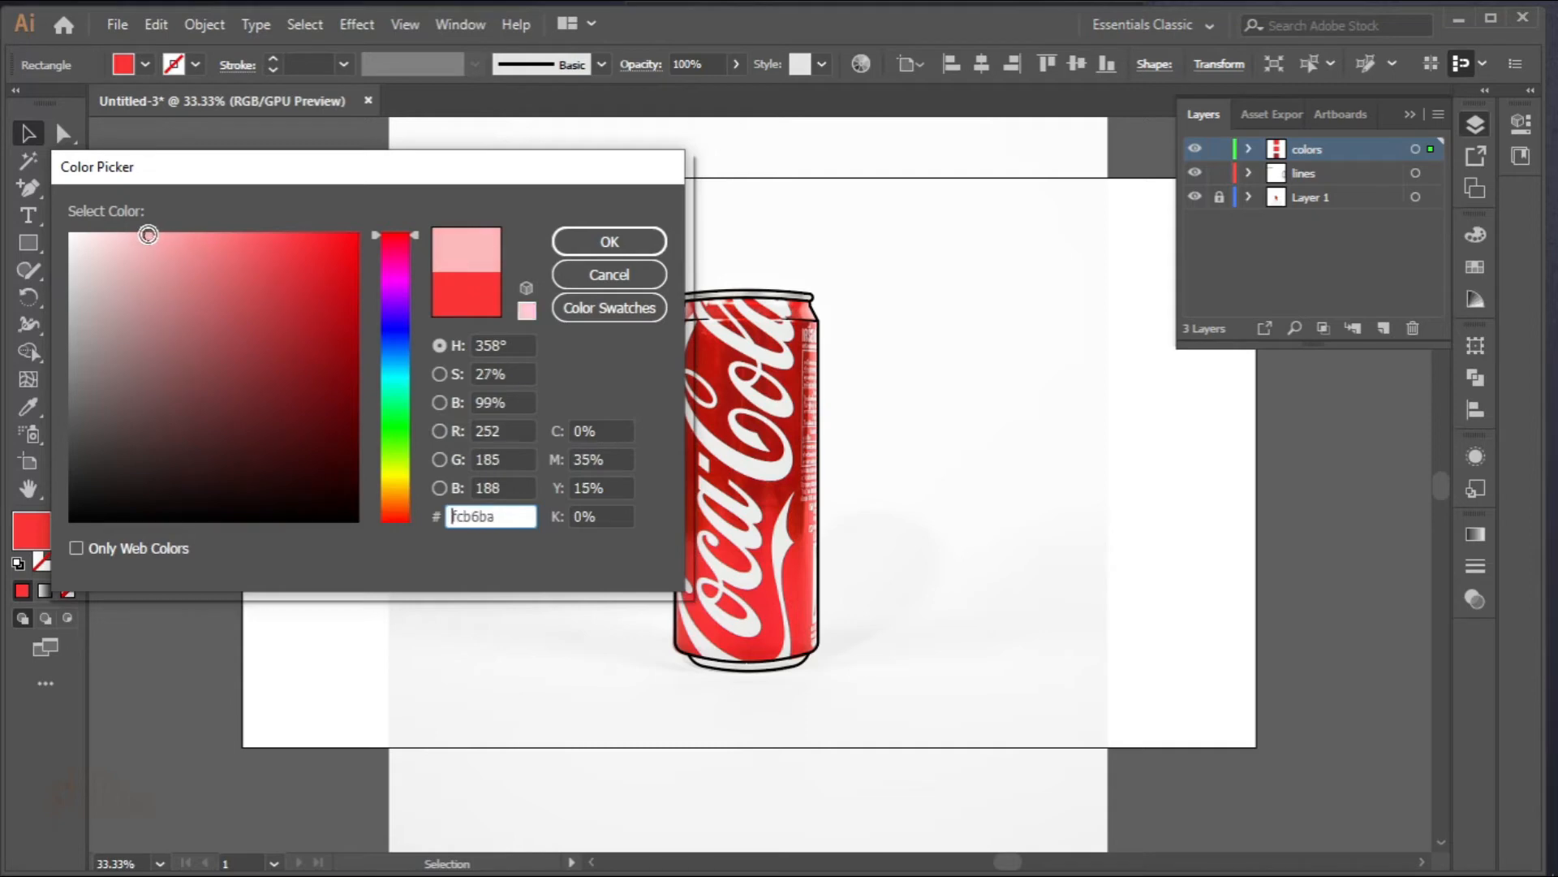
pyautogui.click(625, 274)
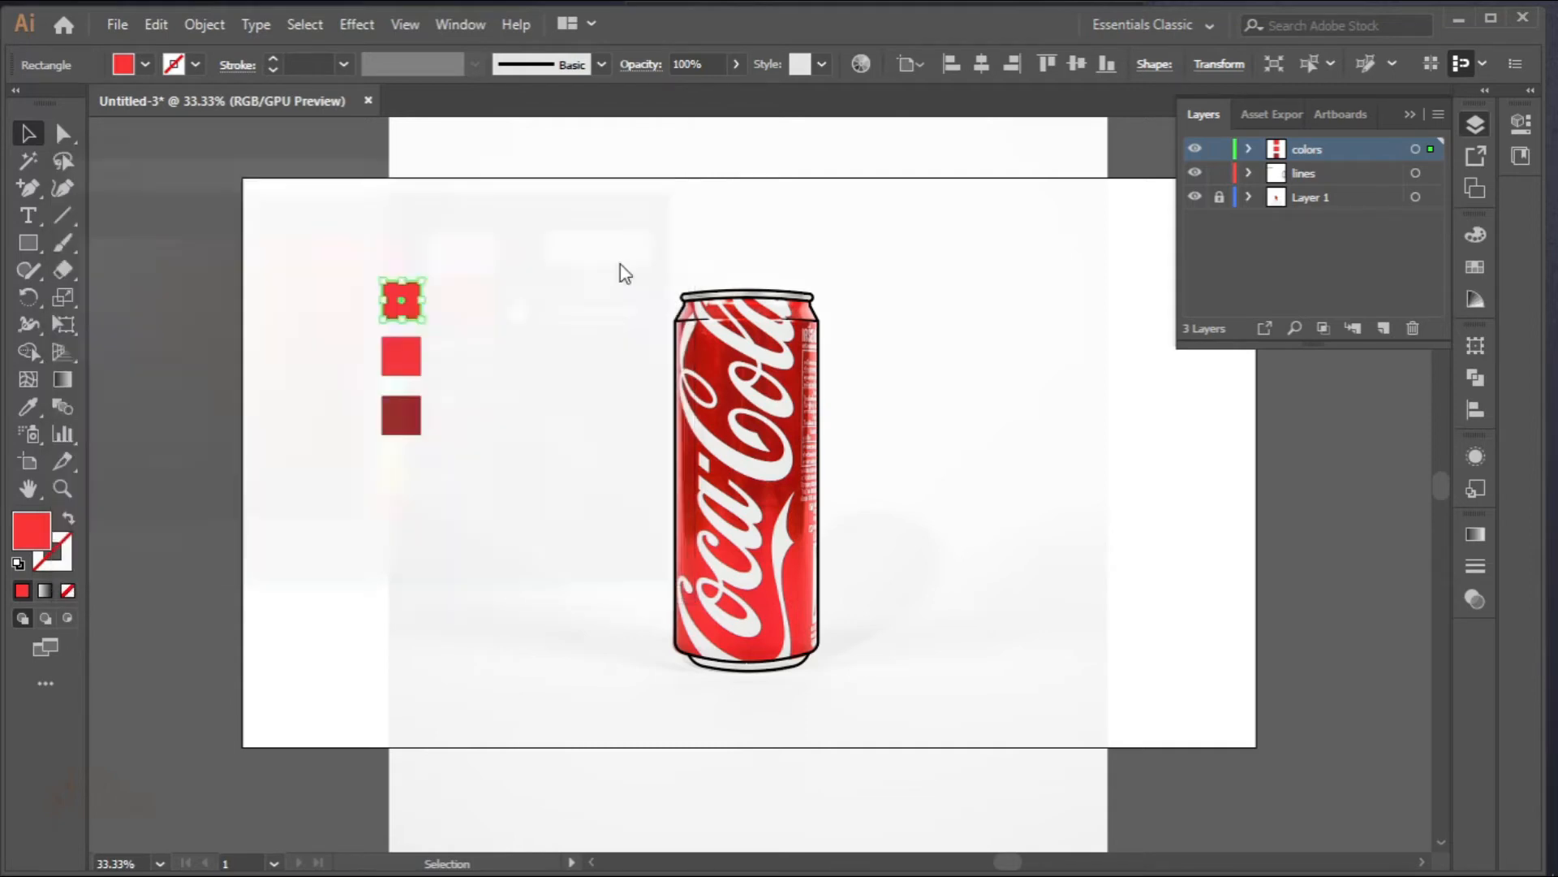
pyautogui.click(452, 408)
# Step: Duplicate the bright red swatch below the dark red one and fill the copy with light grey sampled from the can's metal rim
pyautogui.moveTo(392, 365); pyautogui.dragTo(393, 482)
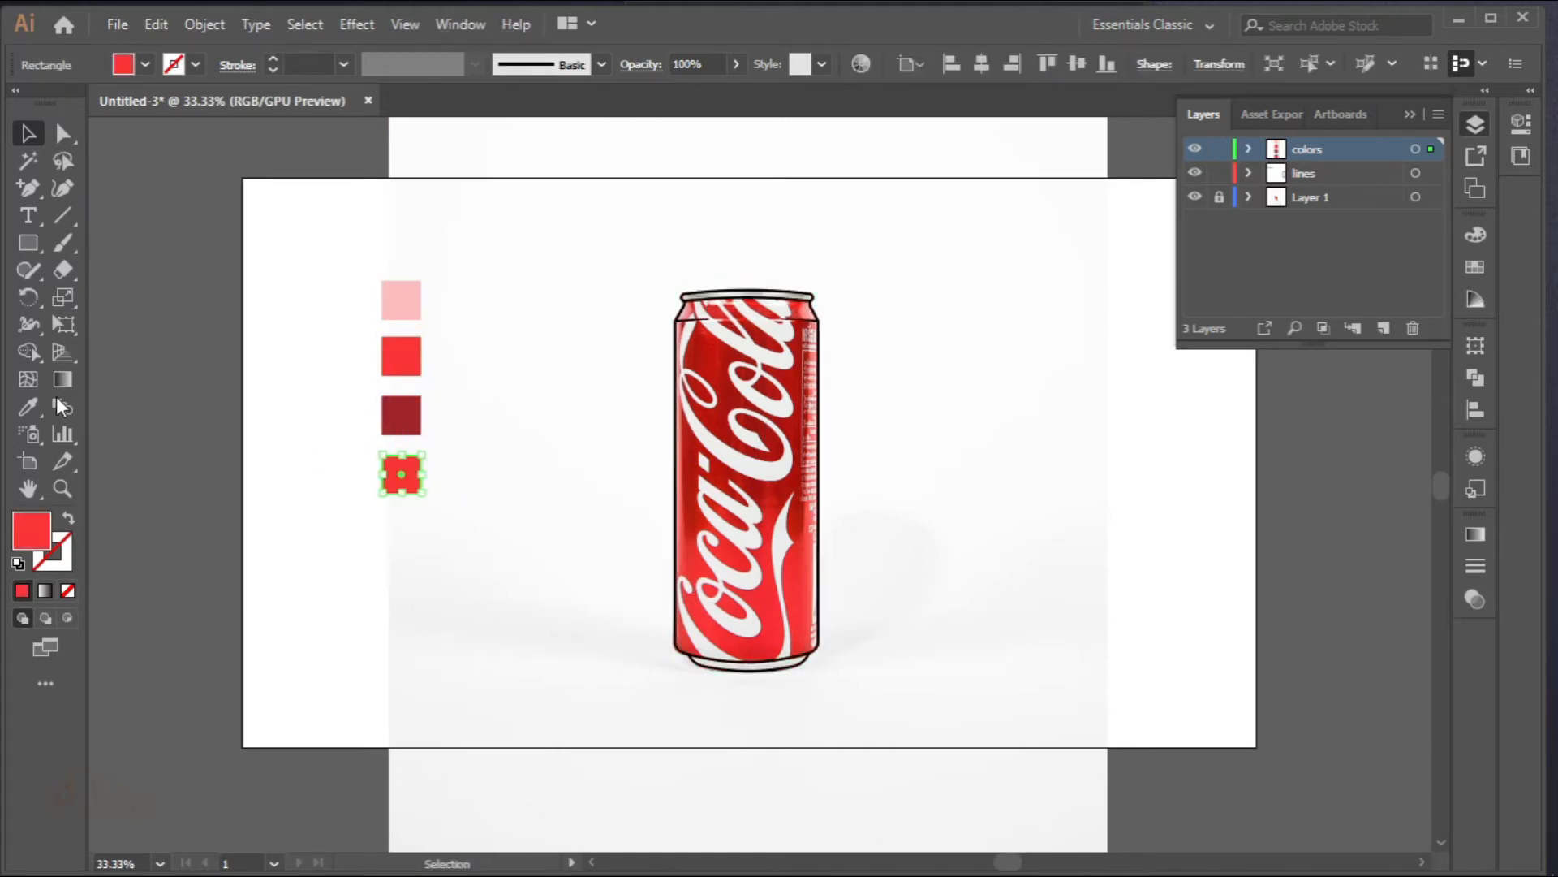
pyautogui.click(29, 407)
pyautogui.scroll(4, 740, 284)
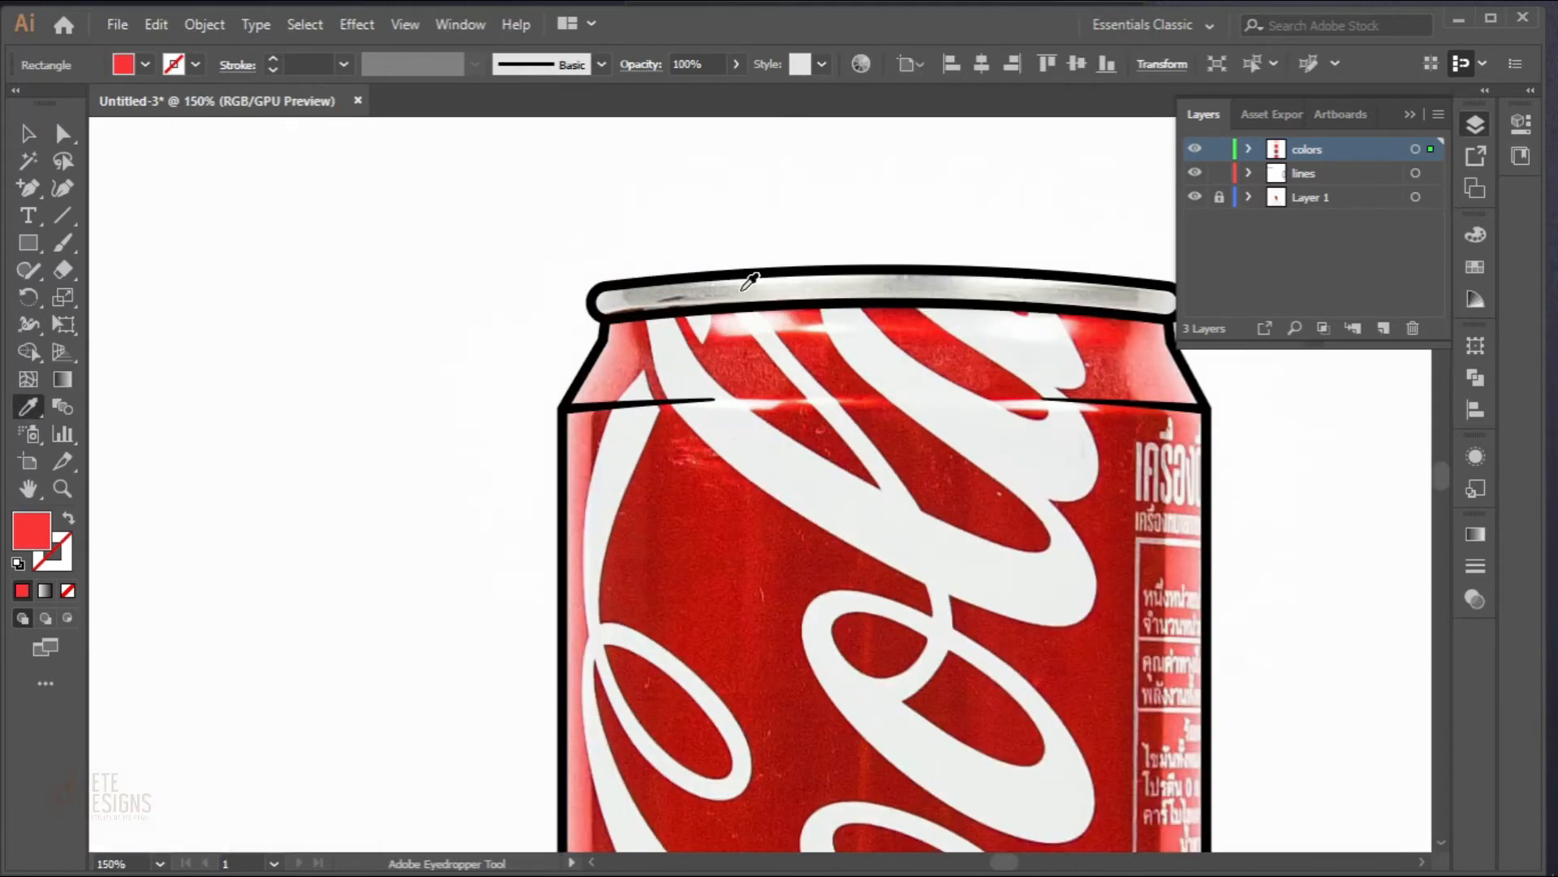
pyautogui.click(751, 285)
pyautogui.scroll(-7, 718, 357)
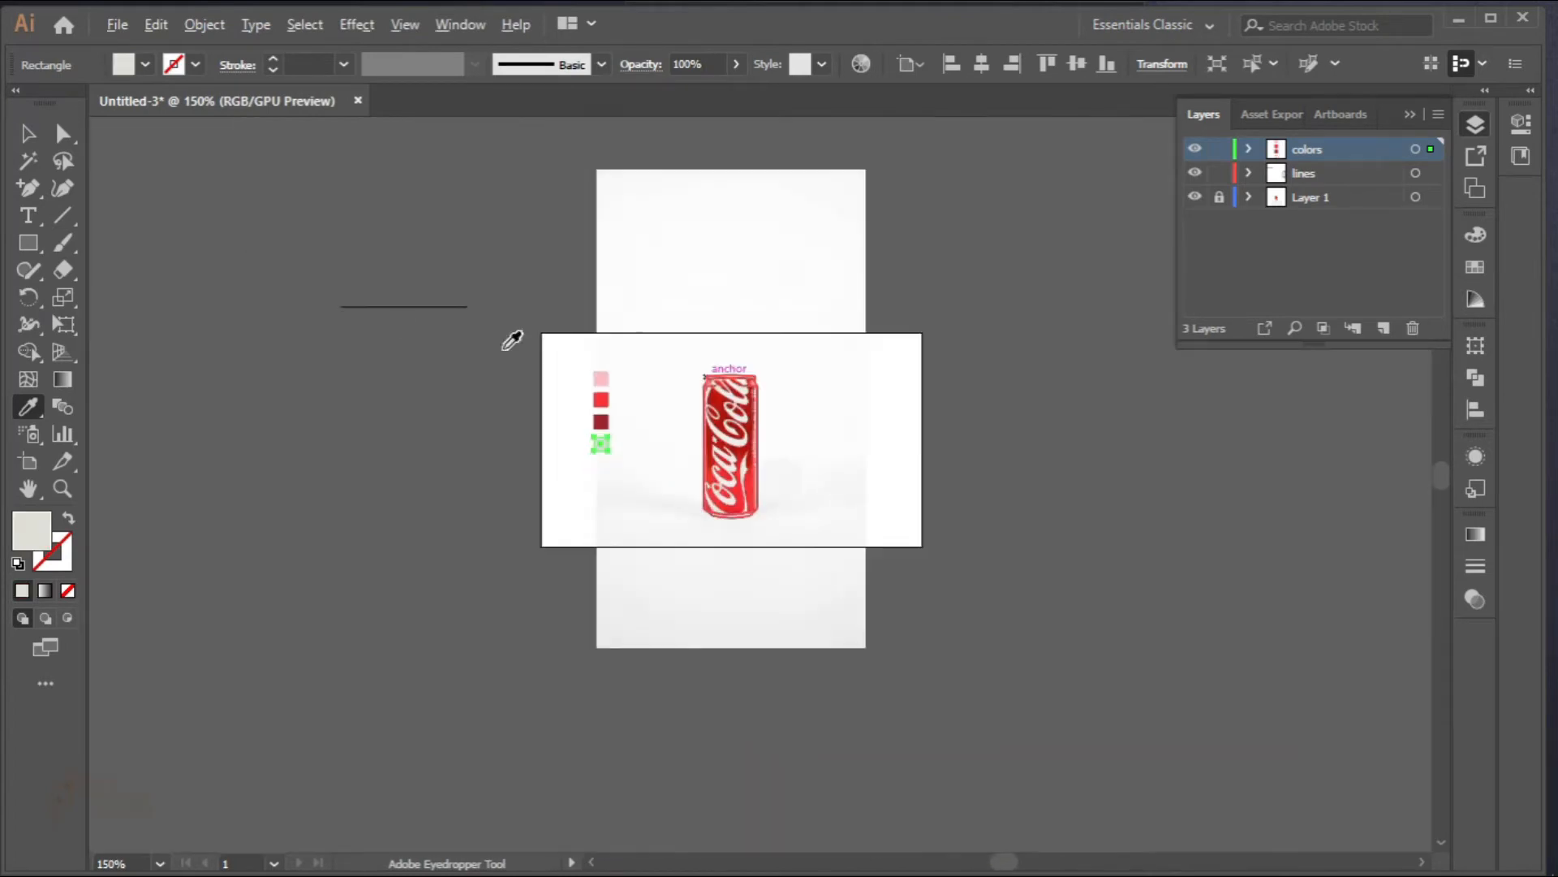
pyautogui.click(28, 133)
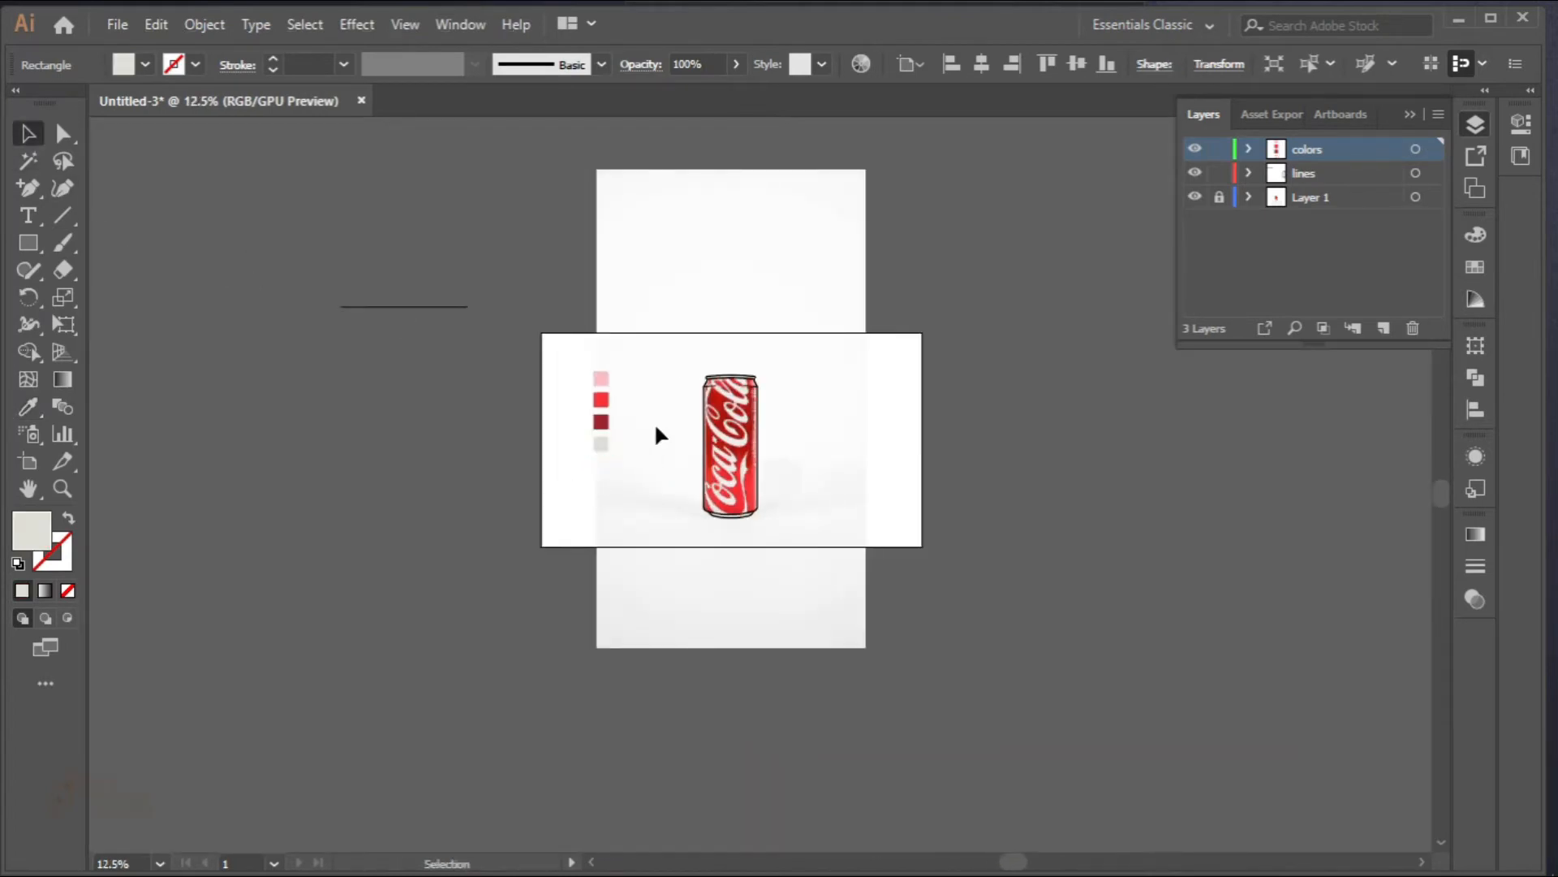
# Step: Deselect the swatches and reorder the colors layer so it sits between the lines layer and Layer 1
pyautogui.scroll(2, 659, 414)
pyautogui.moveTo(675, 448); pyautogui.dragTo(554, 440)
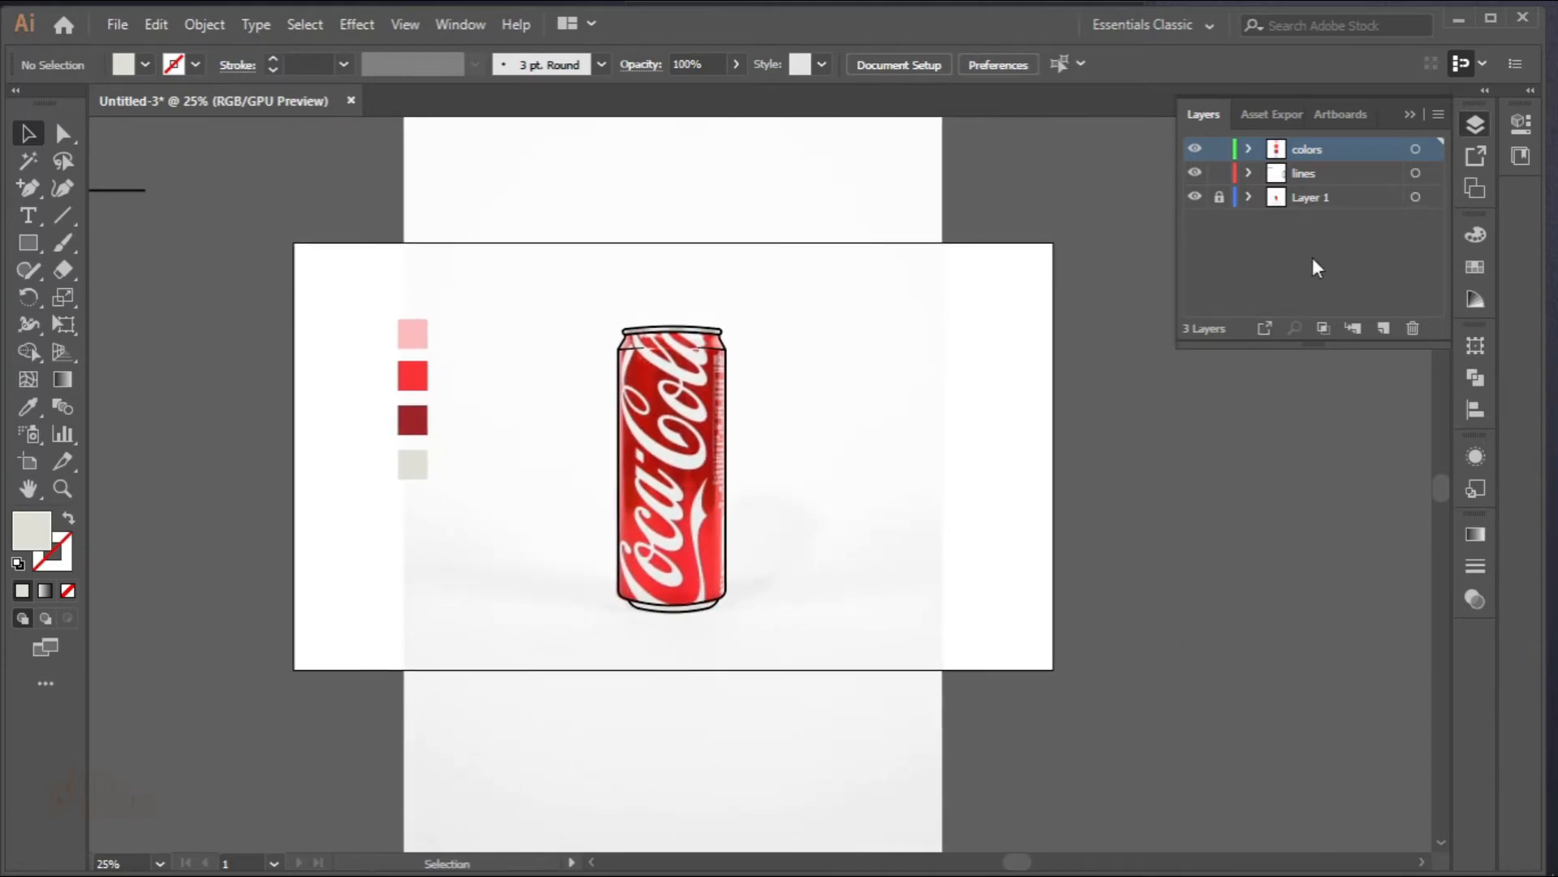
pyautogui.moveTo(1307, 151); pyautogui.dragTo(1307, 185)
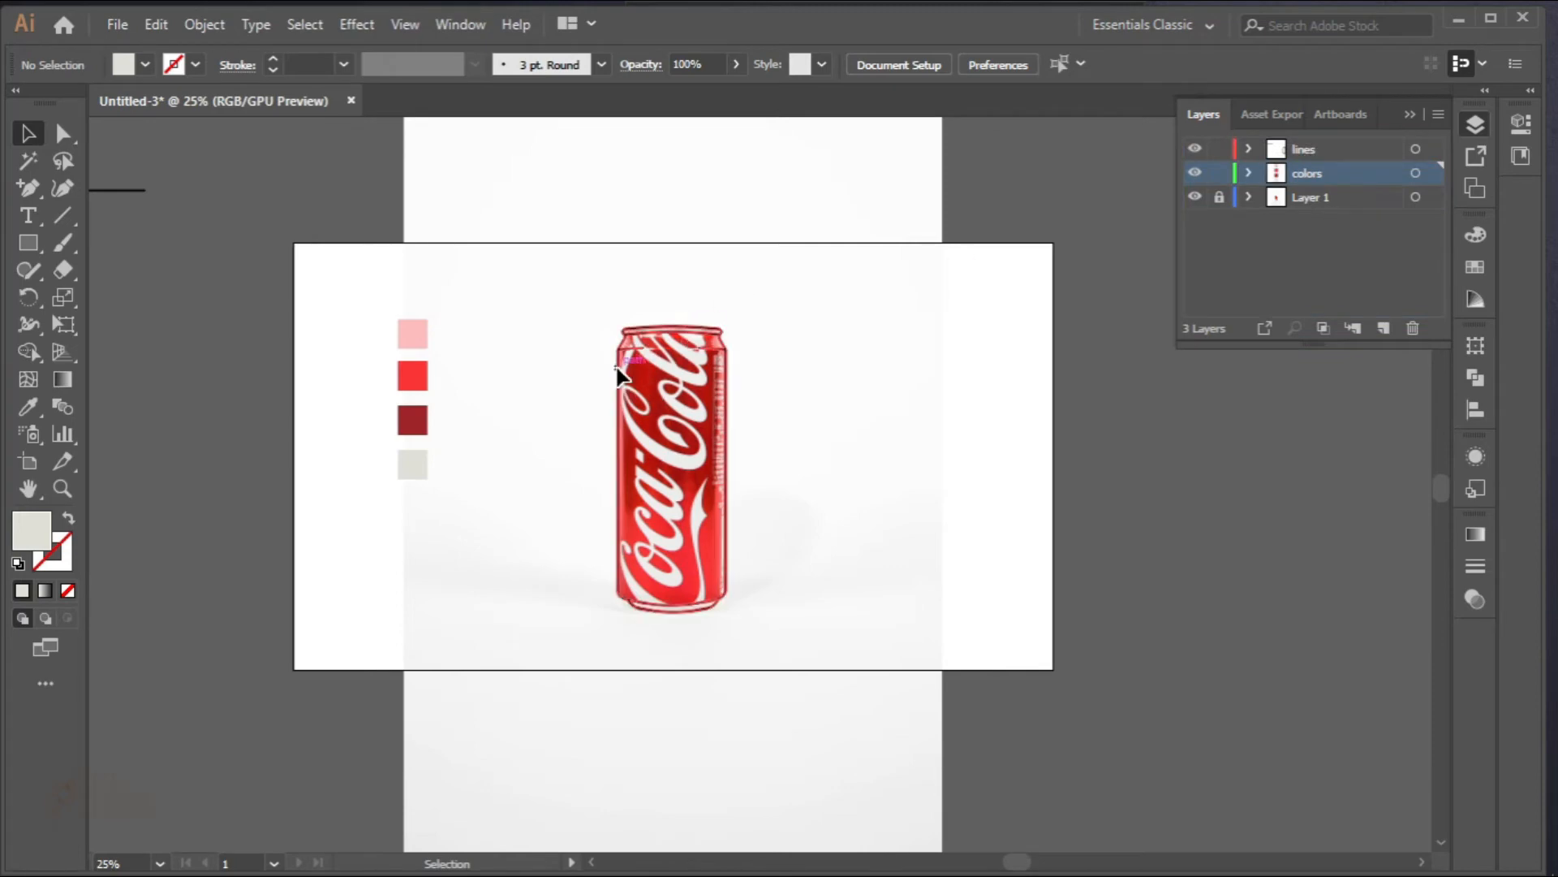
# Step: Start a body color shape with the Pen tool, curving along the rim's lower edge and continuing outside the can's right shoulder
pyautogui.scroll(-2, 675, 403)
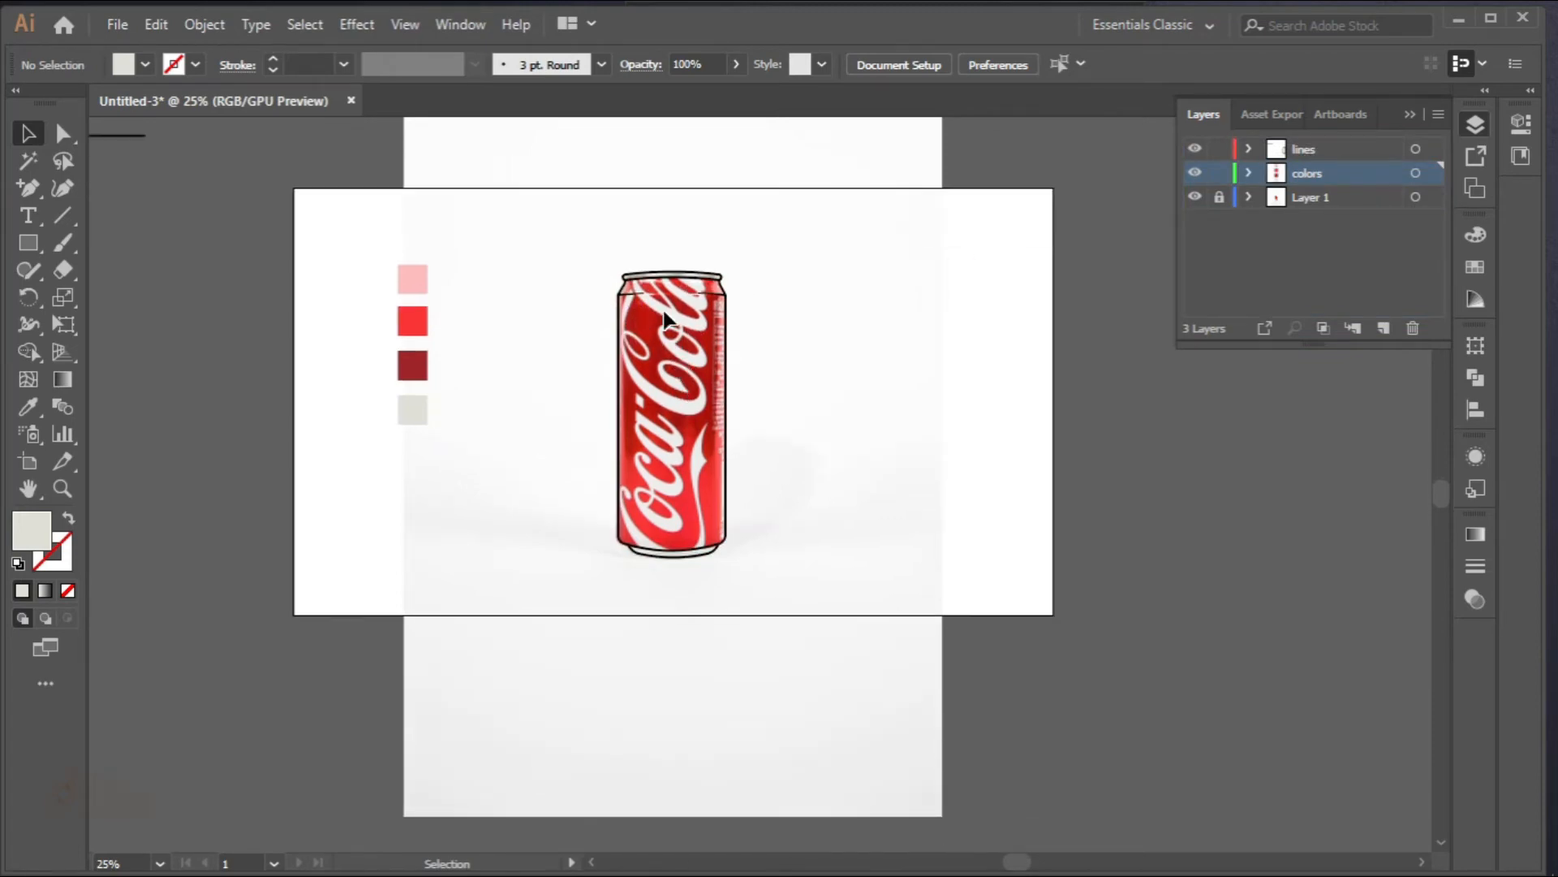
pyautogui.keyDown('alt'); pyautogui.scroll(1, 664, 311); pyautogui.keyUp('alt')
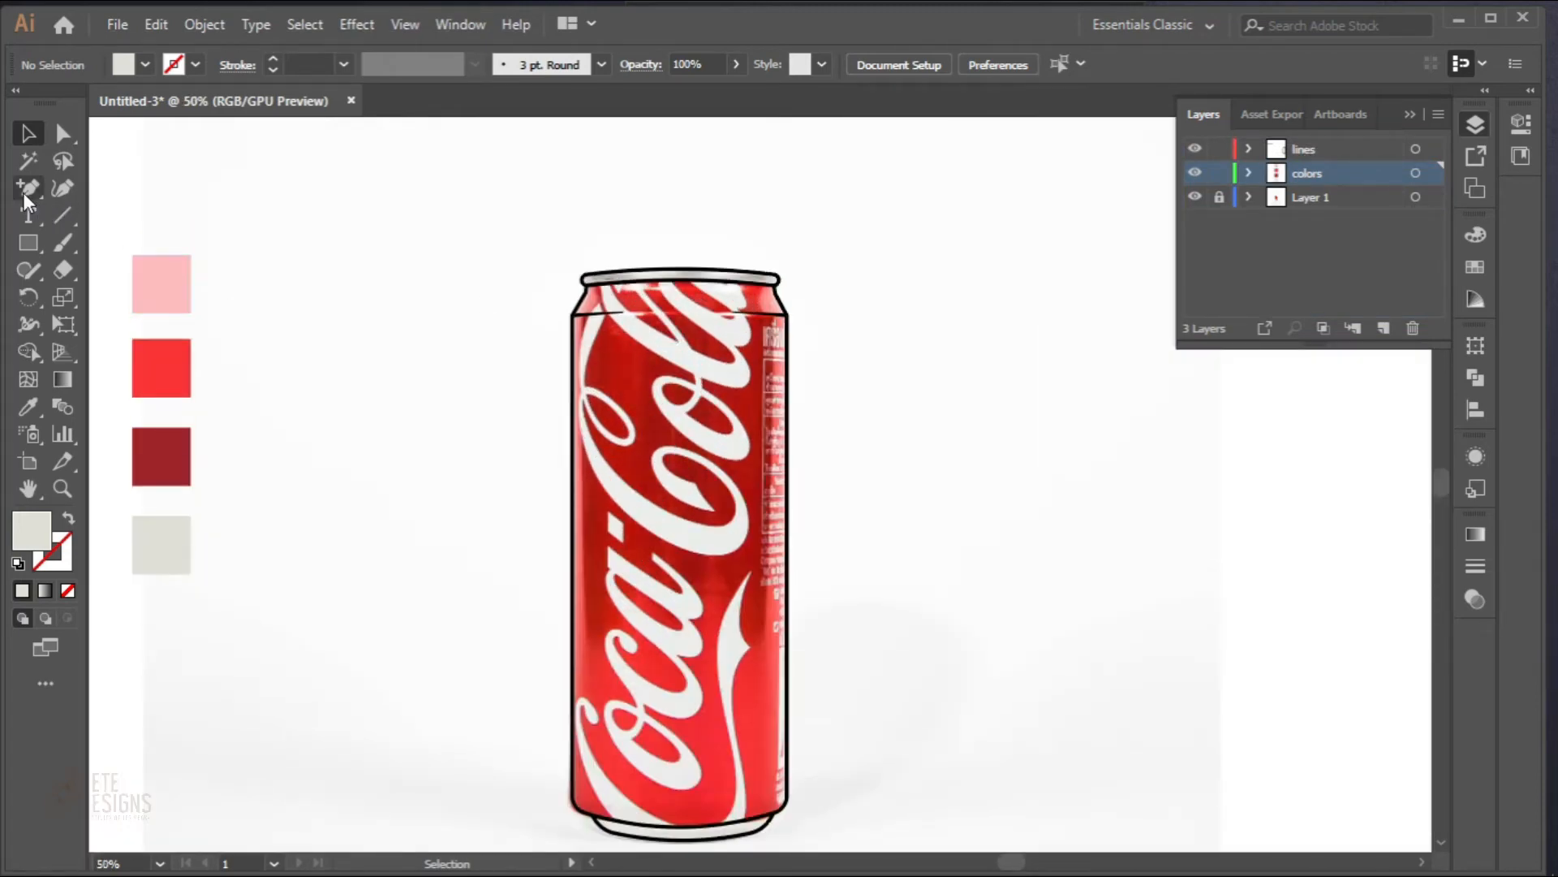
pyautogui.moveTo(23, 192); pyautogui.dragTo(87, 185)
pyautogui.keyDown('alt'); pyautogui.scroll(2, 659, 331); pyautogui.keyUp('alt')
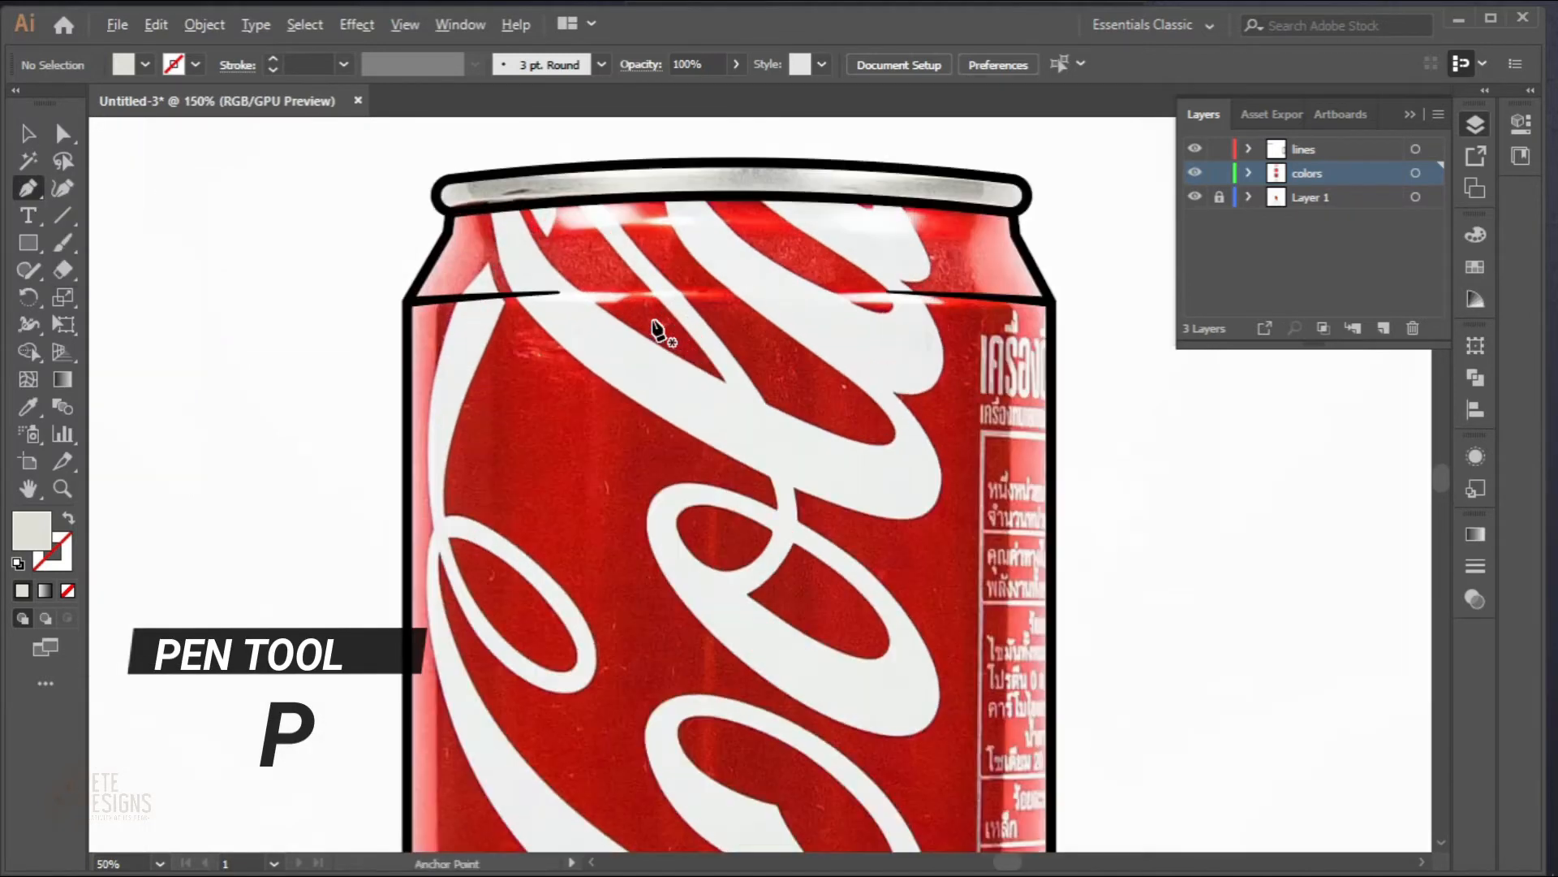
pyautogui.keyDown('alt'); pyautogui.scroll(-2, 612, 312); pyautogui.keyUp('alt')
pyautogui.scroll(1, 545, 276)
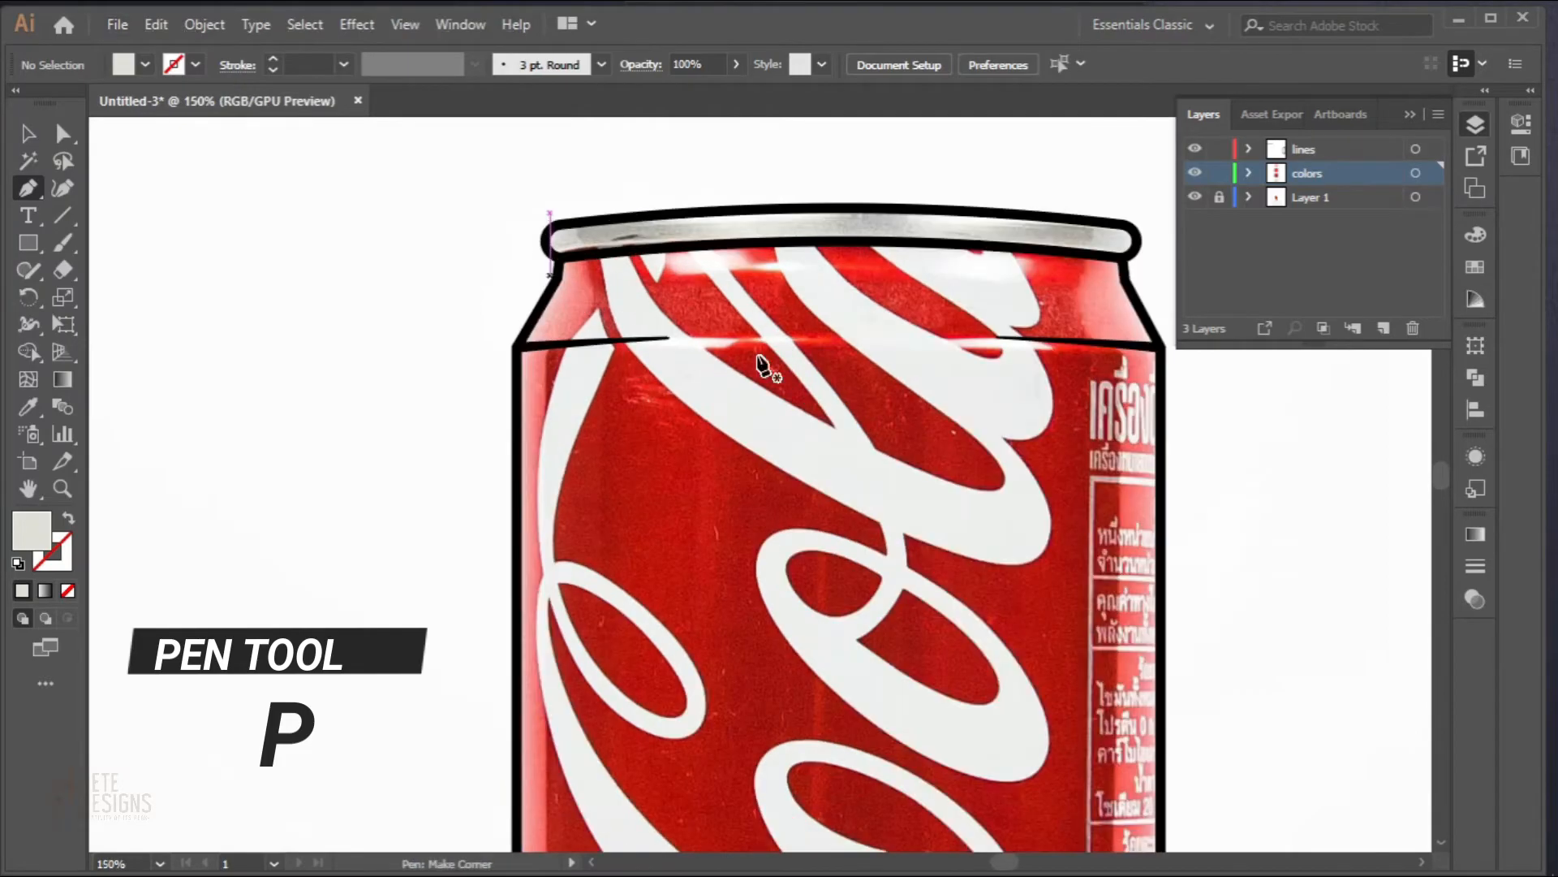
pyautogui.moveTo(584, 307); pyautogui.dragTo(407, 324)
pyautogui.click(362, 279)
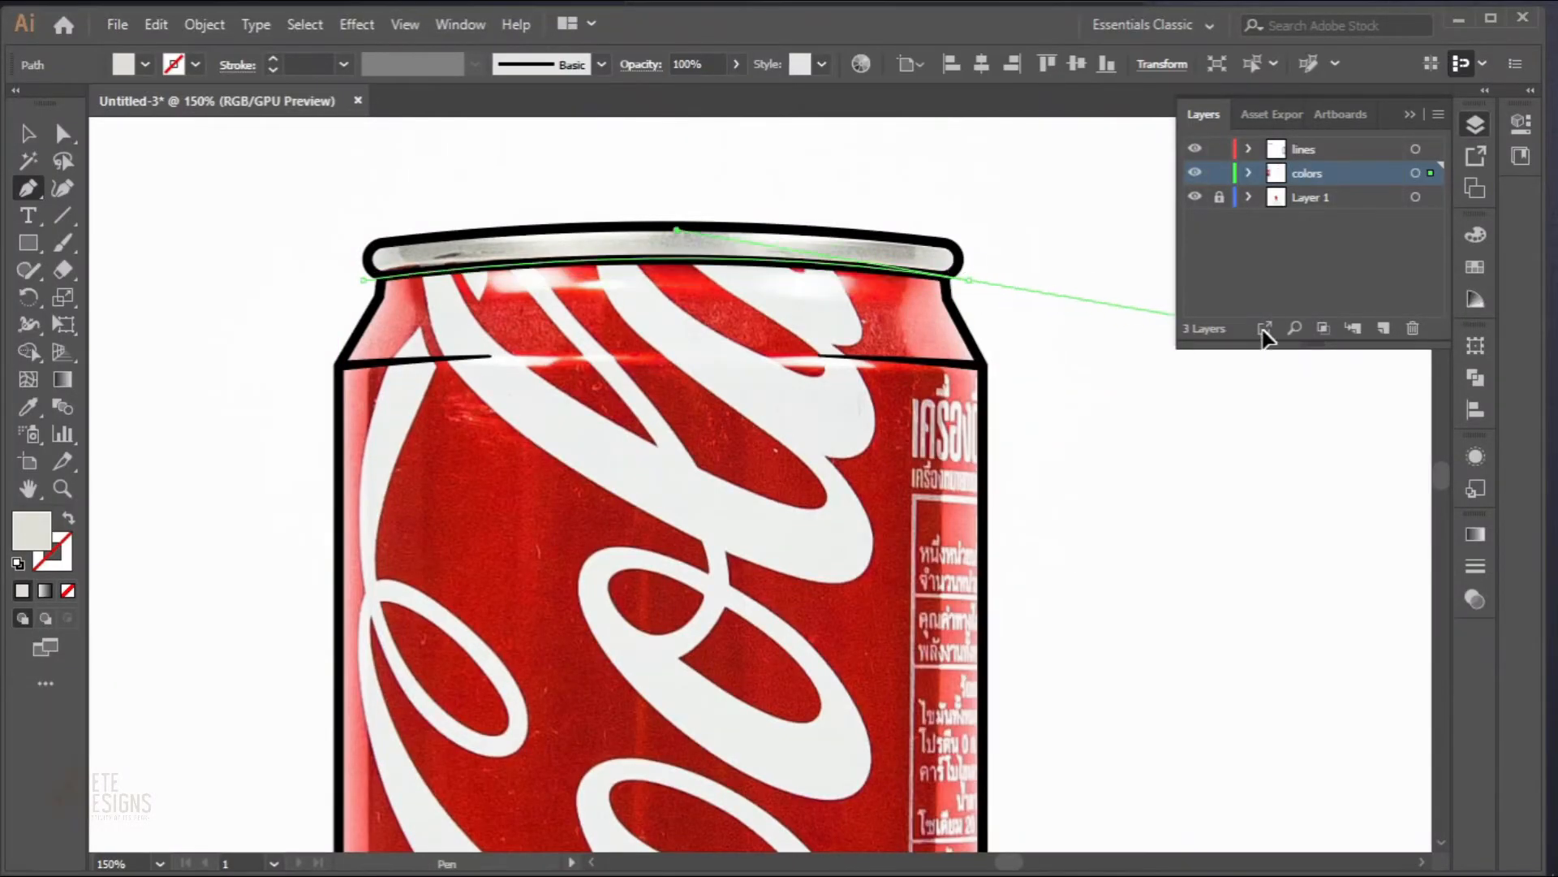
pyautogui.click(966, 280)
pyautogui.click(1028, 421)
# Step: Continue the body color shape straight down outside the can's right edge to its lower corner
pyautogui.scroll(-3, 1055, 349)
pyautogui.scroll(1, 1063, 333)
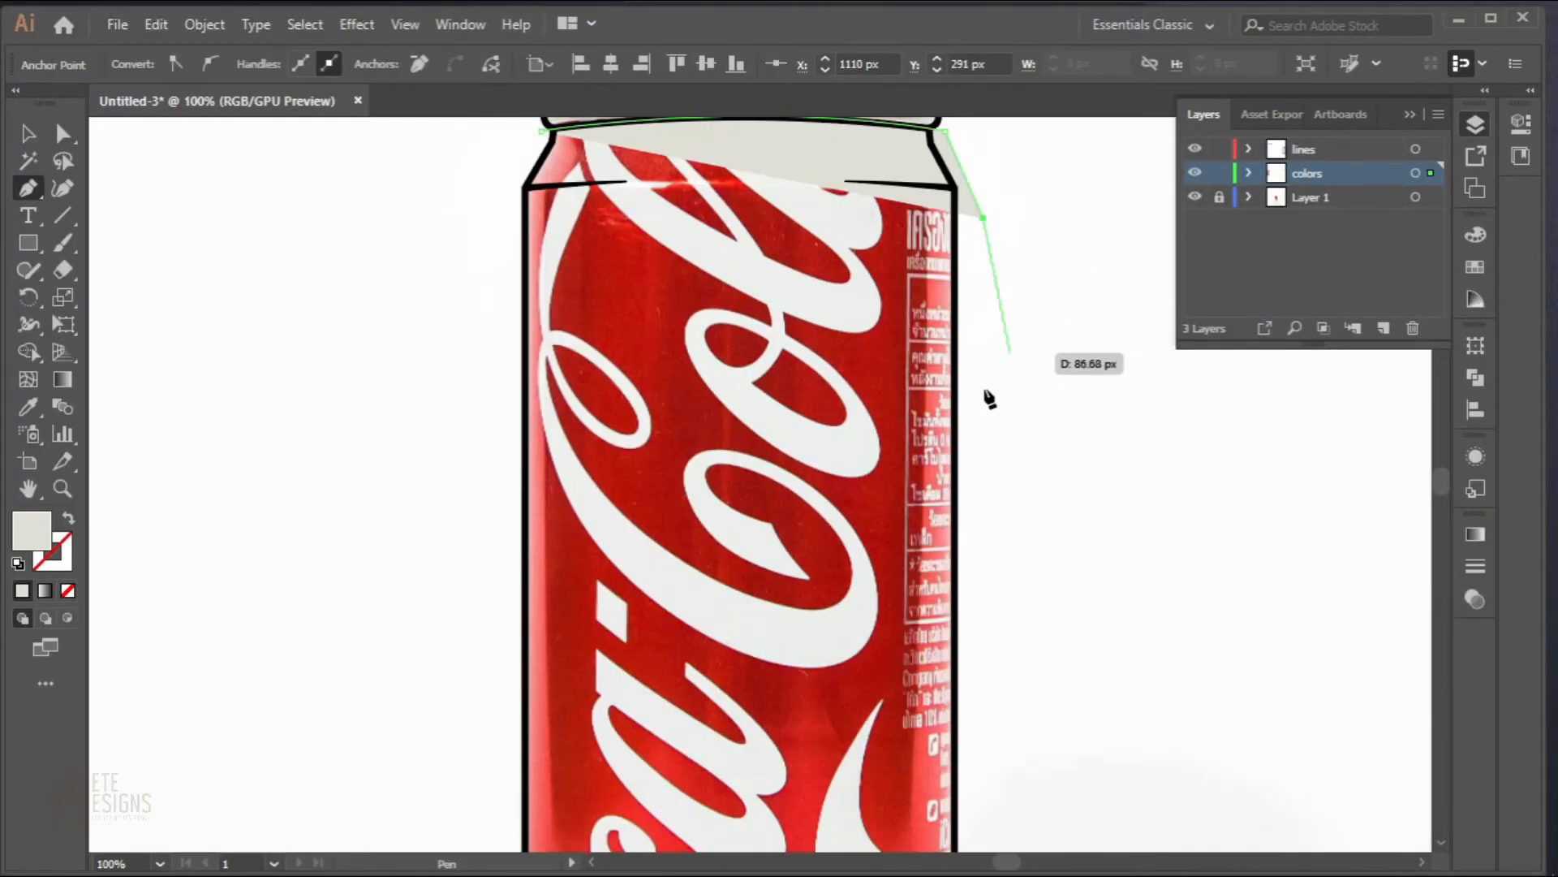
pyautogui.scroll(-1, 985, 393)
pyautogui.scroll(-3, 957, 678)
pyautogui.click(984, 546)
pyautogui.scroll(2, 985, 547)
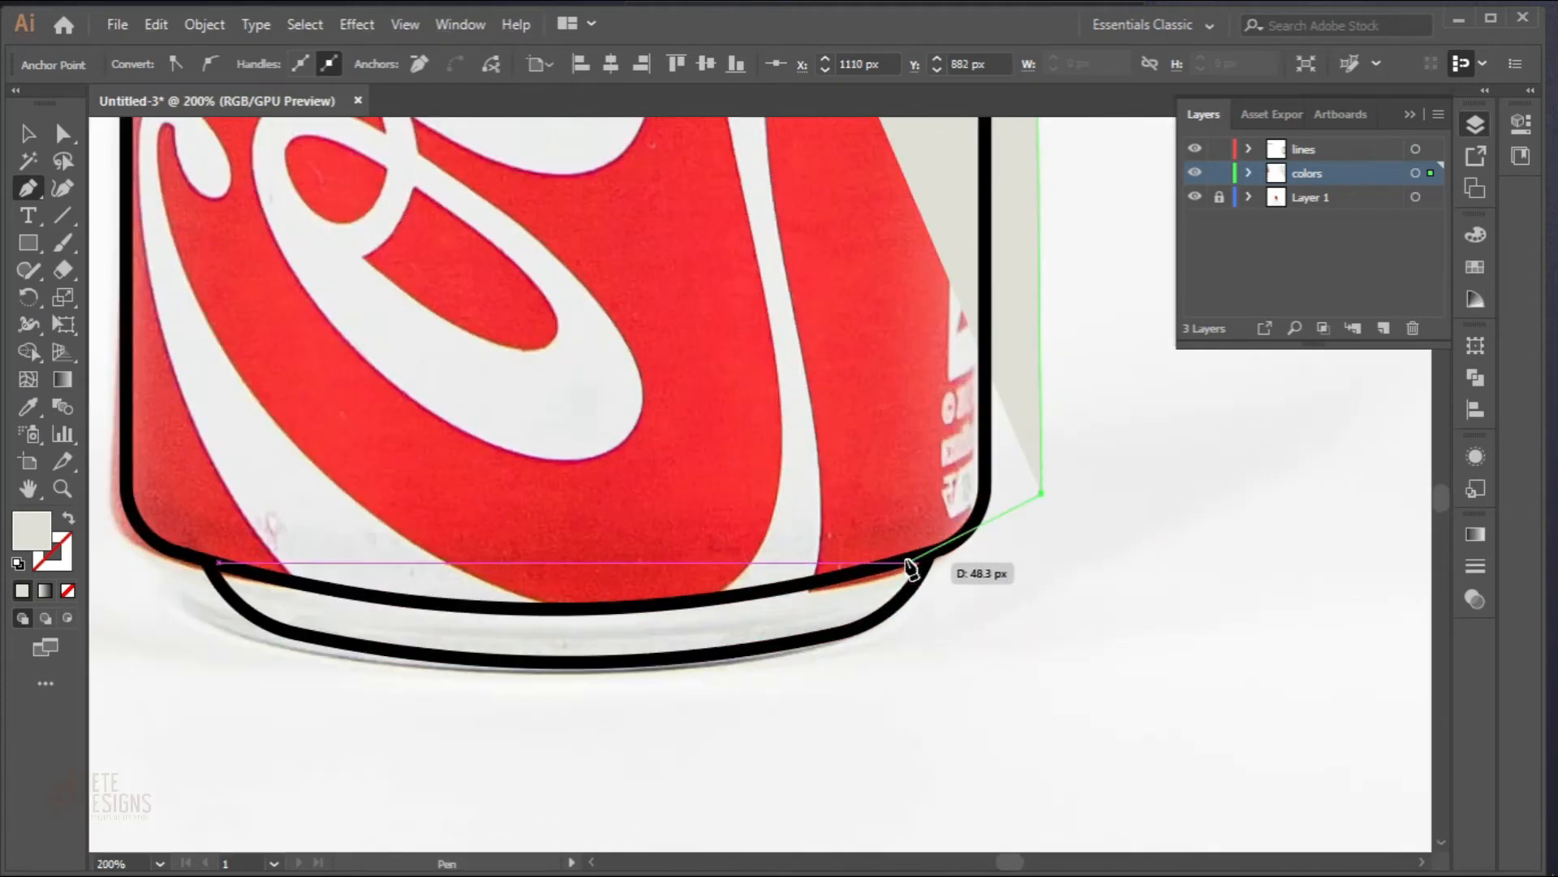
# Step: Curve the body shape along the can's bottom line, bring it up outside the left edge and close it at the rim
pyautogui.moveTo(911, 565); pyautogui.dragTo(851, 579)
pyautogui.scroll(1, 851, 580)
pyautogui.moveTo(192, 547); pyautogui.dragTo(216, 450)
pyautogui.scroll(10, 470, 569)
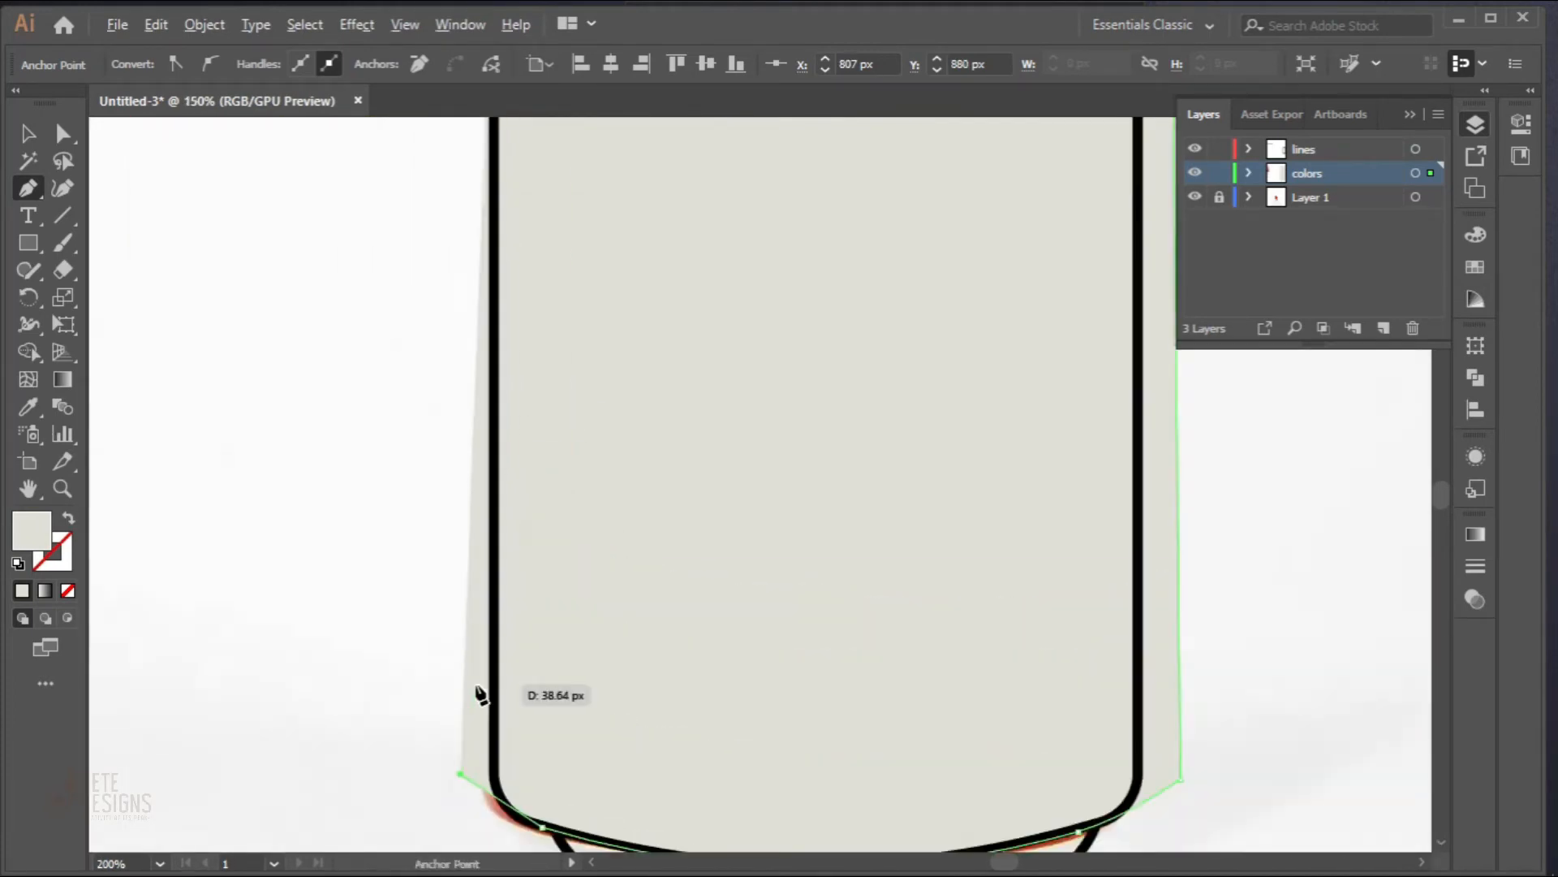
pyautogui.click(528, 237)
pyautogui.scroll(-3, 529, 236)
# Step: Fill the body shape with the bright red swatch's color using the Eyedropper
pyautogui.click(28, 133)
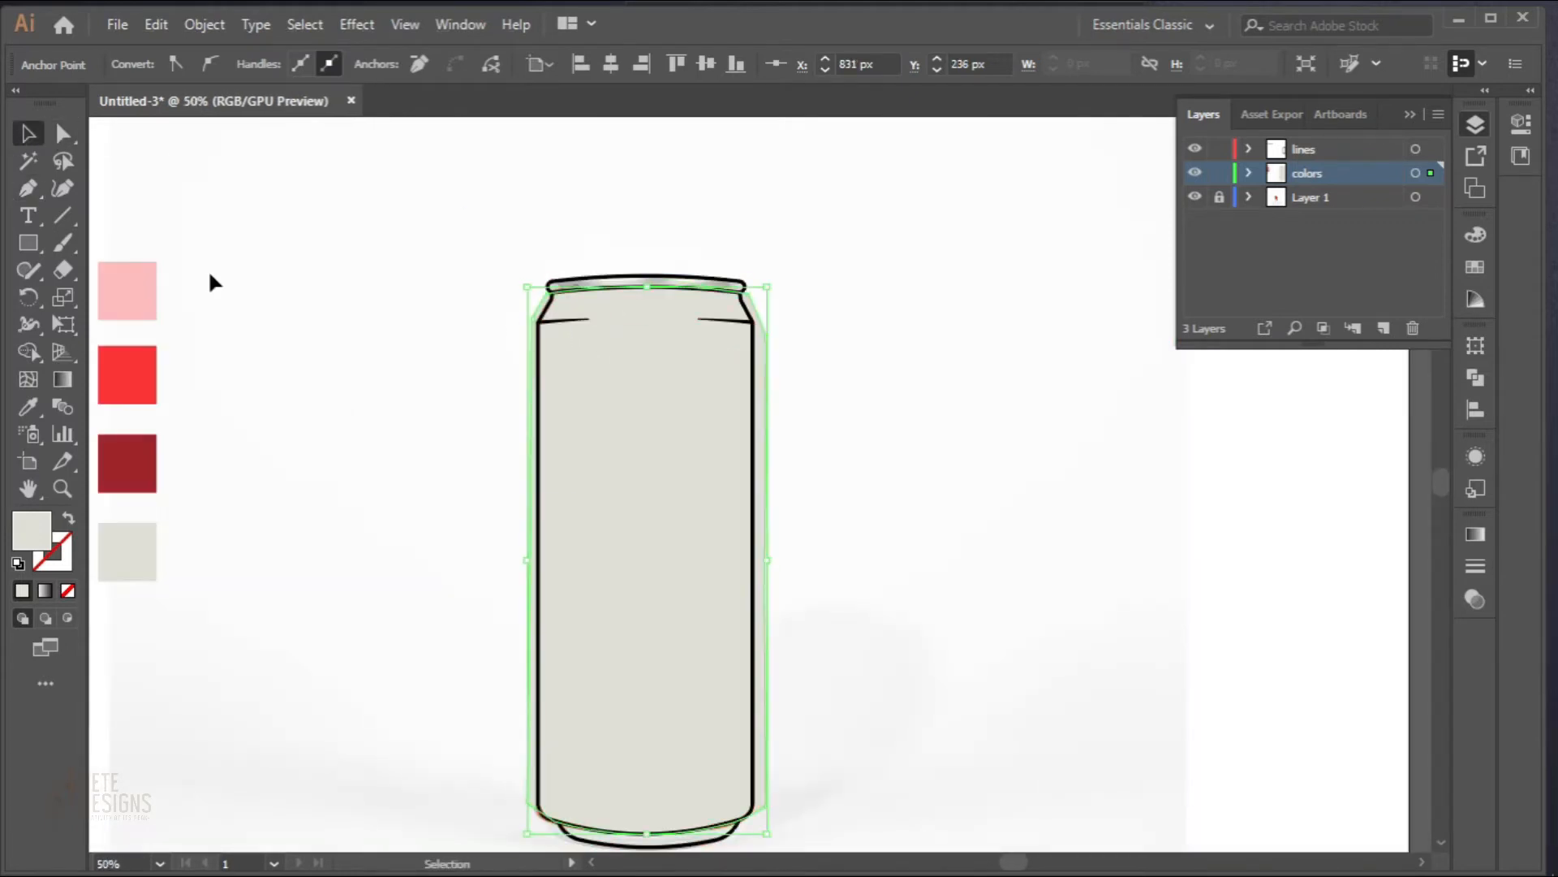
pyautogui.click(208, 269)
pyautogui.click(620, 513)
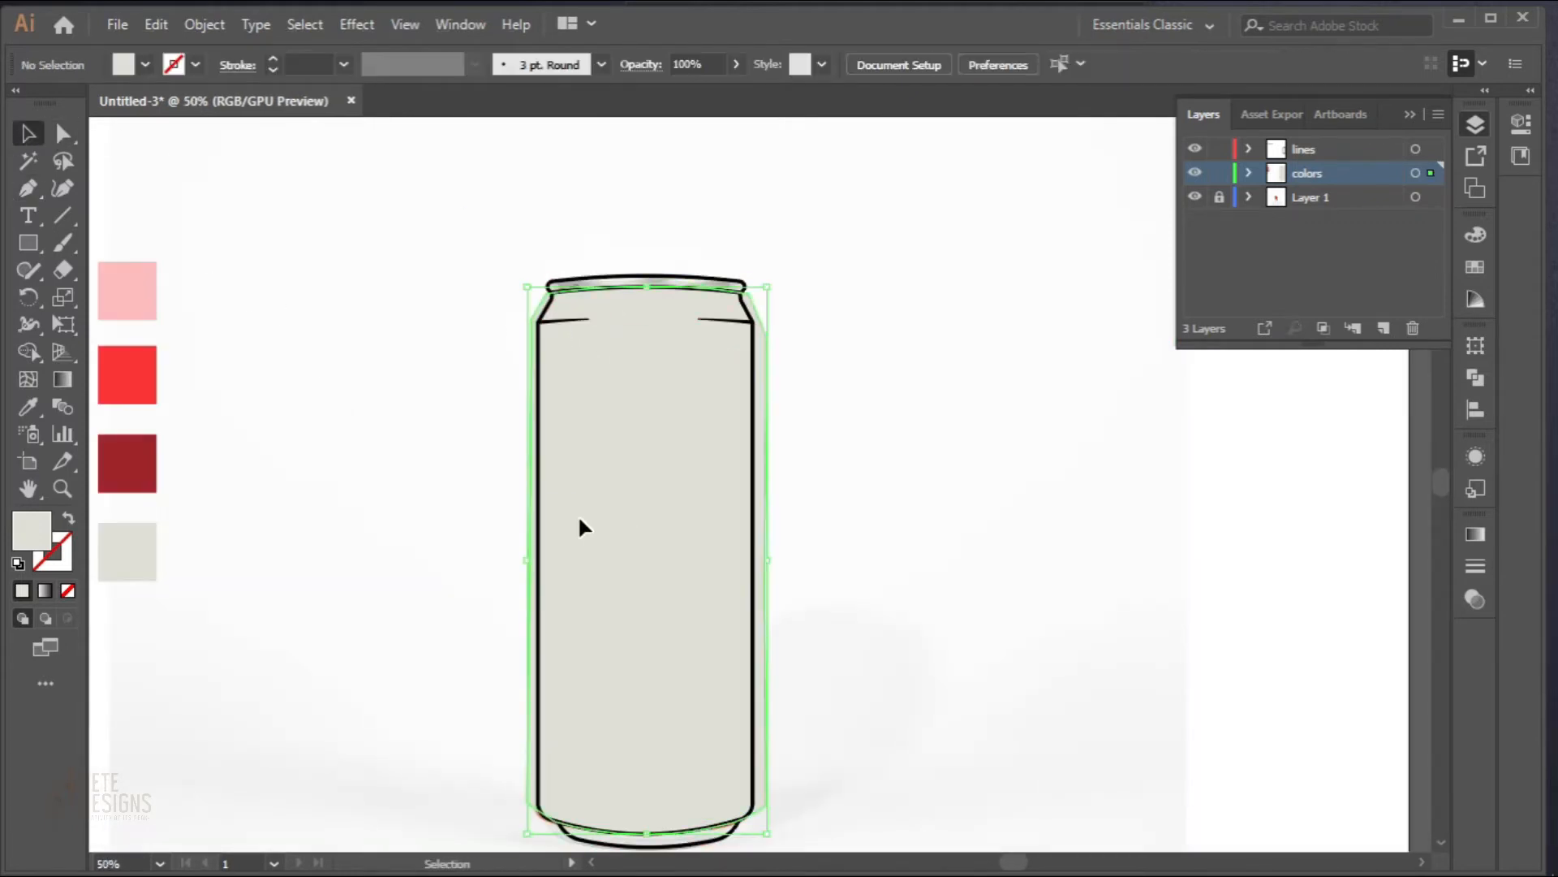
pyautogui.click(27, 407)
pyautogui.click(128, 374)
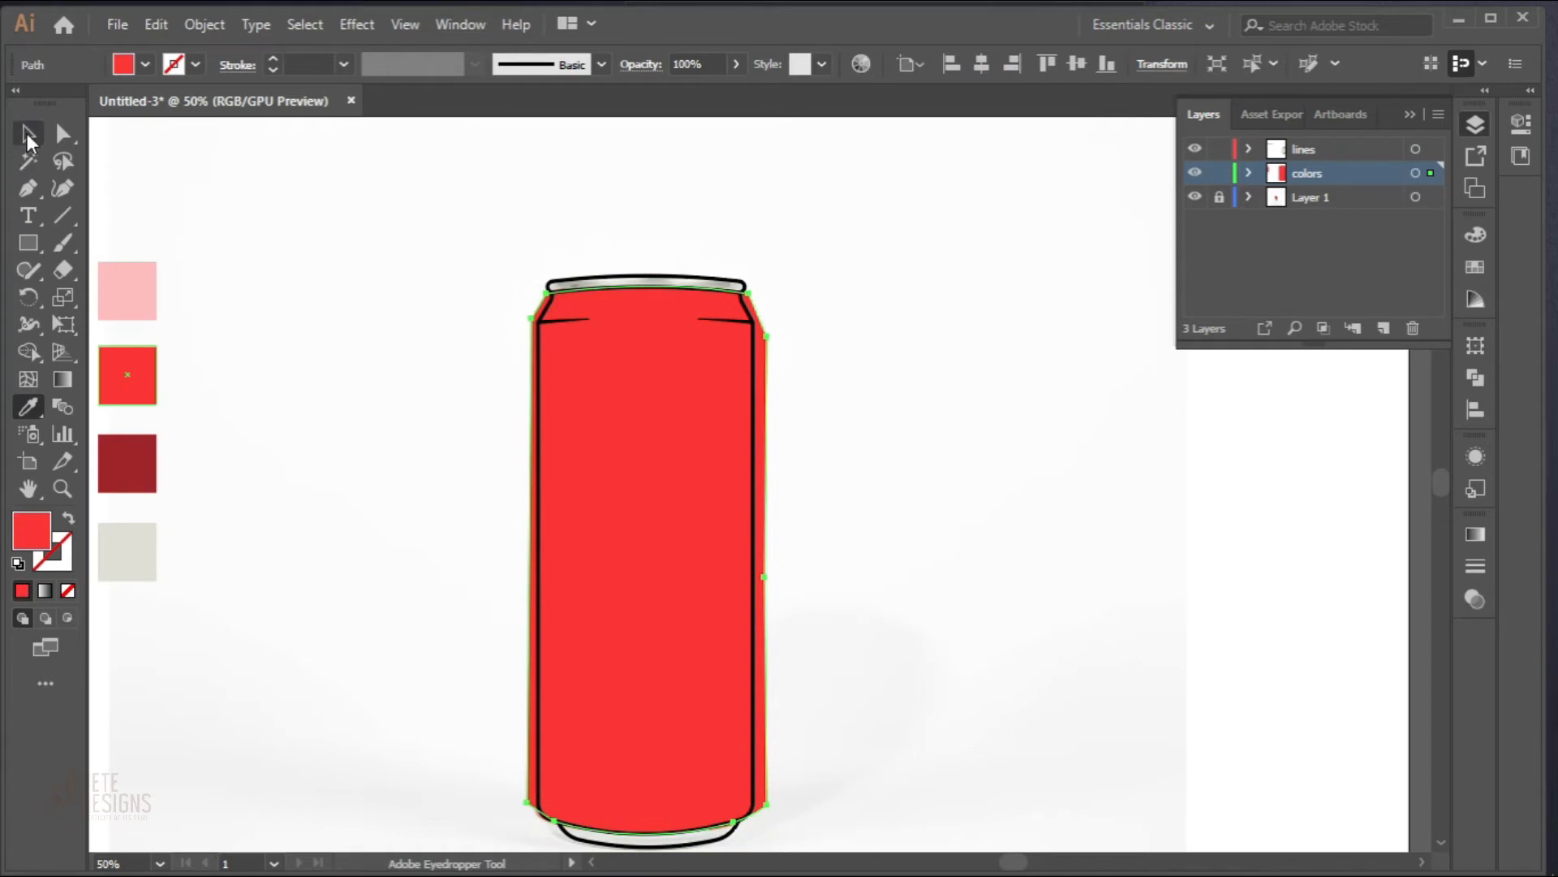
# Step: Load the light grey swatch's fill and start a rim shape with the Pen tool, curving along the rim's upper edge
pyautogui.click(28, 134)
pyautogui.scroll(3, 606, 264)
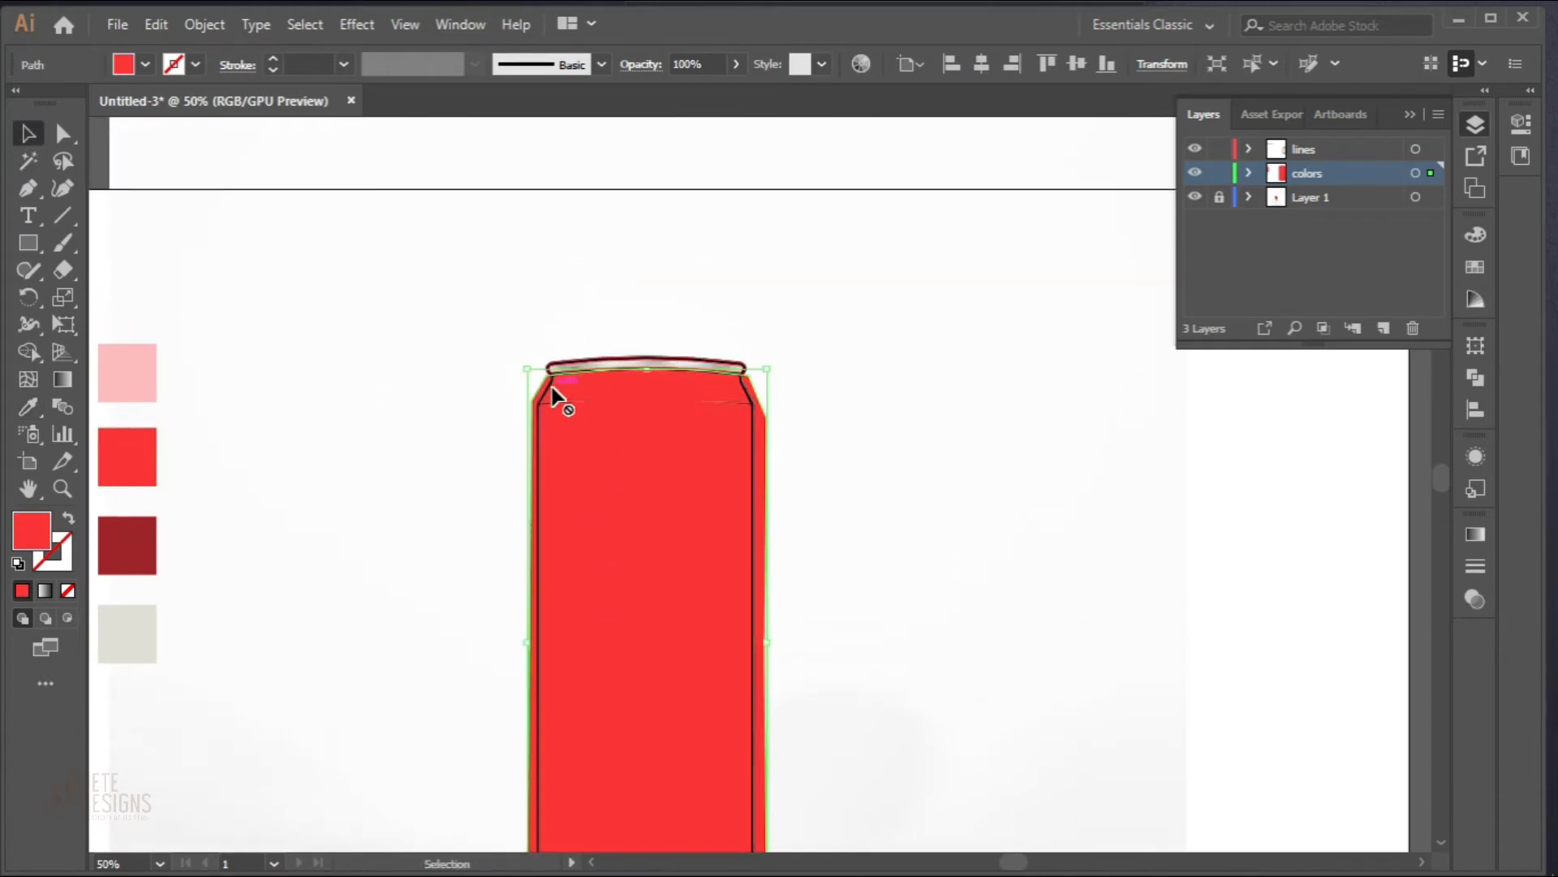
pyautogui.scroll(2, 551, 385)
pyautogui.moveTo(634, 363); pyautogui.dragTo(833, 302)
pyautogui.scroll(-2, 226, 475)
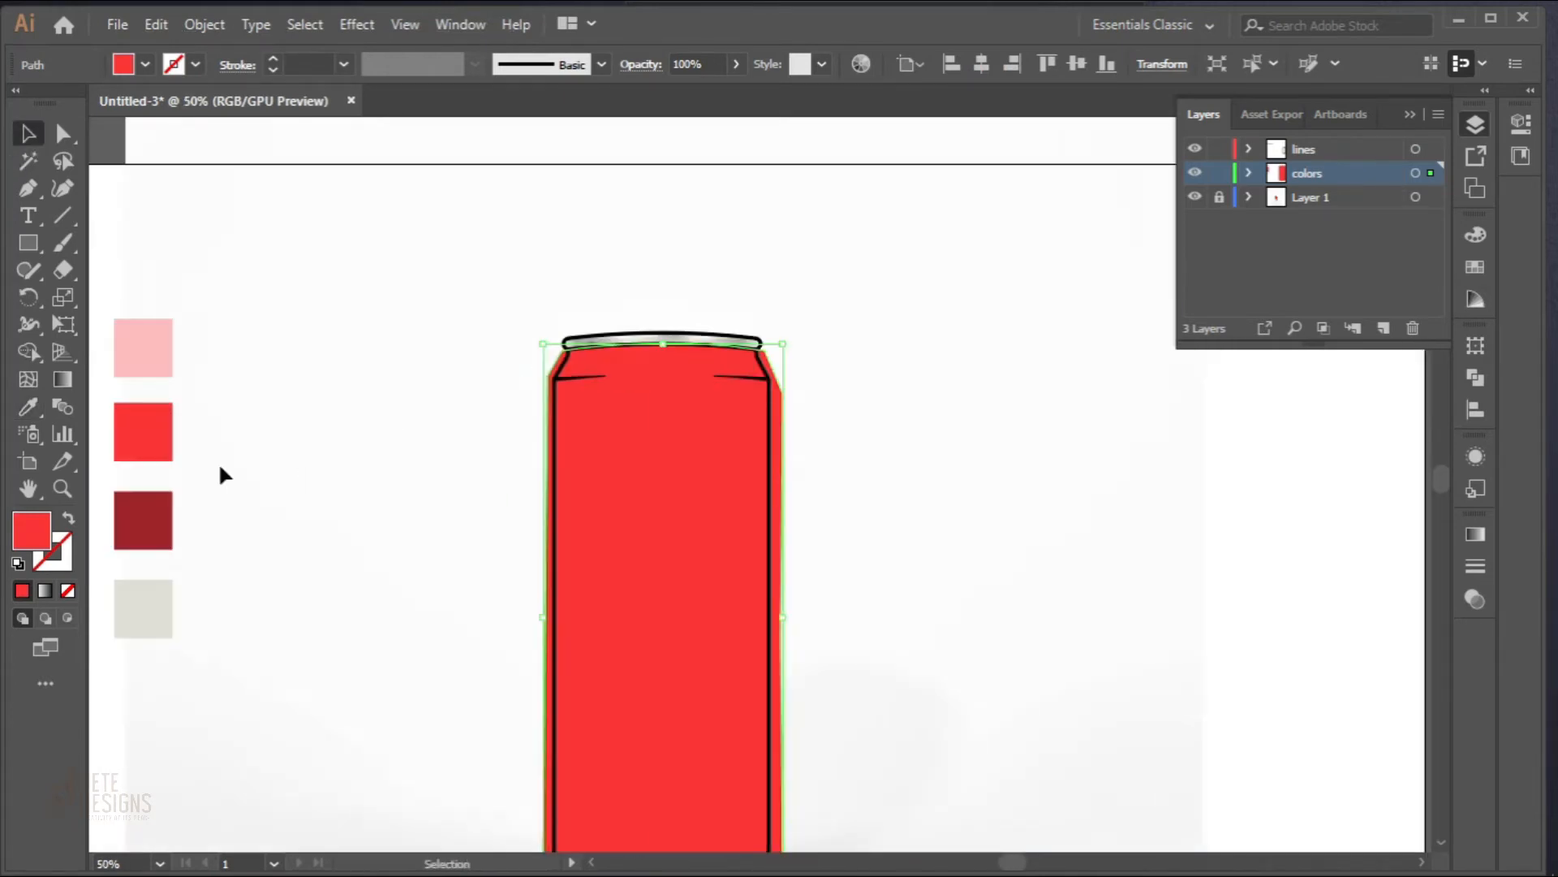
pyautogui.click(143, 596)
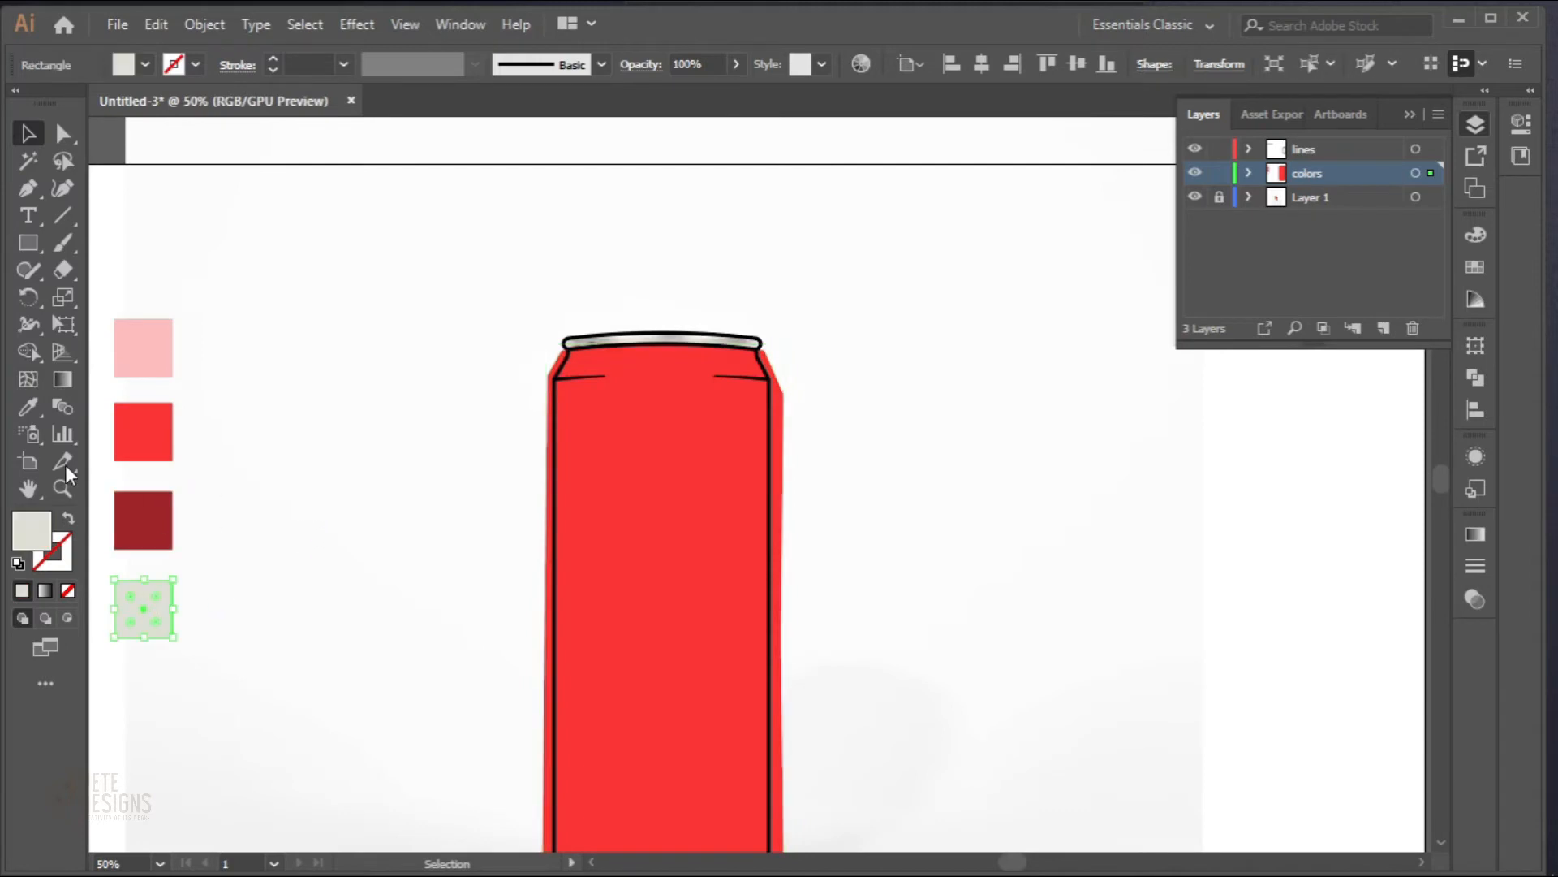
pyautogui.scroll(3, 559, 343)
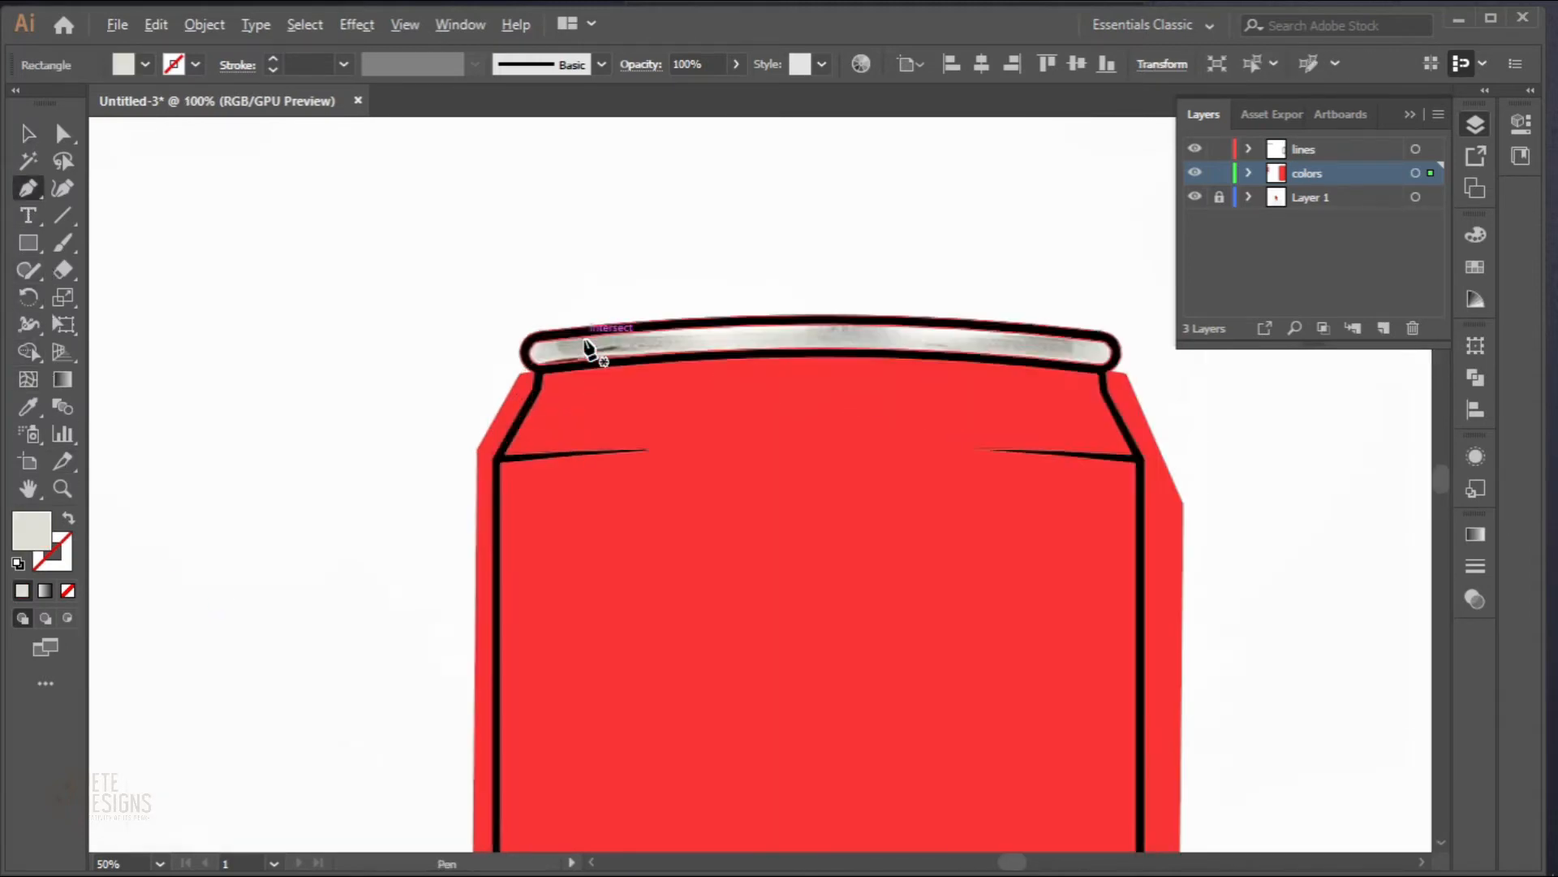
pyautogui.moveTo(685, 414); pyautogui.dragTo(504, 446)
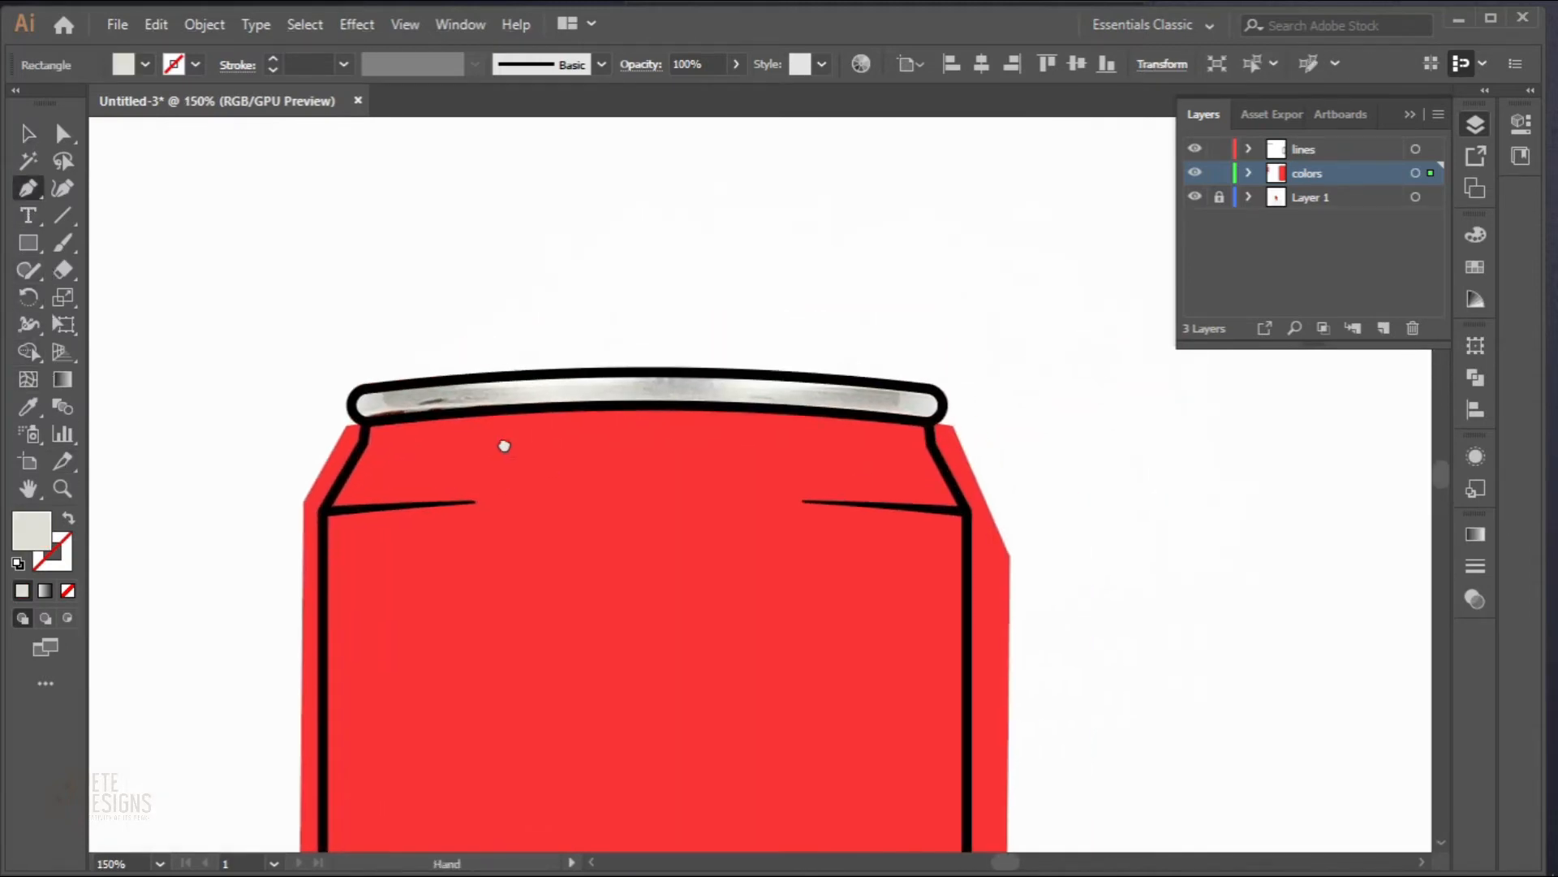
pyautogui.click(344, 397)
pyautogui.moveTo(950, 391); pyautogui.dragTo(1391, 449)
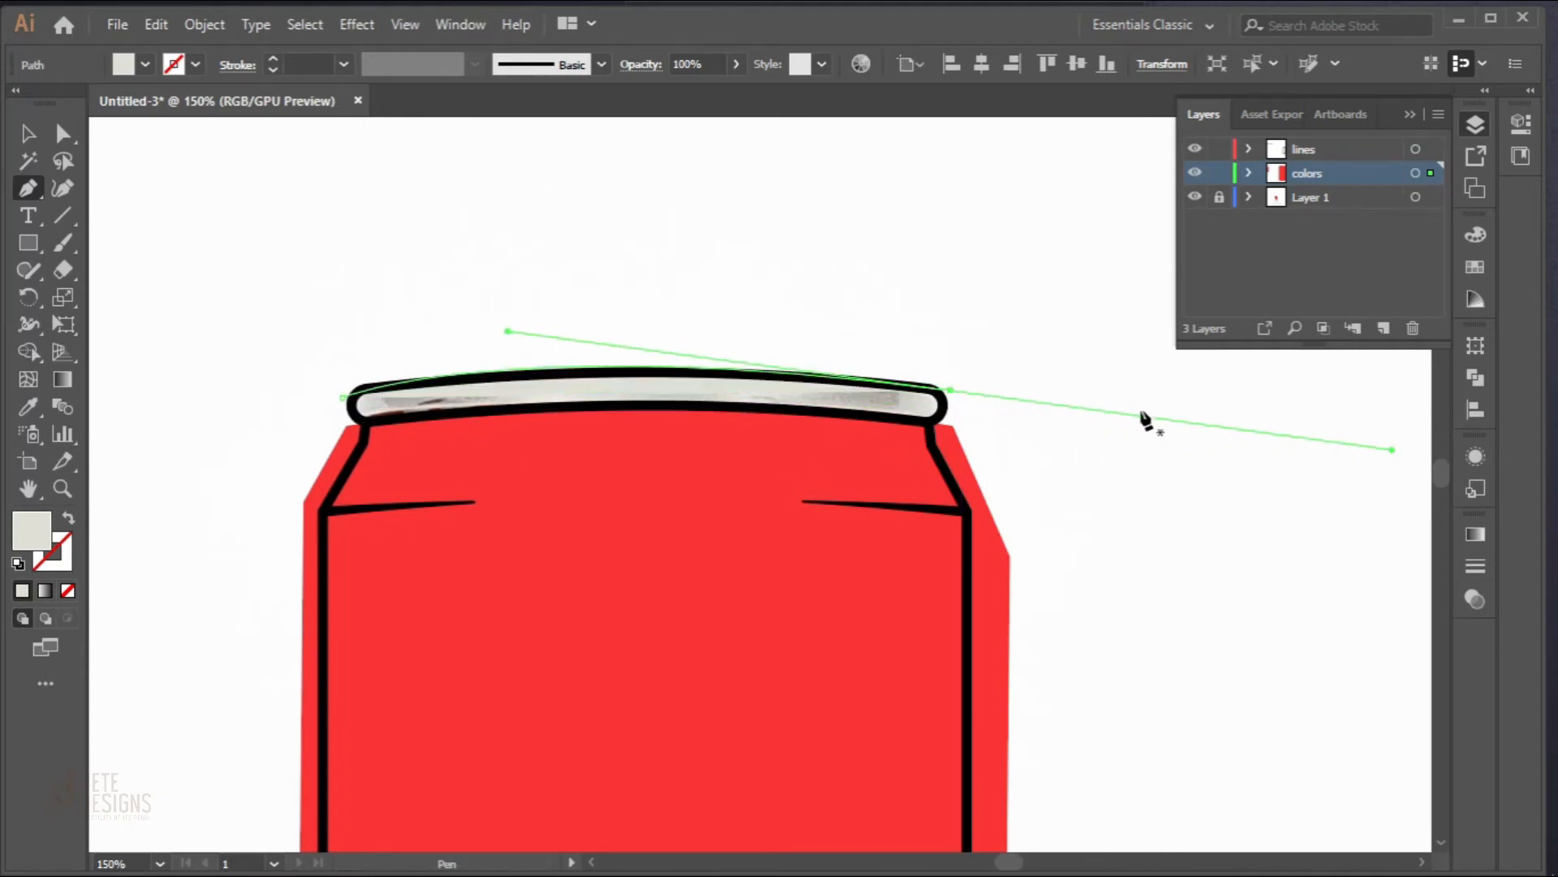
# Step: Continue the grey rim shape around the right end, curve it along the lower edge and close it at the left end
pyautogui.click(949, 390)
pyautogui.moveTo(926, 424); pyautogui.dragTo(891, 445)
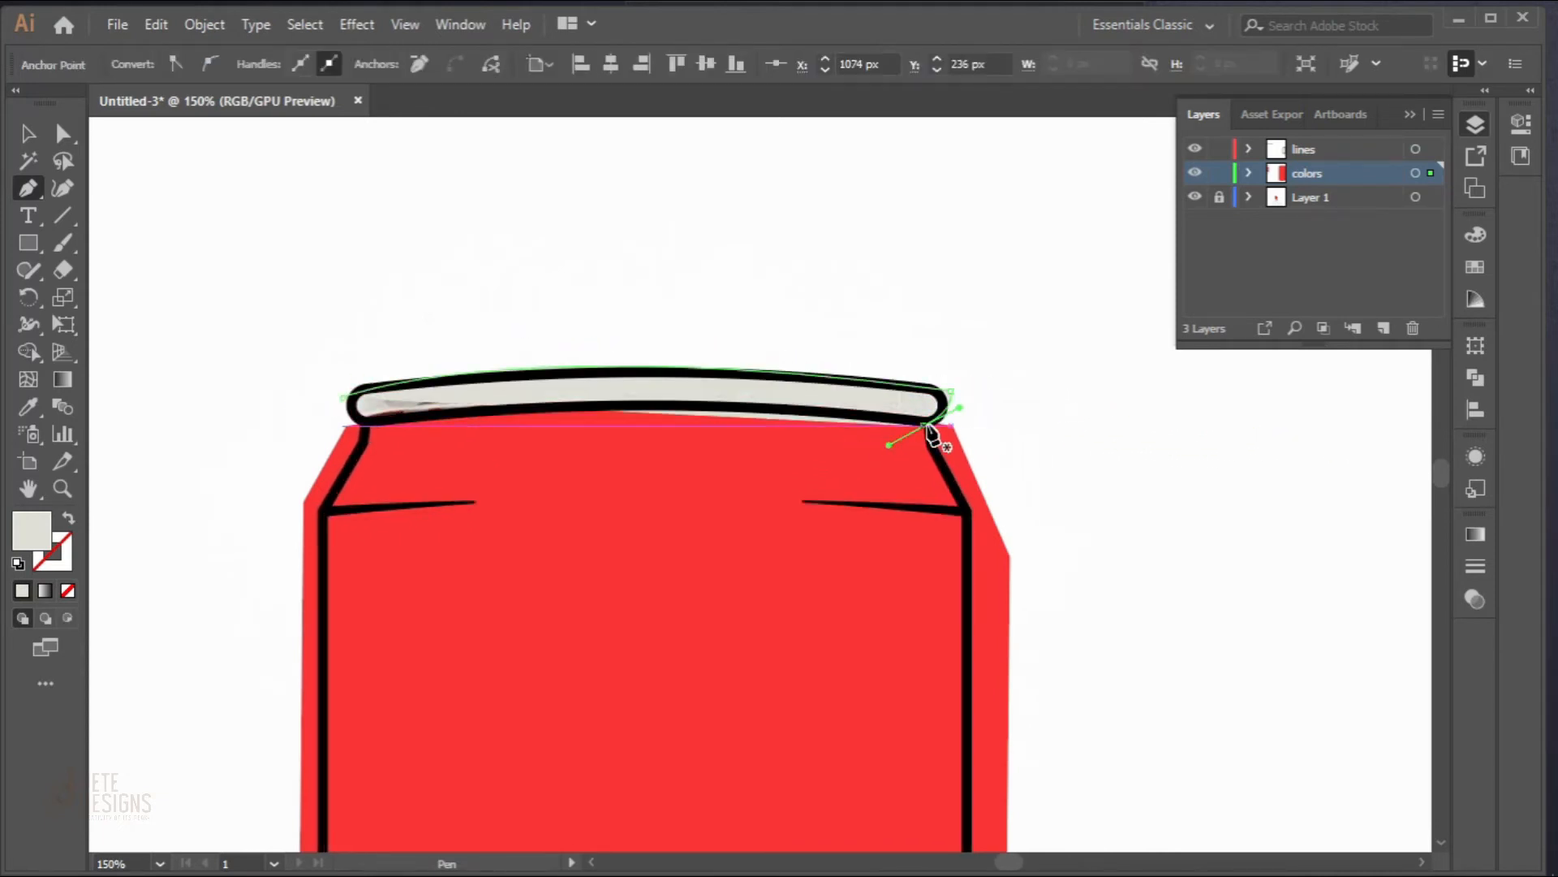
pyautogui.moveTo(369, 420); pyautogui.dragTo(265, 445)
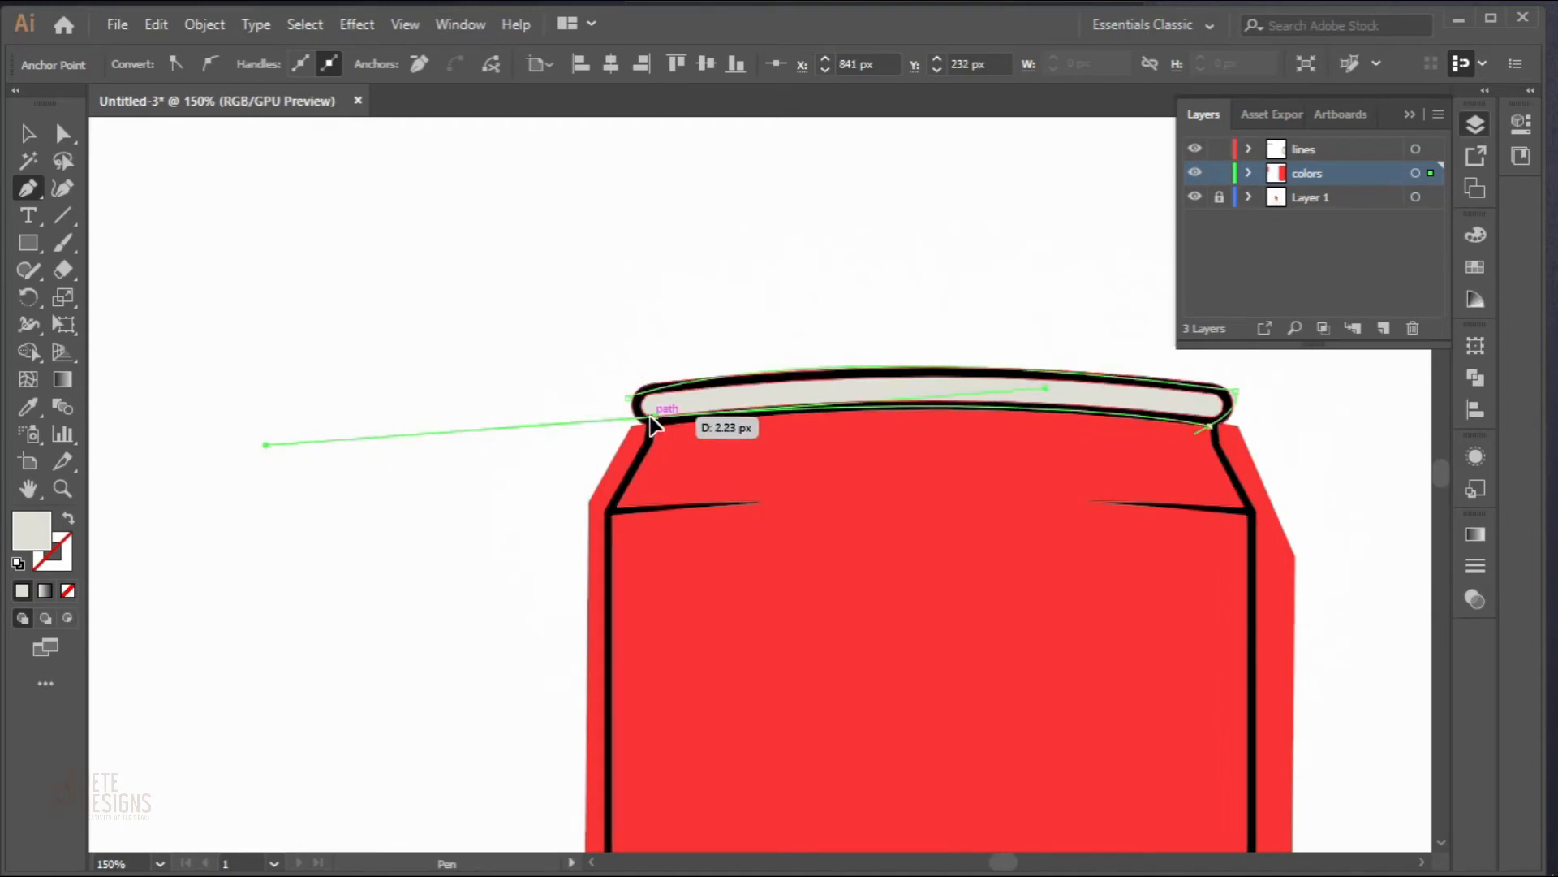
pyautogui.scroll(4, 650, 422)
pyautogui.scroll(-2, 626, 303)
pyautogui.moveTo(817, 459); pyautogui.dragTo(289, 454)
pyautogui.scroll(-3, 505, 524)
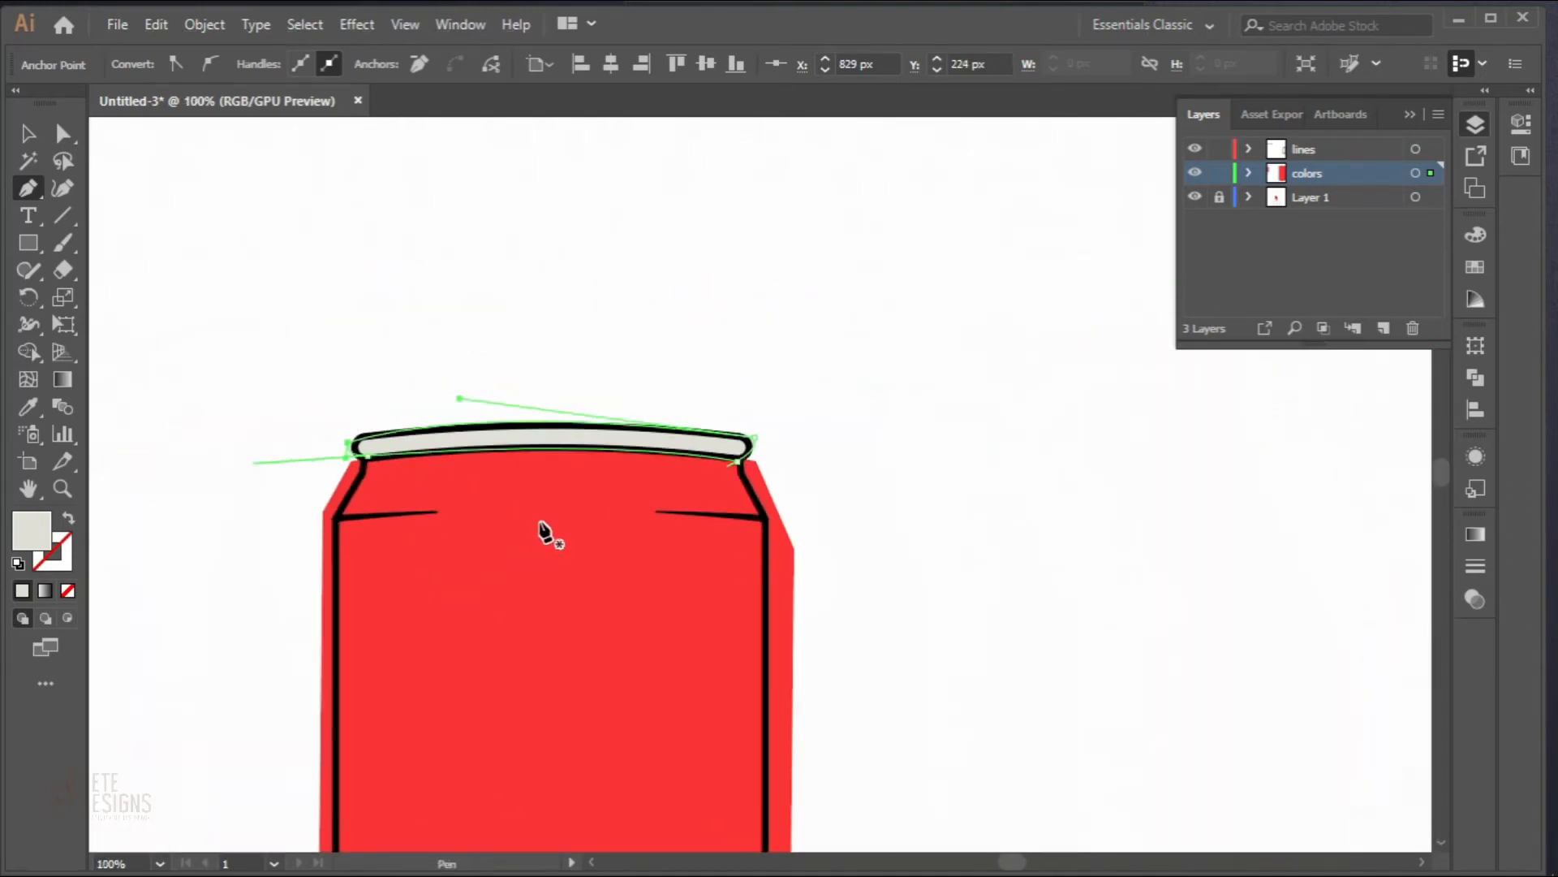
# Step: Start a light grey base shape with the Pen tool, curving along the line between the can's body and base
pyautogui.scroll(-5, 554, 531)
pyautogui.scroll(5, 528, 535)
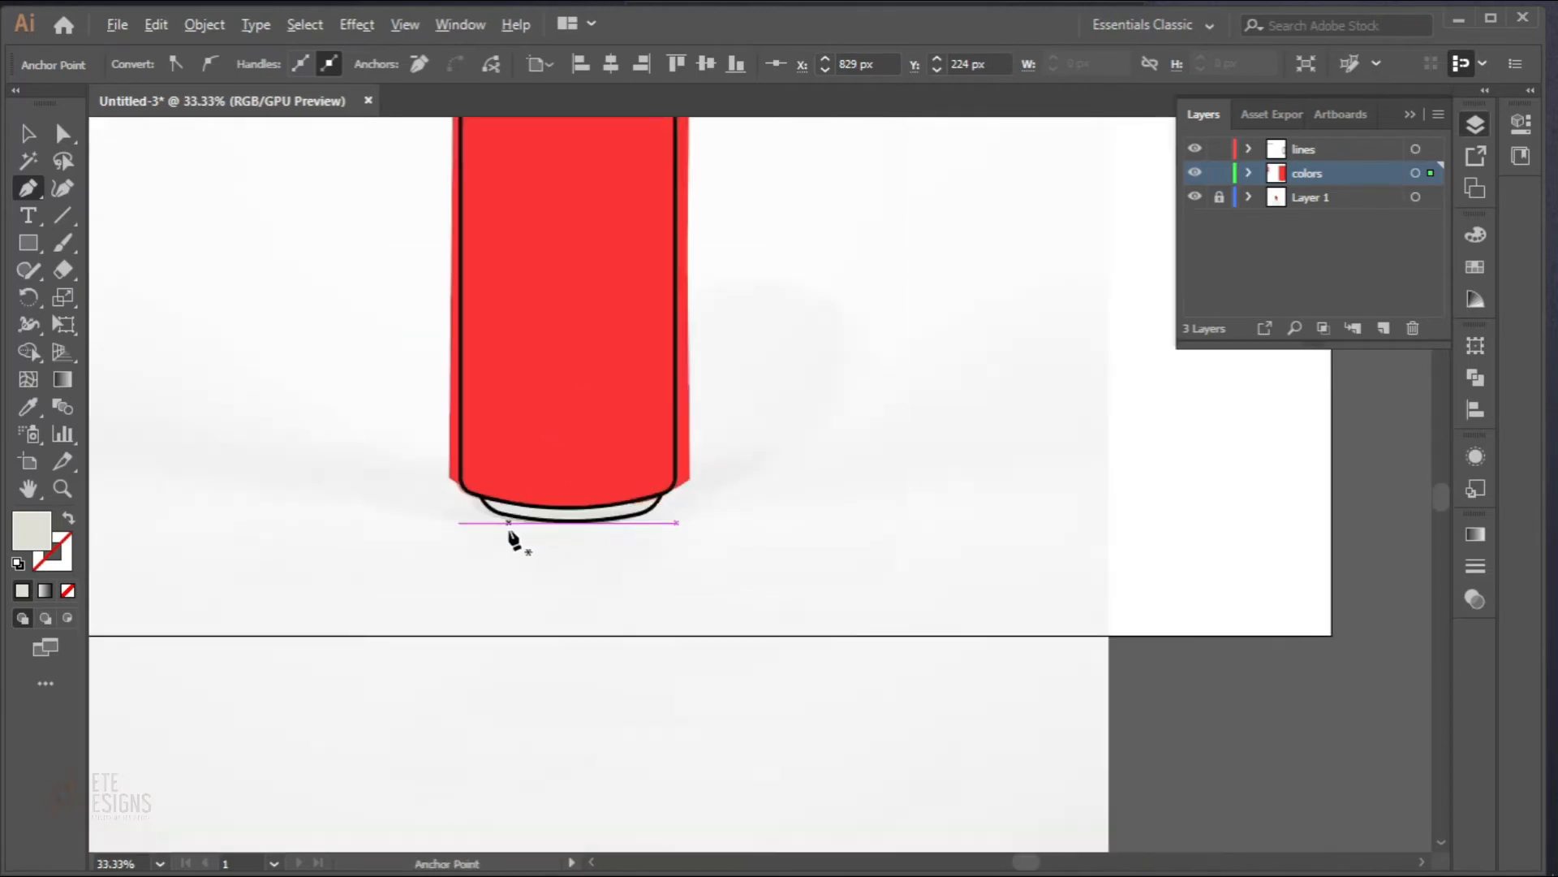
pyautogui.scroll(-2, 511, 535)
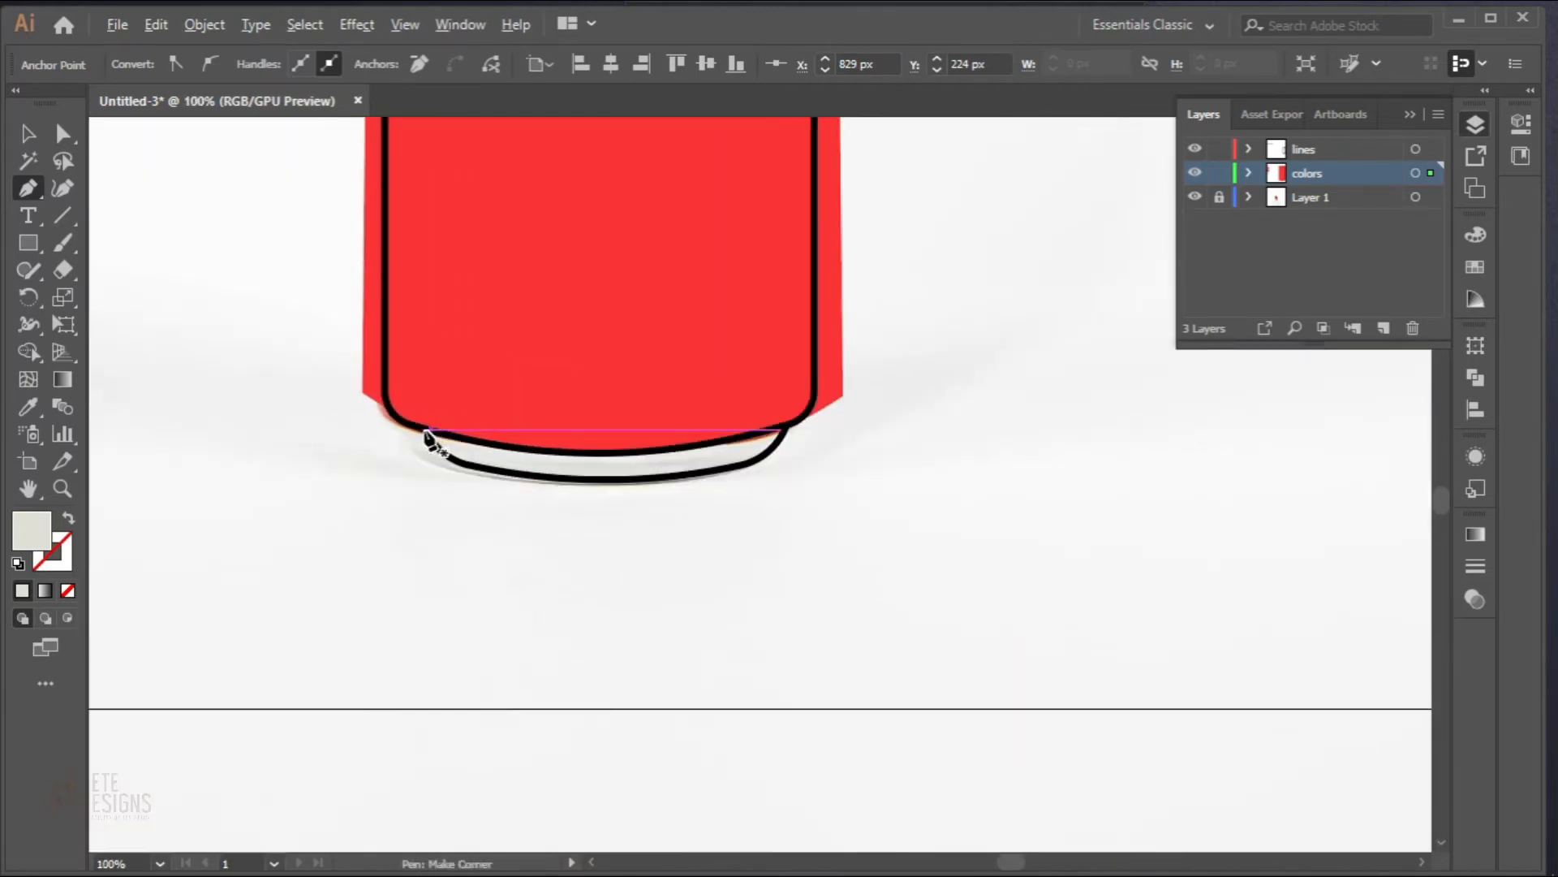
pyautogui.click(421, 430)
pyautogui.click(966, 424)
pyautogui.moveTo(966, 423); pyautogui.dragTo(1257, 339)
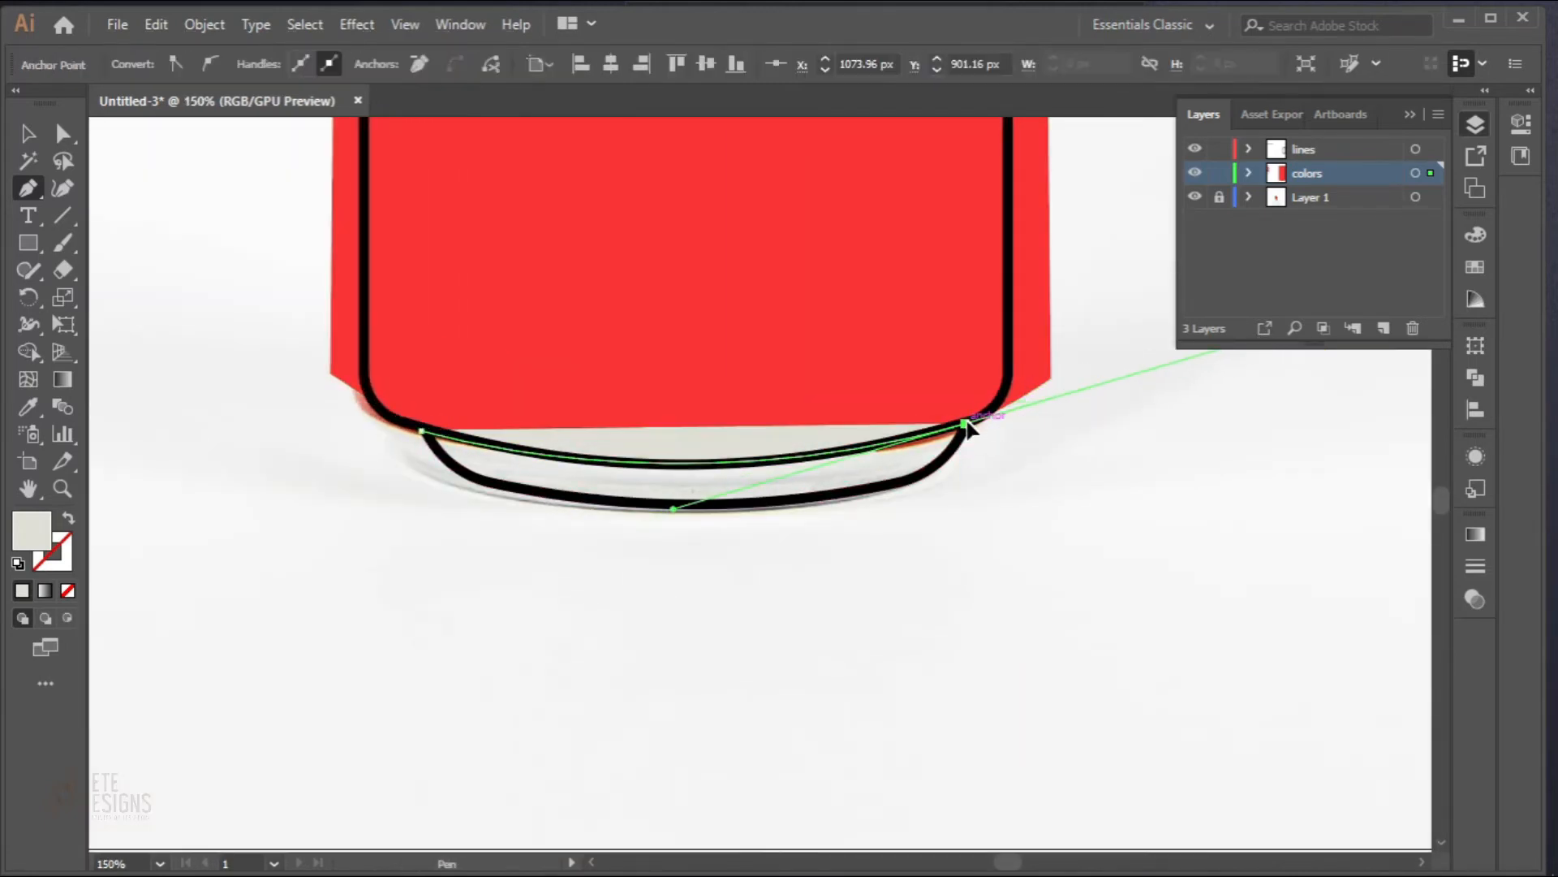
pyautogui.click(966, 423)
# Step: Trace the base shape back along the can's bottom edge and close it at the left corner
pyautogui.moveTo(877, 488)
pyautogui.mouseDown()
pyautogui.moveTo(812, 505)
pyautogui.moveTo(858, 501)
pyautogui.mouseUp()
pyautogui.moveTo(510, 490); pyautogui.dragTo(438, 466)
pyautogui.click(510, 490)
pyautogui.click(414, 463)
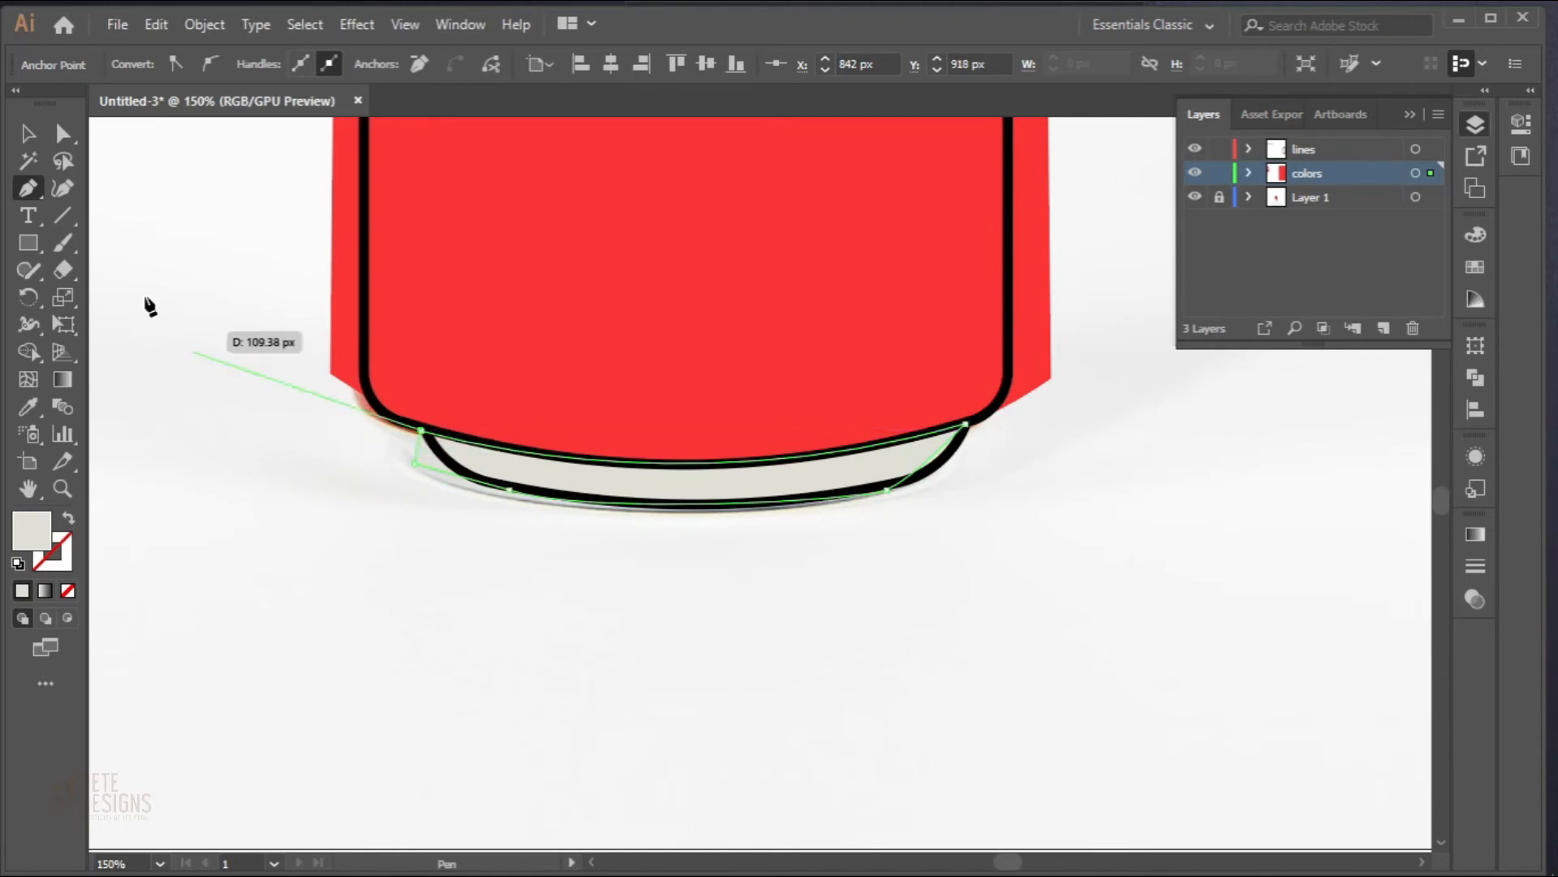
pyautogui.press('v')
pyautogui.click(430, 586)
pyautogui.click(422, 463)
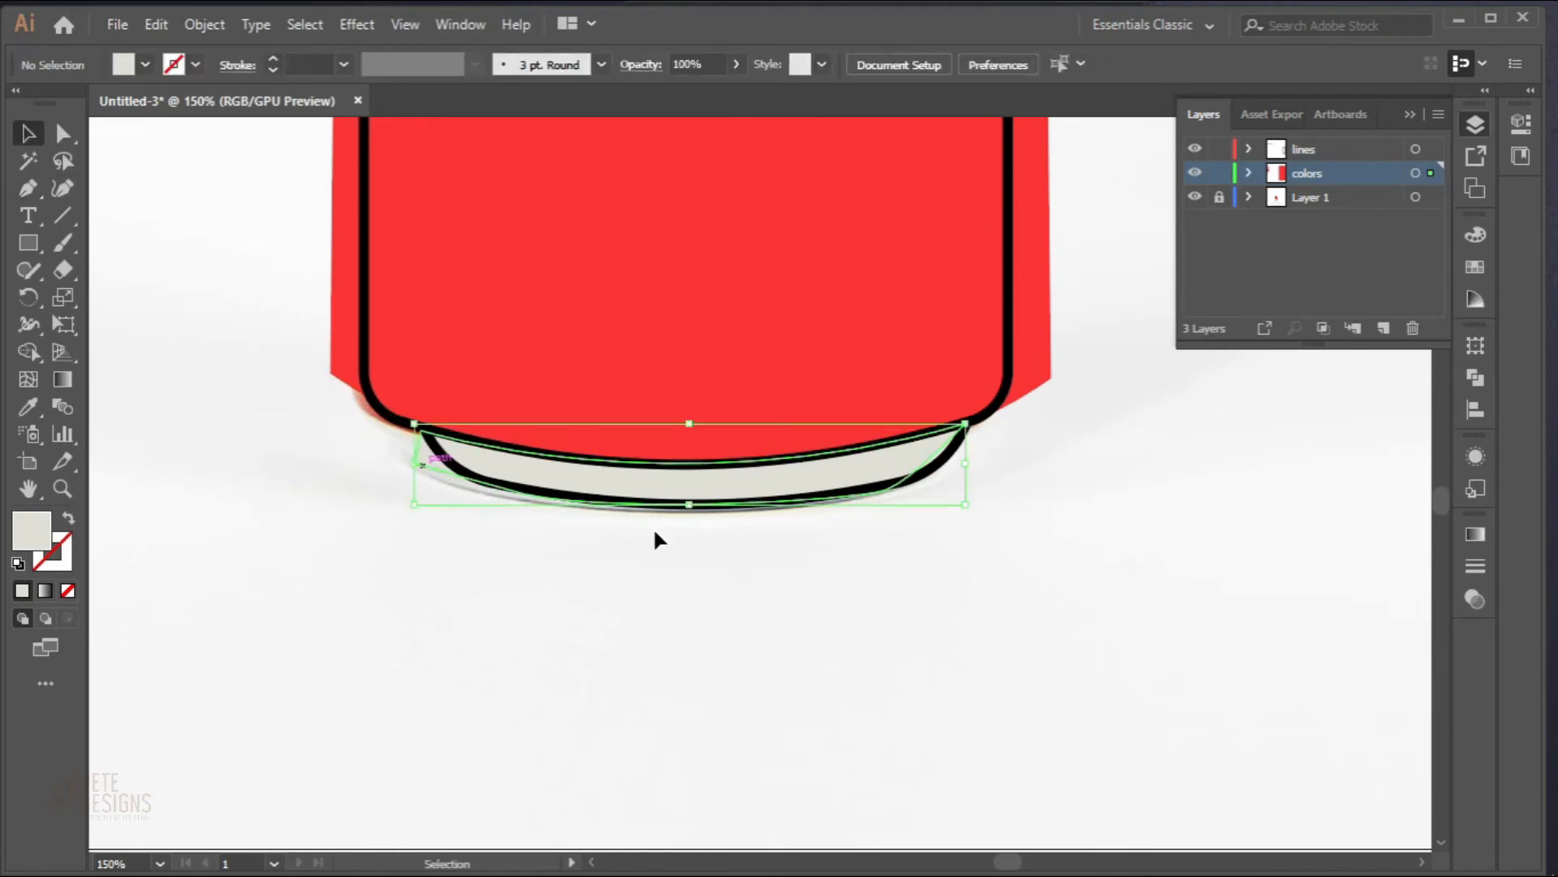
# Step: Select all the can's line art and color shapes and remove the red areas outside the body outline with the Shape Builder
pyautogui.scroll(-3, 716, 581)
pyautogui.scroll(-1, 716, 581)
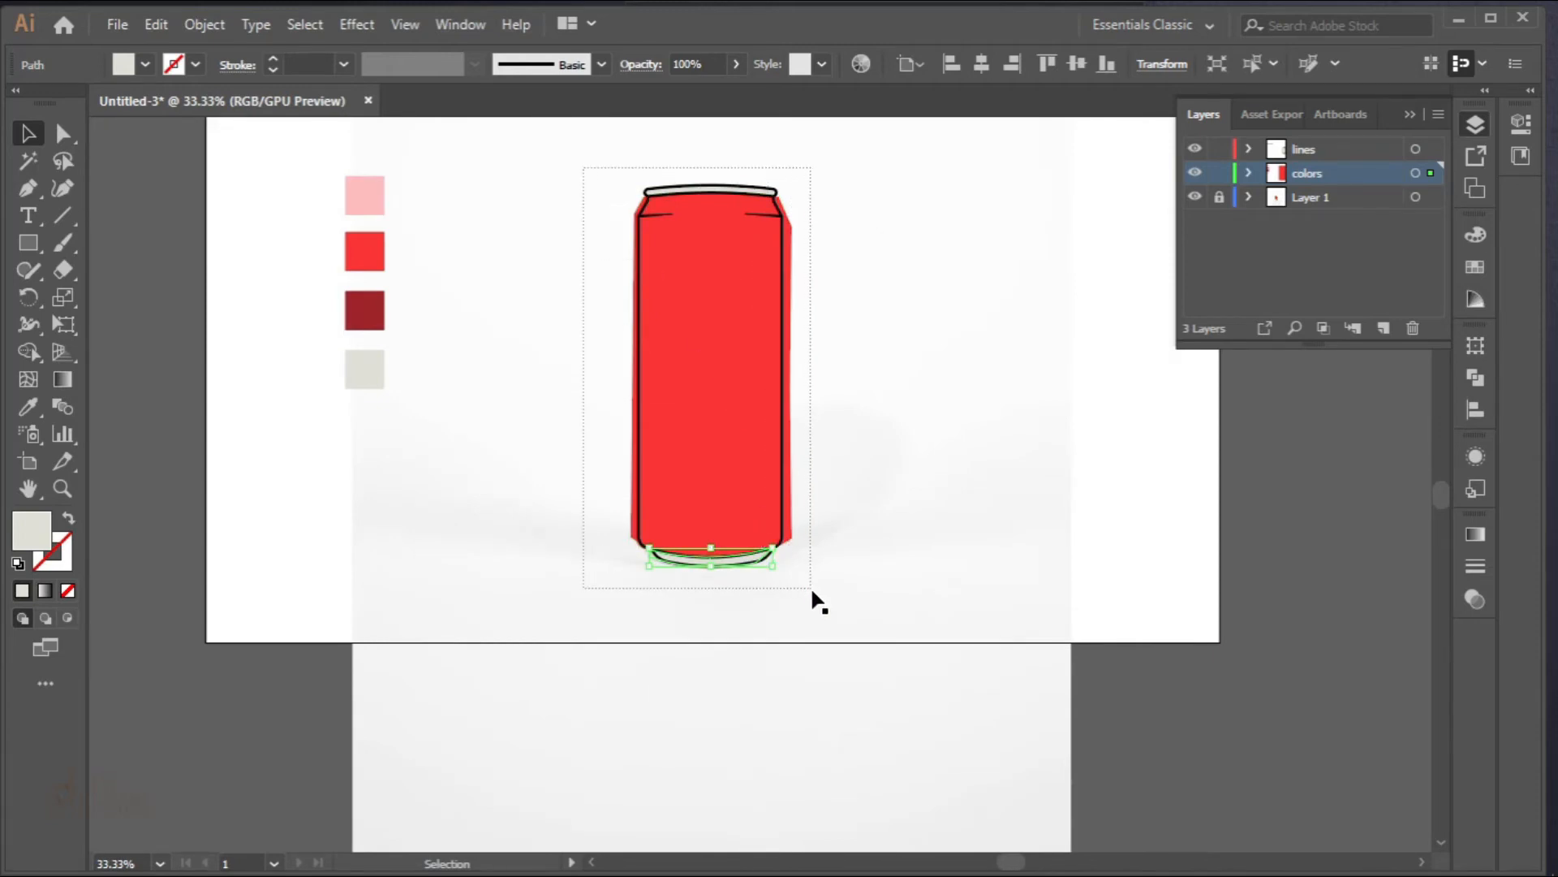
pyautogui.moveTo(813, 593); pyautogui.dragTo(812, 590)
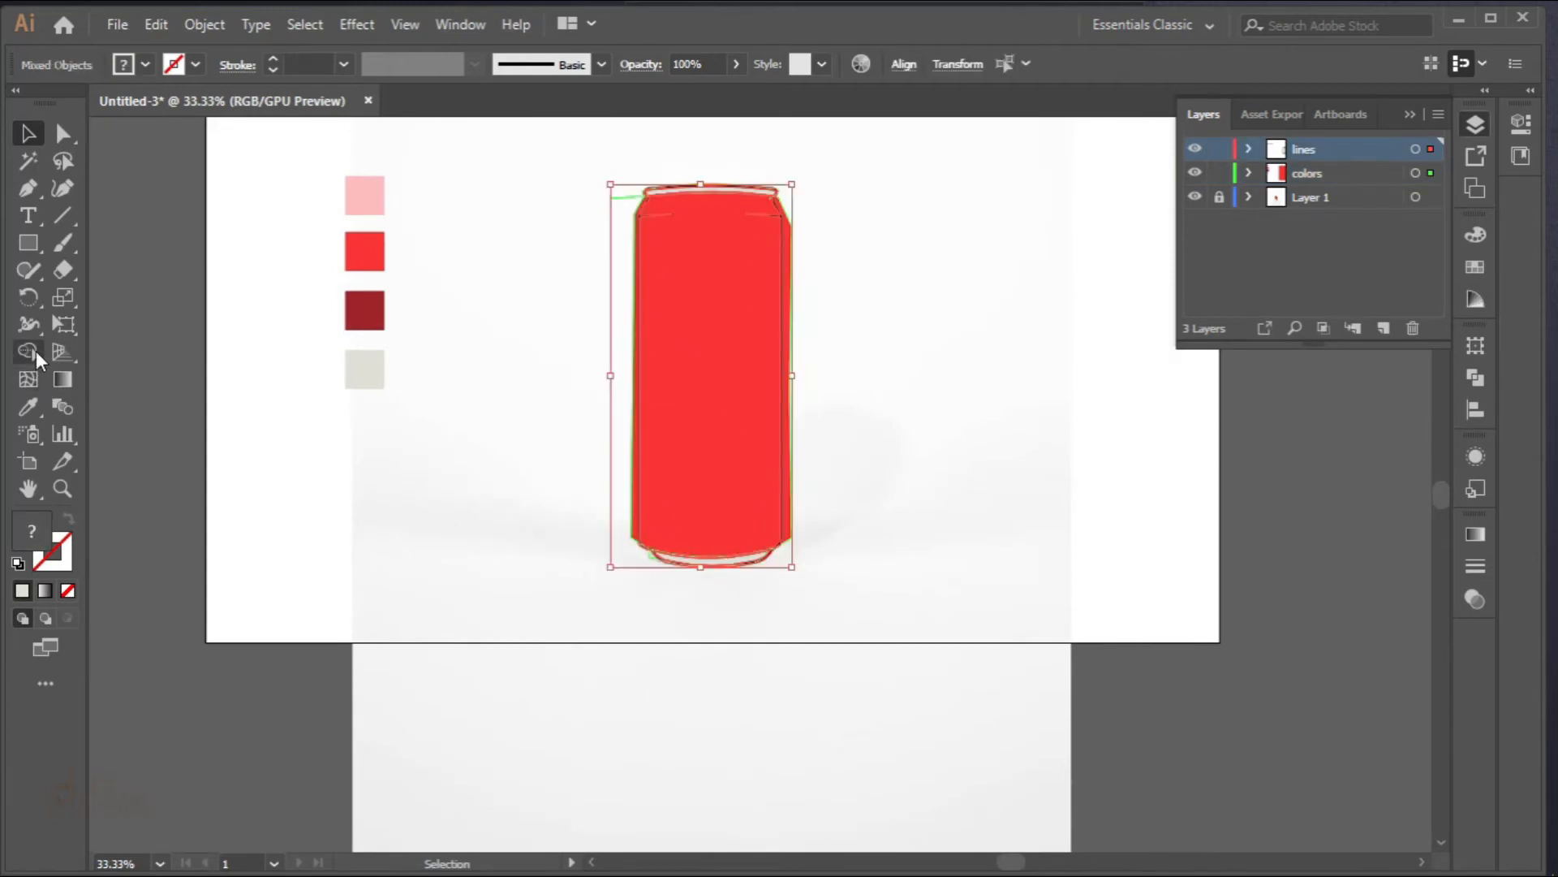
pyautogui.hotkey('shift', 'm')
pyautogui.scroll(3, 804, 334)
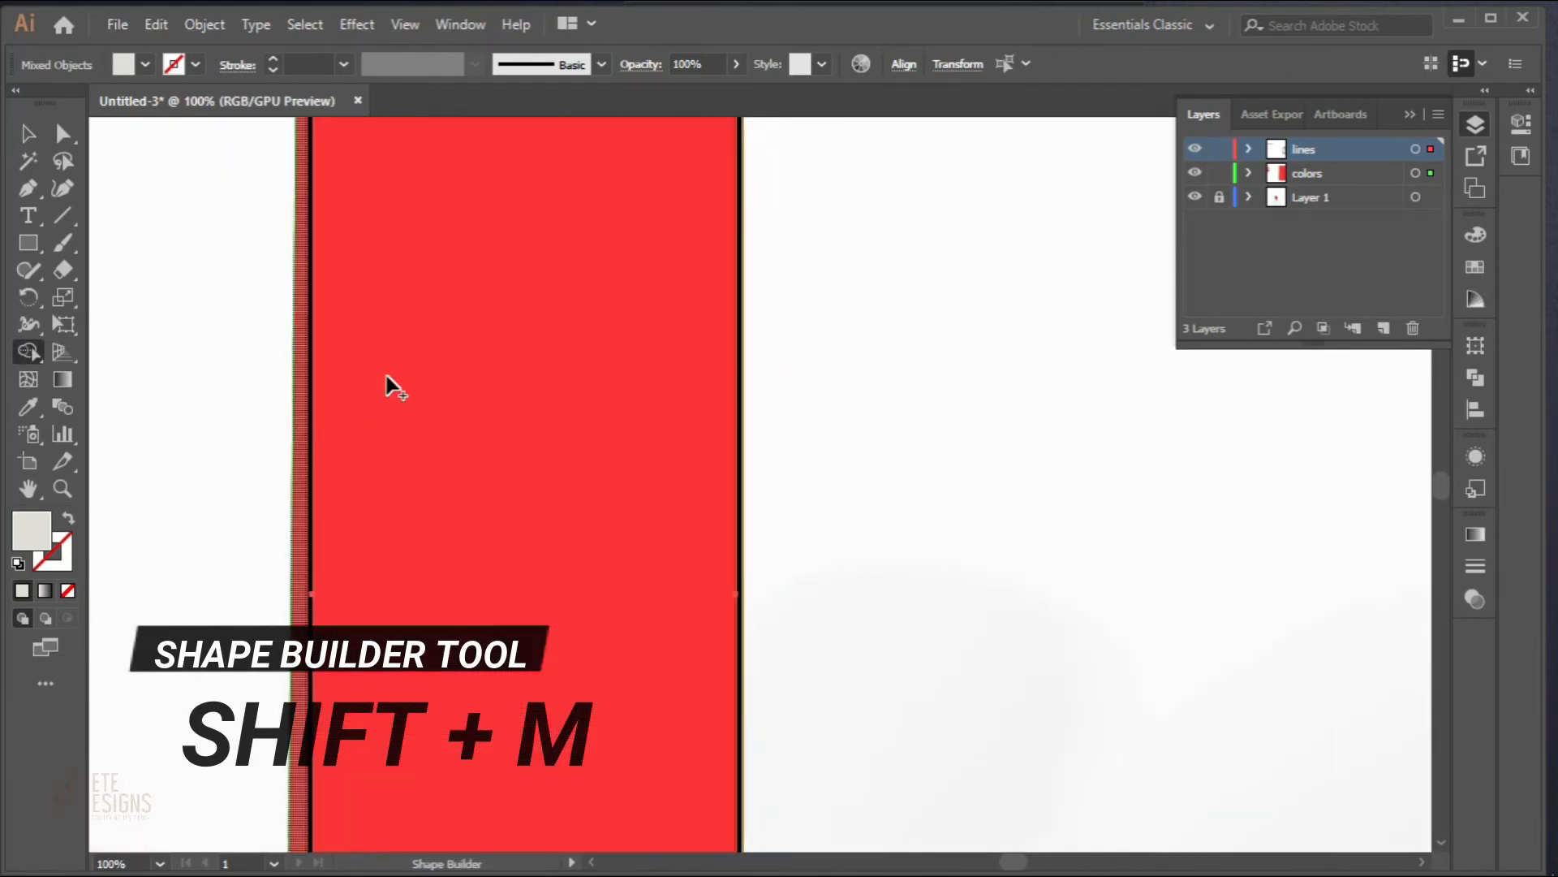
pyautogui.scroll(-3, 418, 369)
pyautogui.scroll(3, 442, 183)
pyautogui.scroll(3, 397, 352)
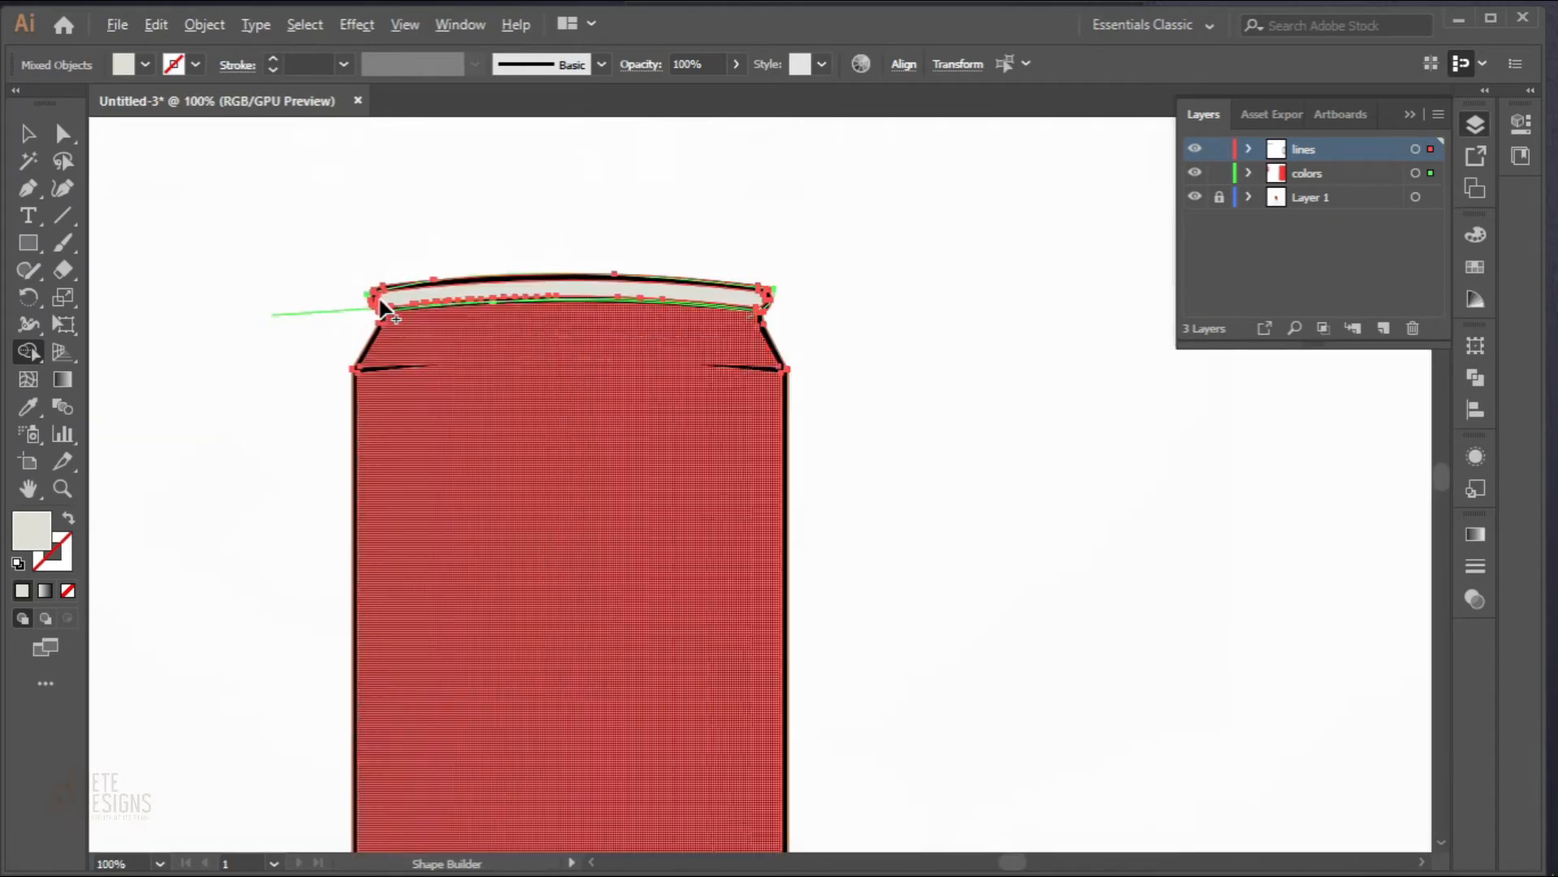
# Step: Remove the grey slivers outside the rim outline at both ends with the Shape Builder
pyautogui.scroll(3, 382, 308)
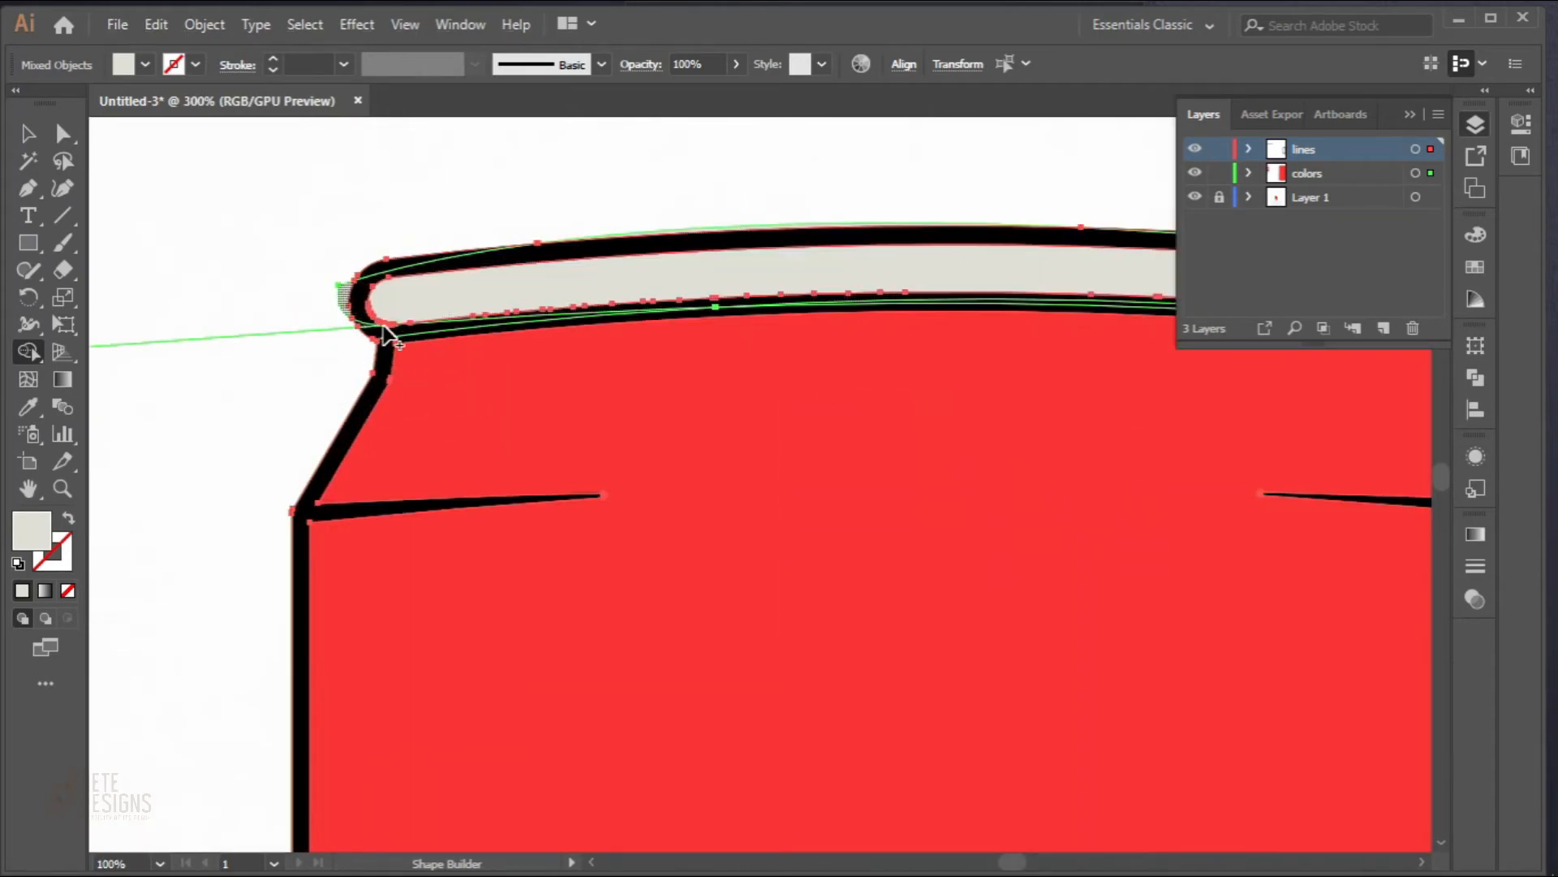
pyautogui.moveTo(779, 444); pyautogui.dragTo(258, 501)
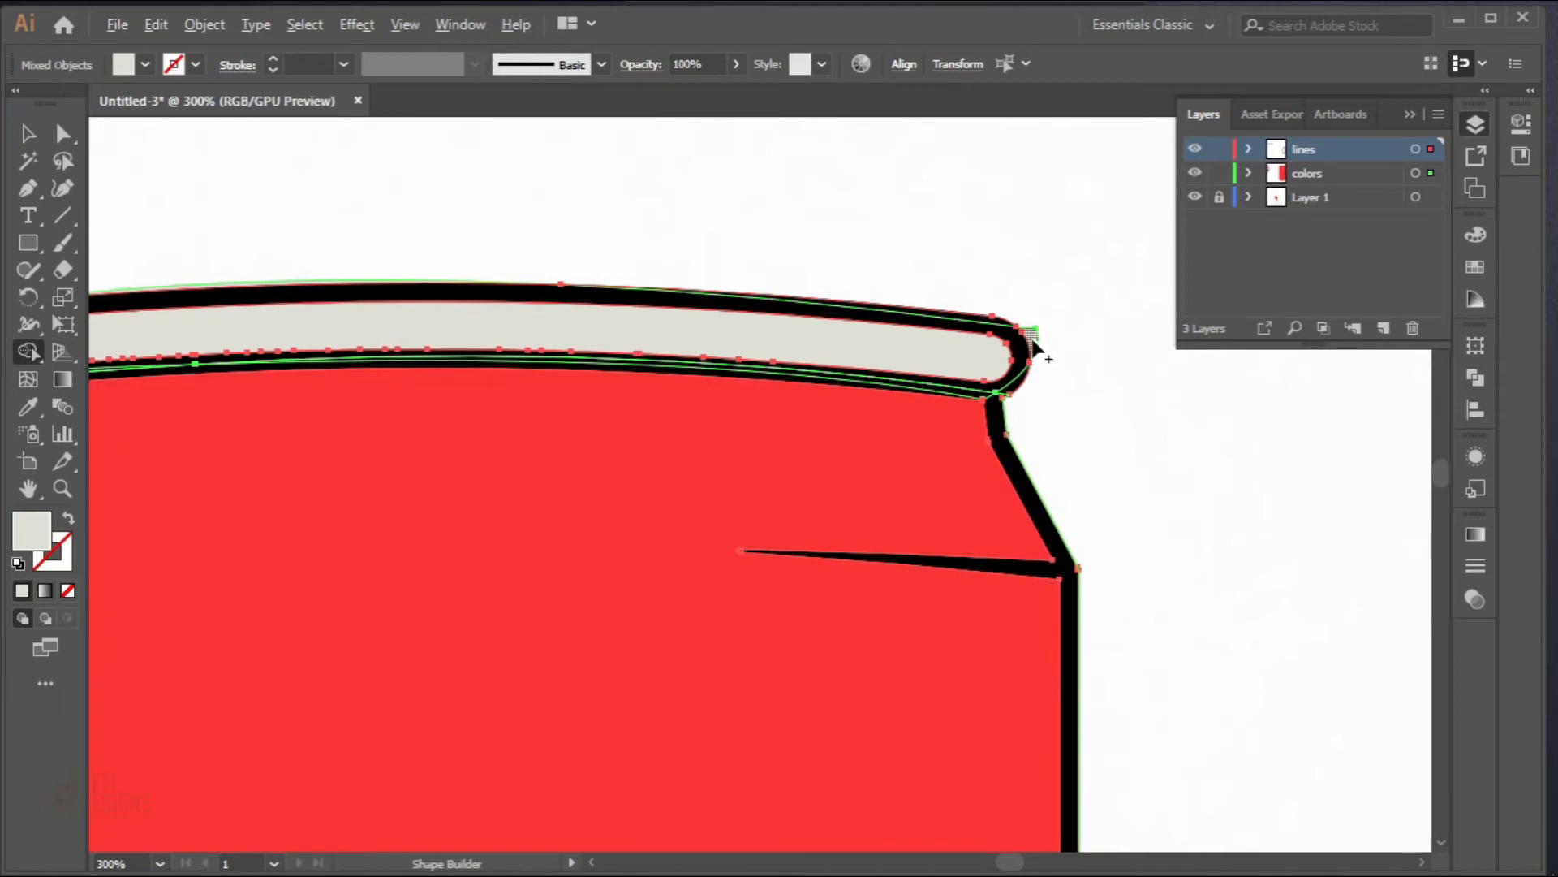
pyautogui.scroll(-4, 966, 423)
pyautogui.scroll(-5, 922, 424)
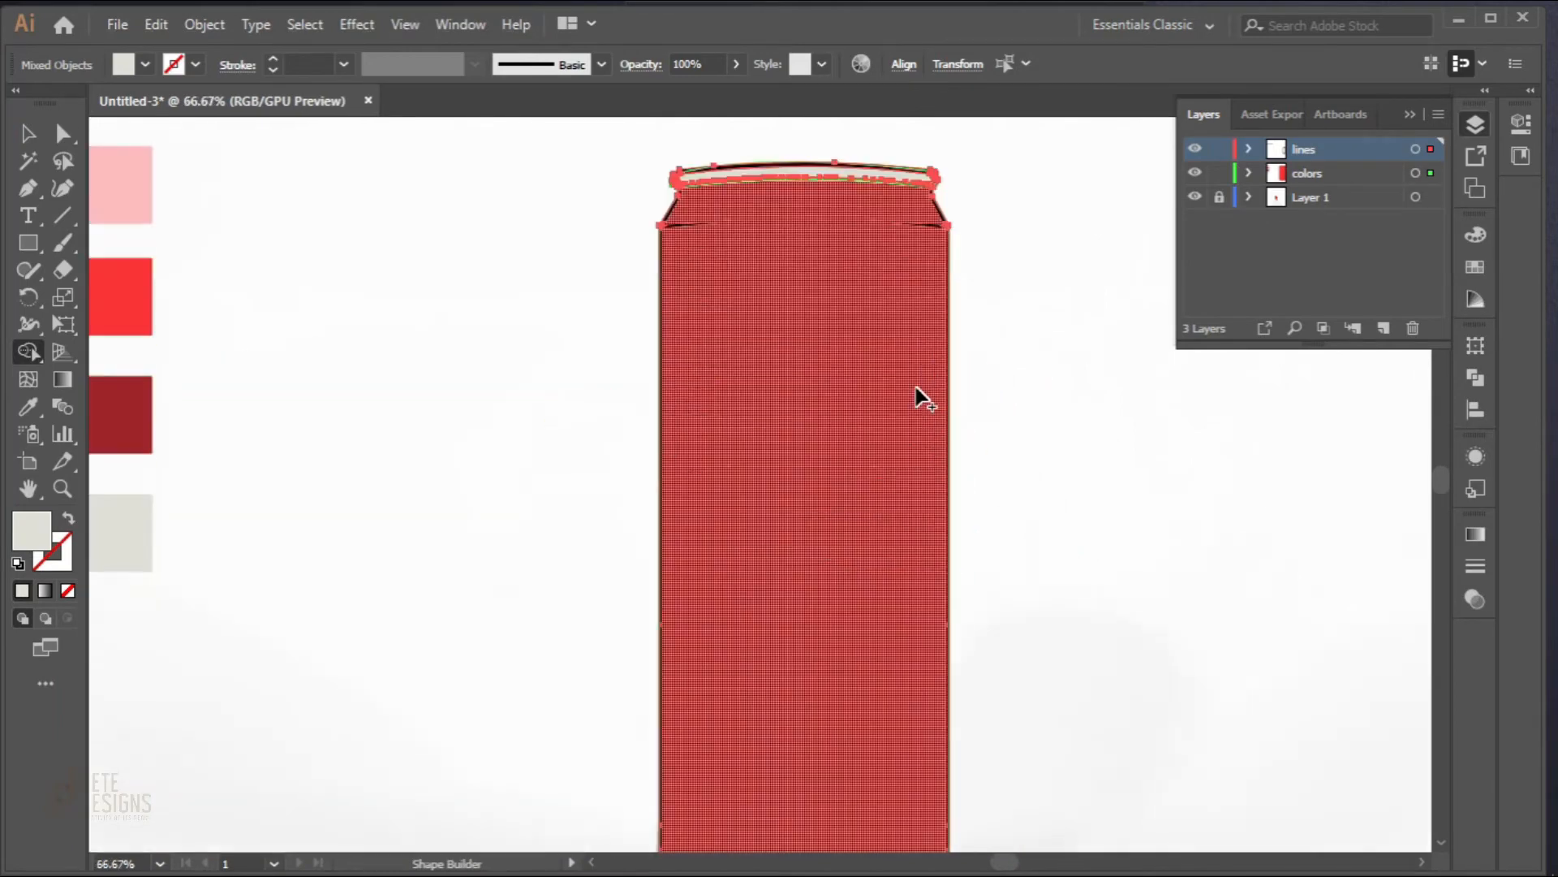
# Step: Remove the grey overflow outside the base outline's left corner with the Shape Builder and deselect the artwork
pyautogui.scroll(-2, 679, 560)
pyautogui.scroll(3, 745, 447)
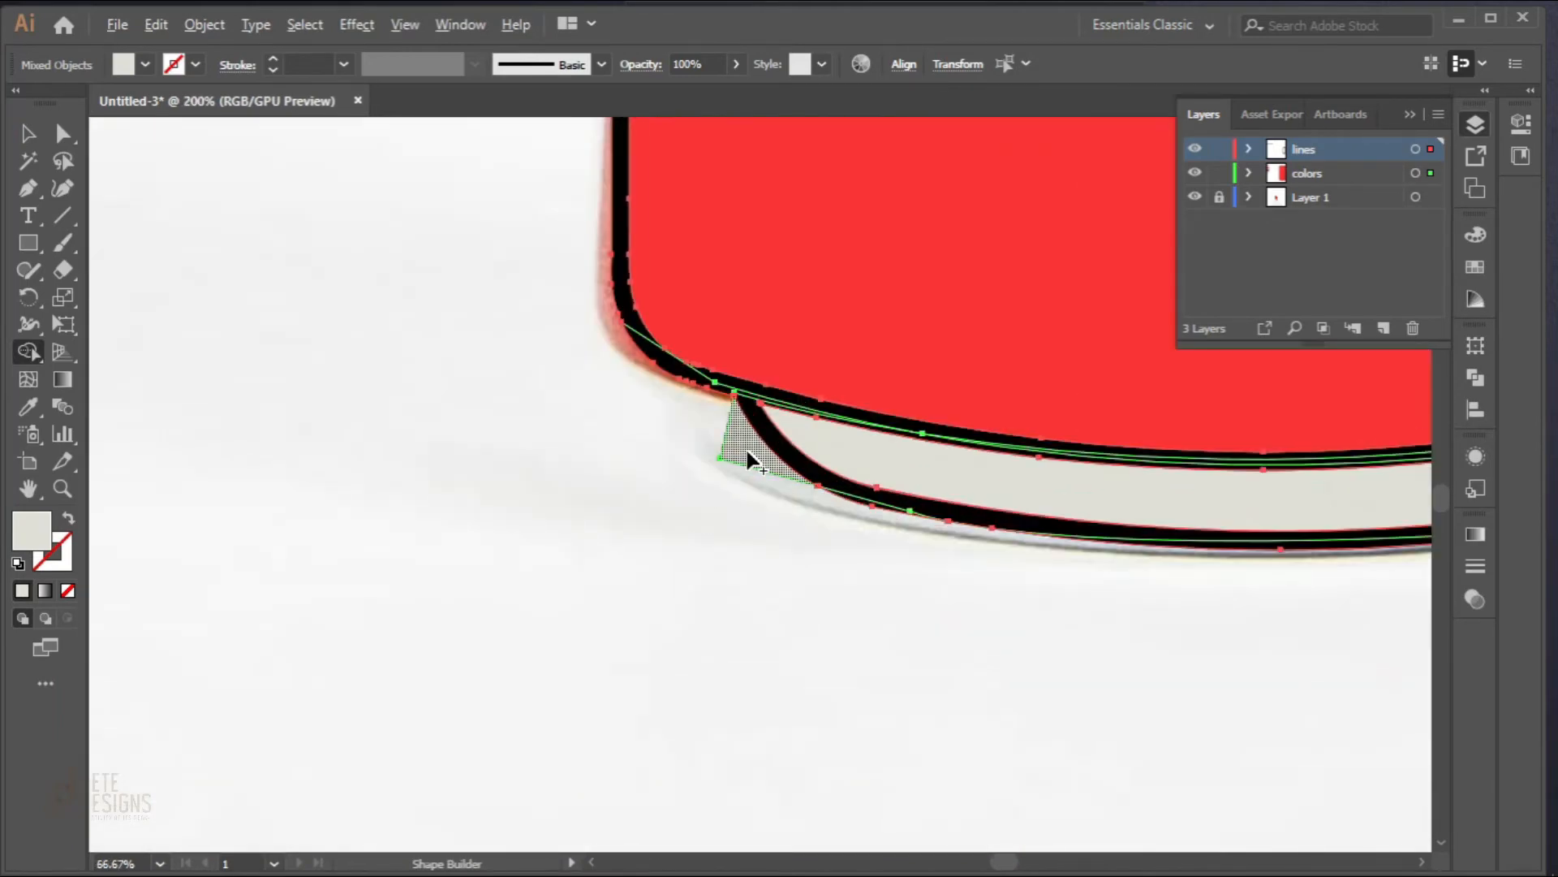
pyautogui.keyDown('alt'); pyautogui.click(748, 451); pyautogui.keyUp('alt')
pyautogui.scroll(-3, 730, 522)
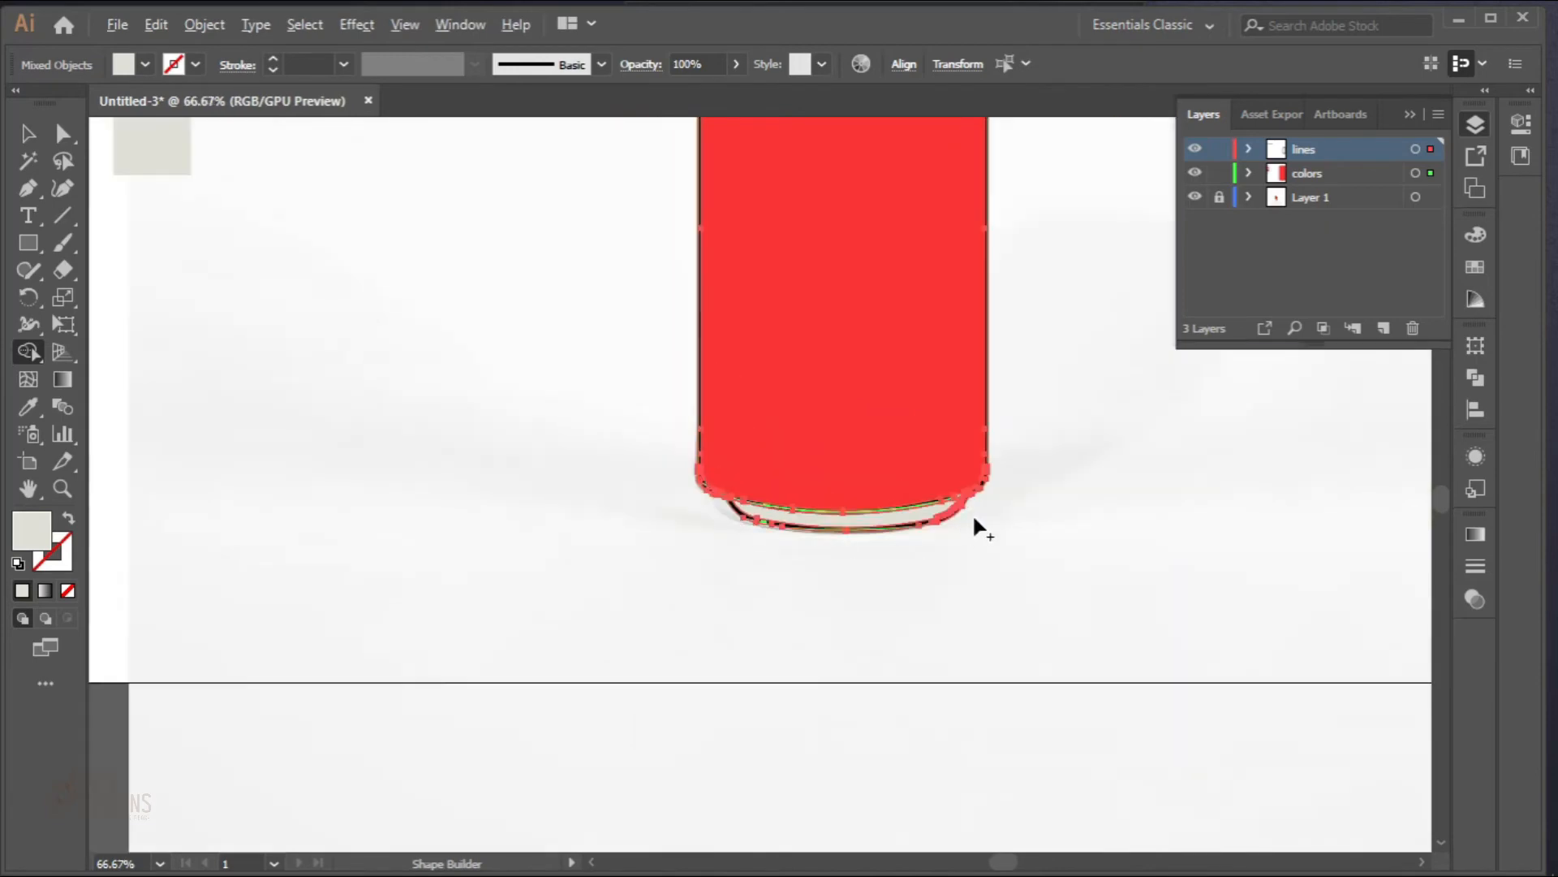
pyautogui.scroll(3, 973, 515)
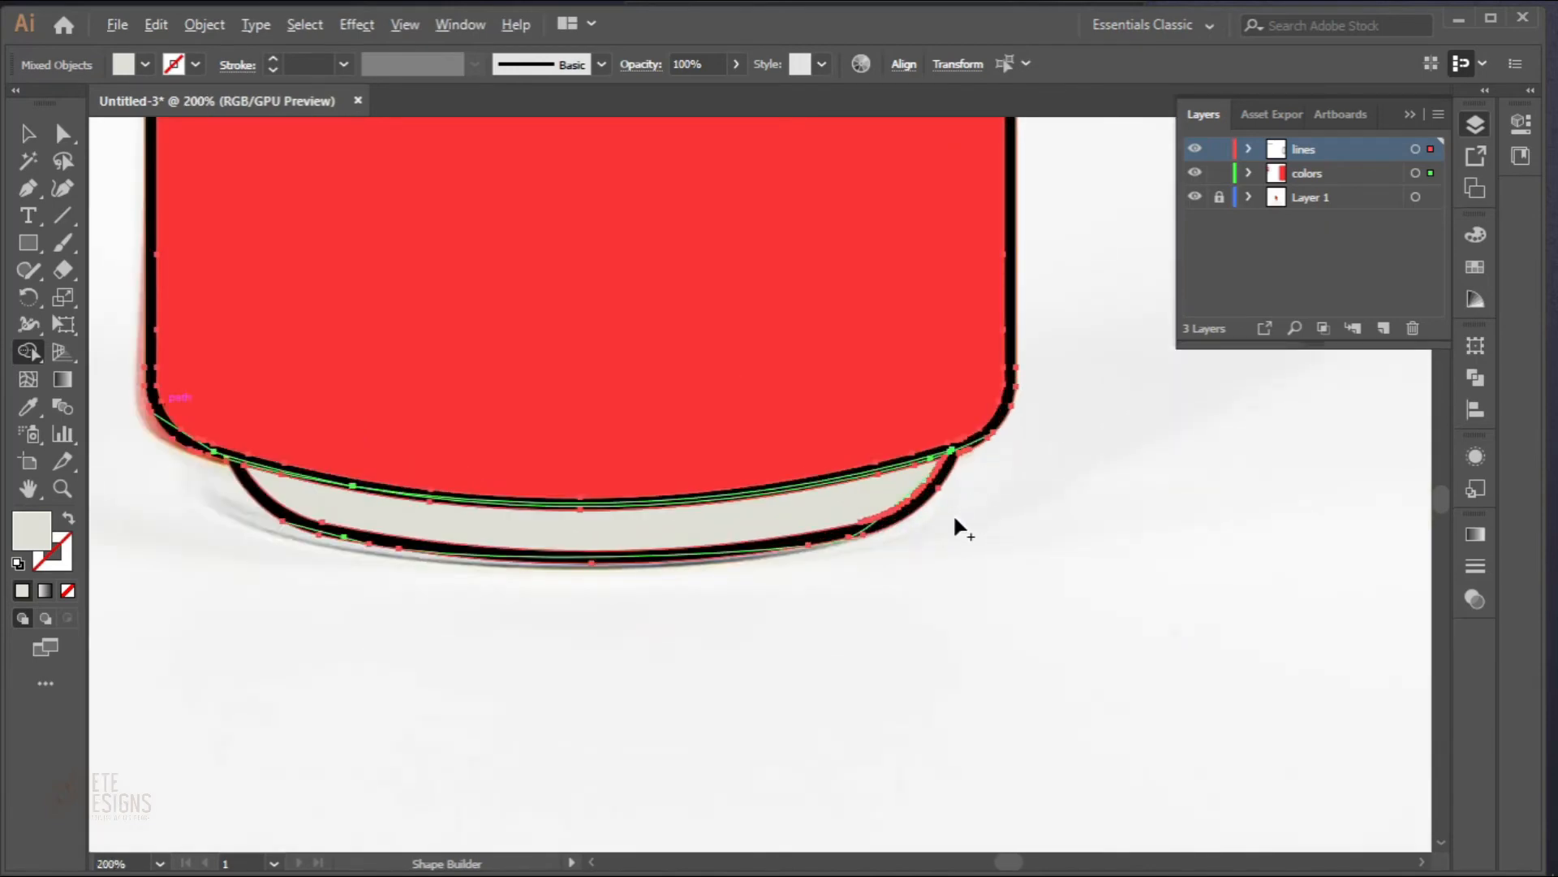
pyautogui.scroll(-4, 953, 513)
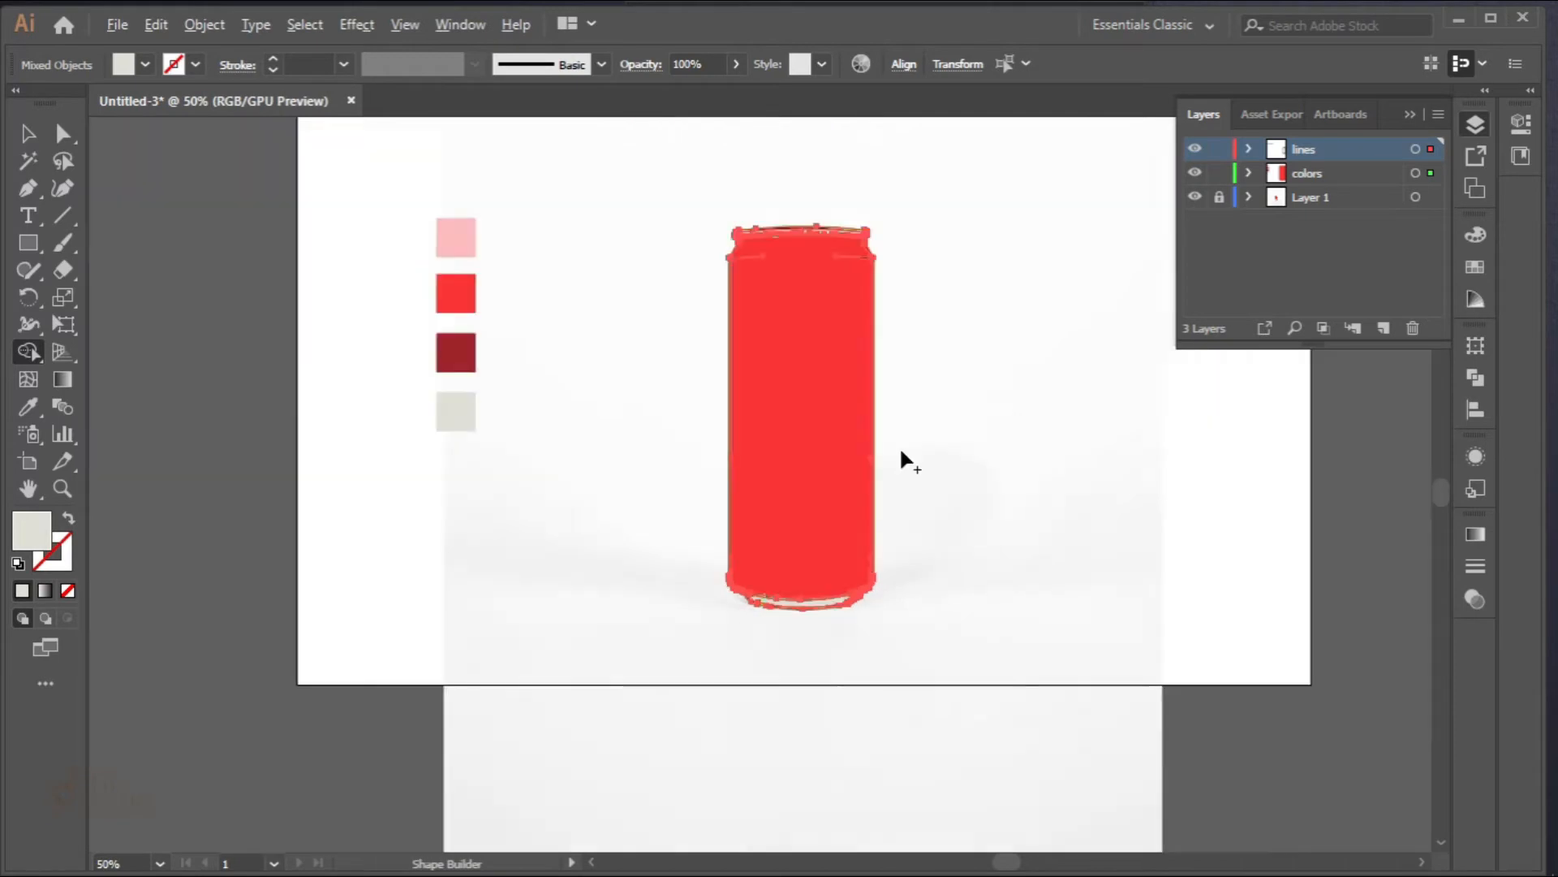
pyautogui.scroll(-1, 896, 443)
pyautogui.scroll(2, 893, 463)
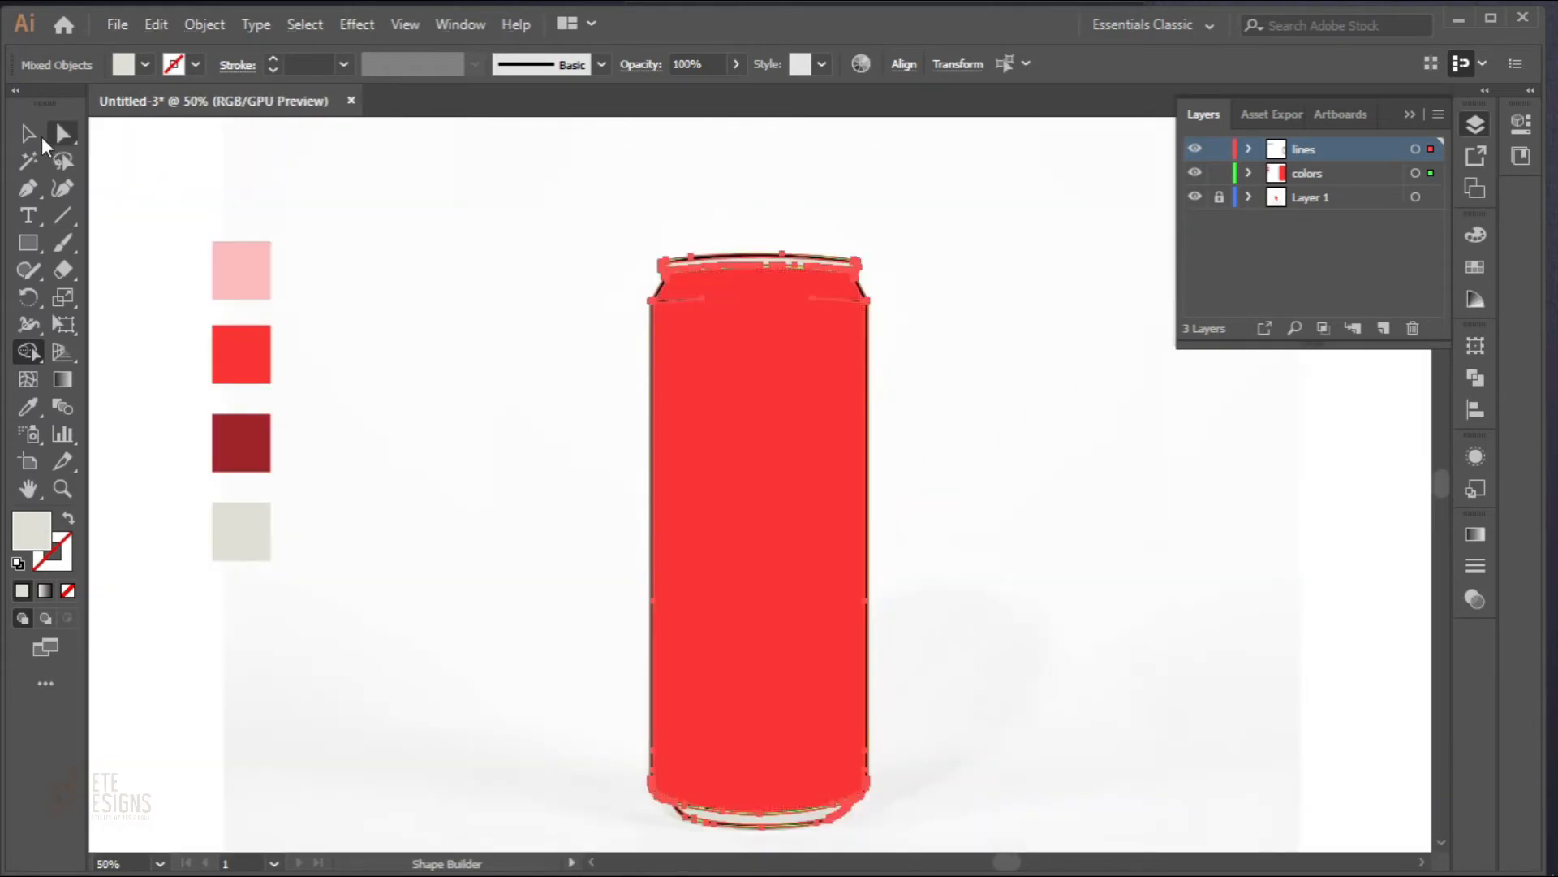
pyautogui.click(30, 134)
pyautogui.click(398, 209)
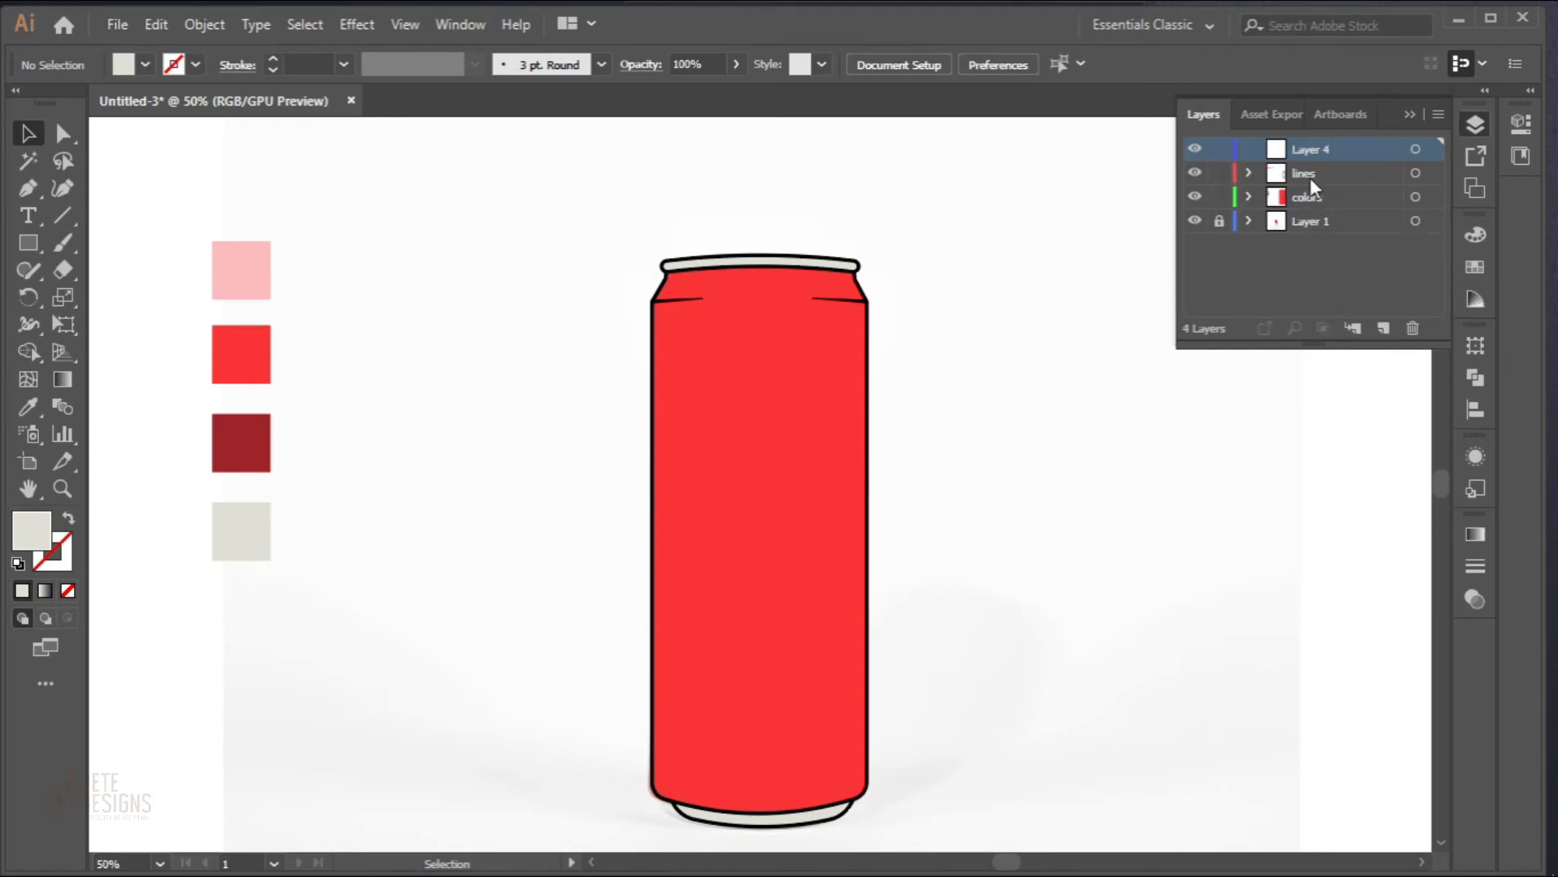
# Step: Rename Layer 4 as shadows, place it between the lines and colors layers, and lock the lines layer
pyautogui.doubleClick(1313, 149)
pyautogui.moveTo(1310, 180); pyautogui.dragTo(1311, 180)
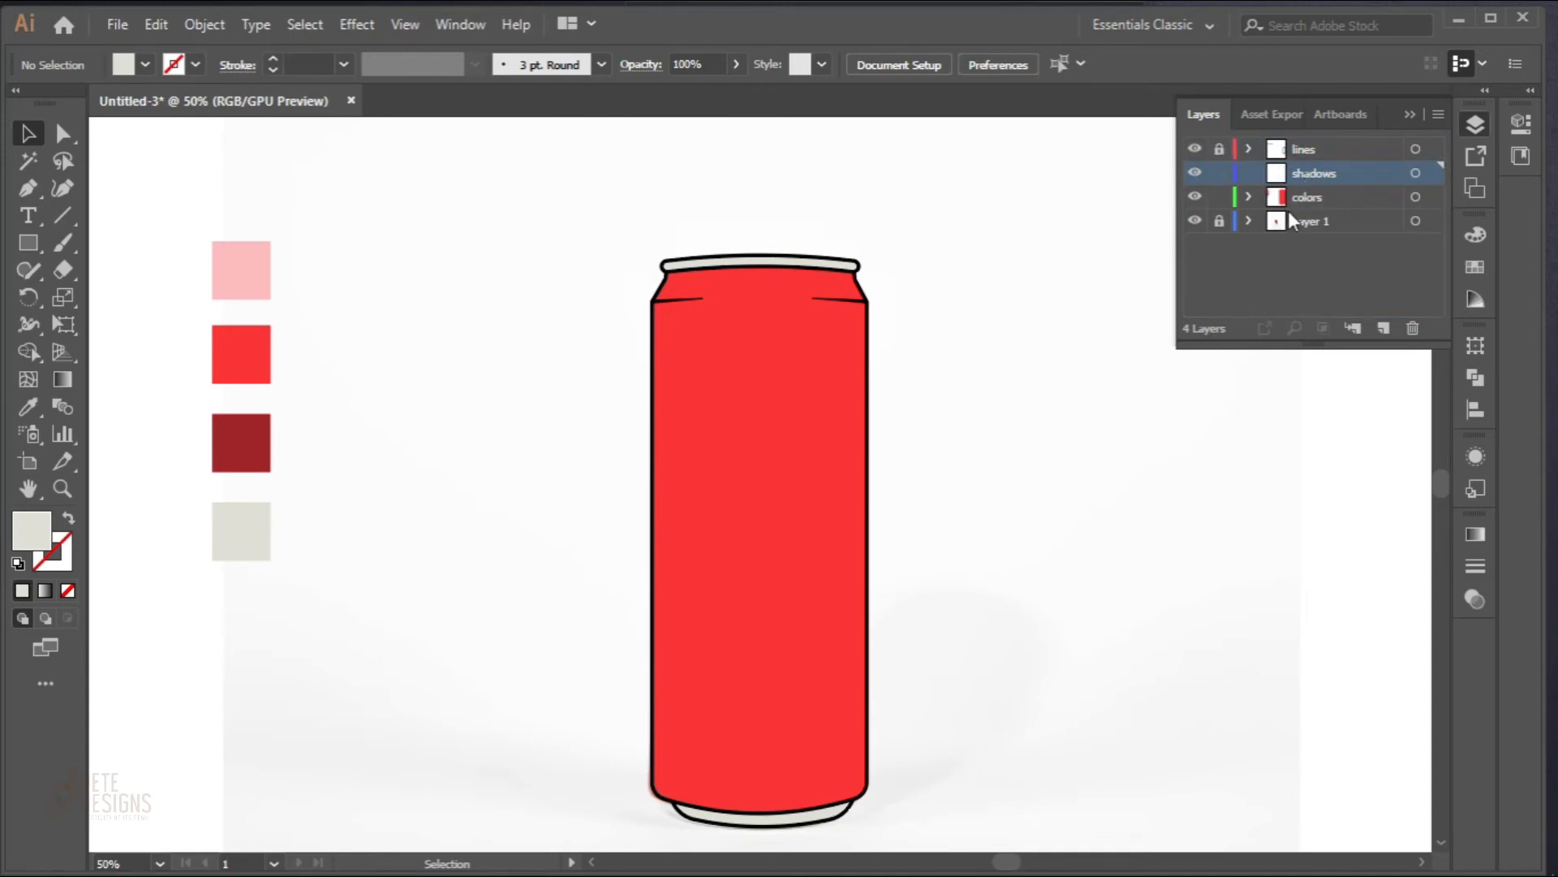
# Step: On the shadows layer with the dark red swatch's fill, draw the shadow's inner edge with the Pen from the rim's left end down the can's right side
pyautogui.click(260, 449)
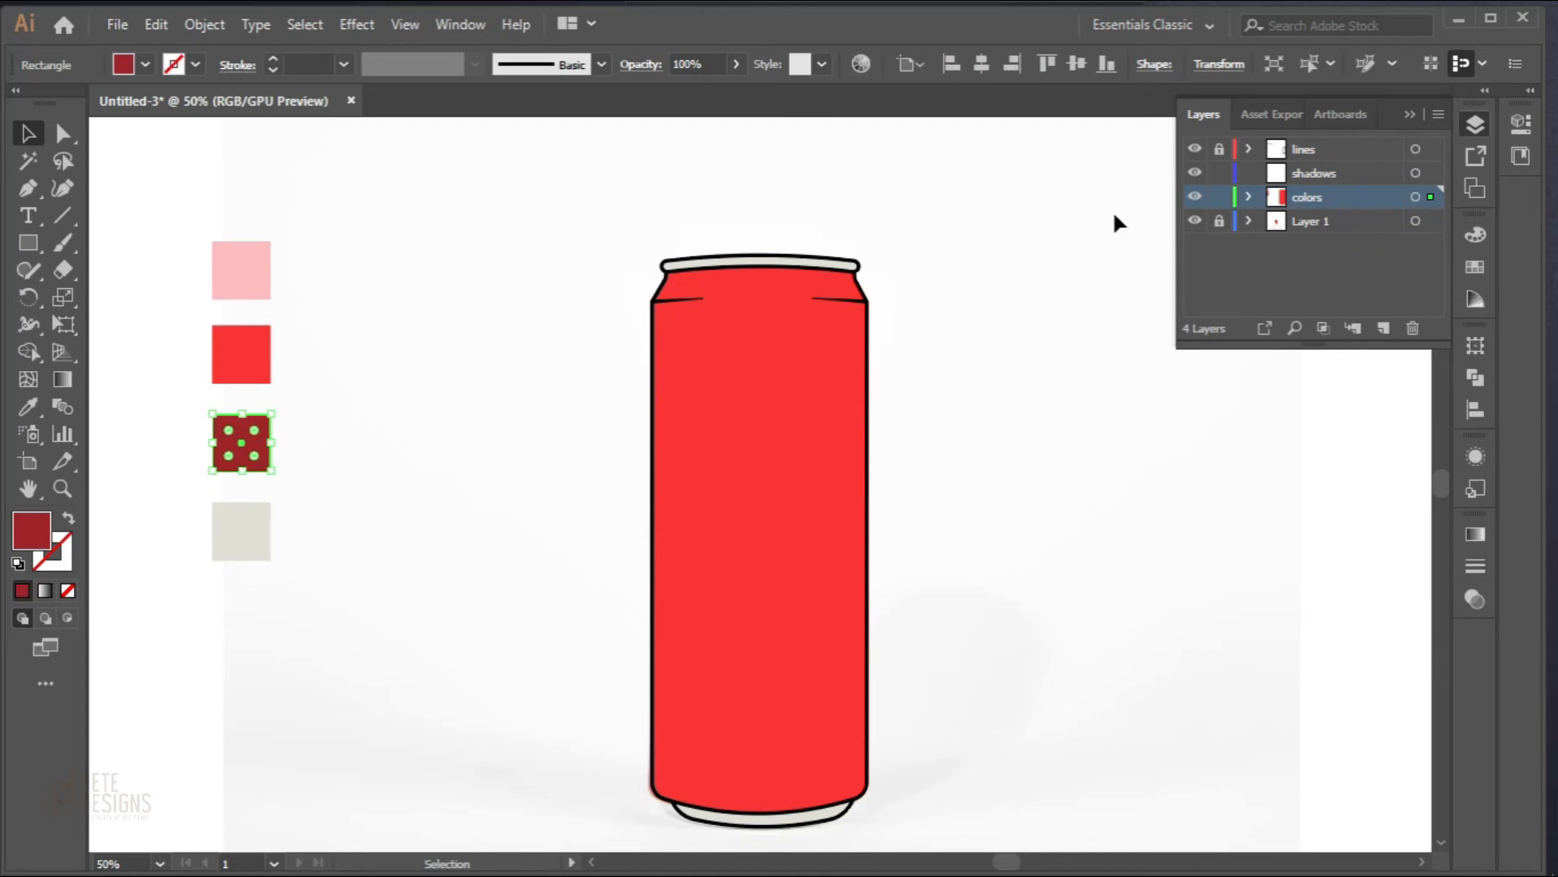
pyautogui.click(1308, 173)
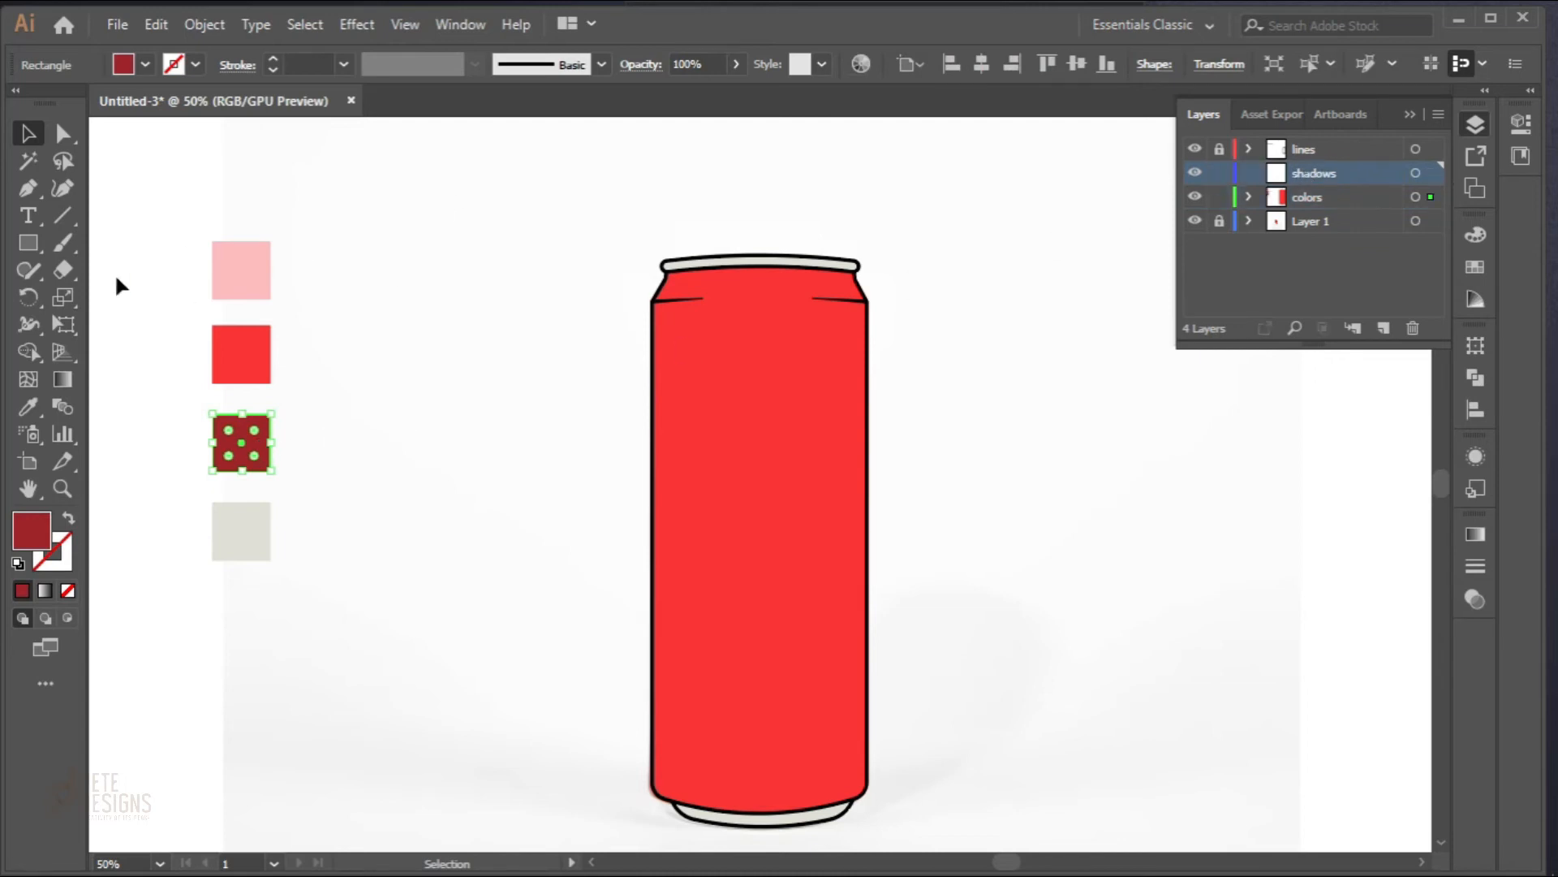
pyautogui.click(31, 189)
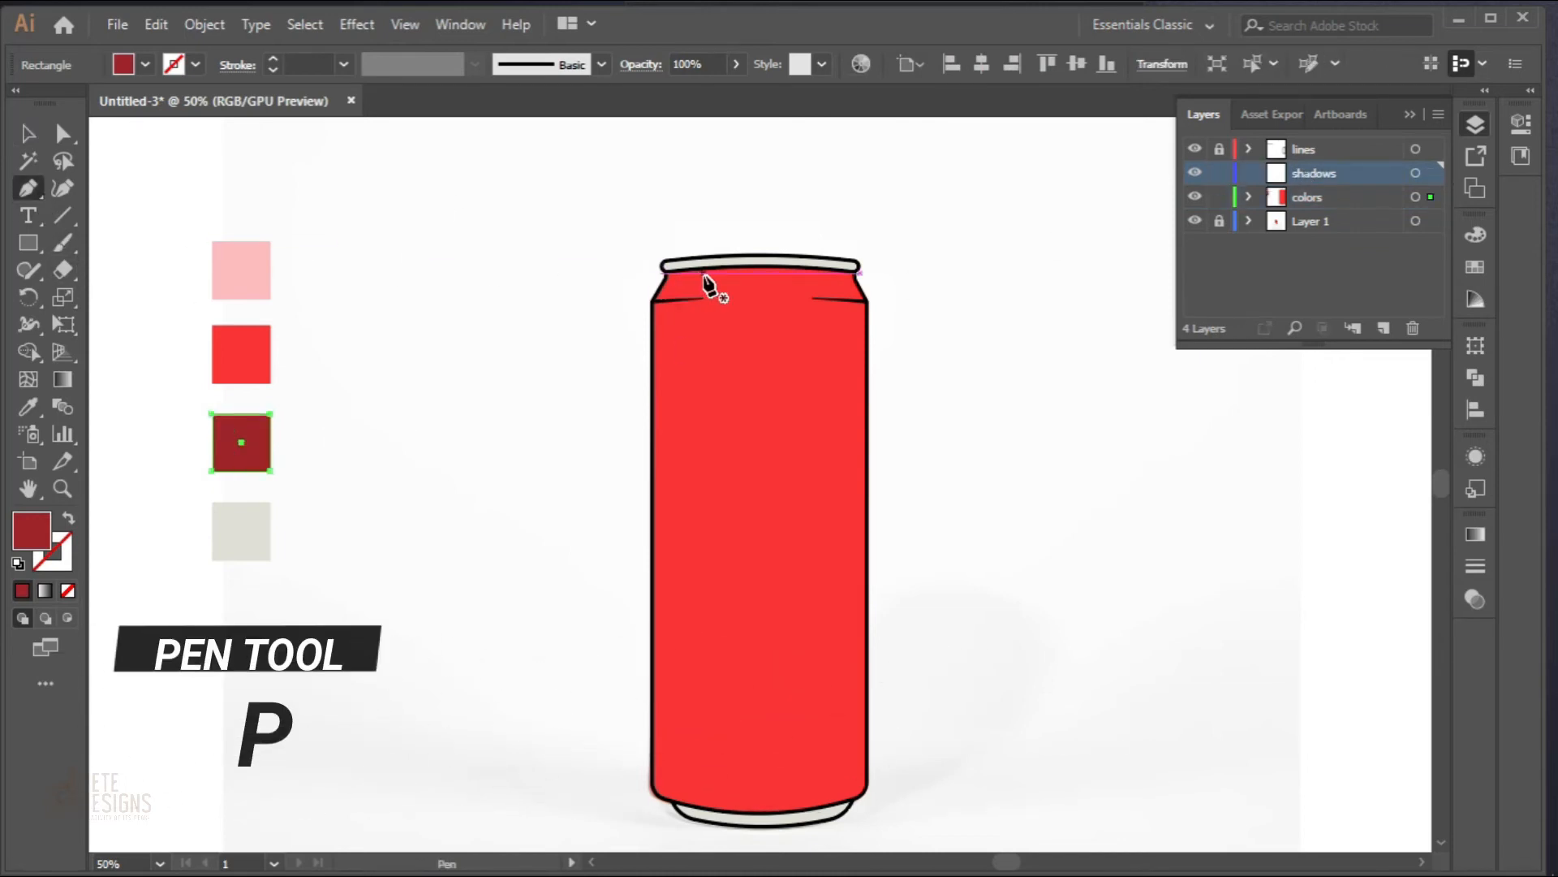
pyautogui.scroll(2, 713, 278)
pyautogui.moveTo(907, 351); pyautogui.dragTo(528, 309)
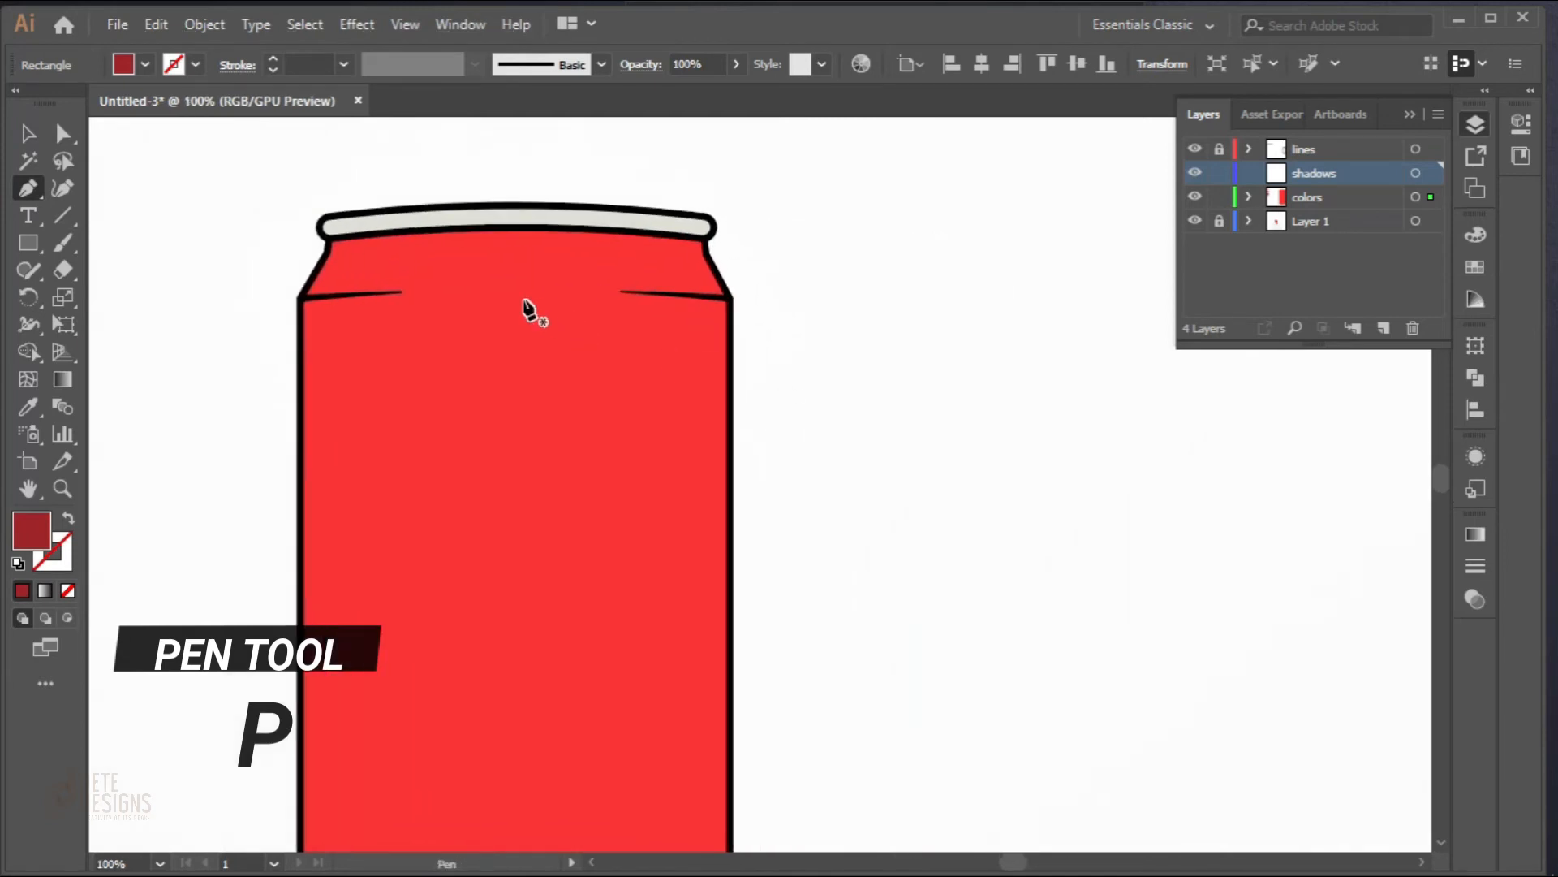
pyautogui.click(329, 243)
pyautogui.scroll(1, 334, 256)
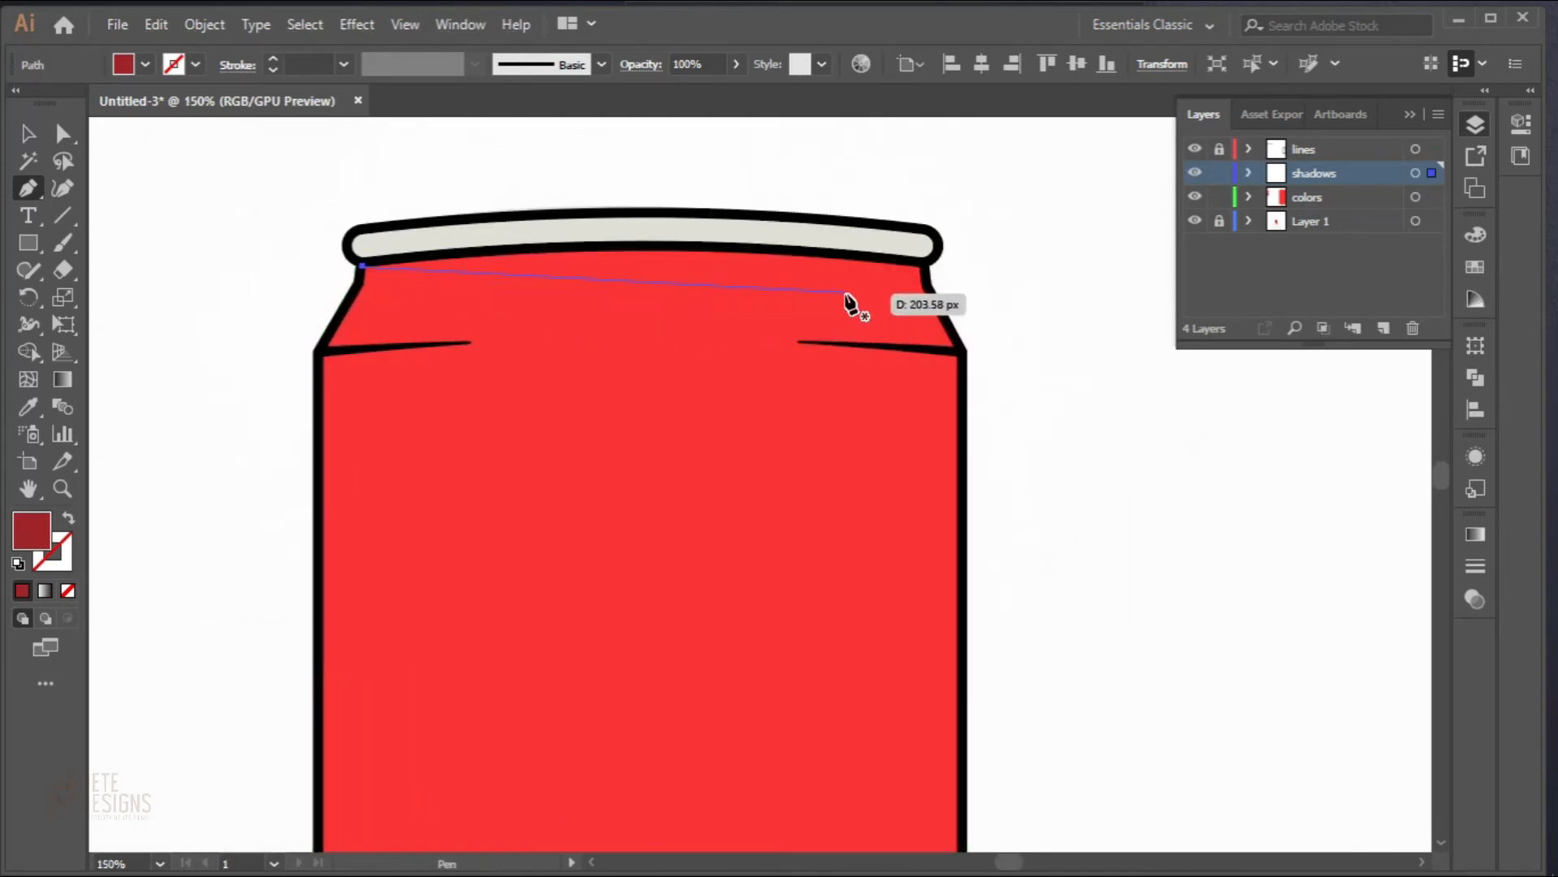
pyautogui.click(847, 293)
pyautogui.click(899, 347)
pyautogui.scroll(-8, 914, 376)
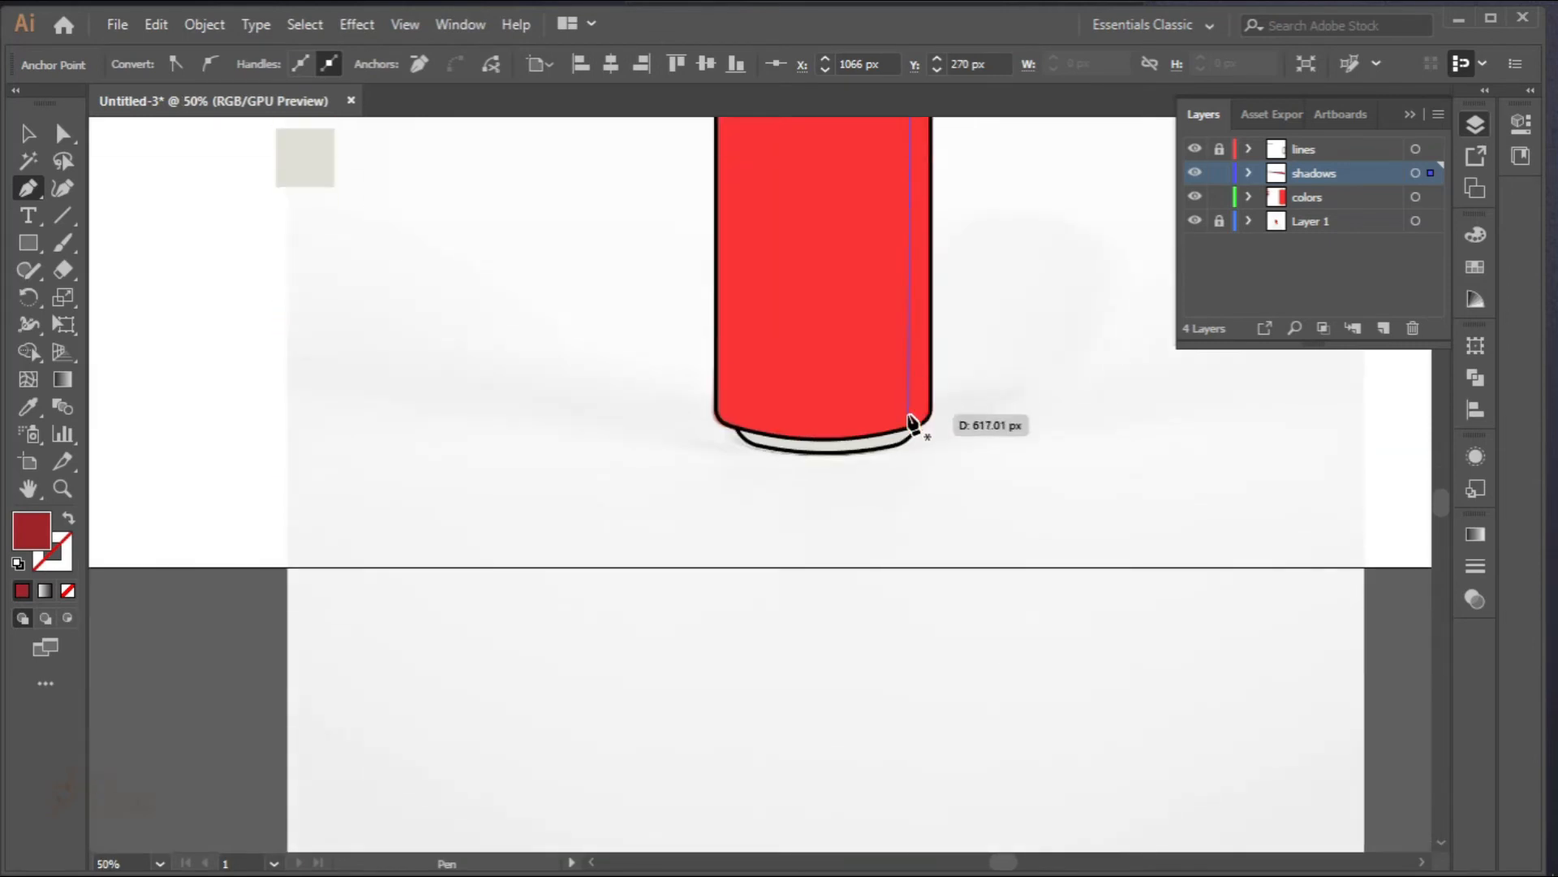
pyautogui.scroll(4, 907, 418)
pyautogui.click(907, 446)
pyautogui.scroll(-6, 908, 461)
pyautogui.scroll(2, 943, 402)
# Step: Run the shadow outline up outside the can's right edge and close it with a curve under the rim, about 280 px wide and 676 px tall
pyautogui.click(910, 533)
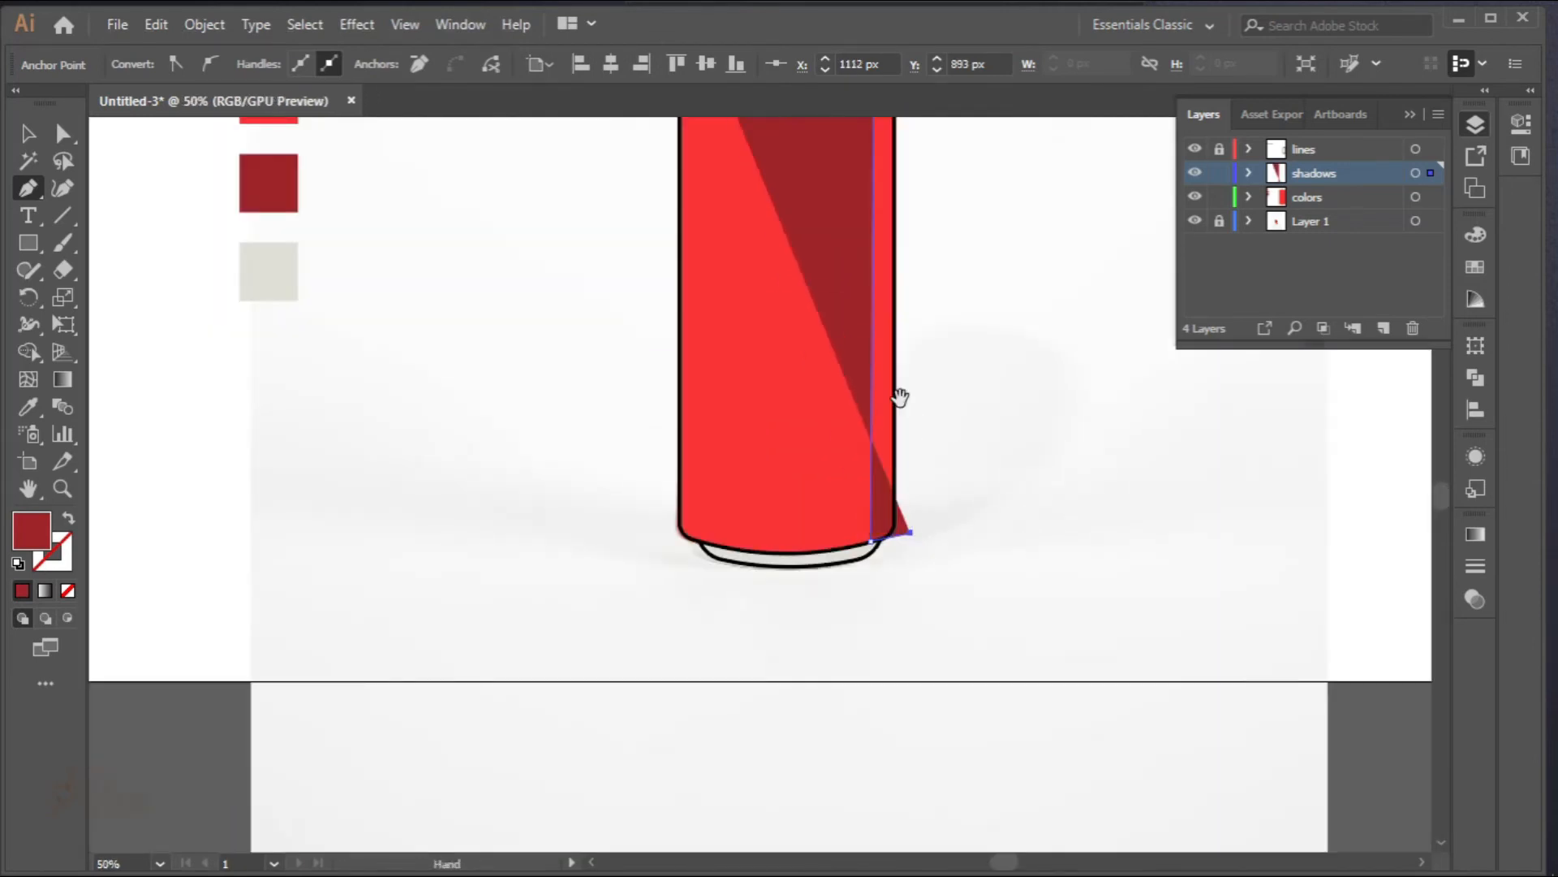
pyautogui.moveTo(898, 397); pyautogui.dragTo(814, 650)
pyautogui.click(831, 291)
pyautogui.scroll(4, 805, 276)
pyautogui.click(768, 229)
pyautogui.moveTo(633, 244); pyautogui.dragTo(1120, 414)
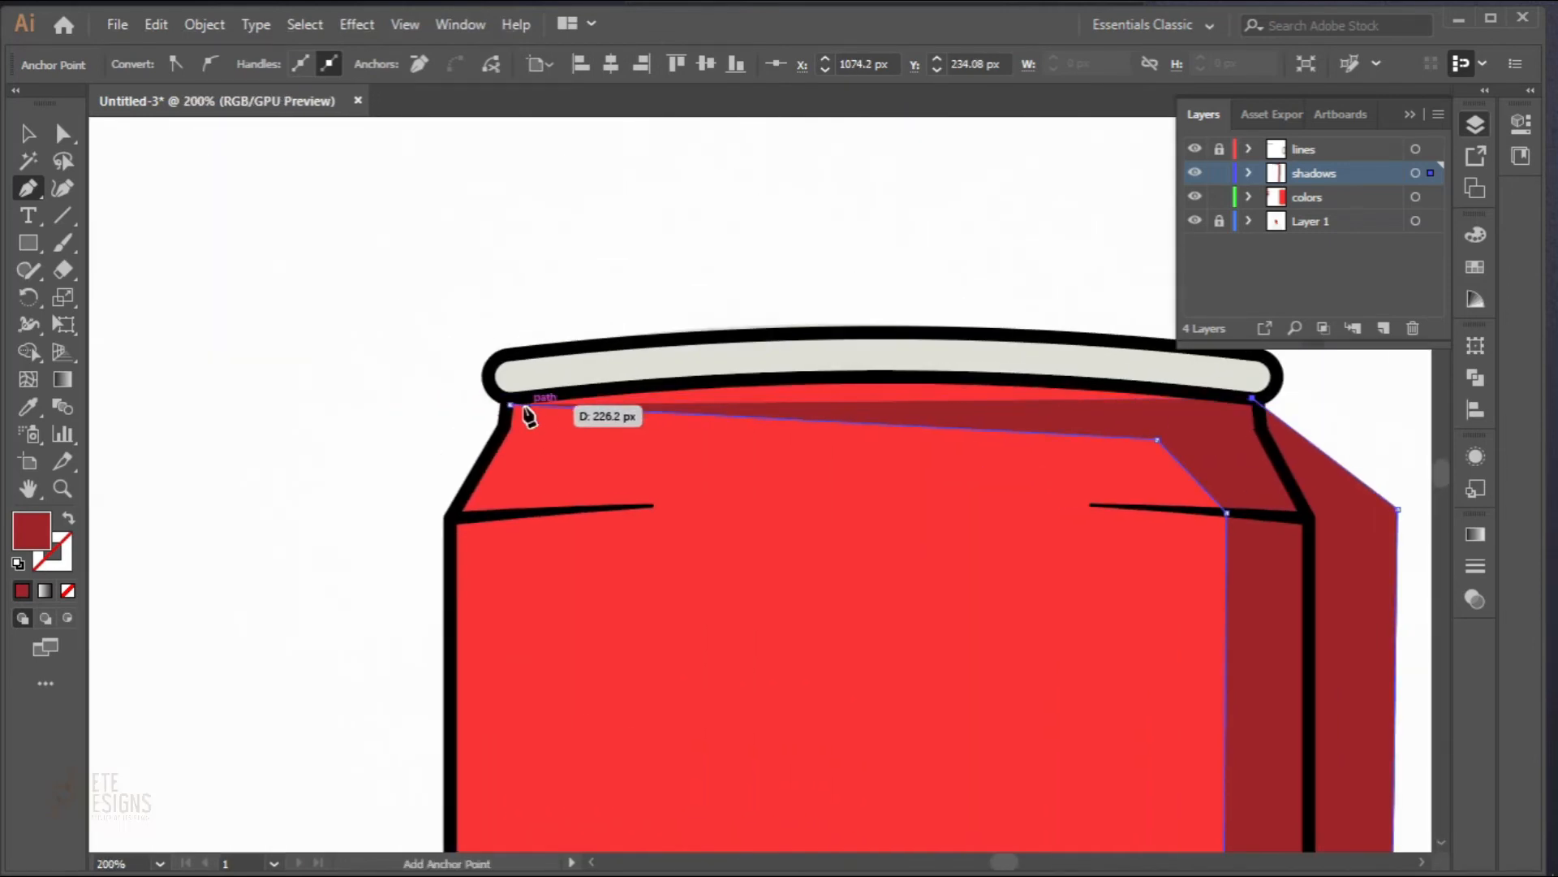
pyautogui.moveTo(511, 405); pyautogui.dragTo(324, 482)
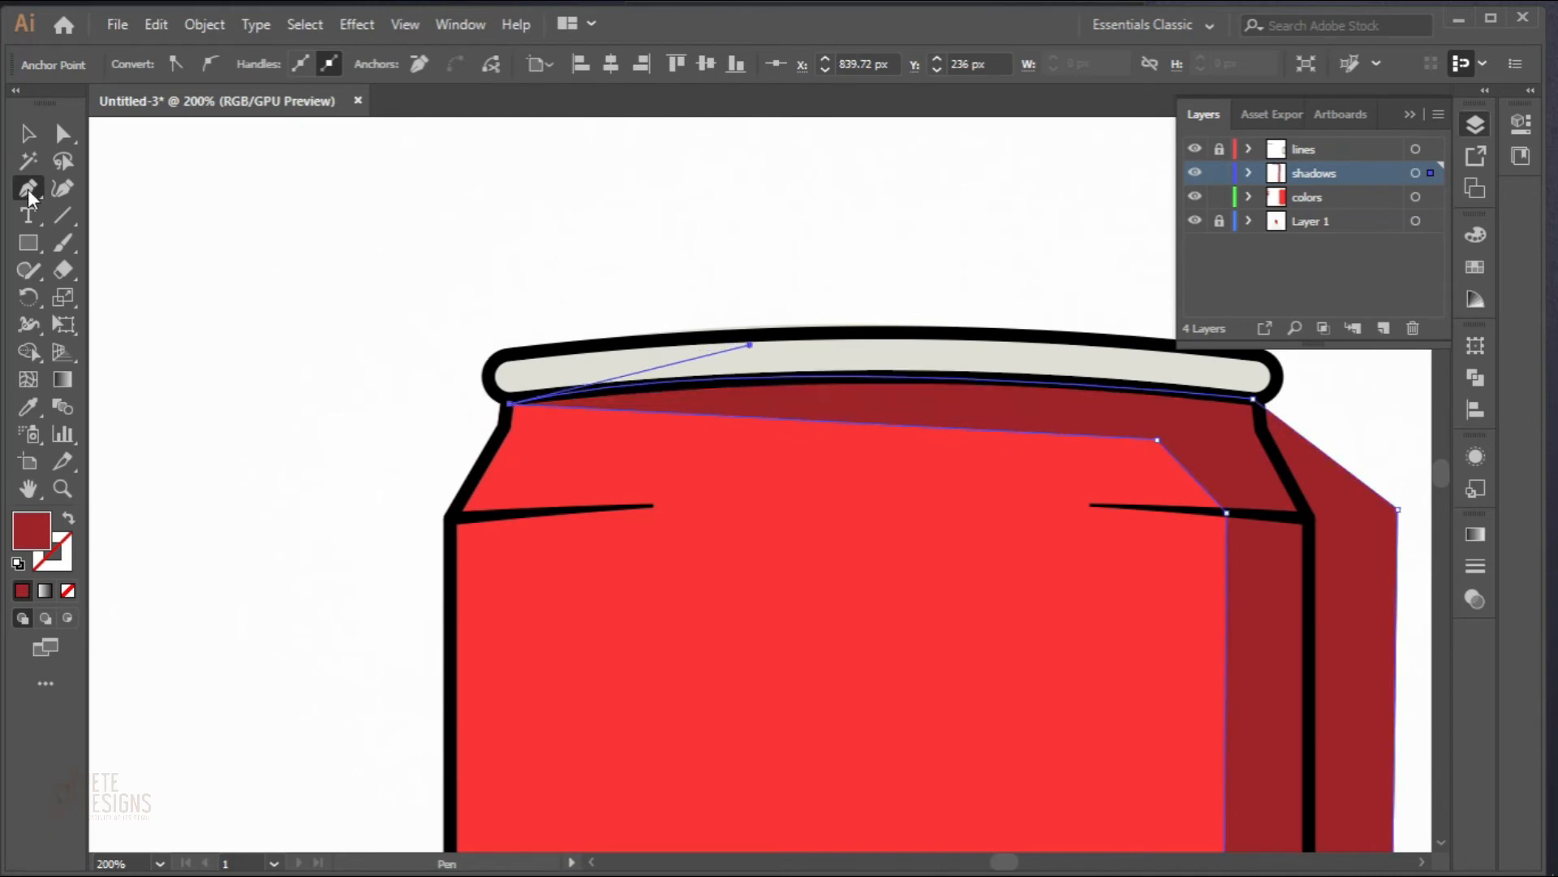
# Step: Bend the shadow's straight inner edge beneath the rim into a curve that follows the rim, using the Anchor Point tool
pyautogui.moveTo(29, 195); pyautogui.dragTo(104, 268)
pyautogui.moveTo(845, 425); pyautogui.dragTo(845, 418)
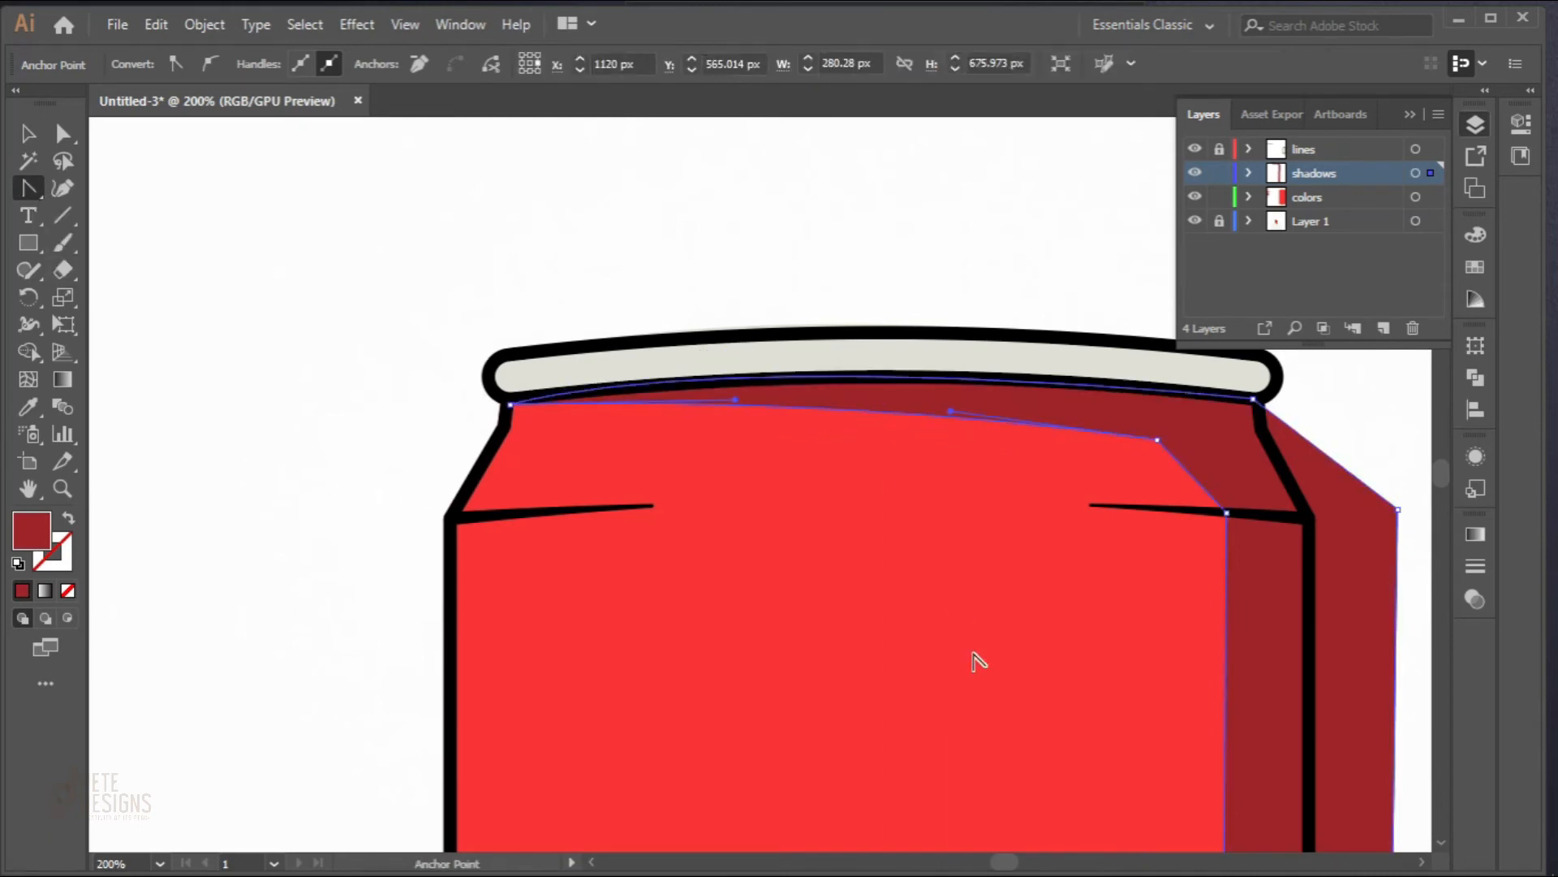
pyautogui.hotkey('ctrl', '-')
pyautogui.hotkey('ctrl', '-')
pyautogui.hotkey('ctrl', '-')
# Step: Select the shadow together with the can's color shapes and remove the dark red area outside the body outline with the Shape Builder
pyautogui.press('v')
pyautogui.scroll(-3, 267, 325)
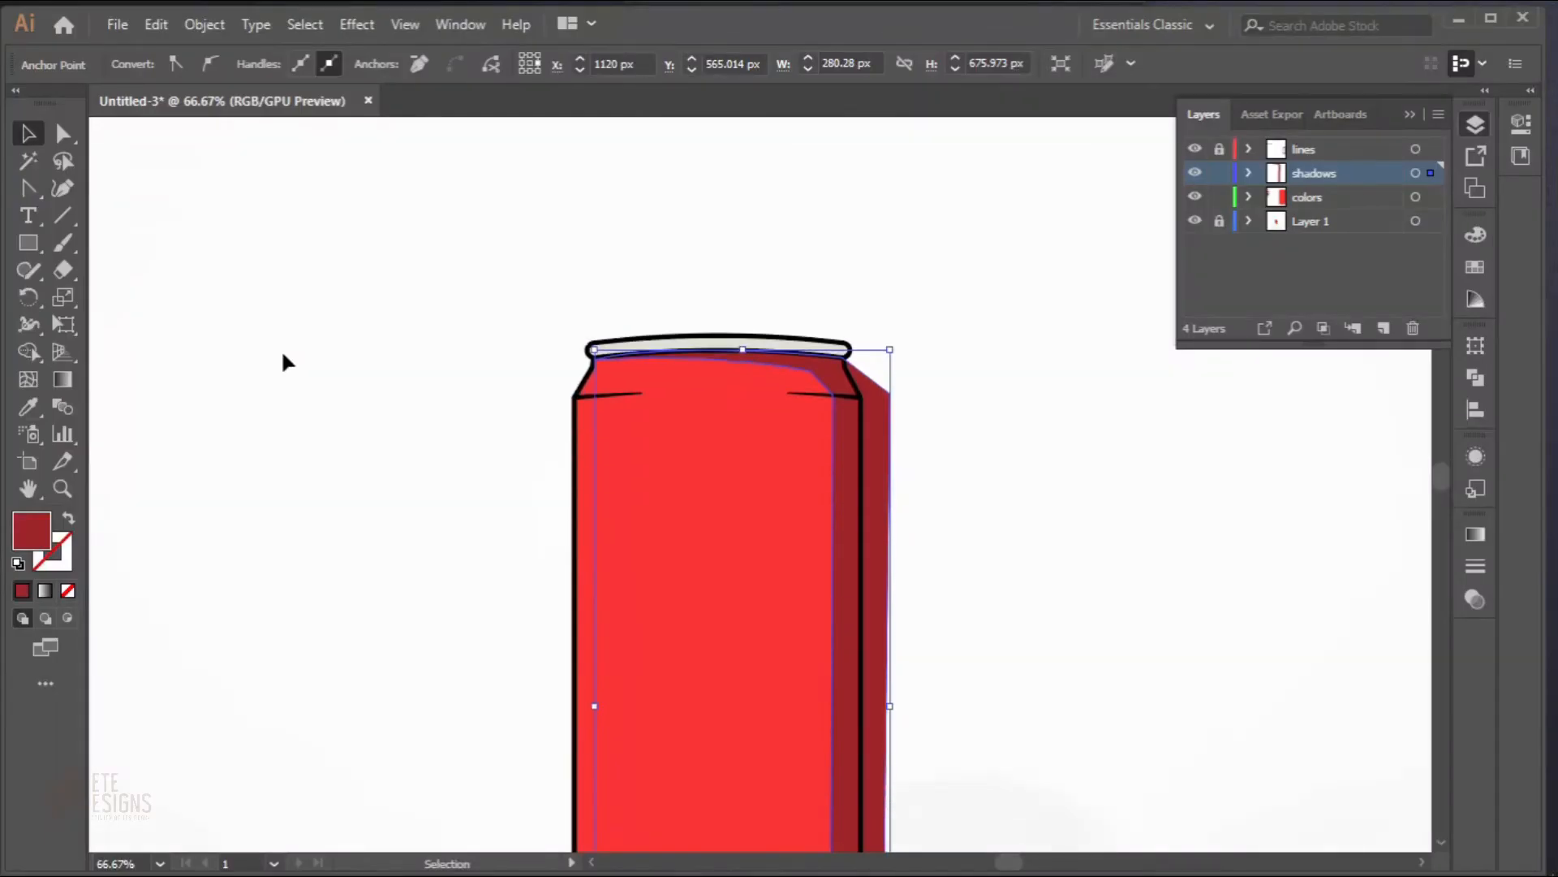
pyautogui.scroll(-1, 1181, 574)
pyautogui.hscroll(2, 1180, 574)
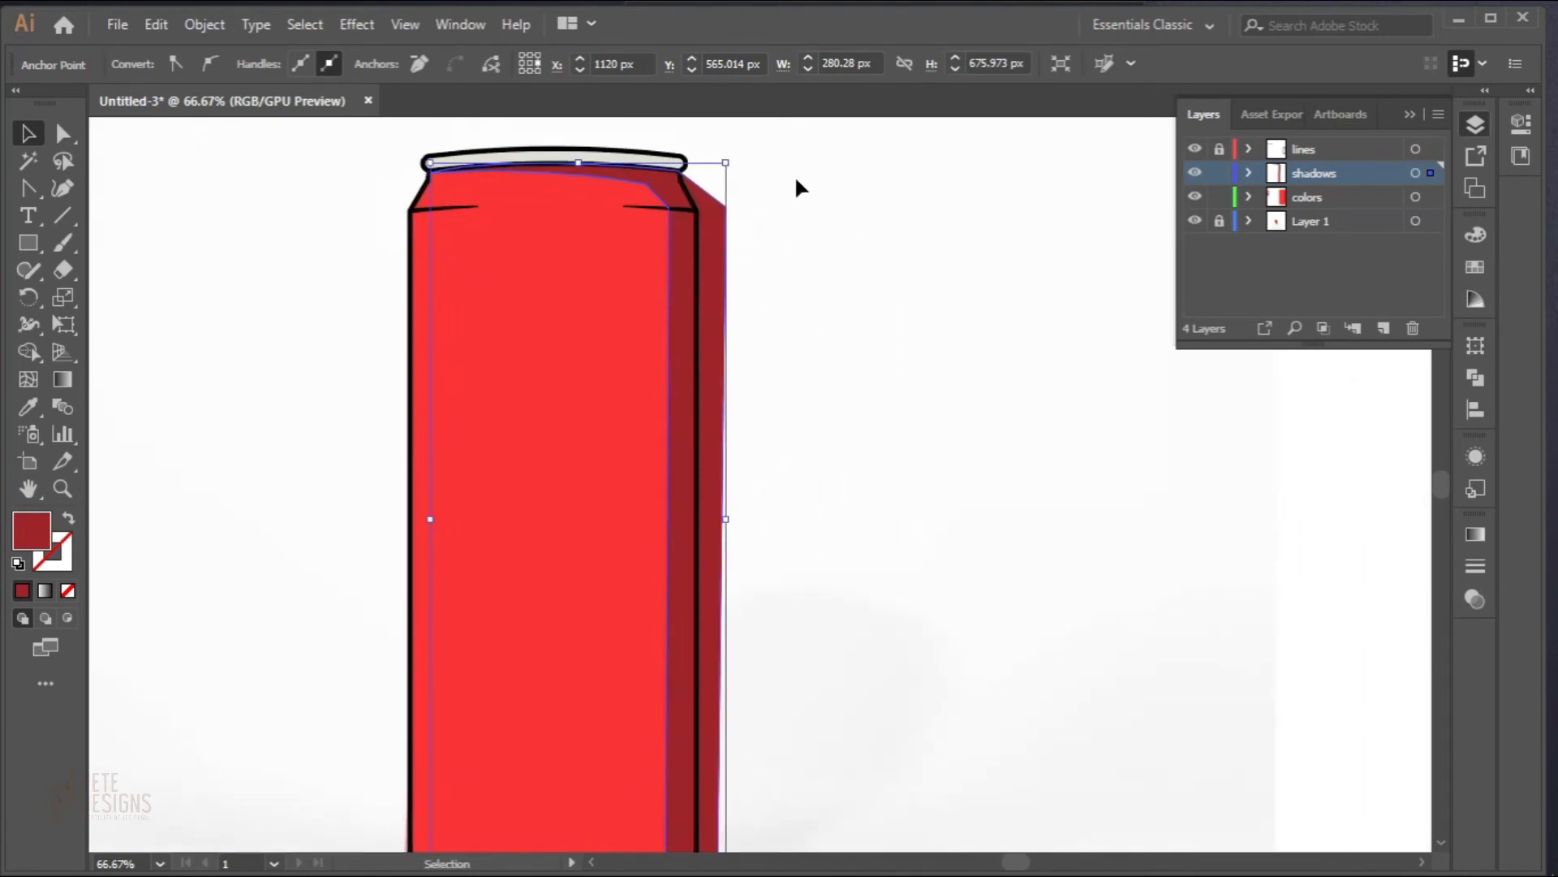
pyautogui.moveTo(796, 180); pyautogui.dragTo(563, 673)
pyautogui.click(29, 352)
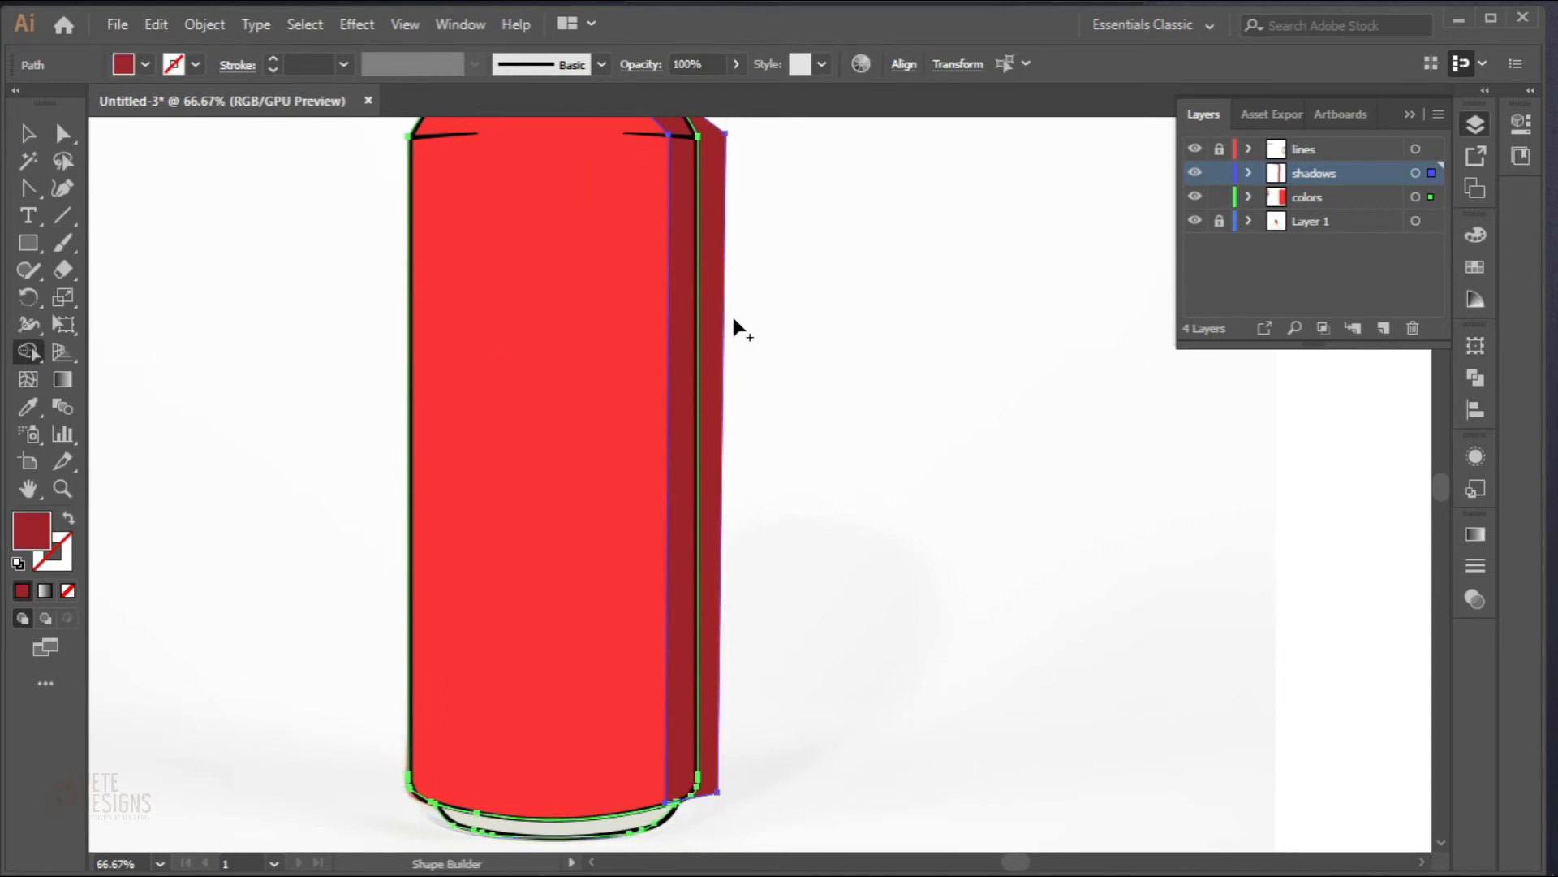
pyautogui.keyDown('alt'); pyautogui.click(713, 320); pyautogui.keyUp('alt')
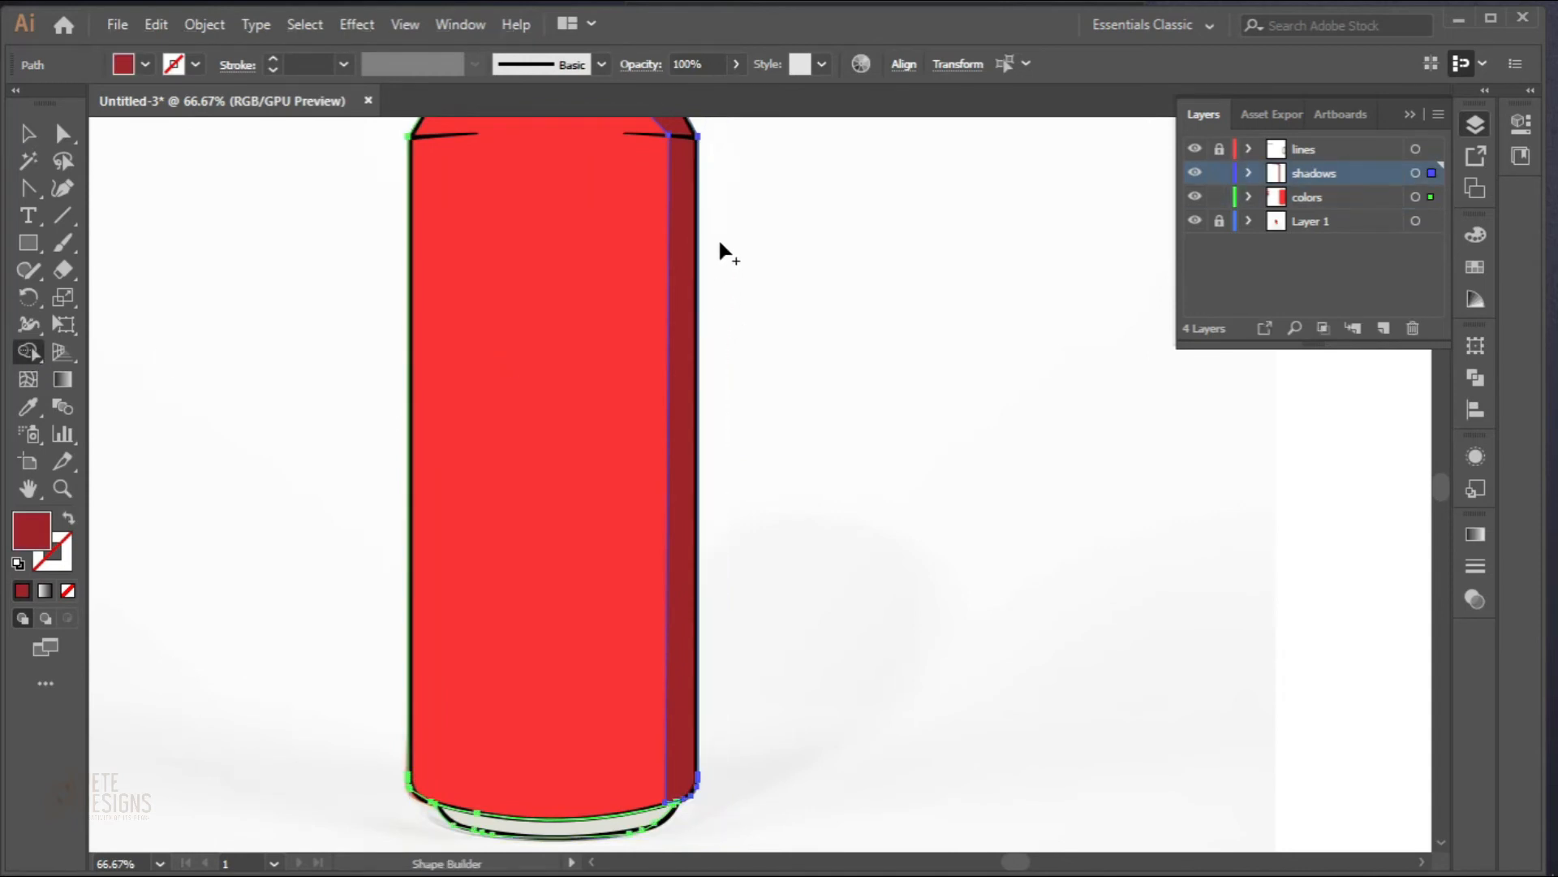
pyautogui.scroll(3, 731, 333)
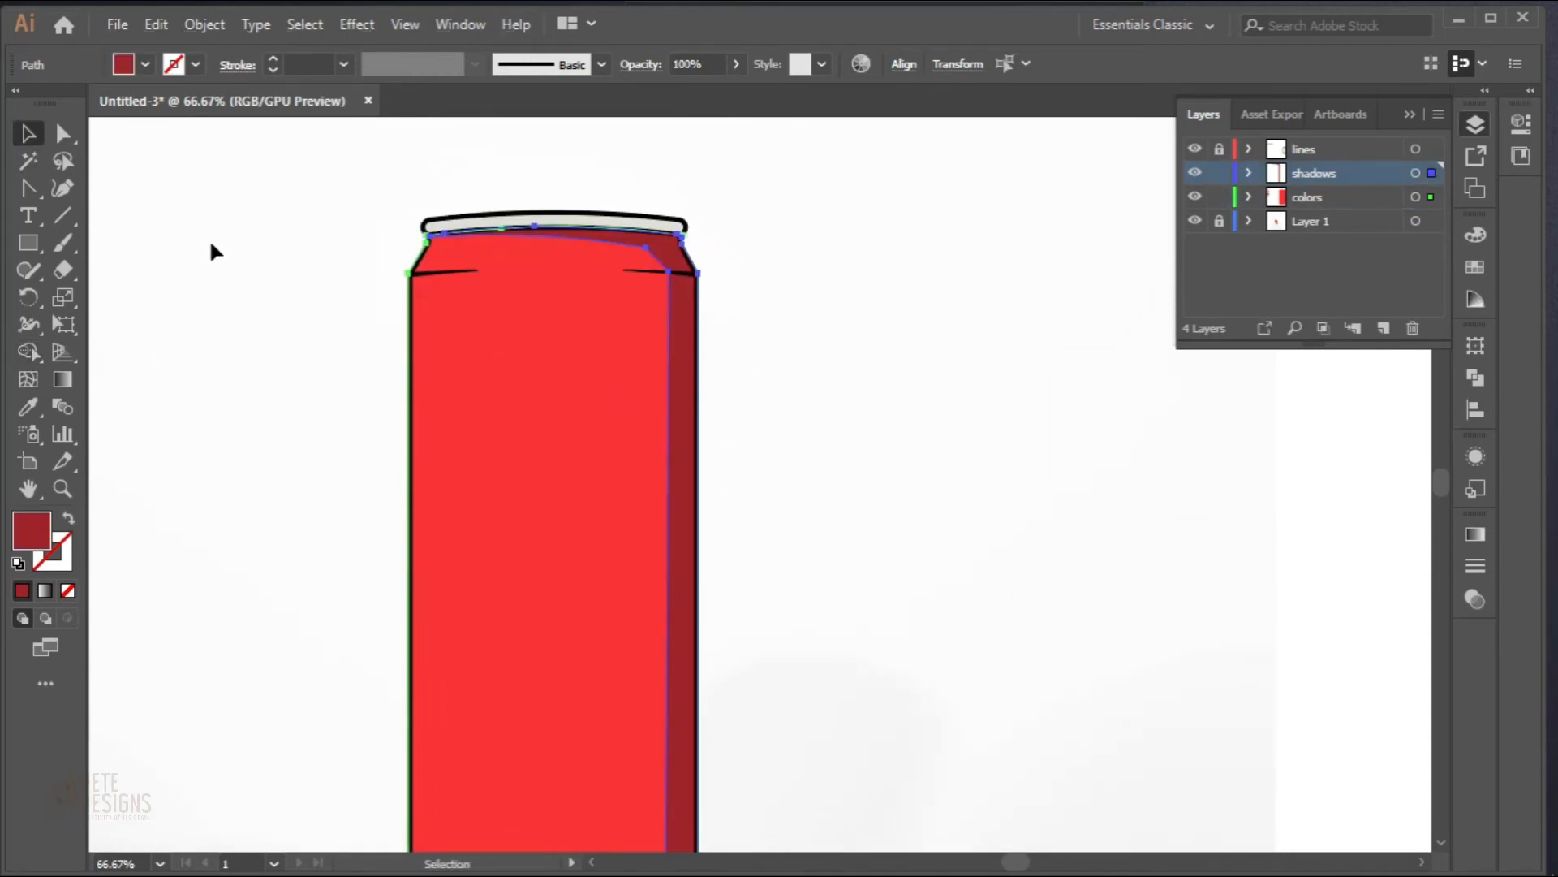
pyautogui.press('space')
pyautogui.moveTo(349, 443); pyautogui.dragTo(510, 340)
pyautogui.scroll(-1, 472, 372)
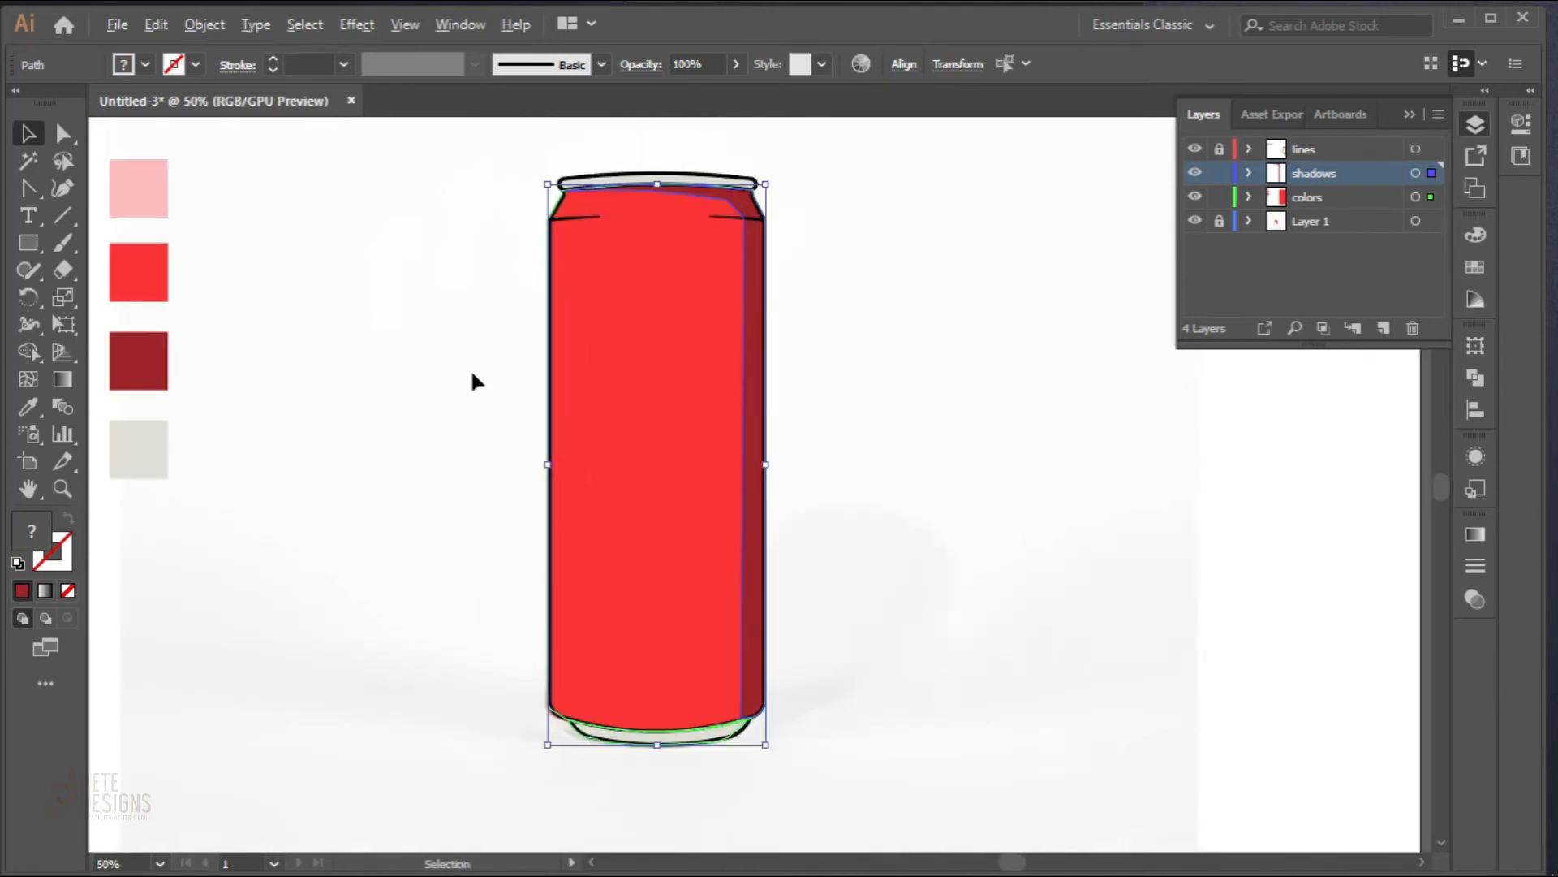
# Step: On the shadows layer with the pink swatch's fill, draw a highlight's left edge with the Pen from the rim down to the base
pyautogui.click(135, 201)
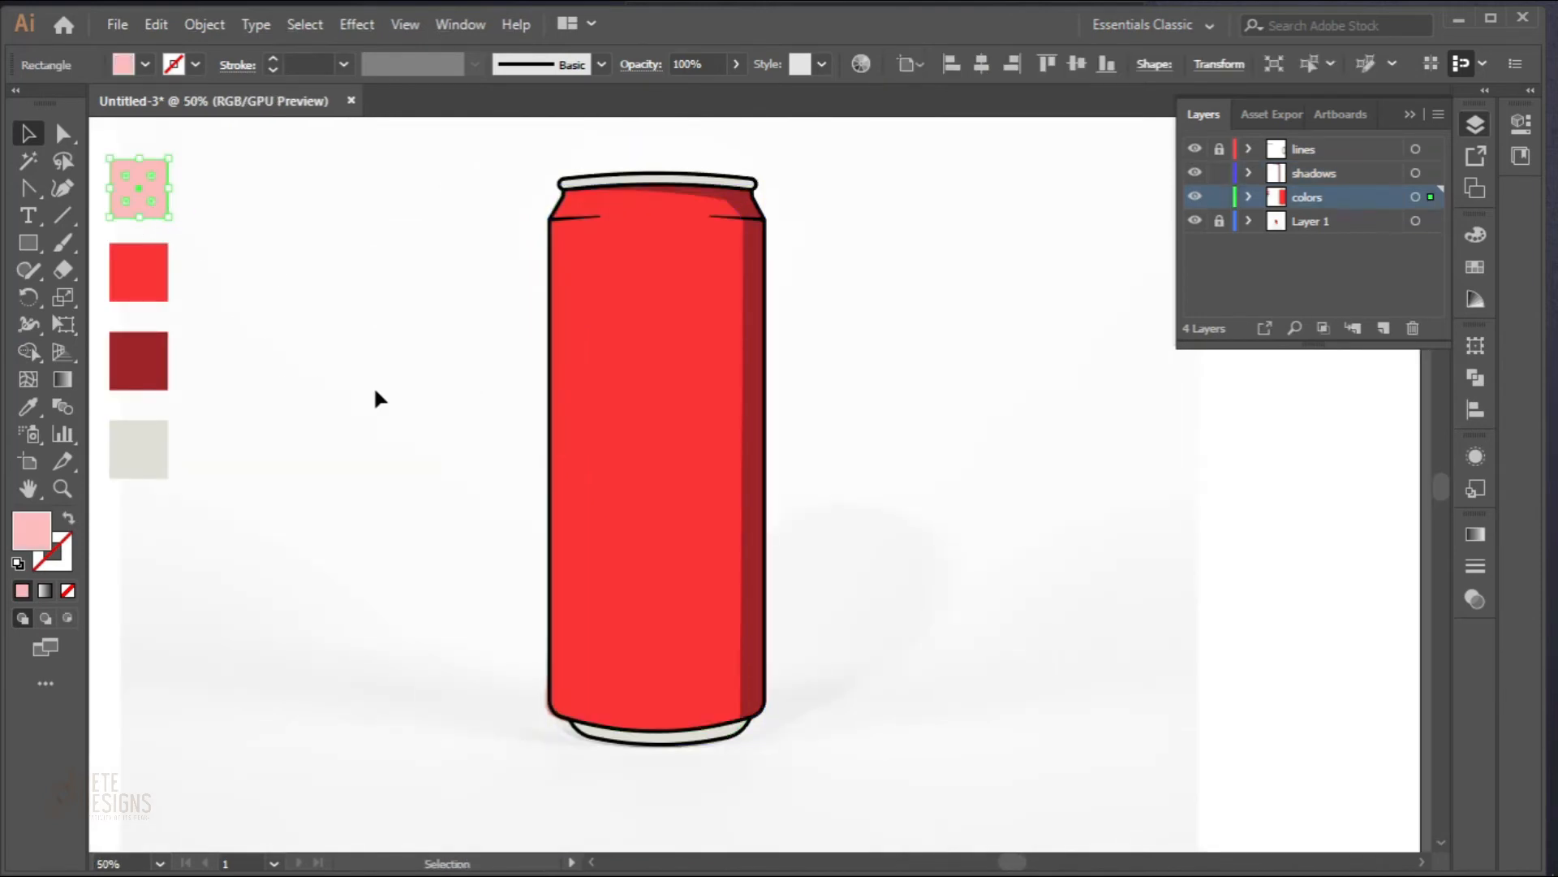
pyautogui.click(1331, 174)
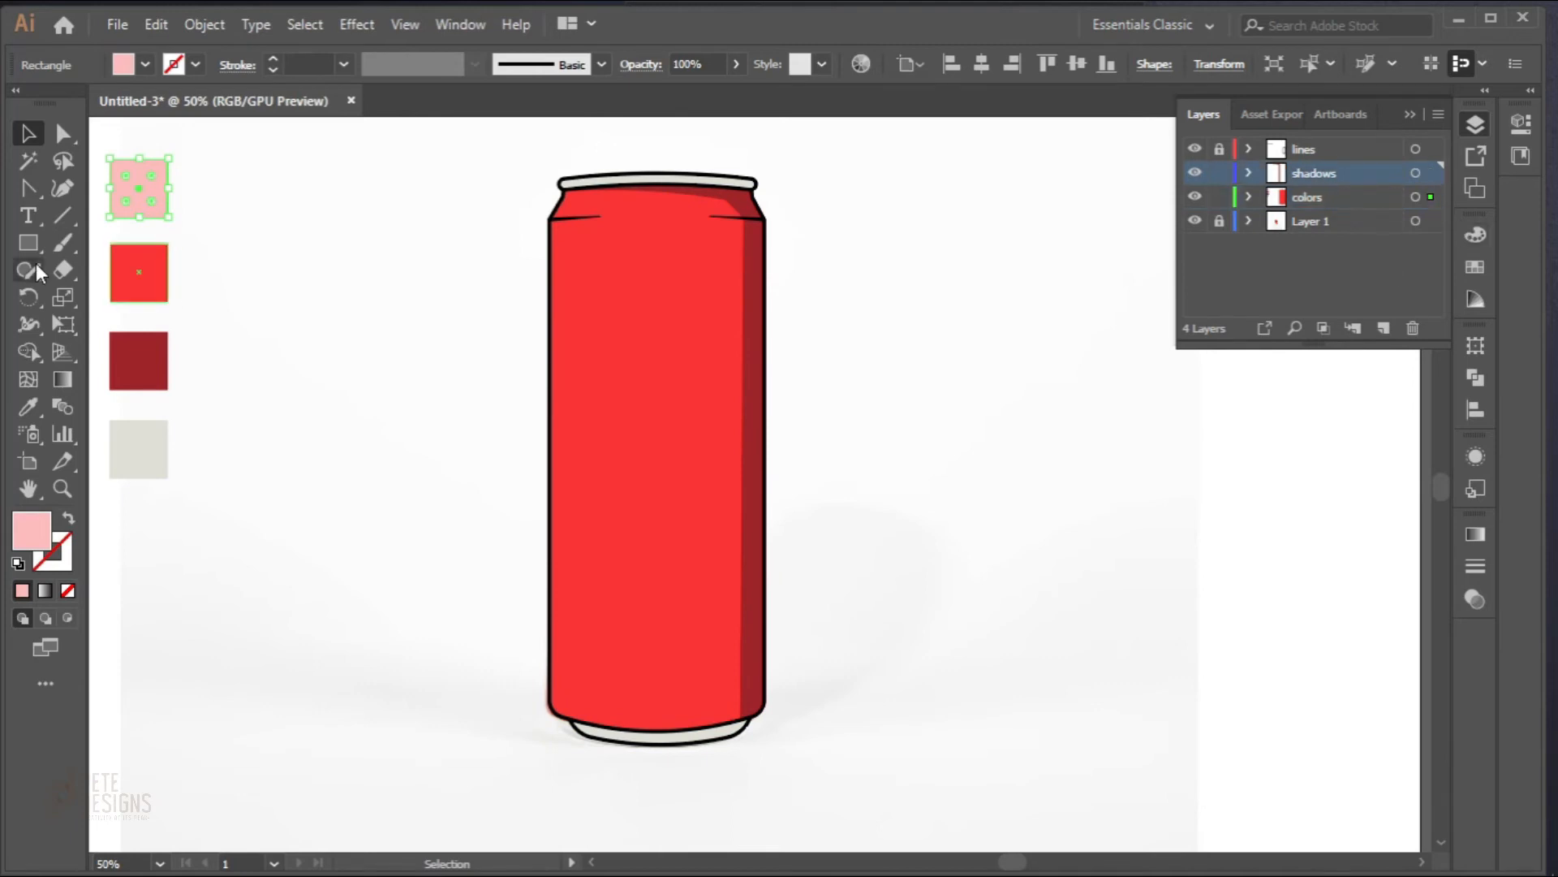
pyautogui.moveTo(31, 190); pyautogui.dragTo(71, 188)
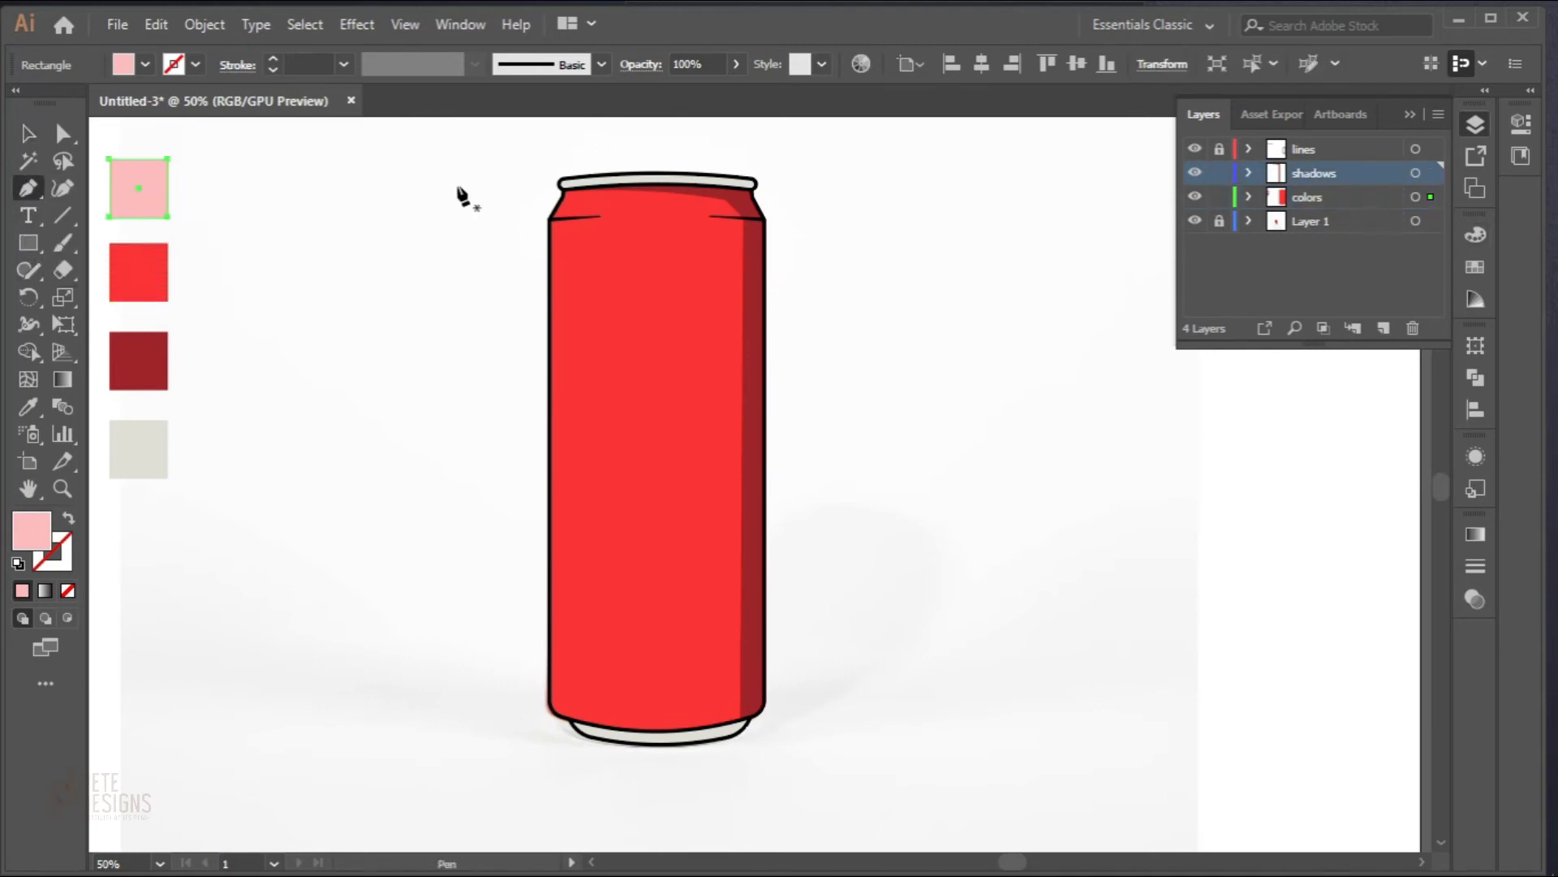
pyautogui.scroll(3, 513, 187)
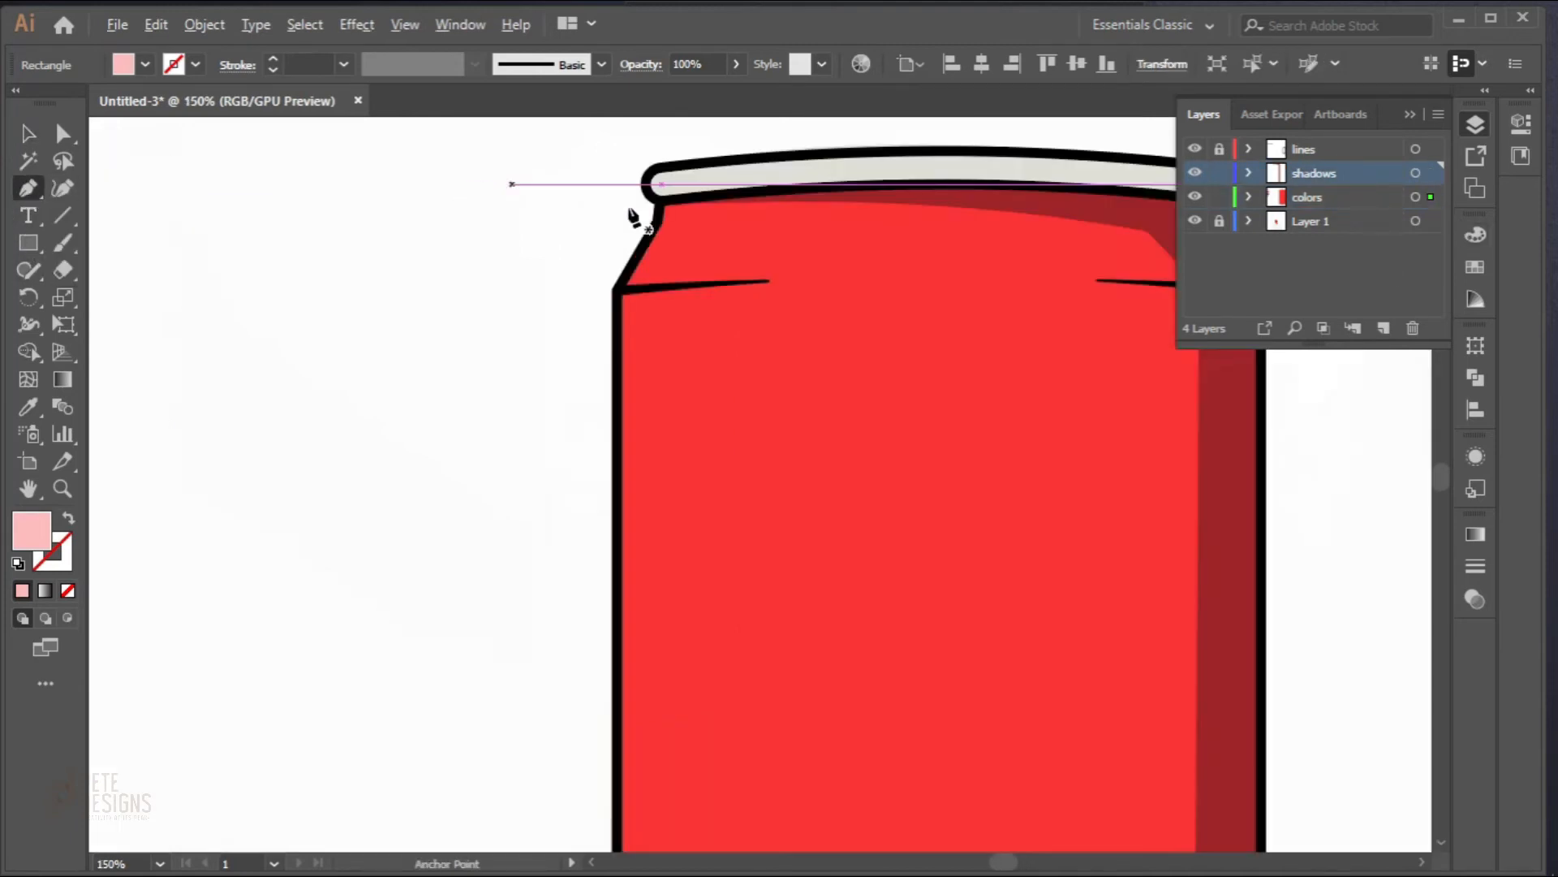
pyautogui.click(691, 201)
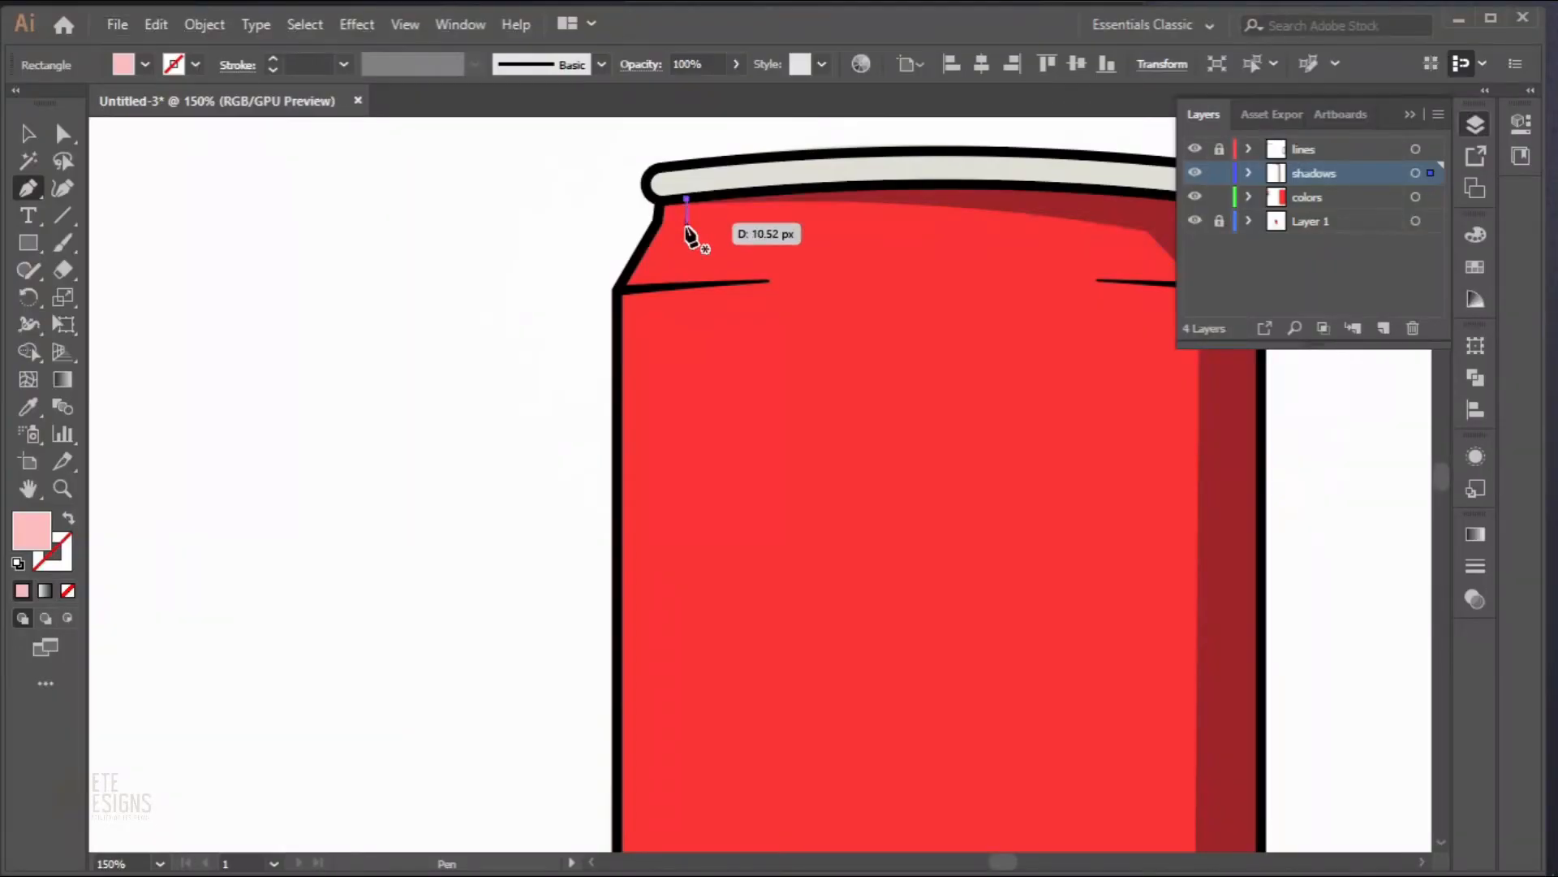
pyautogui.scroll(-3, 668, 296)
pyautogui.scroll(3, 662, 653)
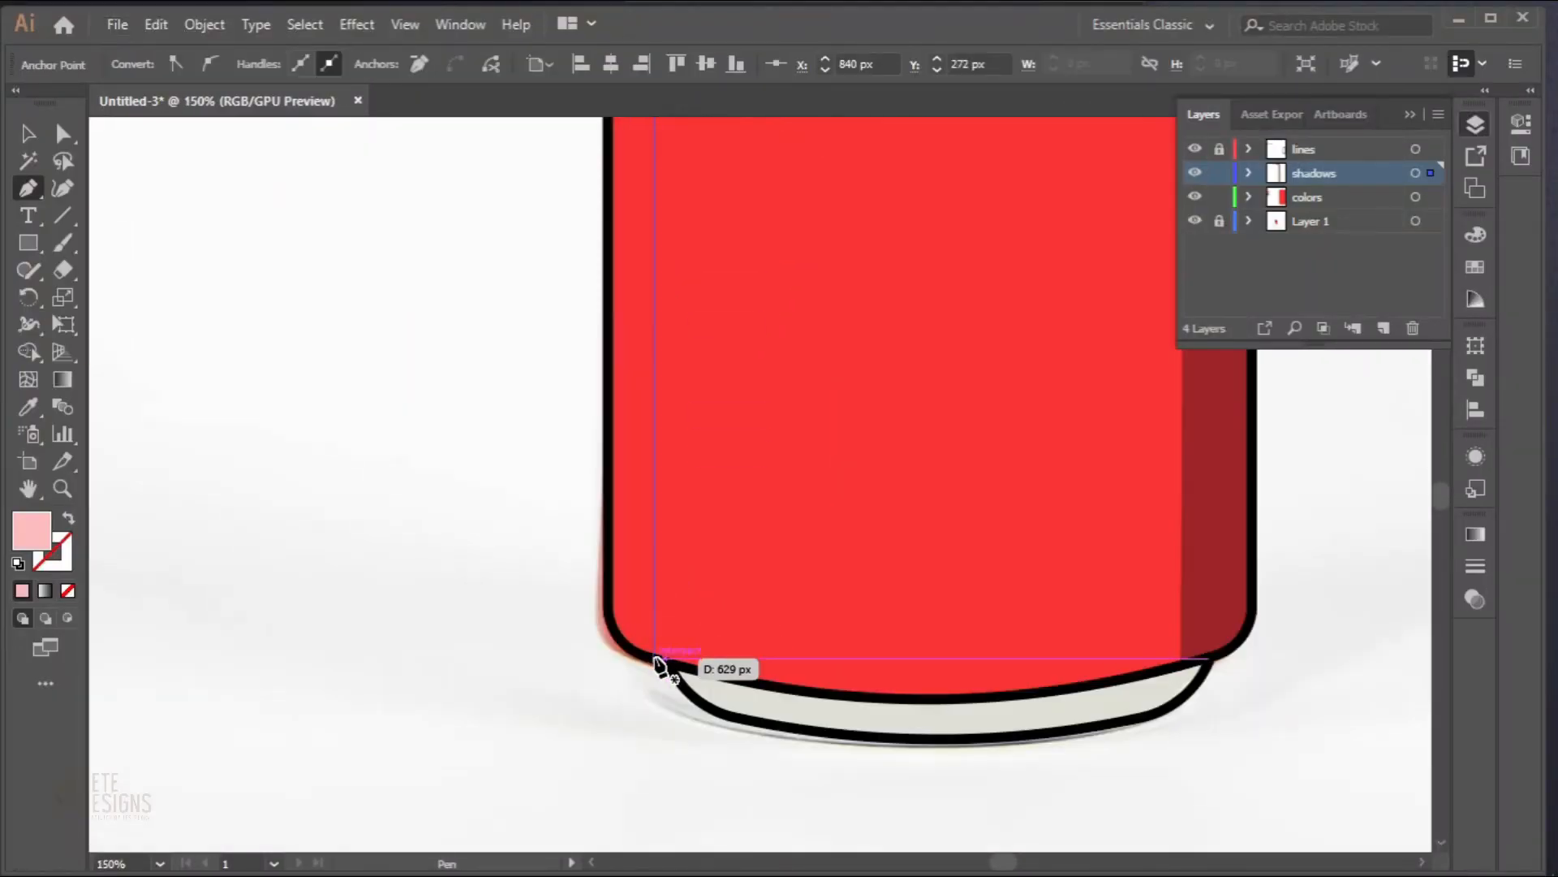
pyautogui.click(661, 659)
# Step: Complete the pink highlight as a closed vertical strip about 24 px wide at the base, following the can's shoulder, and deselect it
pyautogui.click(713, 683)
pyautogui.scroll(-3, 712, 682)
pyautogui.scroll(3, 708, 180)
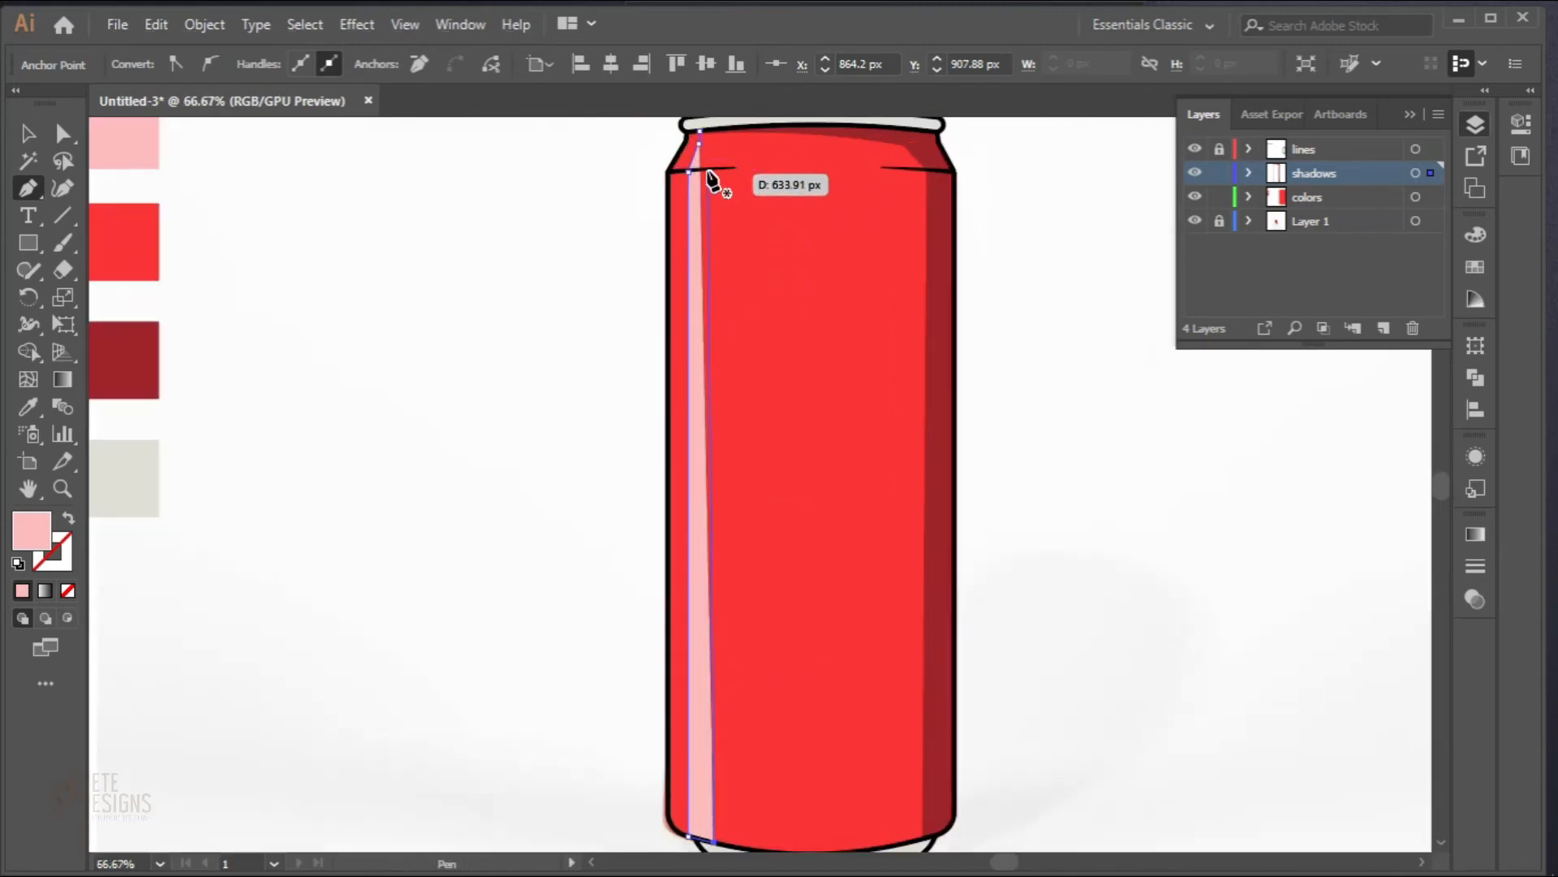
pyautogui.click(719, 149)
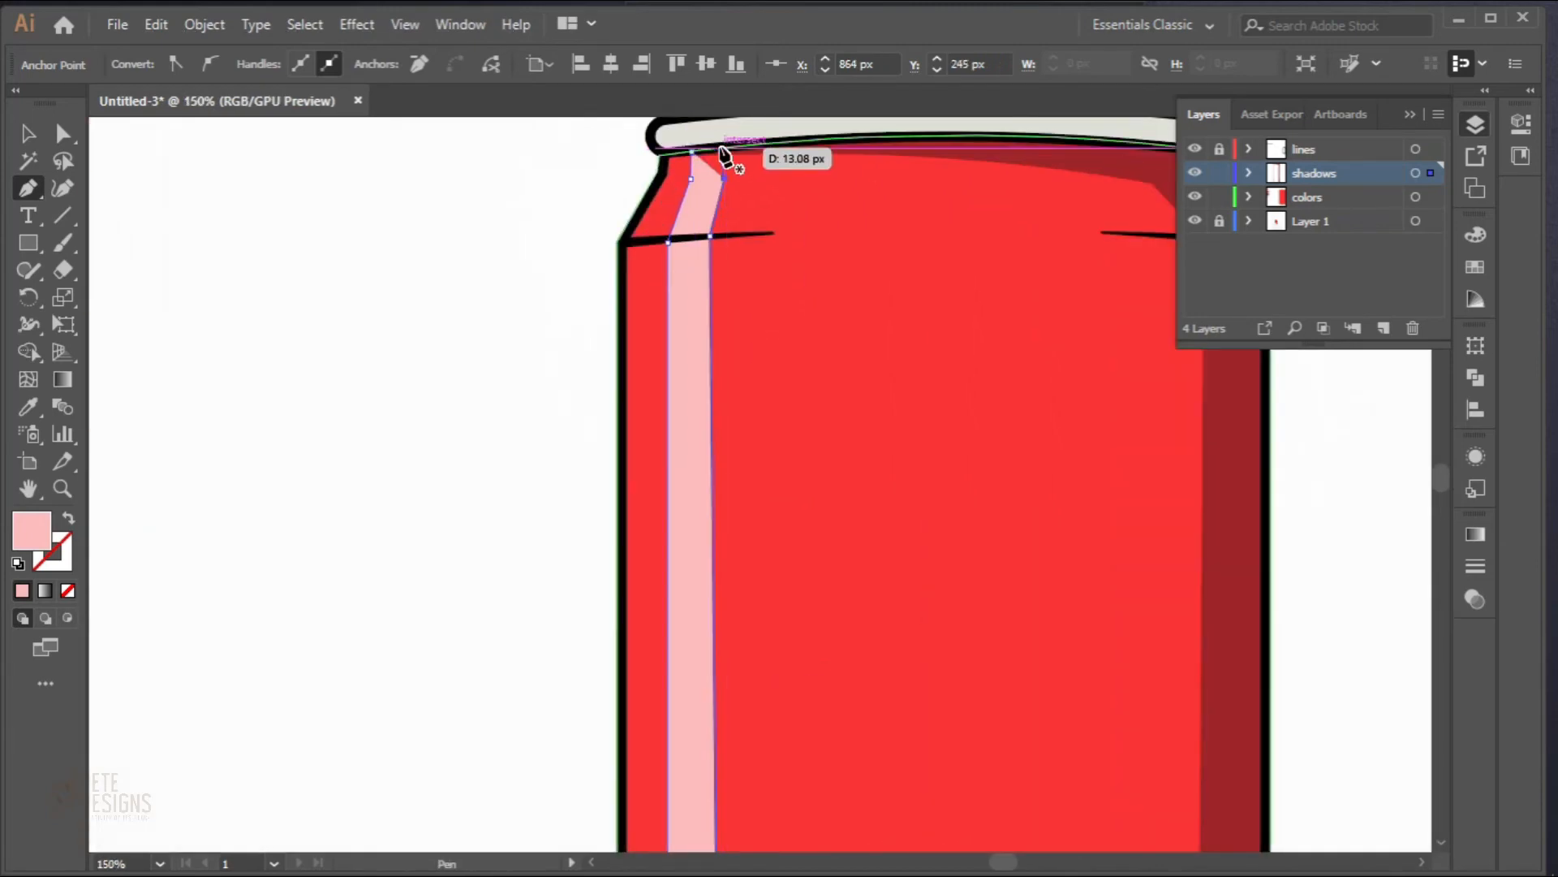
pyautogui.click(692, 153)
pyautogui.click(39, 138)
pyautogui.click(235, 189)
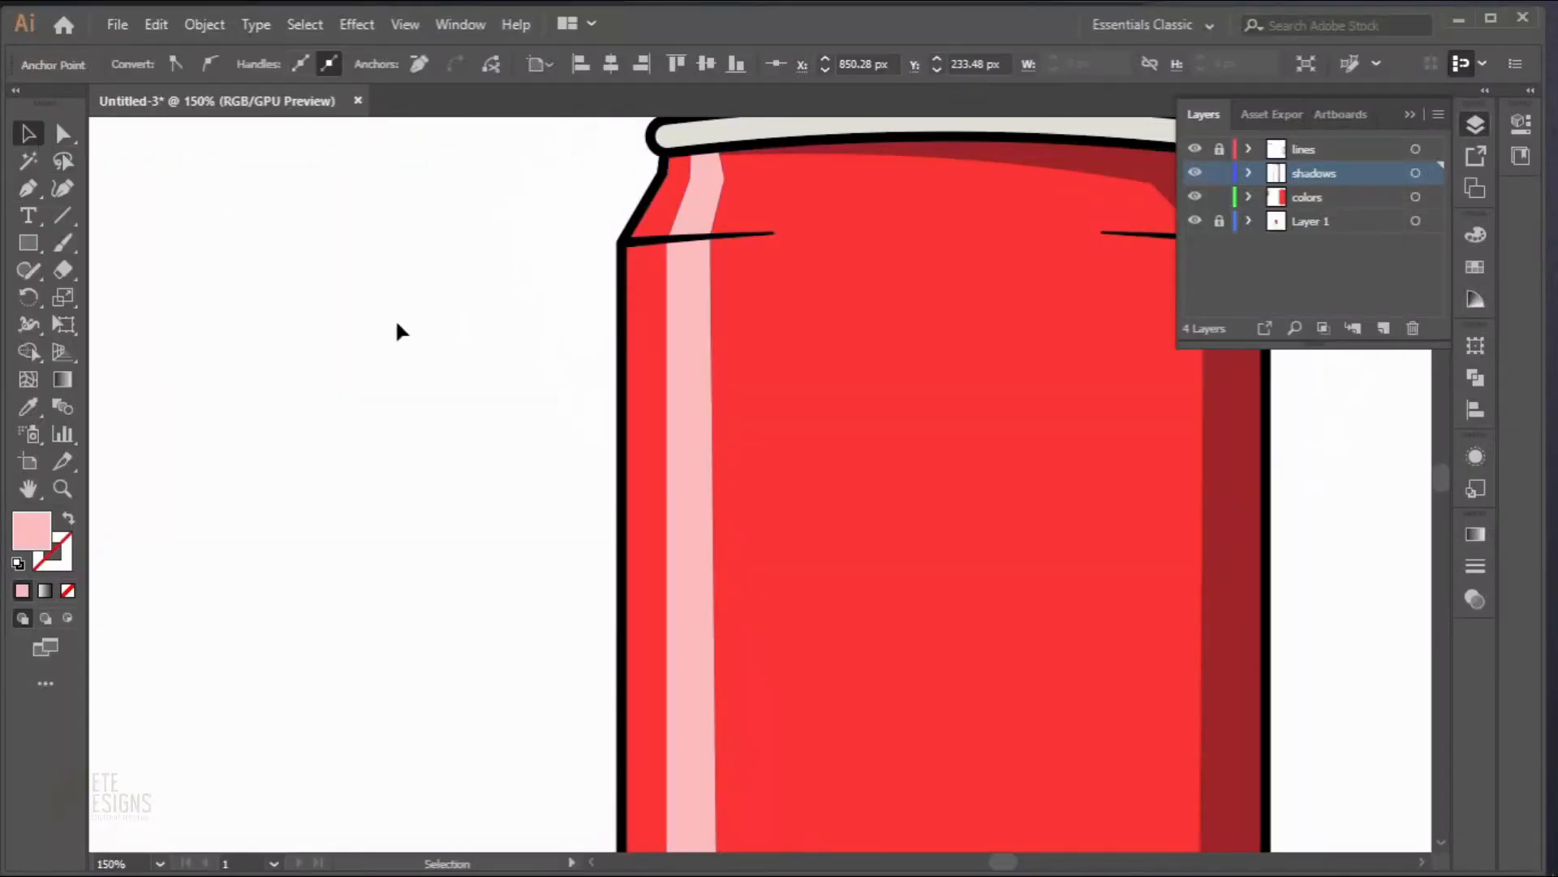
# Step: Move the pink strip's lower-right anchor point inward to about X 860 px, Y 907 px with Direct Selection and deselect
pyautogui.scroll(-3, 396, 319)
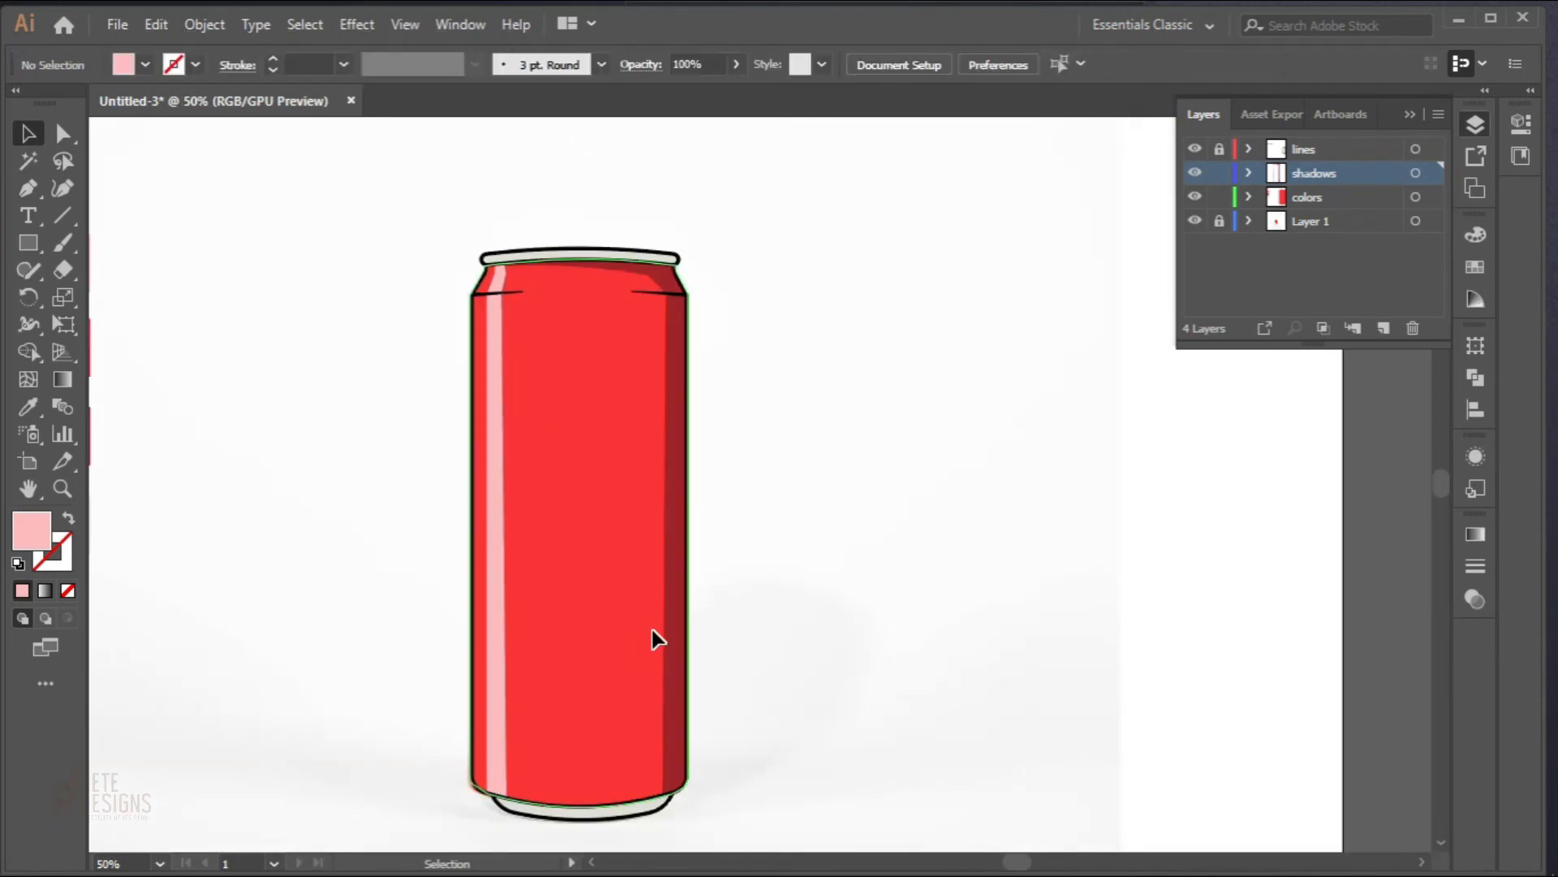
pyautogui.scroll(3, 504, 783)
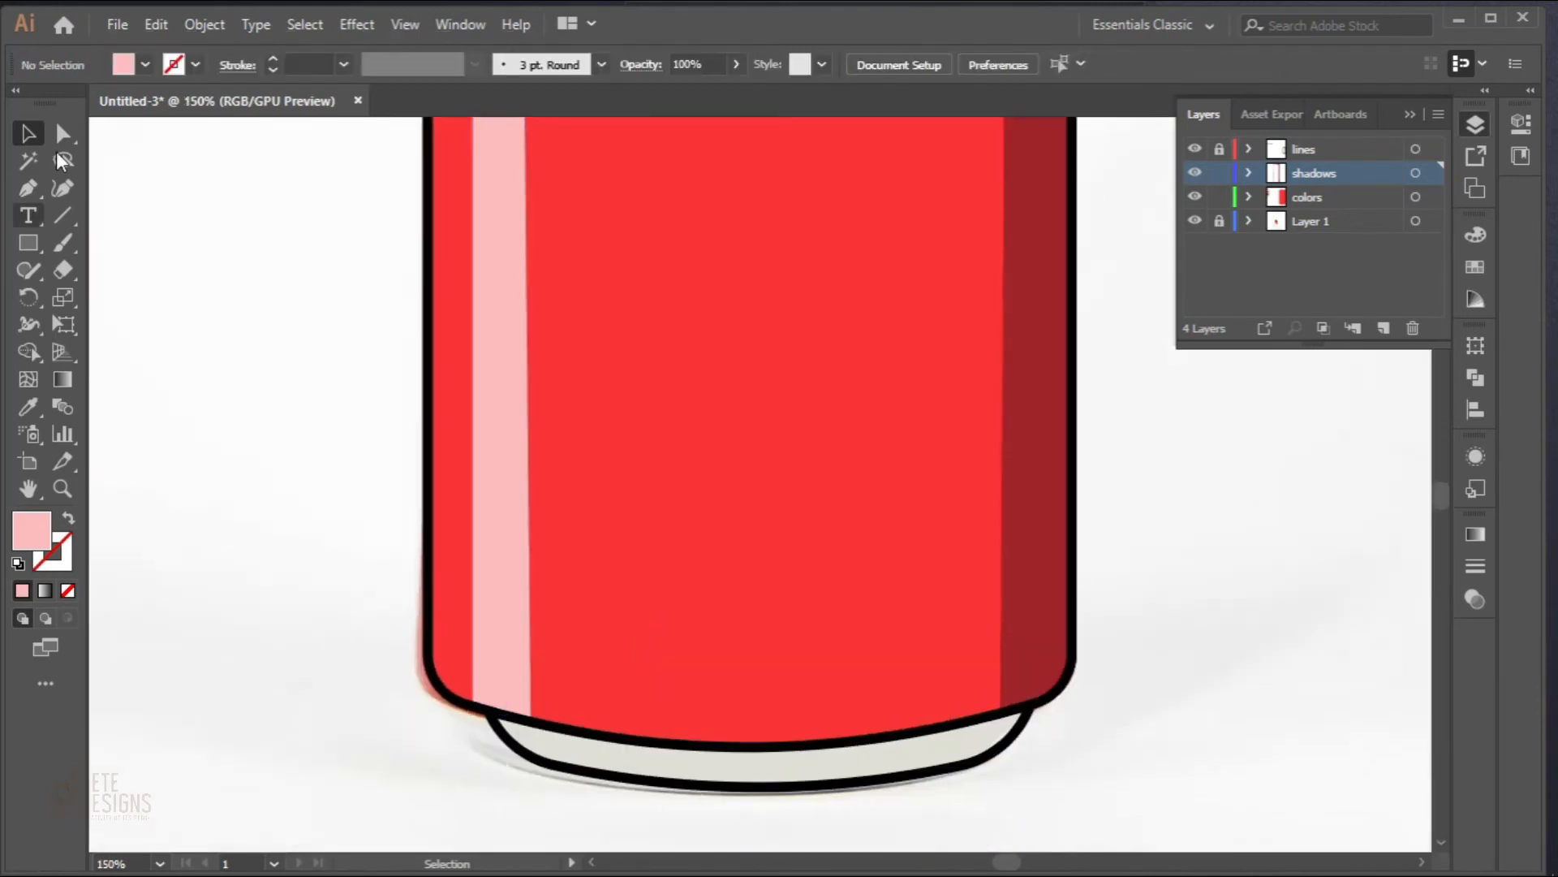
pyautogui.click(527, 719)
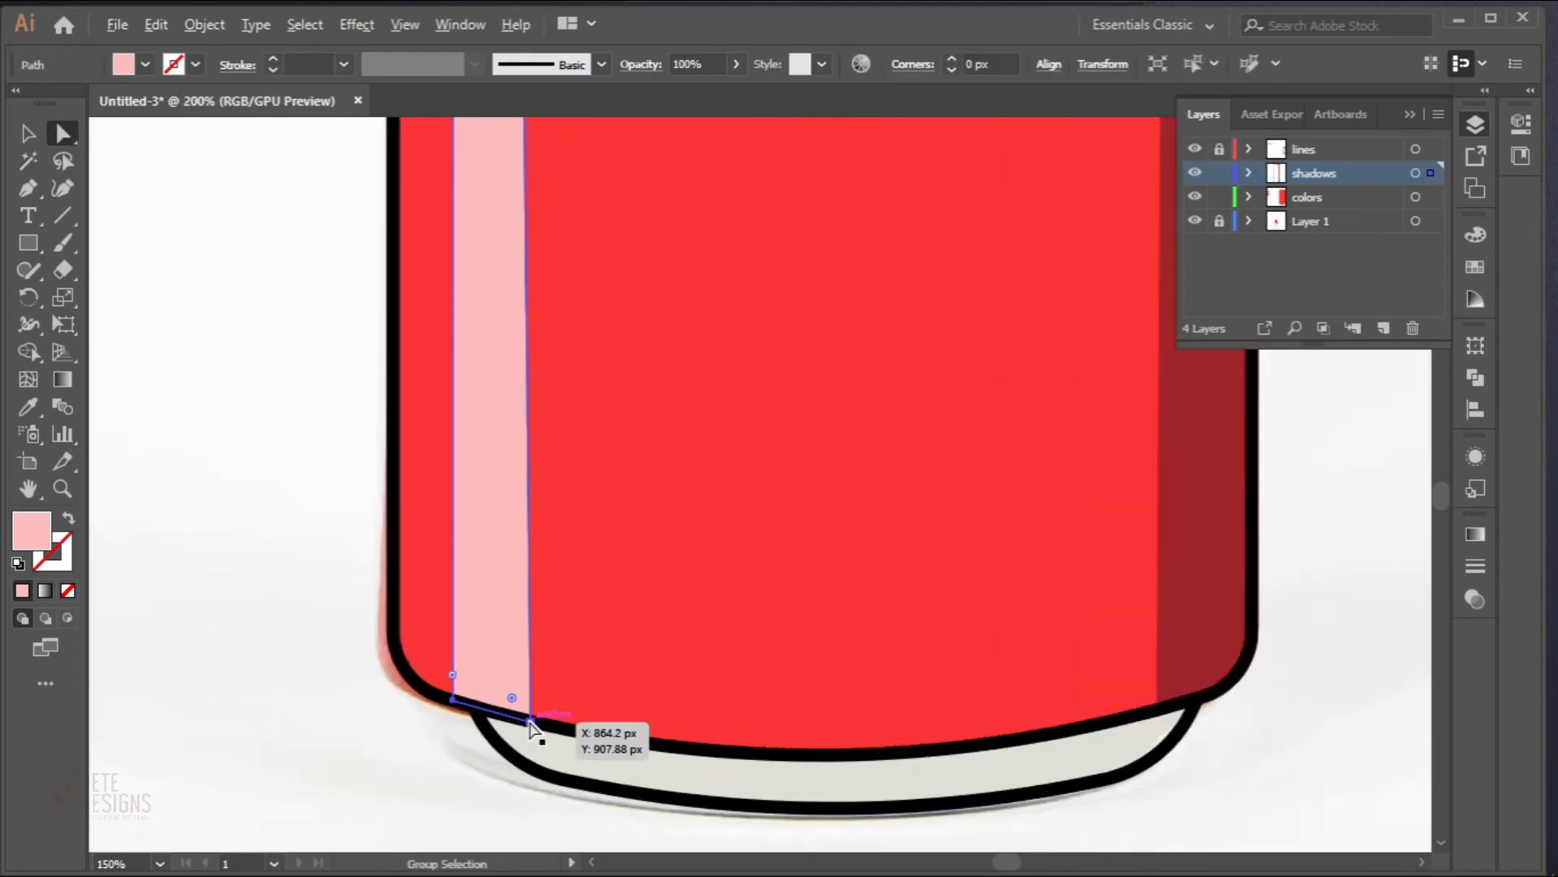
pyautogui.scroll(2, 529, 721)
pyautogui.moveTo(533, 727); pyautogui.dragTo(517, 722)
pyautogui.scroll(-5, 532, 725)
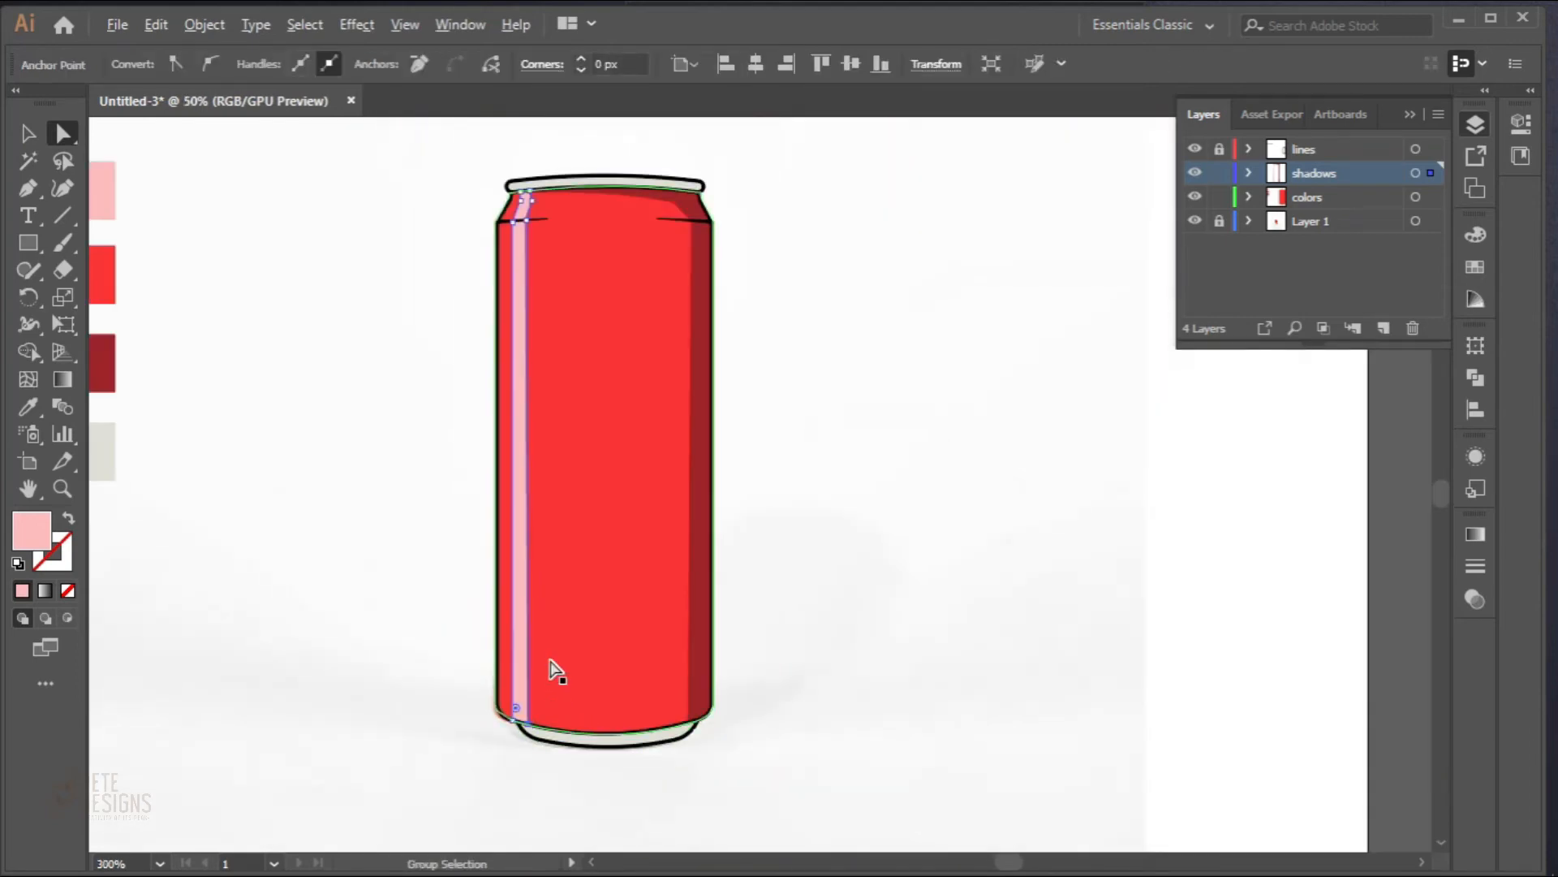
pyautogui.click(28, 139)
pyautogui.click(461, 396)
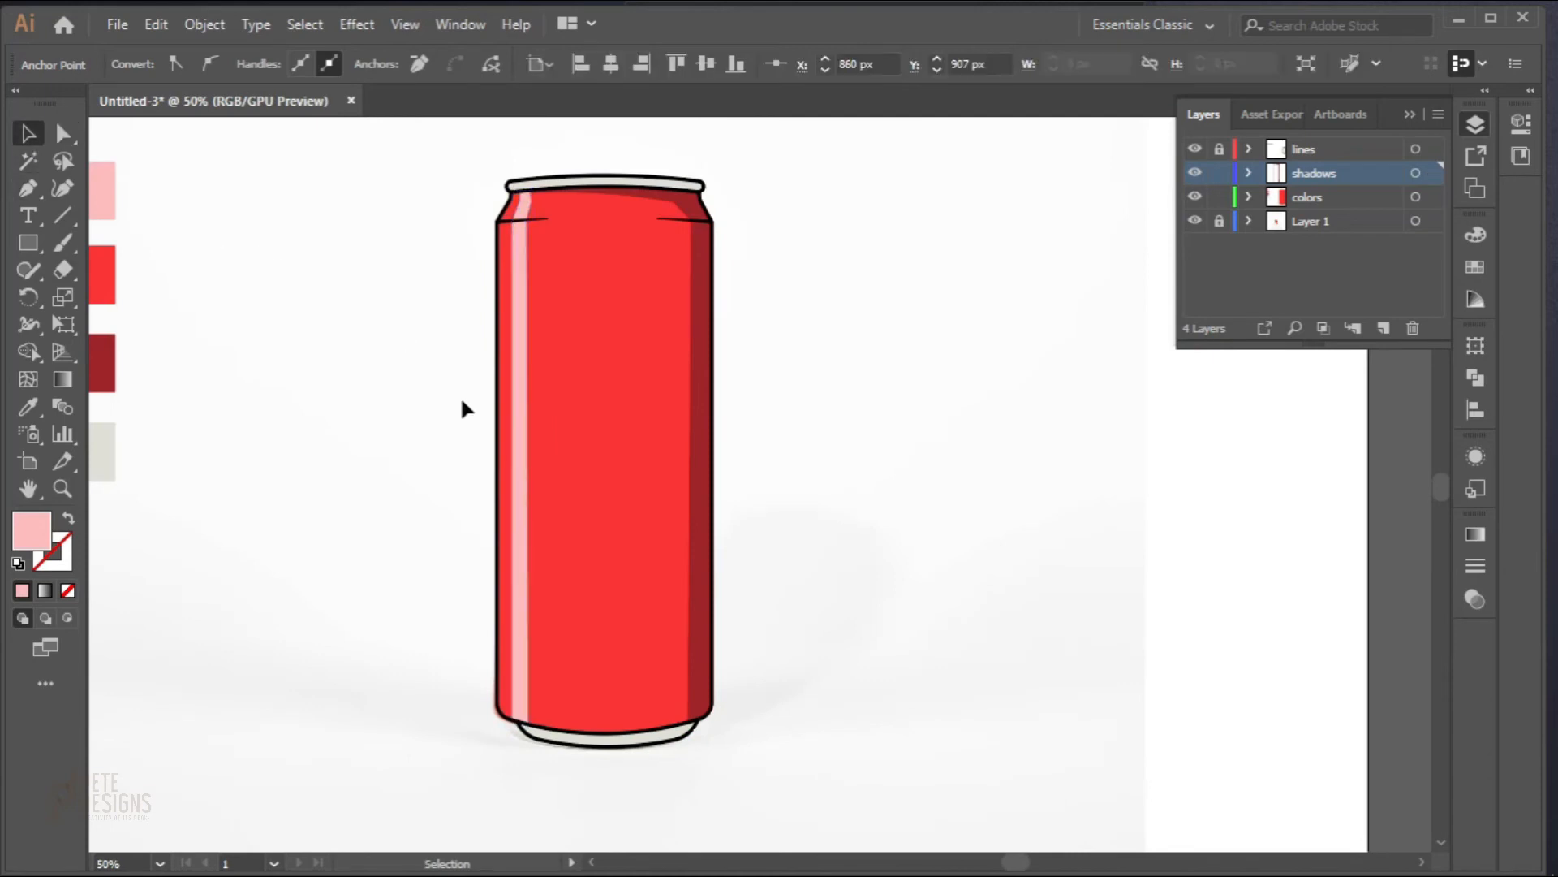
# Step: Draw a thin horizontal pink ellipse as a highlight on the can's shoulder, between the two short crease lines, and deselect it
pyautogui.click(26, 246)
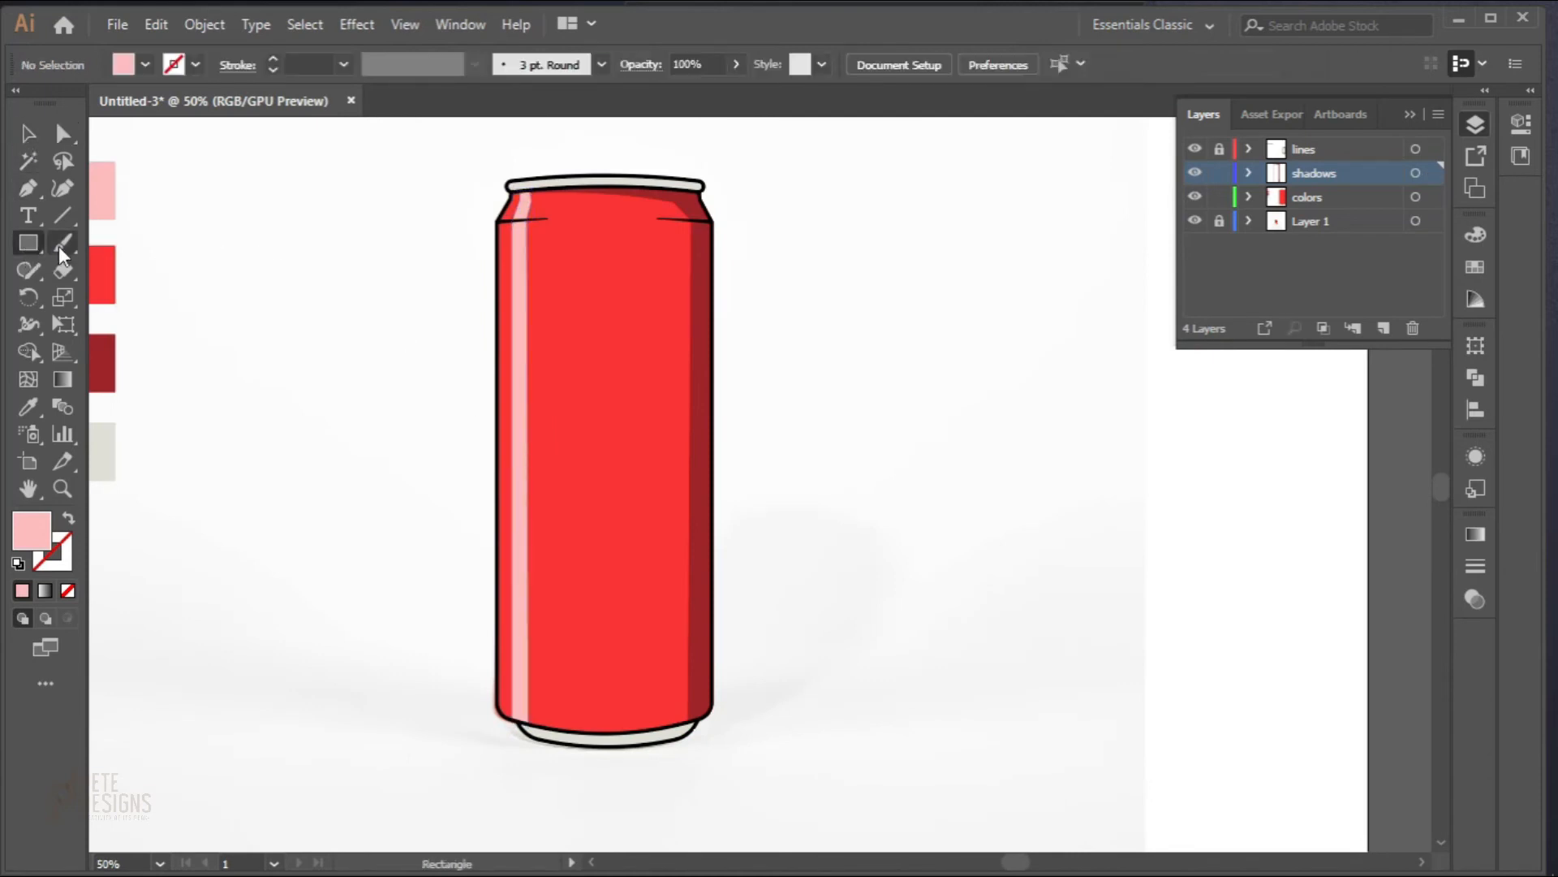
pyautogui.moveTo(30, 245); pyautogui.dragTo(85, 296)
pyautogui.scroll(2, 543, 233)
pyautogui.moveTo(552, 195); pyautogui.dragTo(586, 201)
pyautogui.press('v')
pyautogui.scroll(2, 539, 203)
pyautogui.click(664, 248)
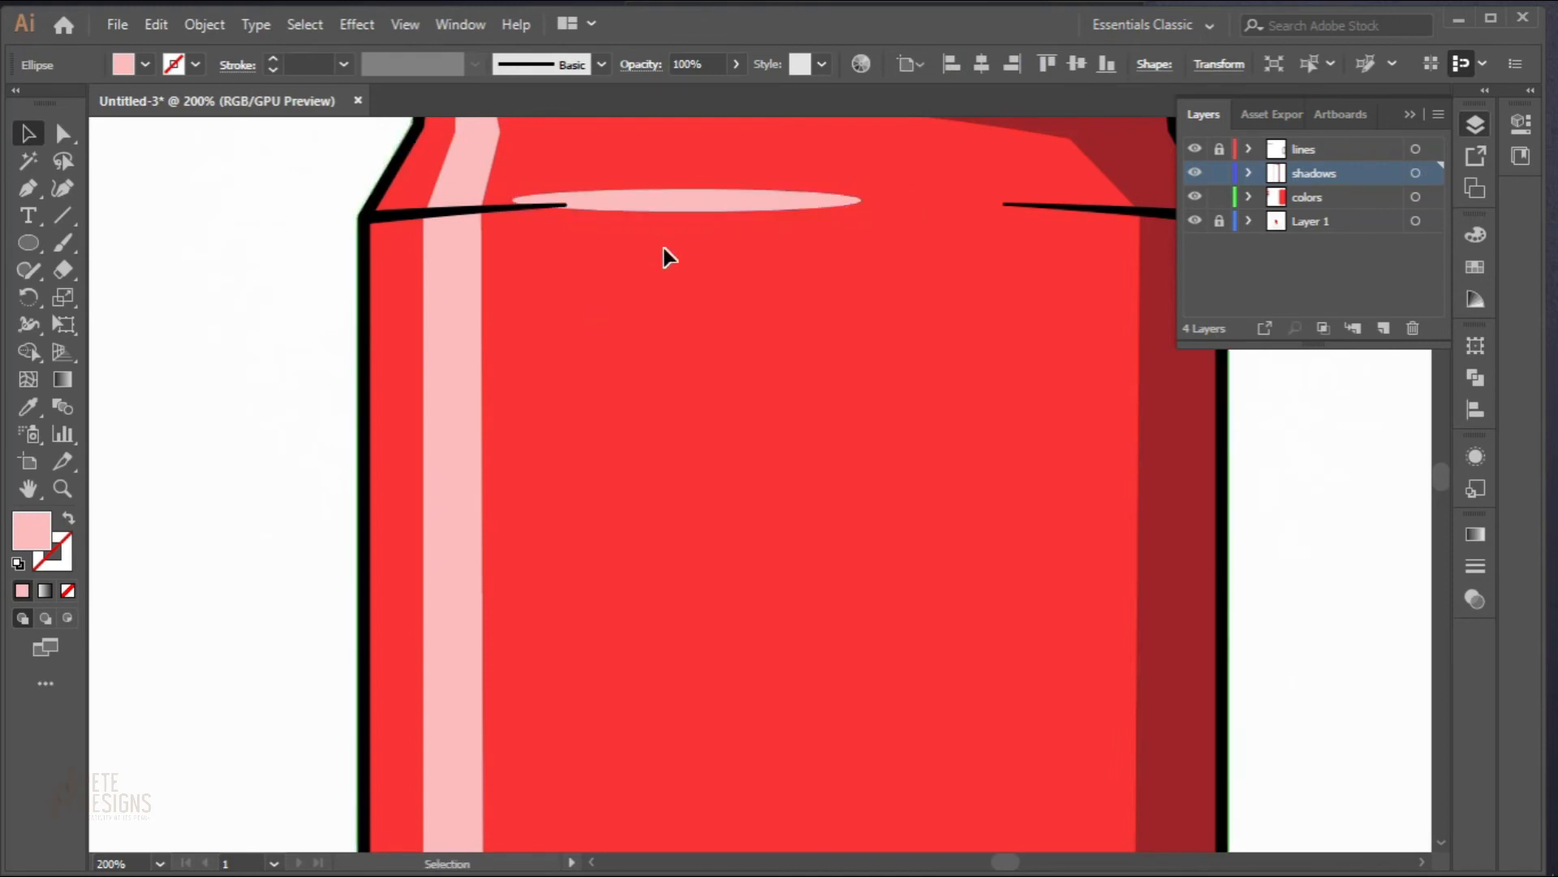
# Step: Duplicate the pink ellipse, turn the copy upright and fit it narrowly between the can's left outline and the pink strip
pyautogui.scroll(-3, 664, 246)
pyautogui.moveTo(673, 229); pyautogui.dragTo(358, 607)
pyautogui.scroll(2, 705, 456)
pyautogui.scroll(3, 696, 448)
pyautogui.scroll(-4, 523, 610)
pyautogui.click(305, 571)
pyautogui.moveTo(484, 551); pyautogui.dragTo(398, 539)
pyautogui.click(325, 597)
pyautogui.scroll(-3, 464, 637)
pyautogui.scroll(2, 470, 587)
pyautogui.click(332, 580)
pyautogui.scroll(-2, 519, 680)
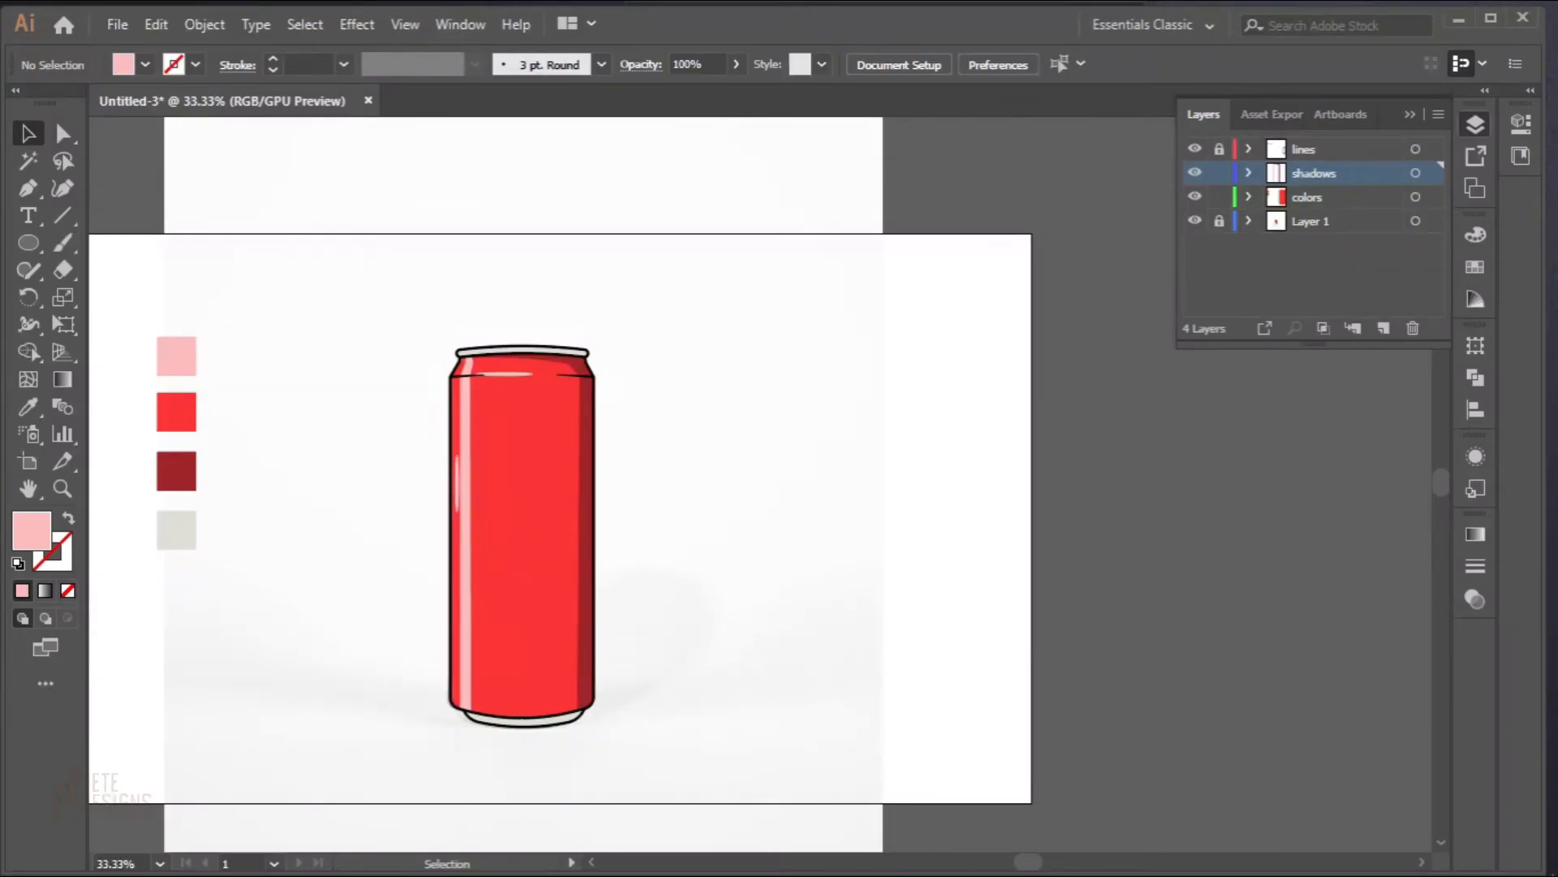
# Step: Bring the Coca-Cola logo image images (26).png from the soda can folder into the Illustrator document
pyautogui.click(1457, 17)
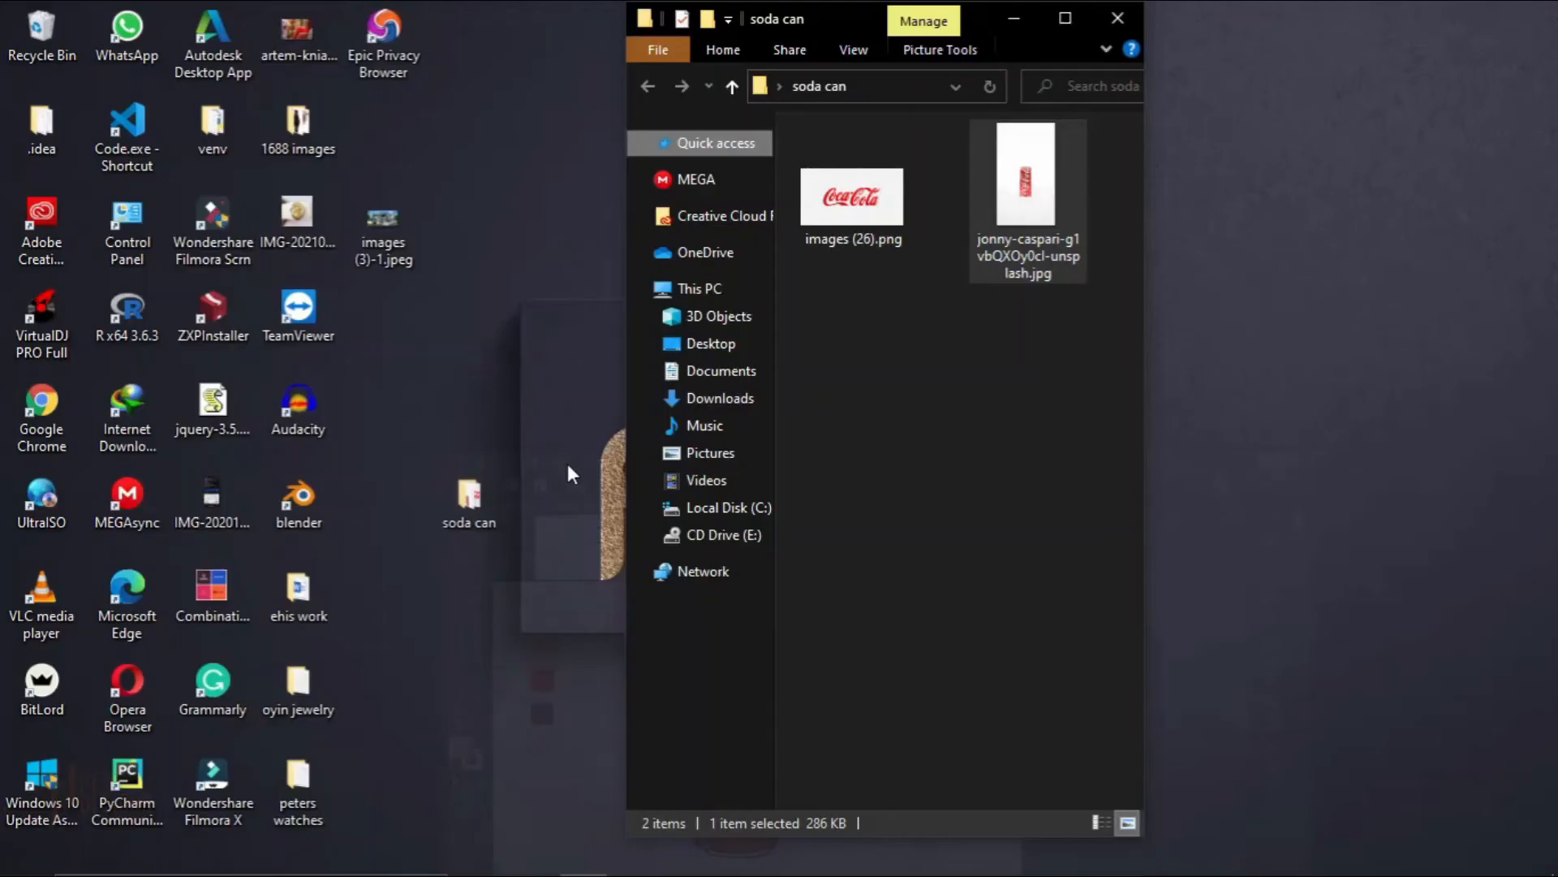
pyautogui.moveTo(844, 216); pyautogui.dragTo(882, 594)
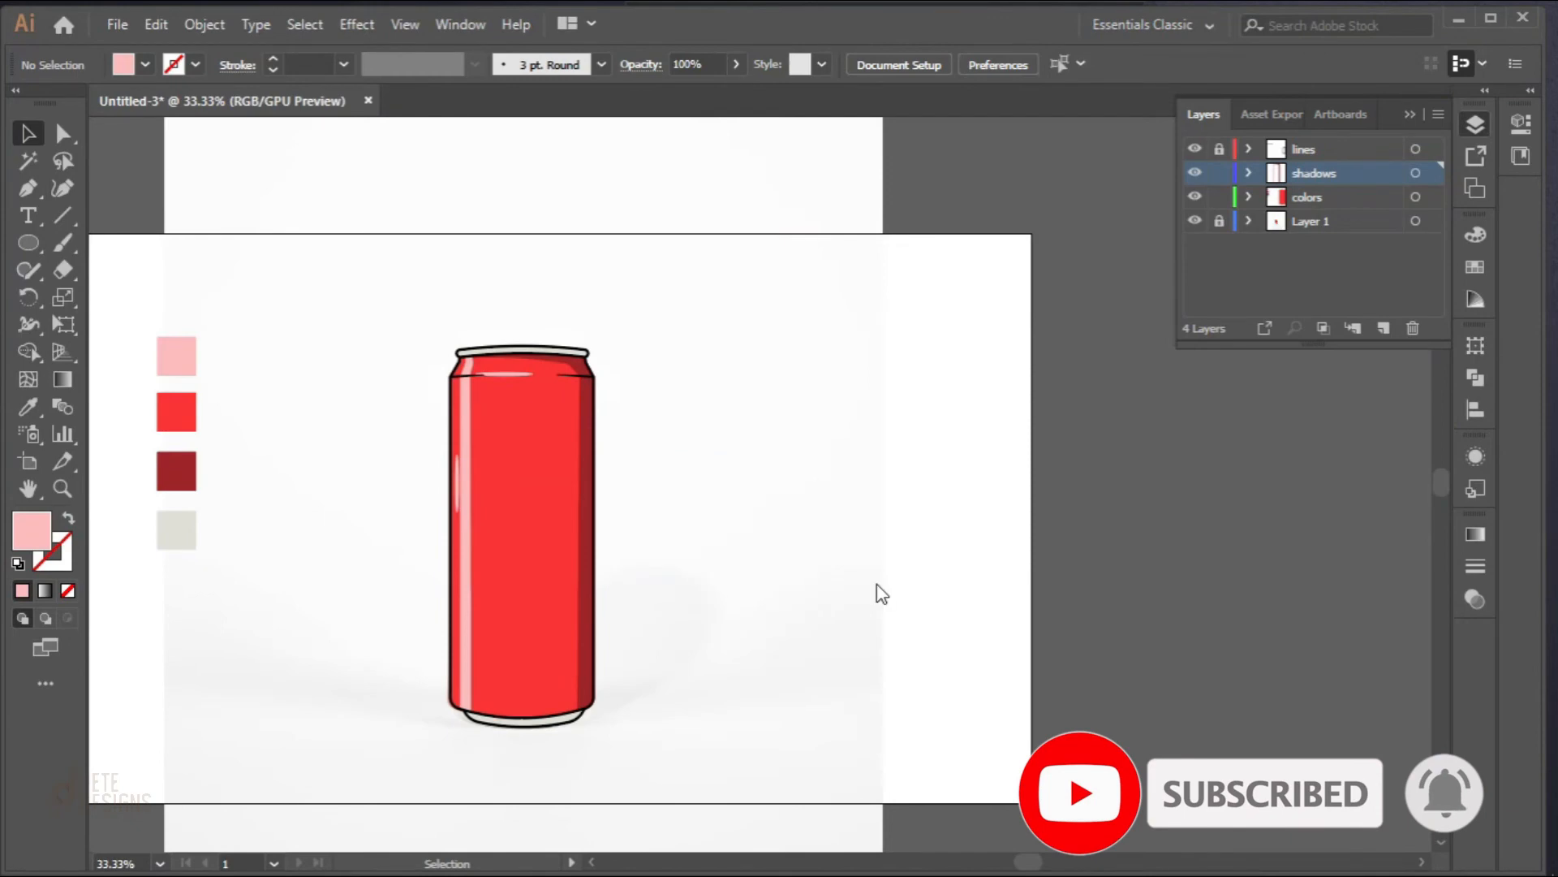
# Step: Move the Coca-Cola logo image beside the artboard, image-trace and expand it, and ungroup the traced shapes
pyautogui.moveTo(992, 731); pyautogui.dragTo(757, 696)
pyautogui.moveTo(622, 576); pyautogui.dragTo(1007, 577)
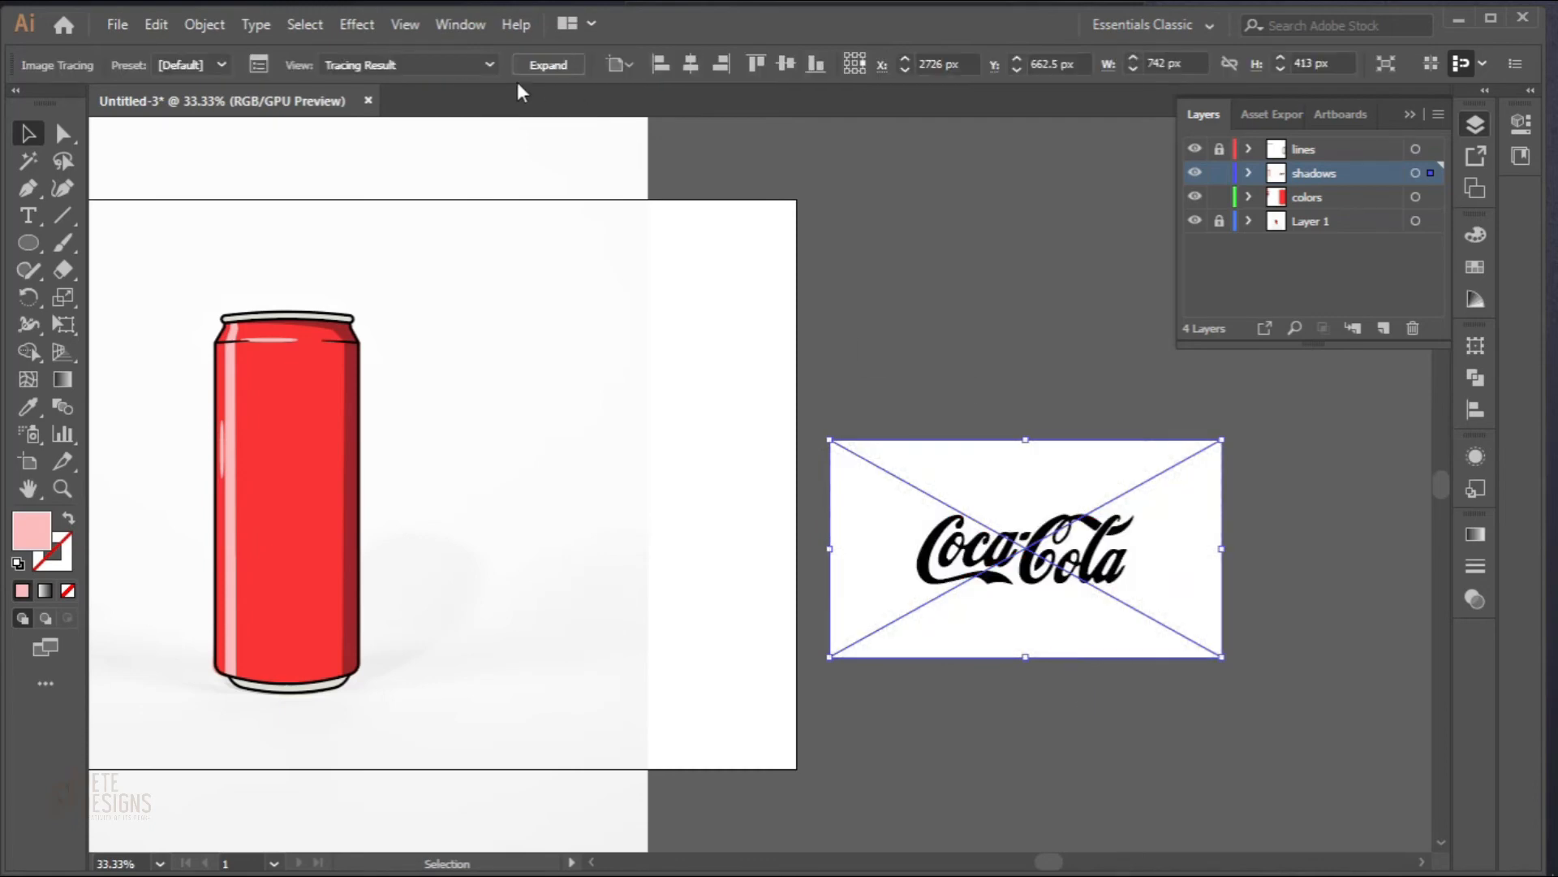
pyautogui.click(567, 69)
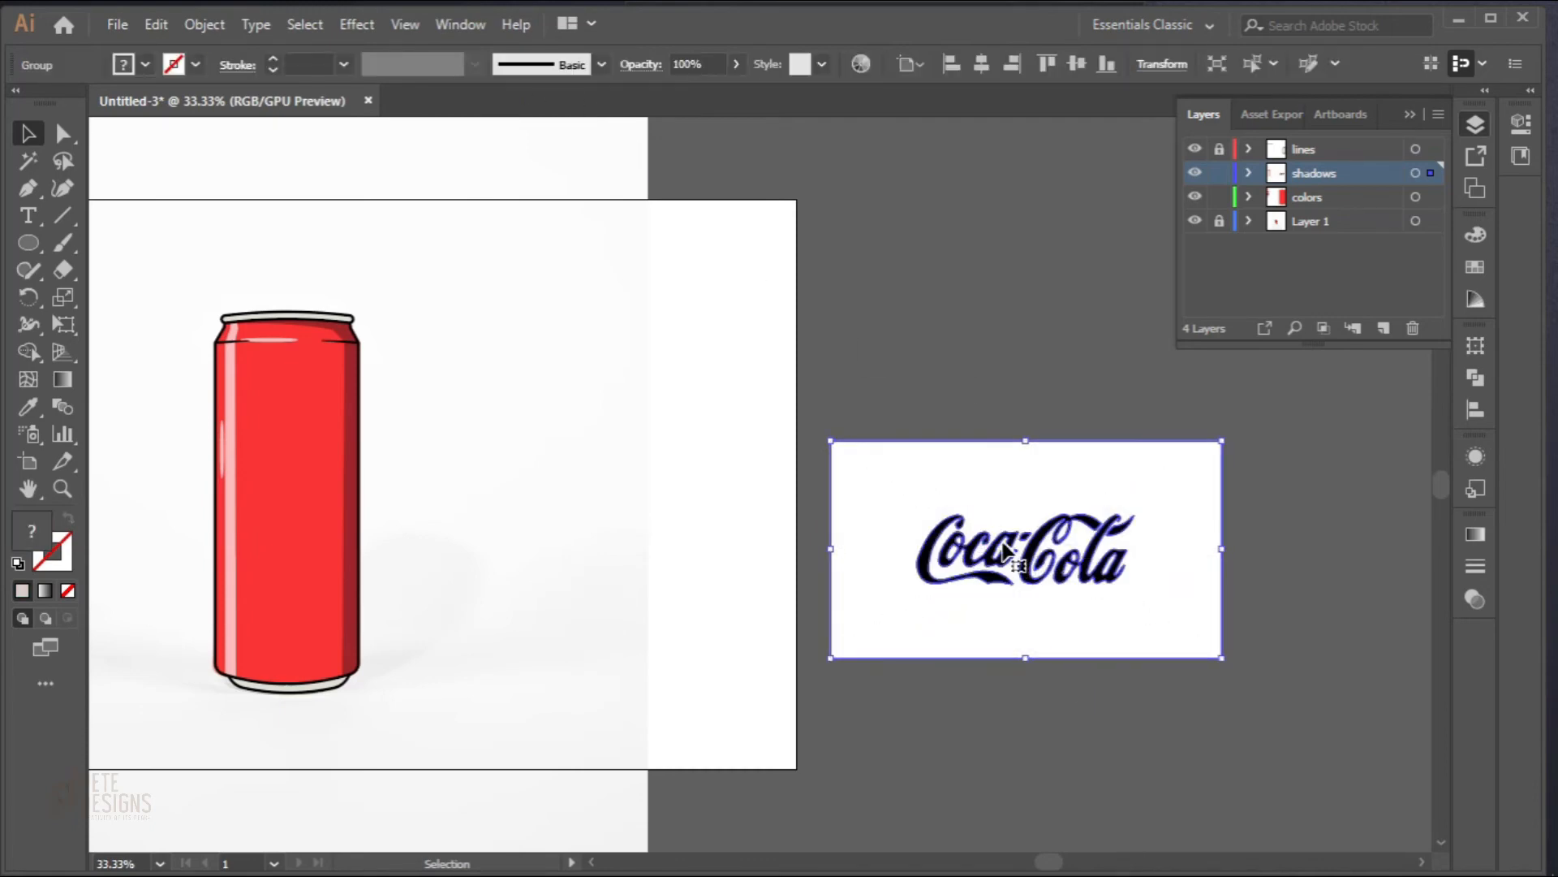
pyautogui.rightClick(1052, 558)
pyautogui.click(1094, 369)
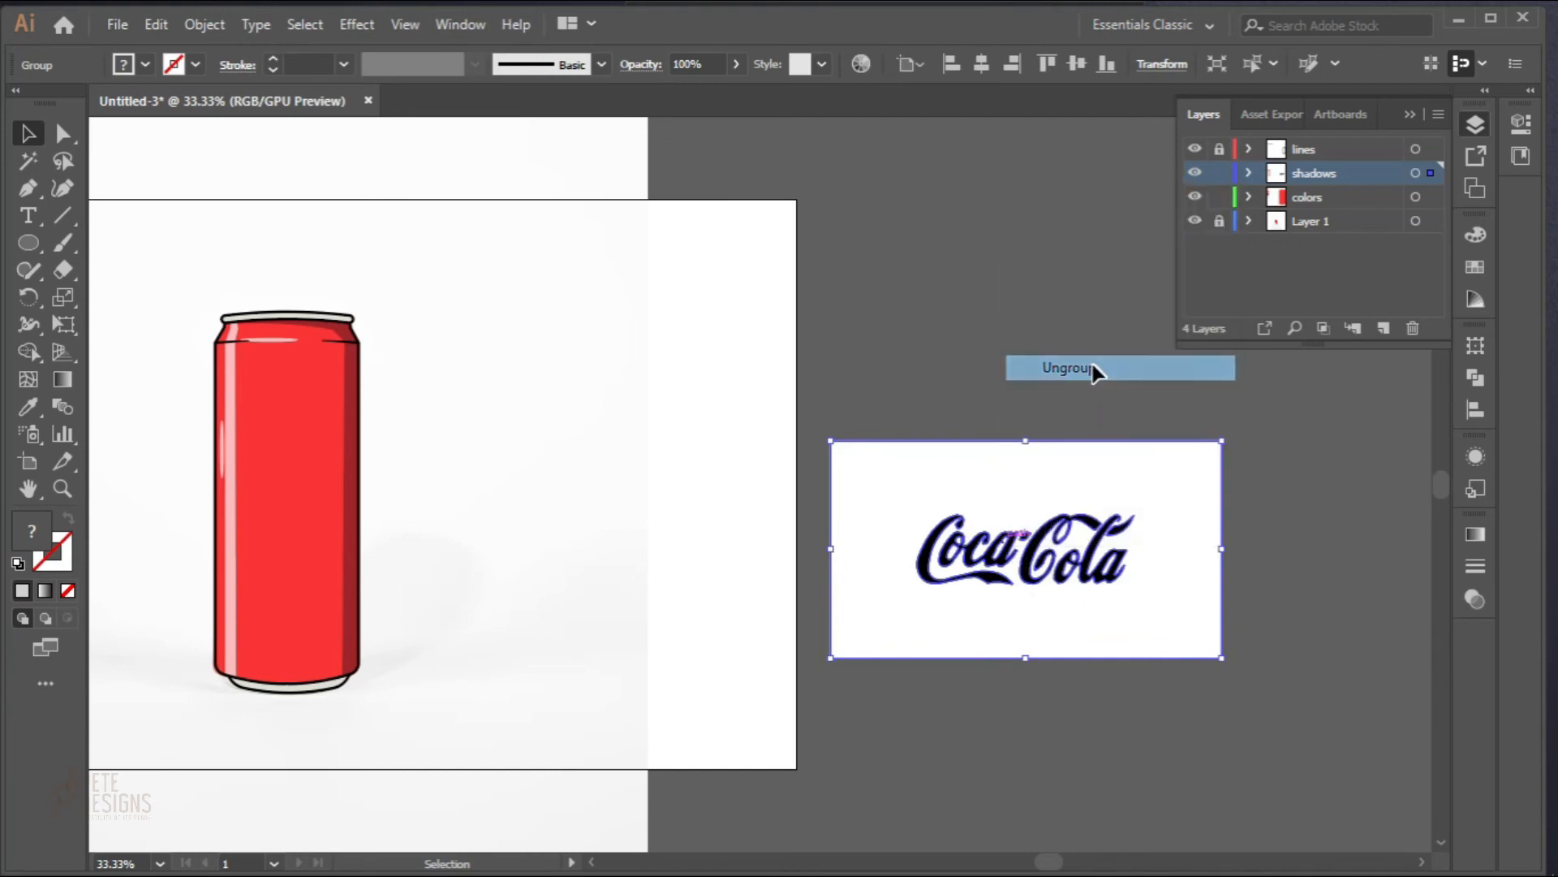
pyautogui.rightClick(1082, 562)
pyautogui.click(984, 398)
# Step: Delete the white background rectangle and the white shapes inside the letters of the traced Coca-Cola logo
pyautogui.scroll(2, 966, 560)
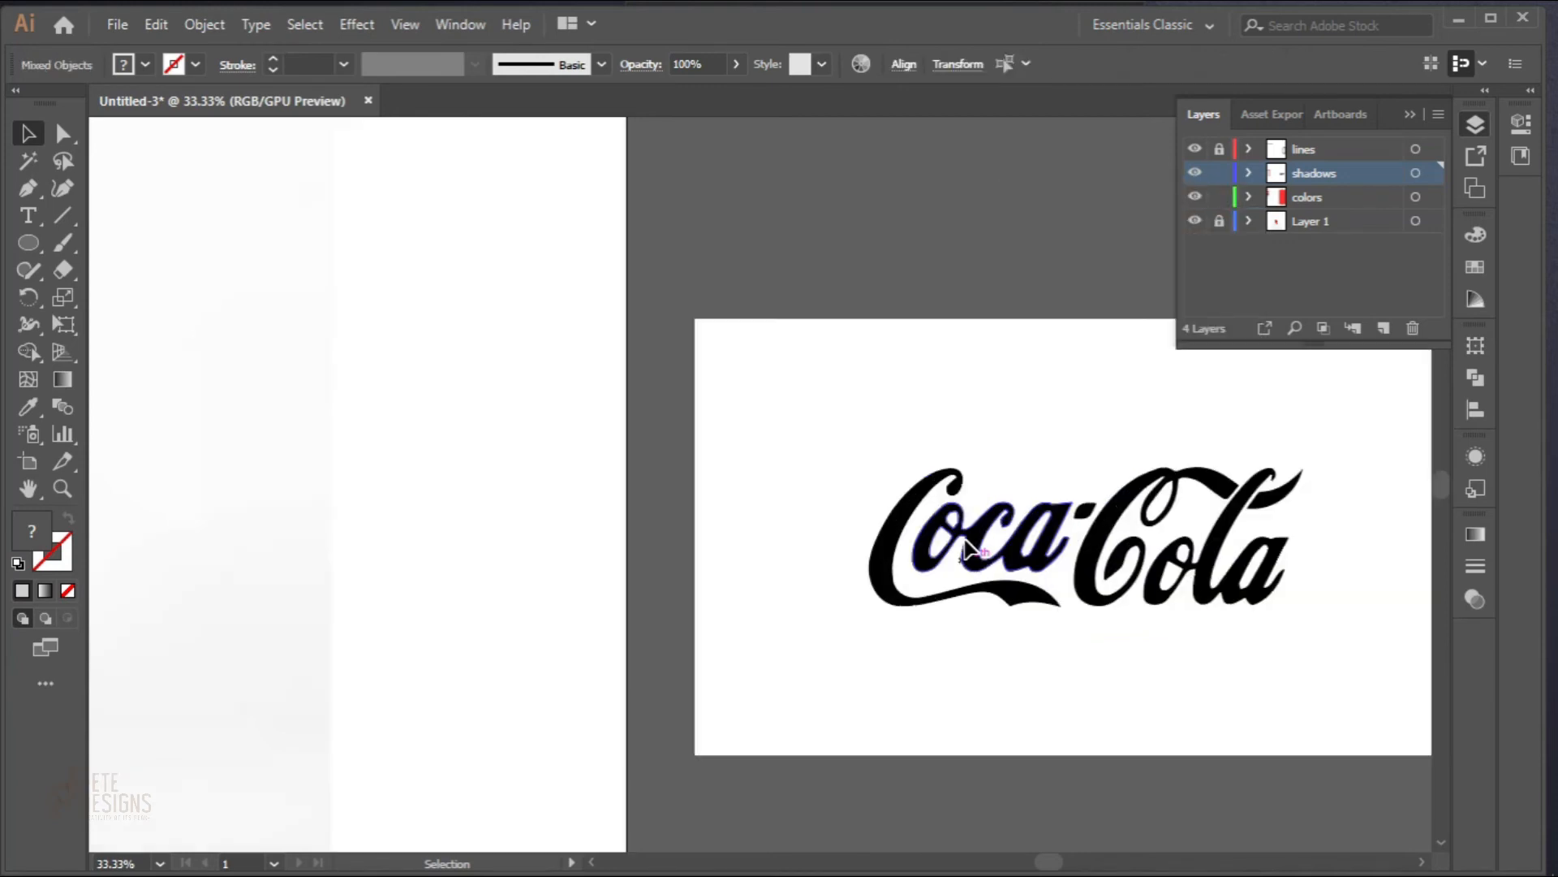
pyautogui.click(976, 443)
pyautogui.press('Delete')
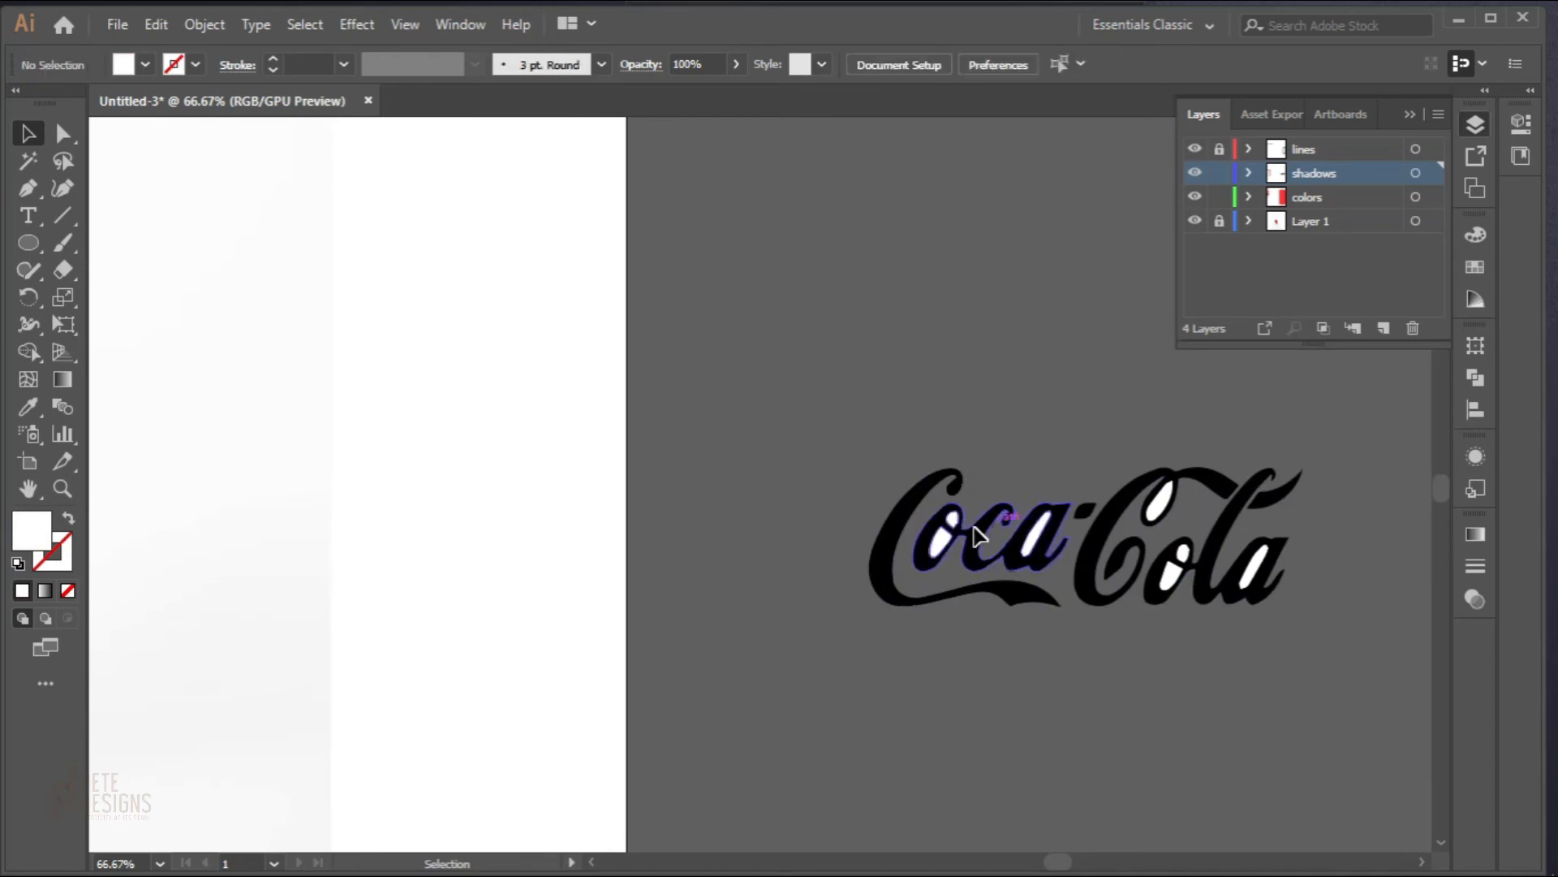
pyautogui.scroll(1, 944, 548)
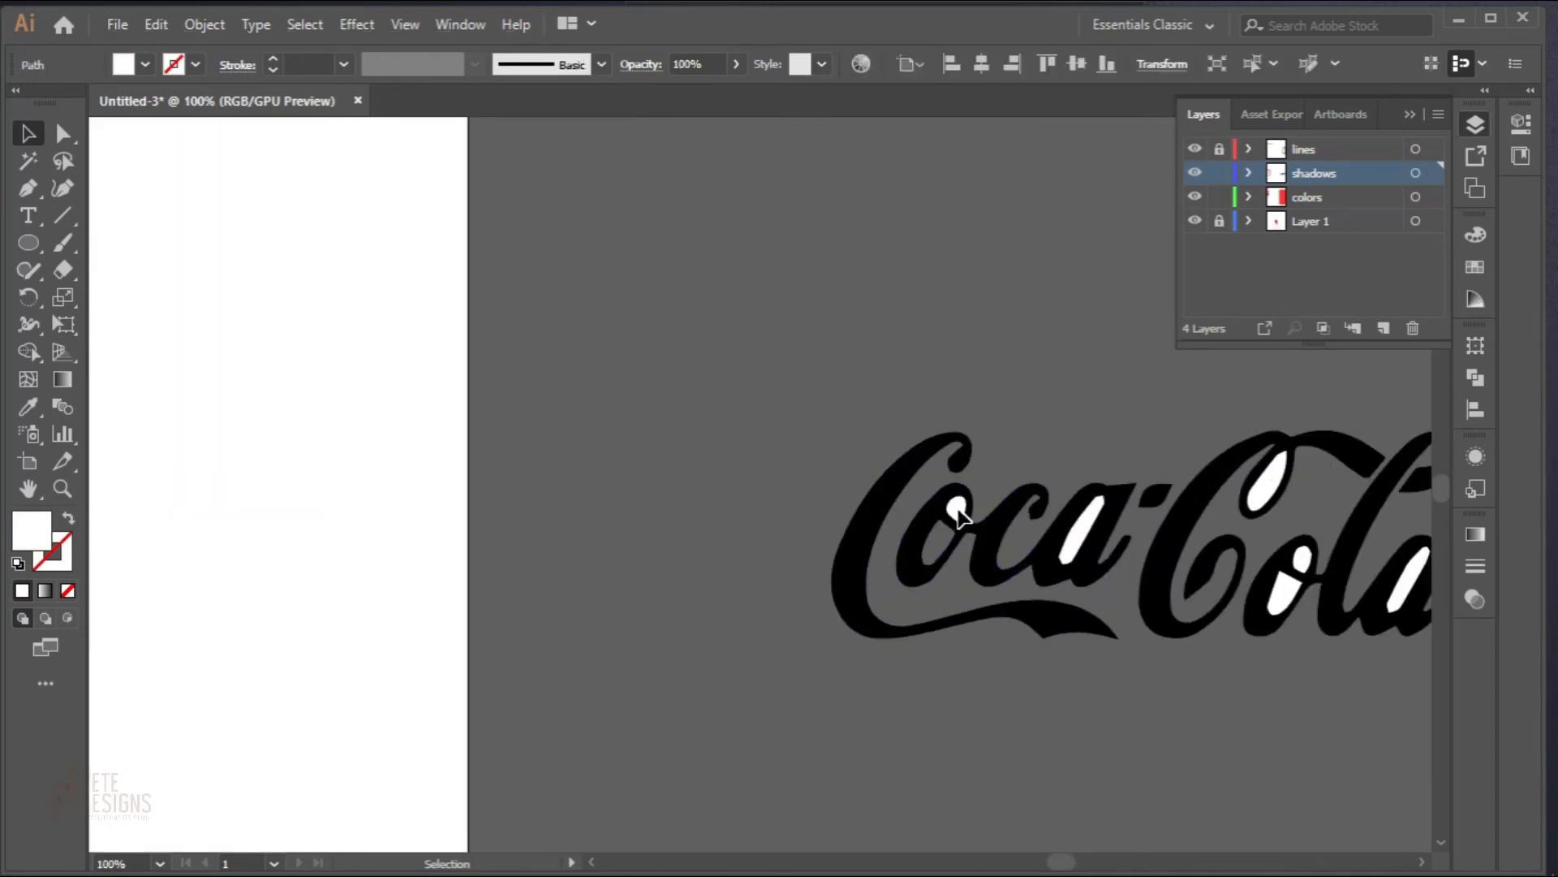
pyautogui.click(1269, 492)
pyautogui.press('Delete')
pyautogui.click(1286, 590)
pyautogui.press('Delete')
pyautogui.click(1303, 562)
pyautogui.press('Delete')
pyautogui.click(1410, 584)
pyautogui.press('Delete')
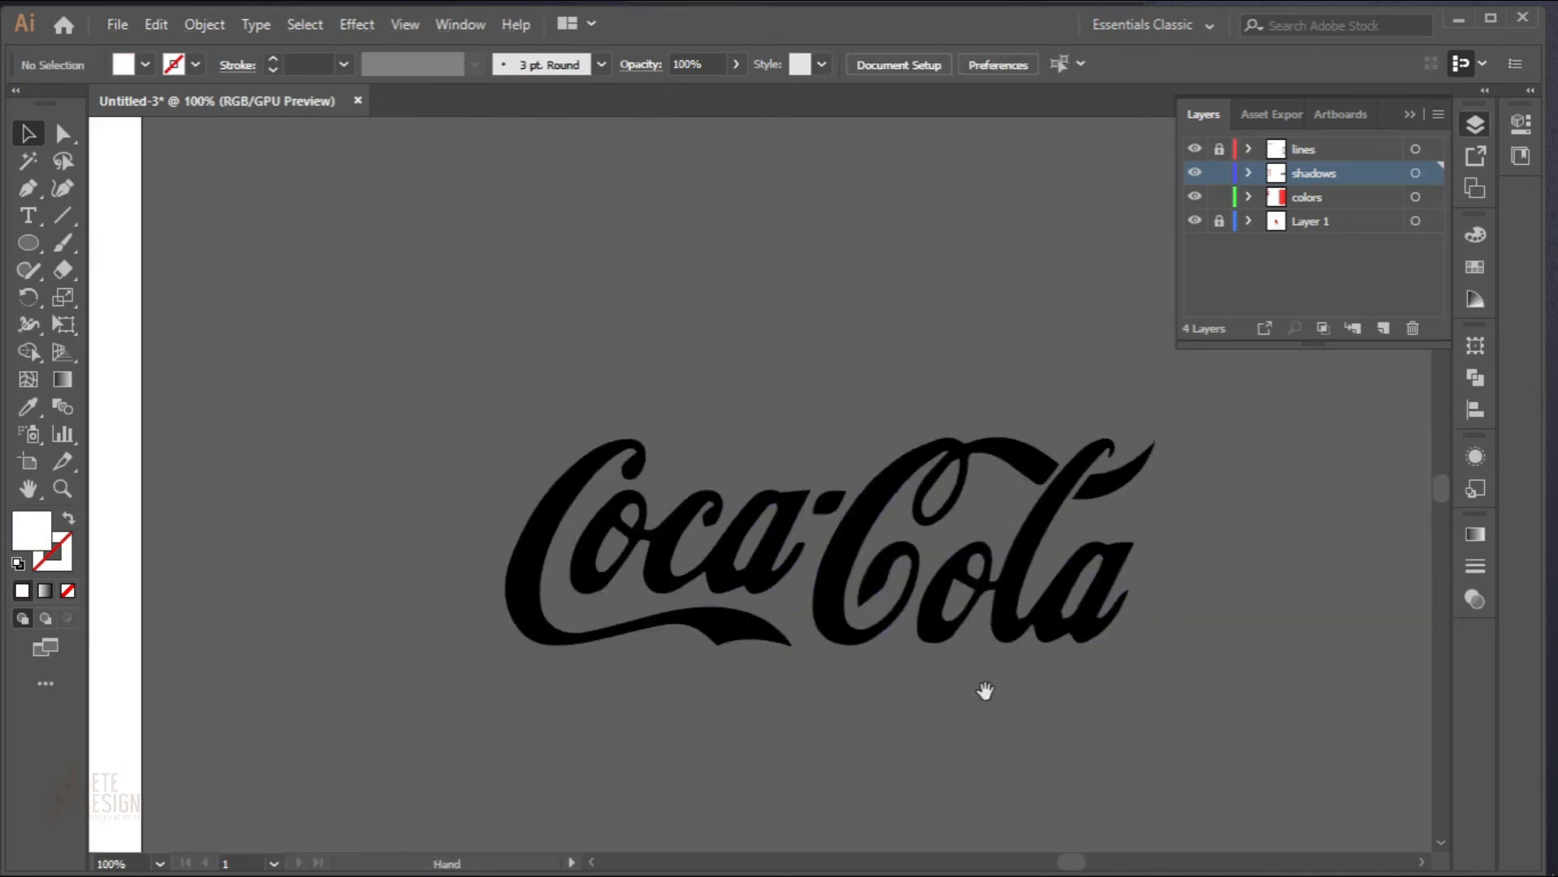
# Step: Group the black Coca-Cola lettering and rotate it upright so it reads from bottom to top
pyautogui.moveTo(774, 705); pyautogui.dragTo(869, 686)
pyautogui.moveTo(945, 570); pyautogui.dragTo(1091, 651)
pyautogui.rightClick(1091, 651)
pyautogui.click(1156, 442)
pyautogui.moveTo(1134, 601); pyautogui.dragTo(1010, 560)
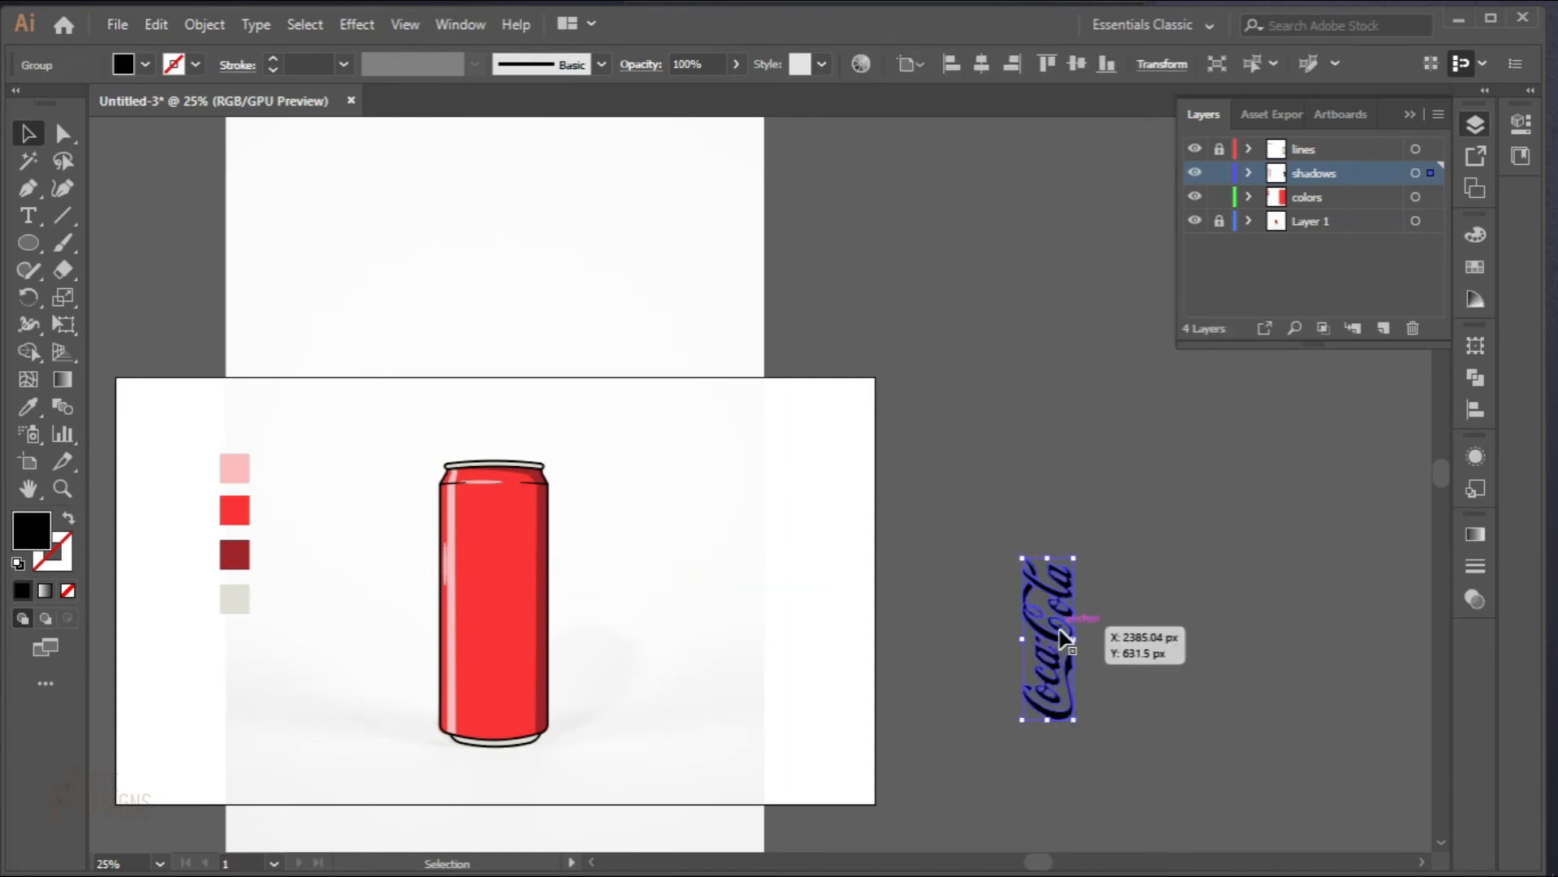
# Step: Place the upright Coca-Cola logo on the can and enlarge it to fill the red area between the pink strip and the dark shadow
pyautogui.moveTo(1062, 625); pyautogui.dragTo(509, 644)
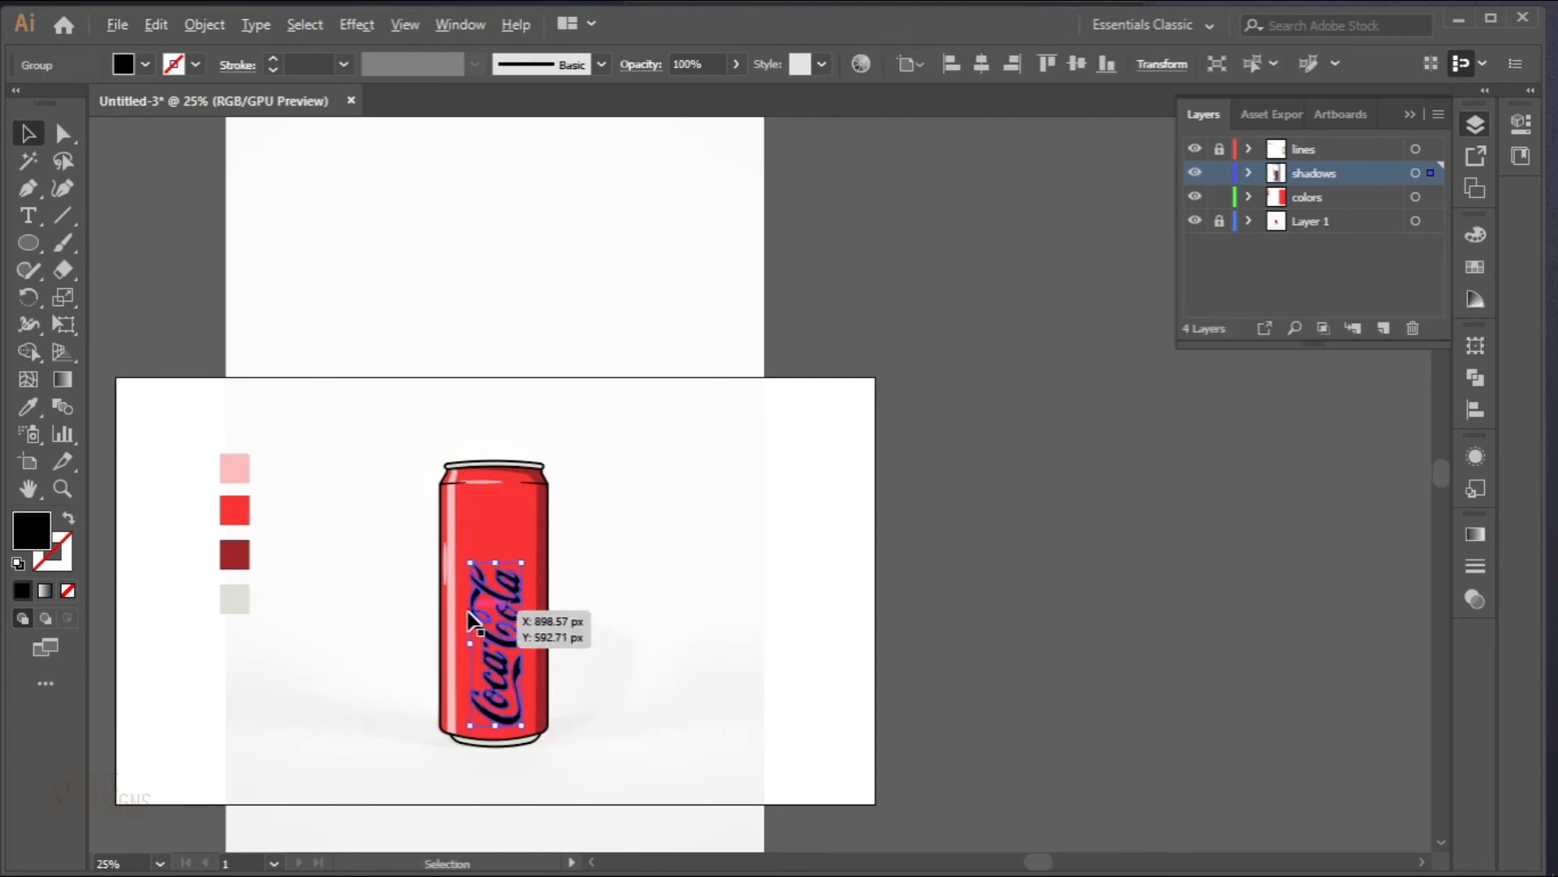
pyautogui.hotkey('ctrl', '=')
pyautogui.moveTo(578, 378); pyautogui.dragTo(610, 232)
pyautogui.moveTo(573, 337); pyautogui.dragTo(562, 338)
pyautogui.scroll(1, 523, 605)
pyautogui.click(763, 558)
pyautogui.scroll(-2, 763, 559)
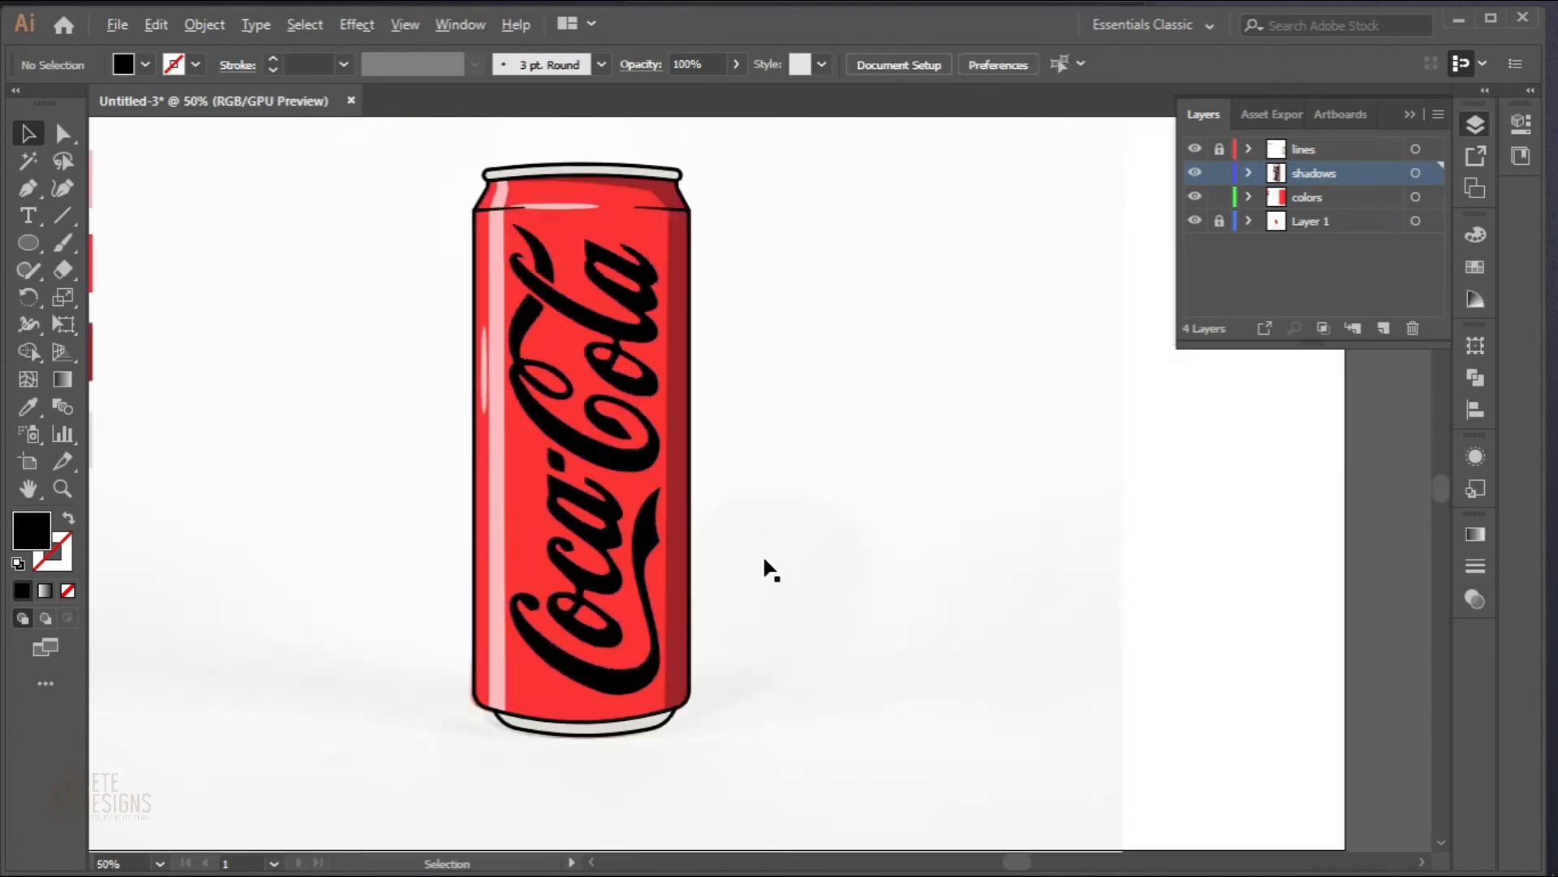
# Step: Fill the Coca-Cola logo on the can with white and deselect it
pyautogui.click(679, 487)
pyautogui.click(145, 64)
pyautogui.click(50, 101)
pyautogui.click(847, 493)
pyautogui.hscroll(1, 845, 494)
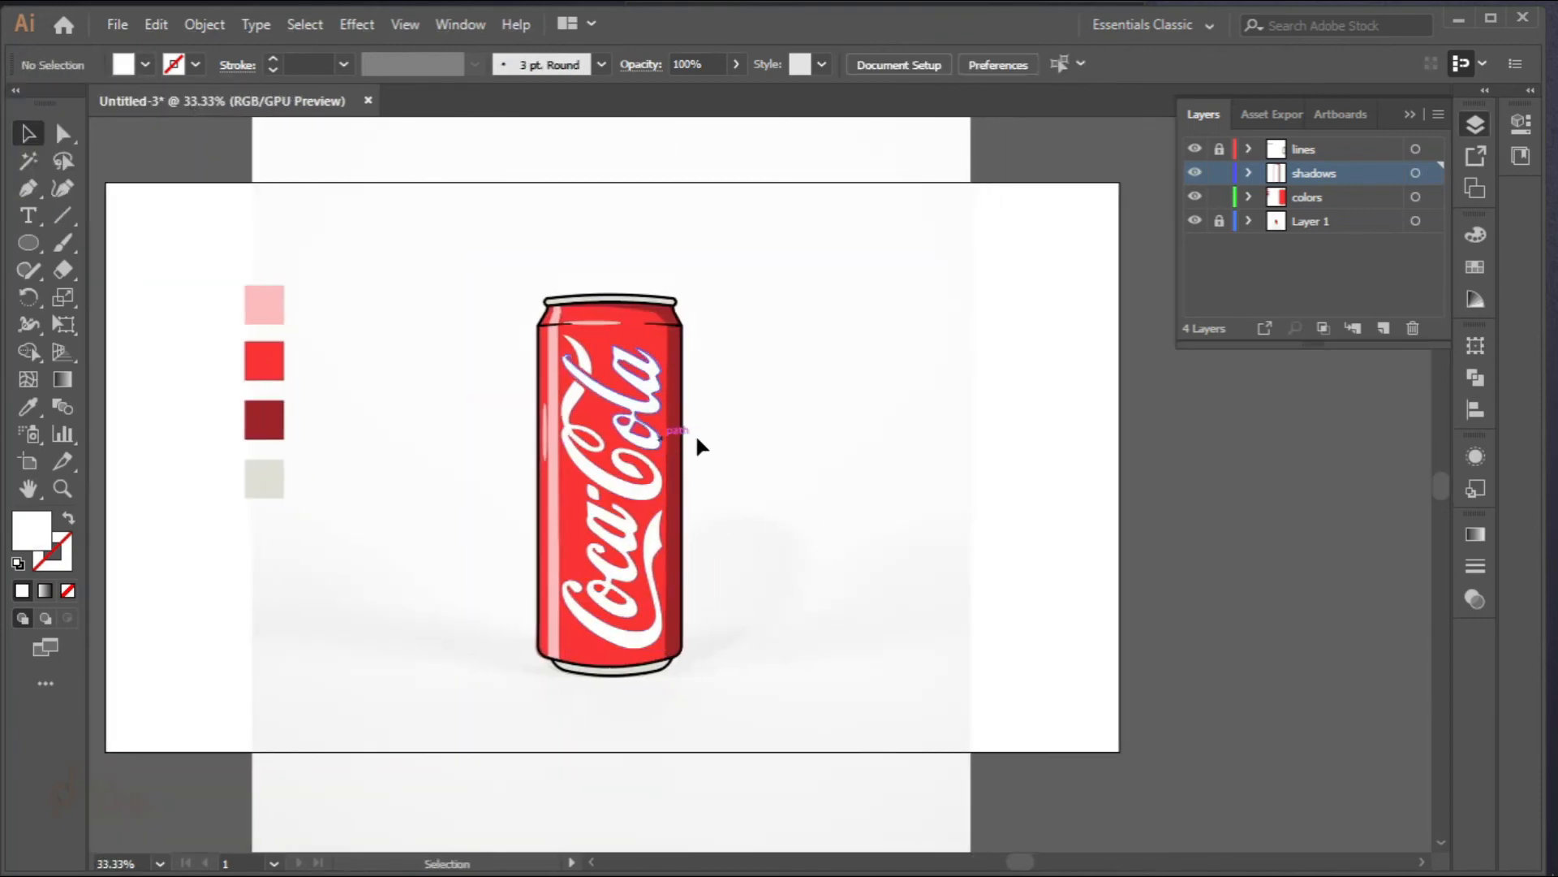
# Step: Reduce the white Coca-Cola logo's opacity to 85% and deselect it
pyautogui.click(649, 438)
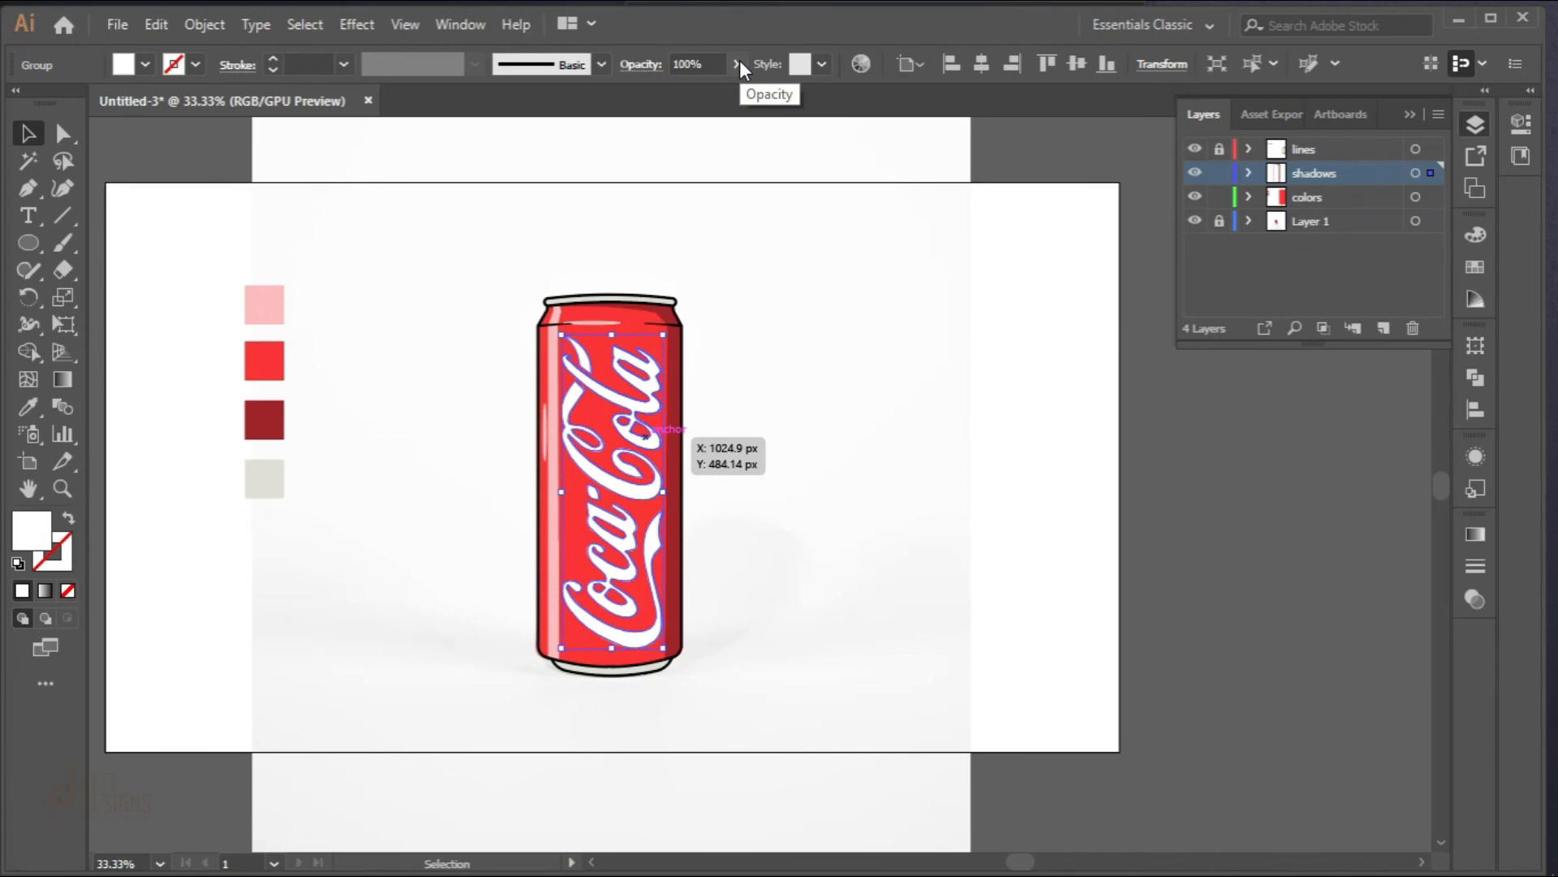
pyautogui.click(736, 64)
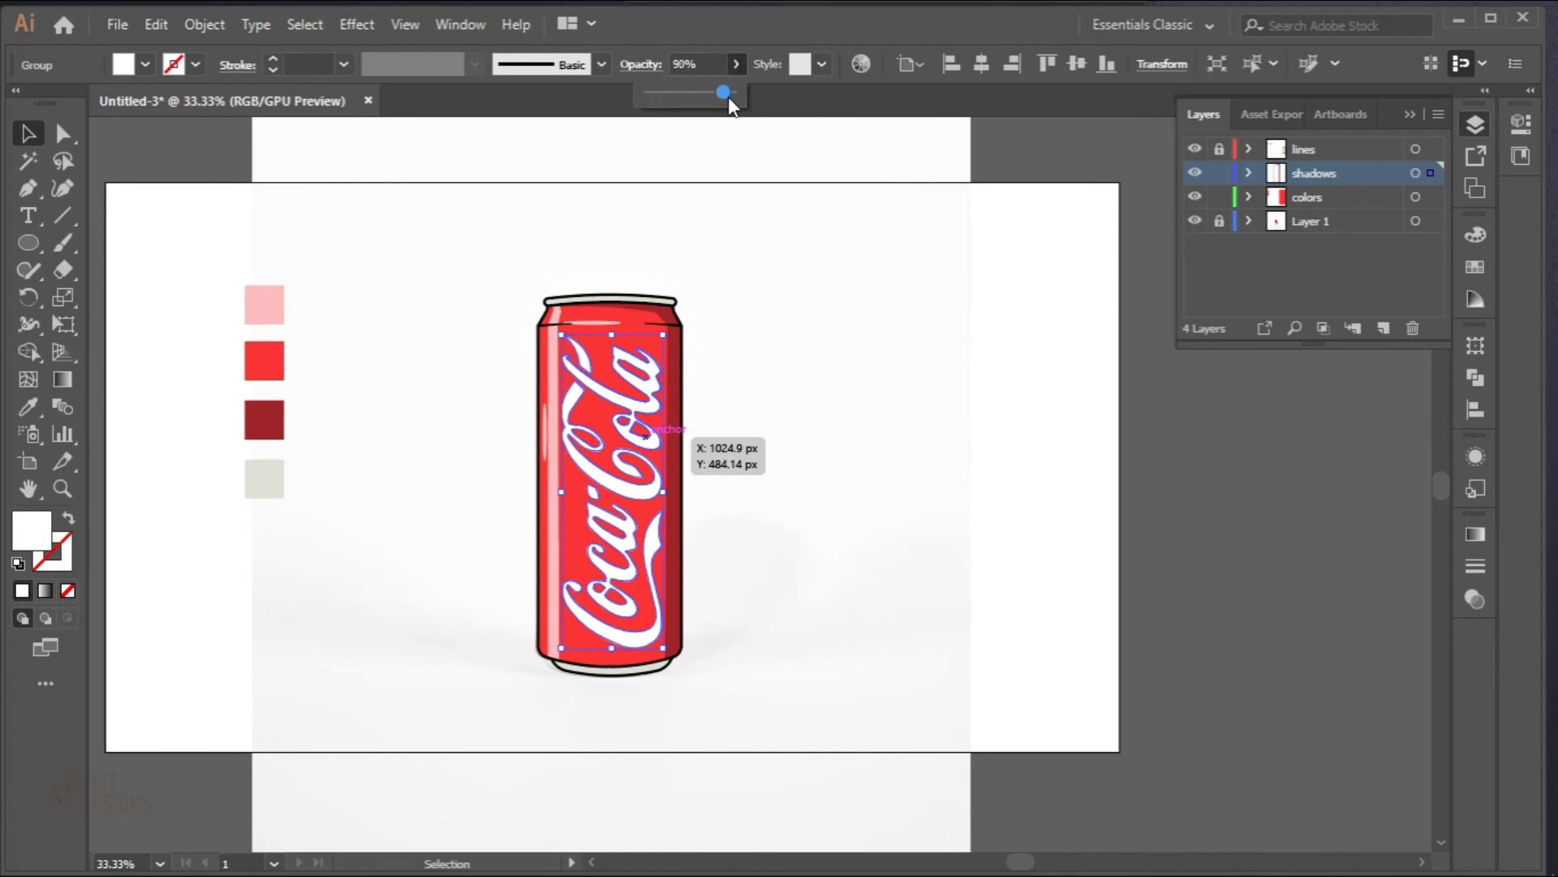
pyautogui.click(787, 310)
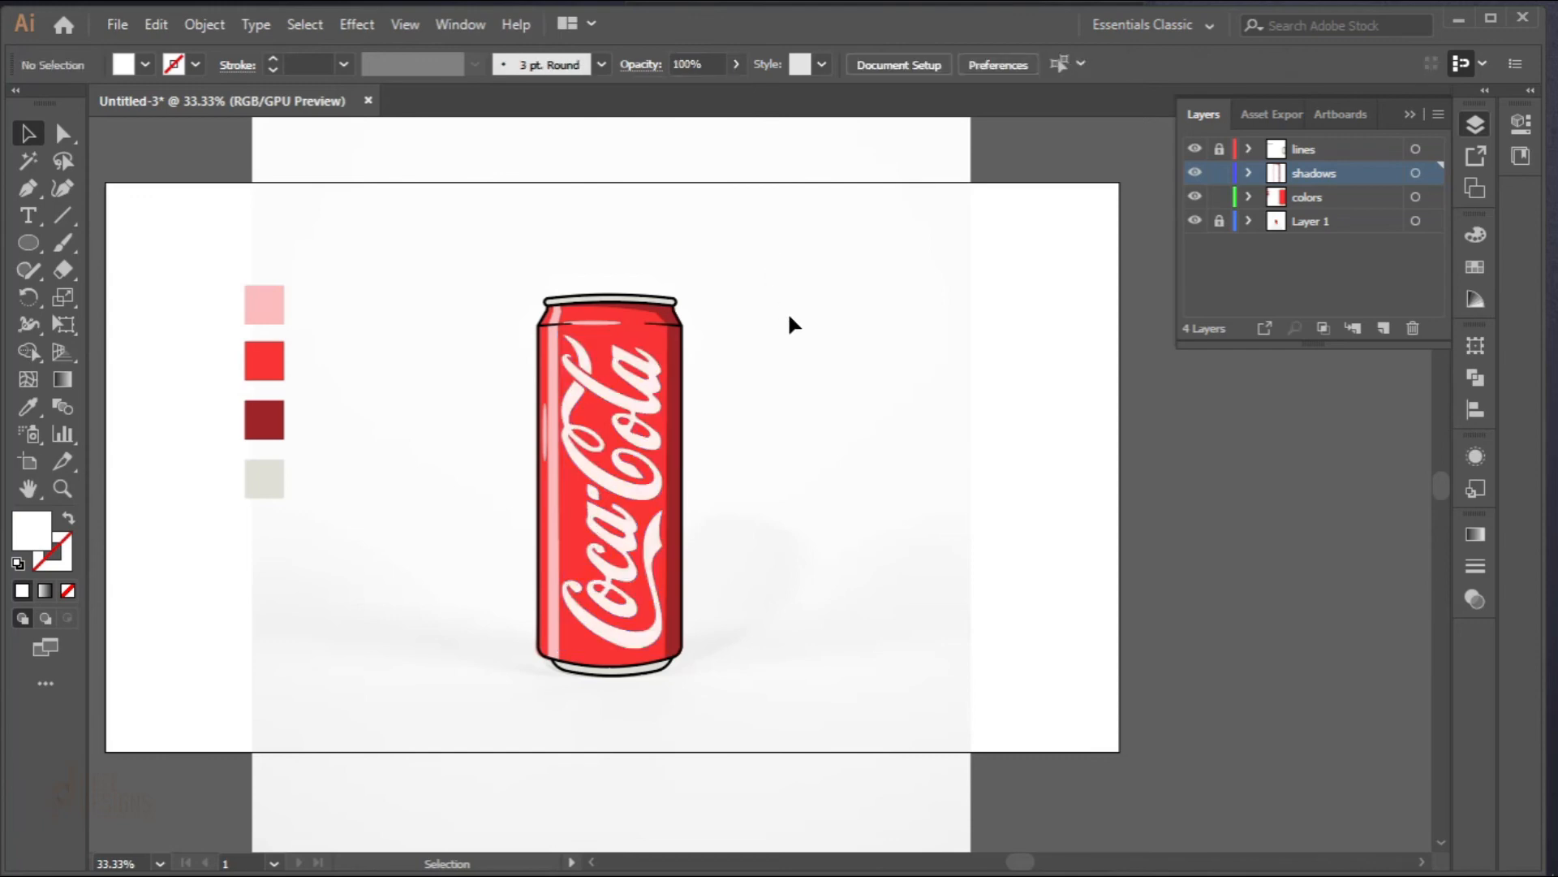
pyautogui.scroll(2, 622, 397)
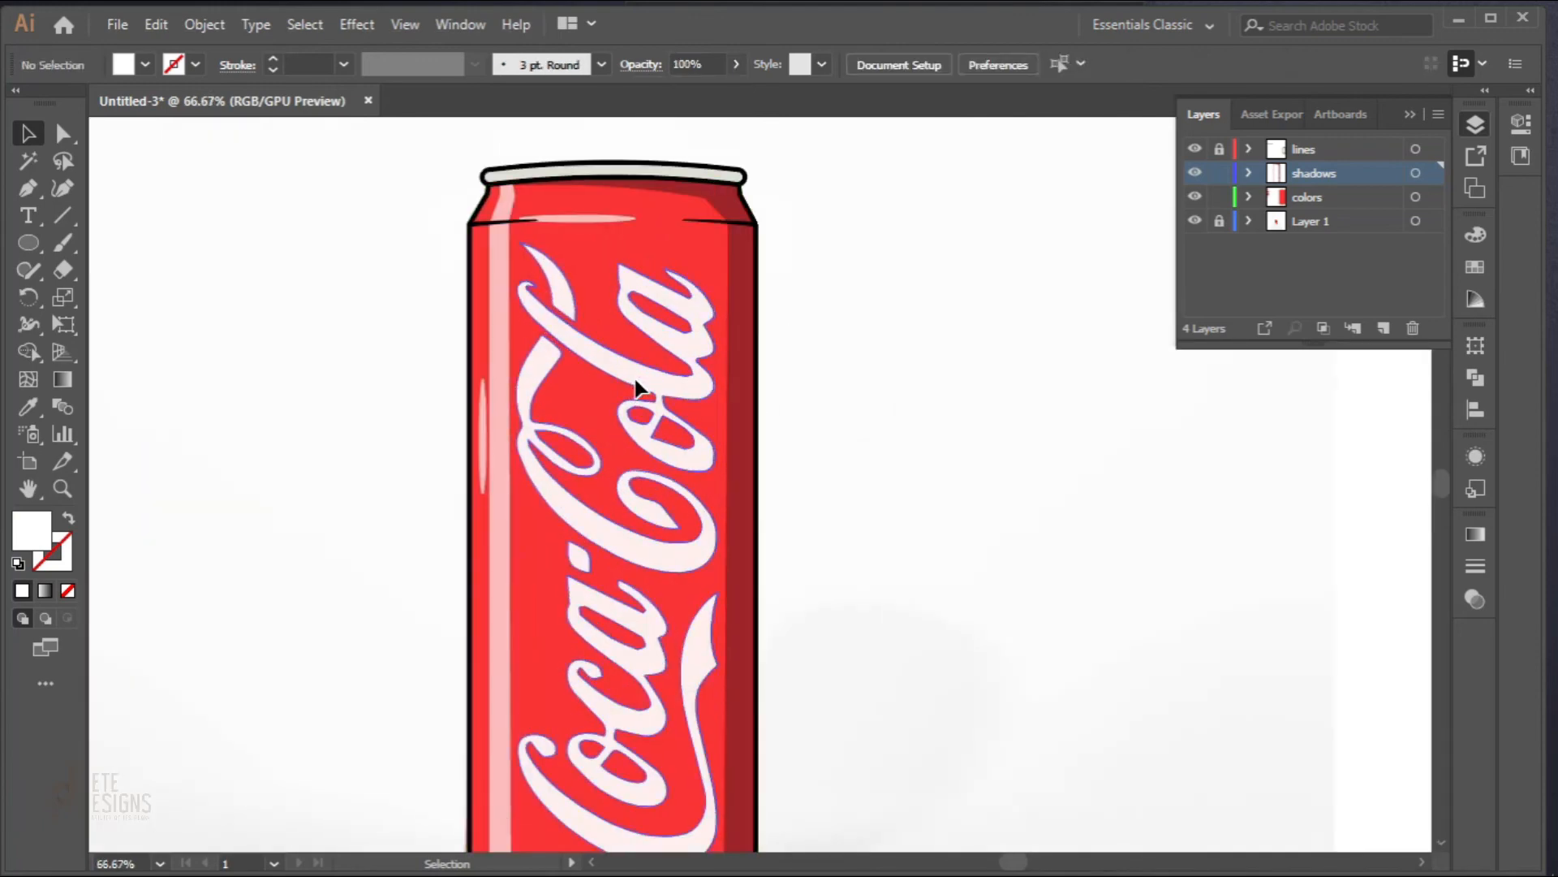
pyautogui.click(736, 63)
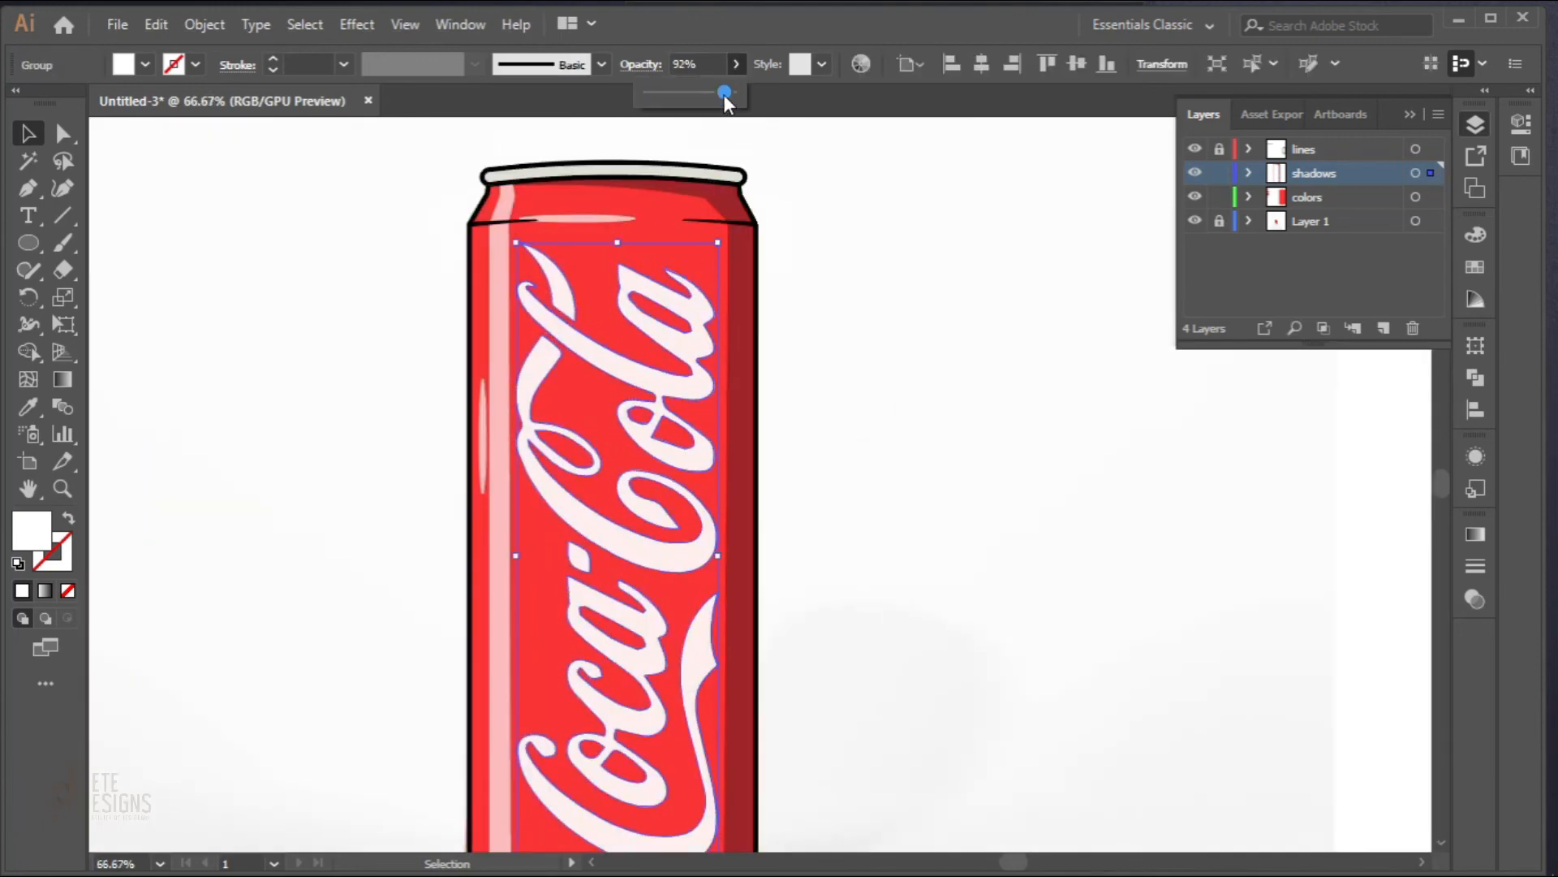
pyautogui.moveTo(719, 95); pyautogui.dragTo(716, 95)
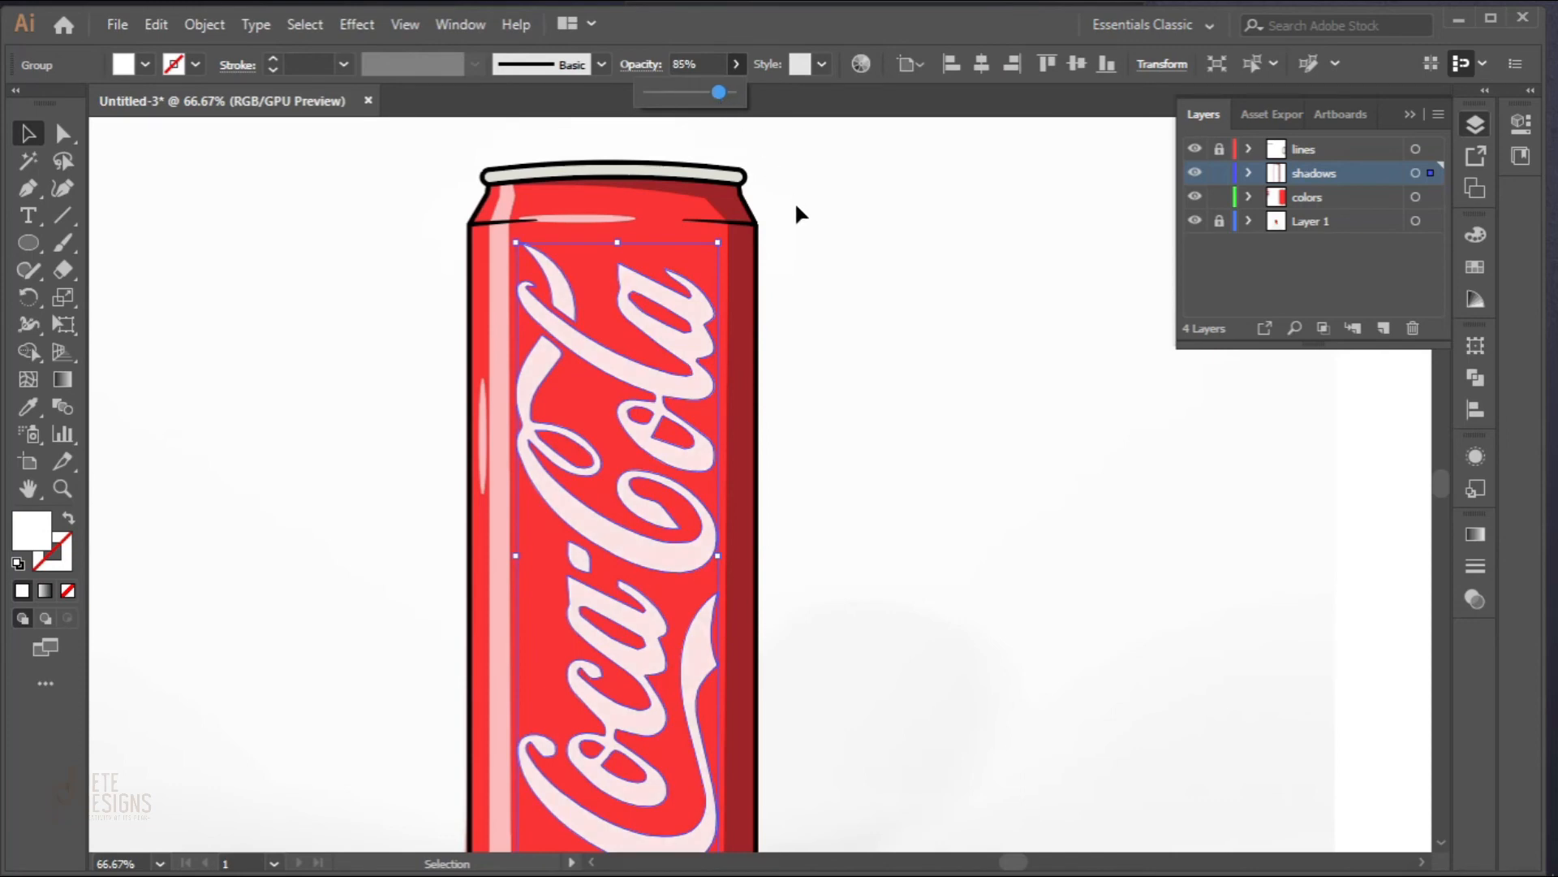
pyautogui.click(795, 201)
pyautogui.click(844, 445)
pyautogui.scroll(-2, 852, 508)
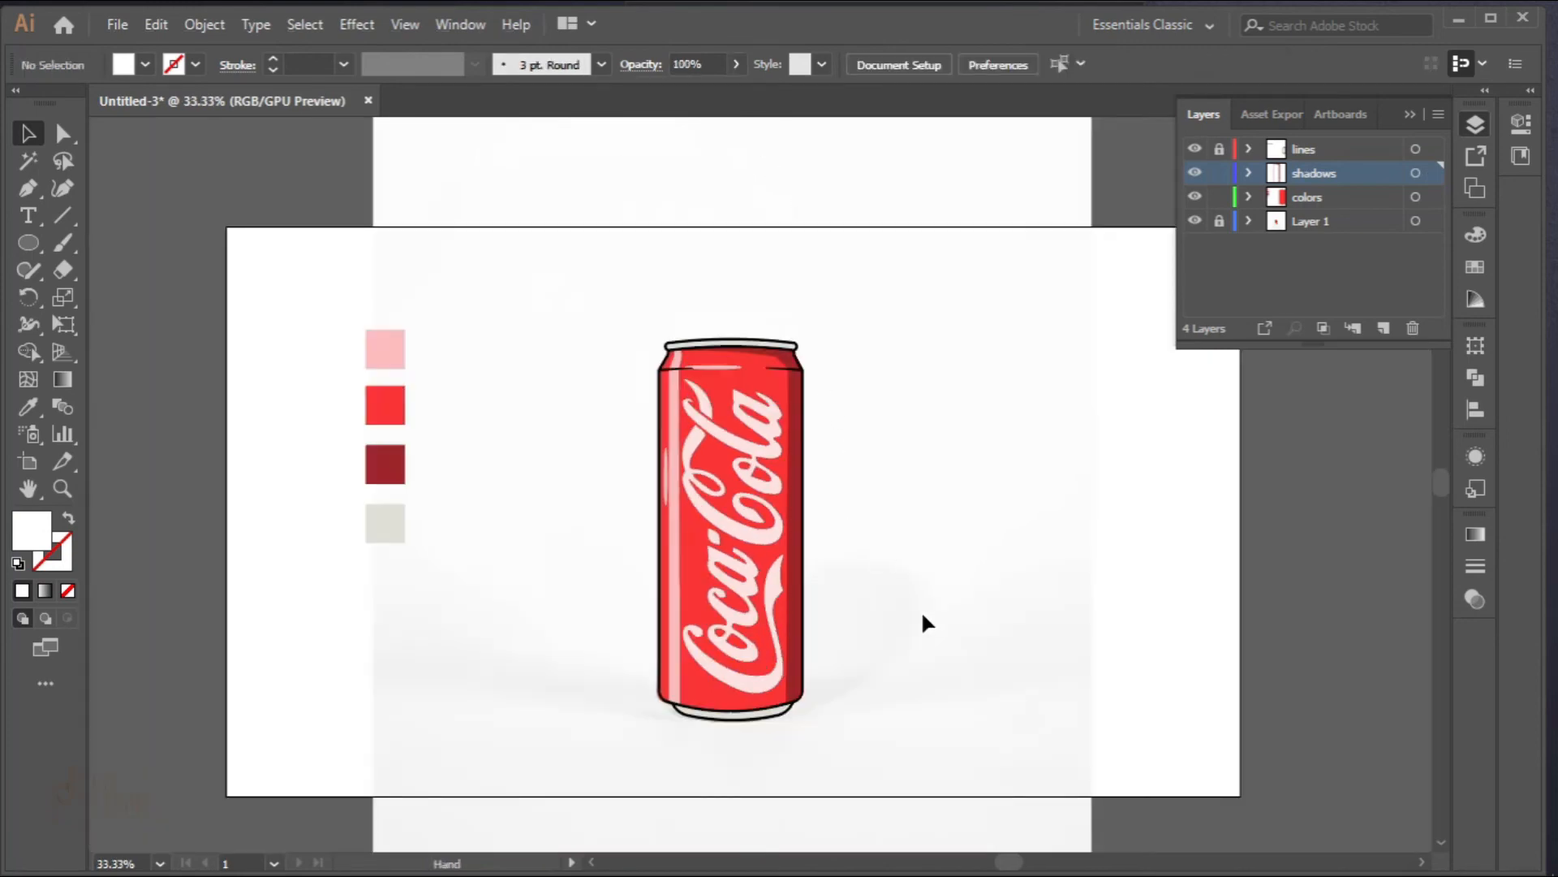
# Step: Draw a long flat ellipse just below the can's base, starting under its middle, and fill it with black
pyautogui.moveTo(922, 611); pyautogui.dragTo(868, 619)
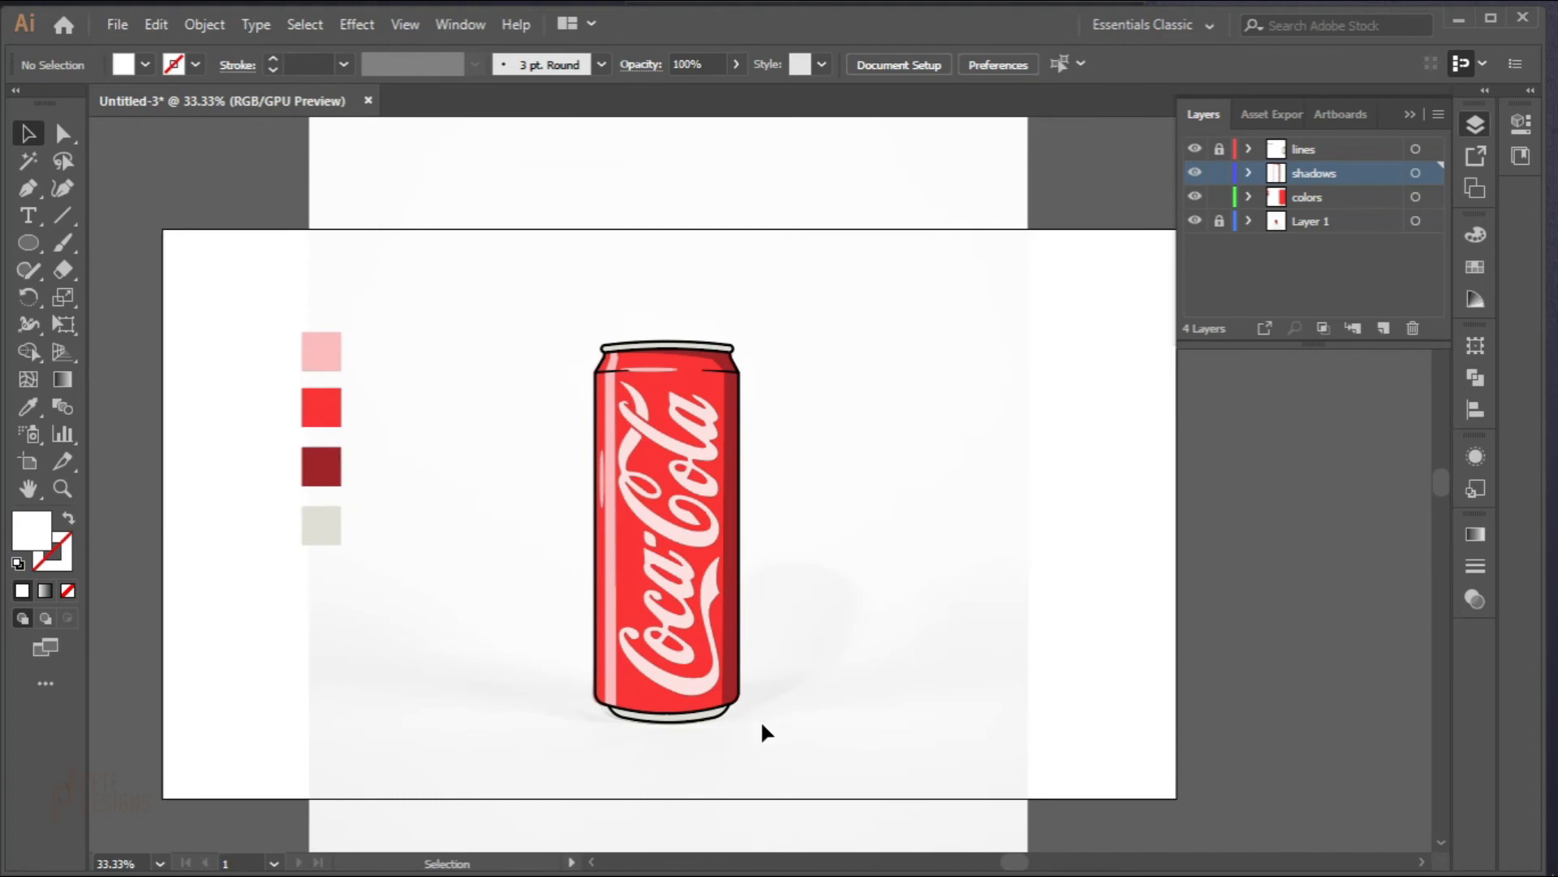
pyautogui.click(33, 245)
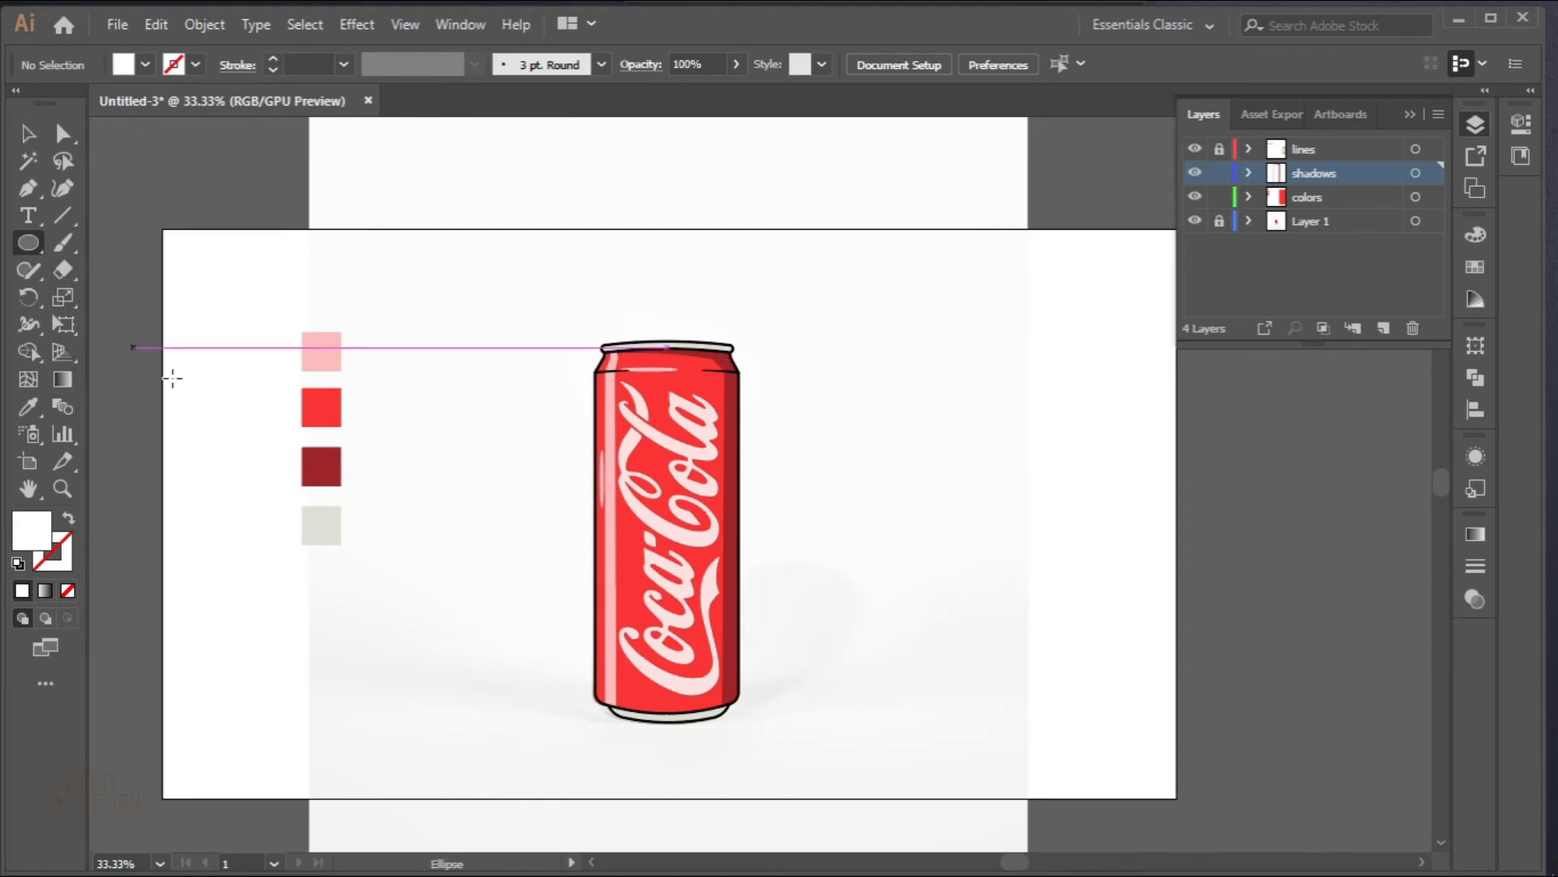
pyautogui.scroll(1, 678, 742)
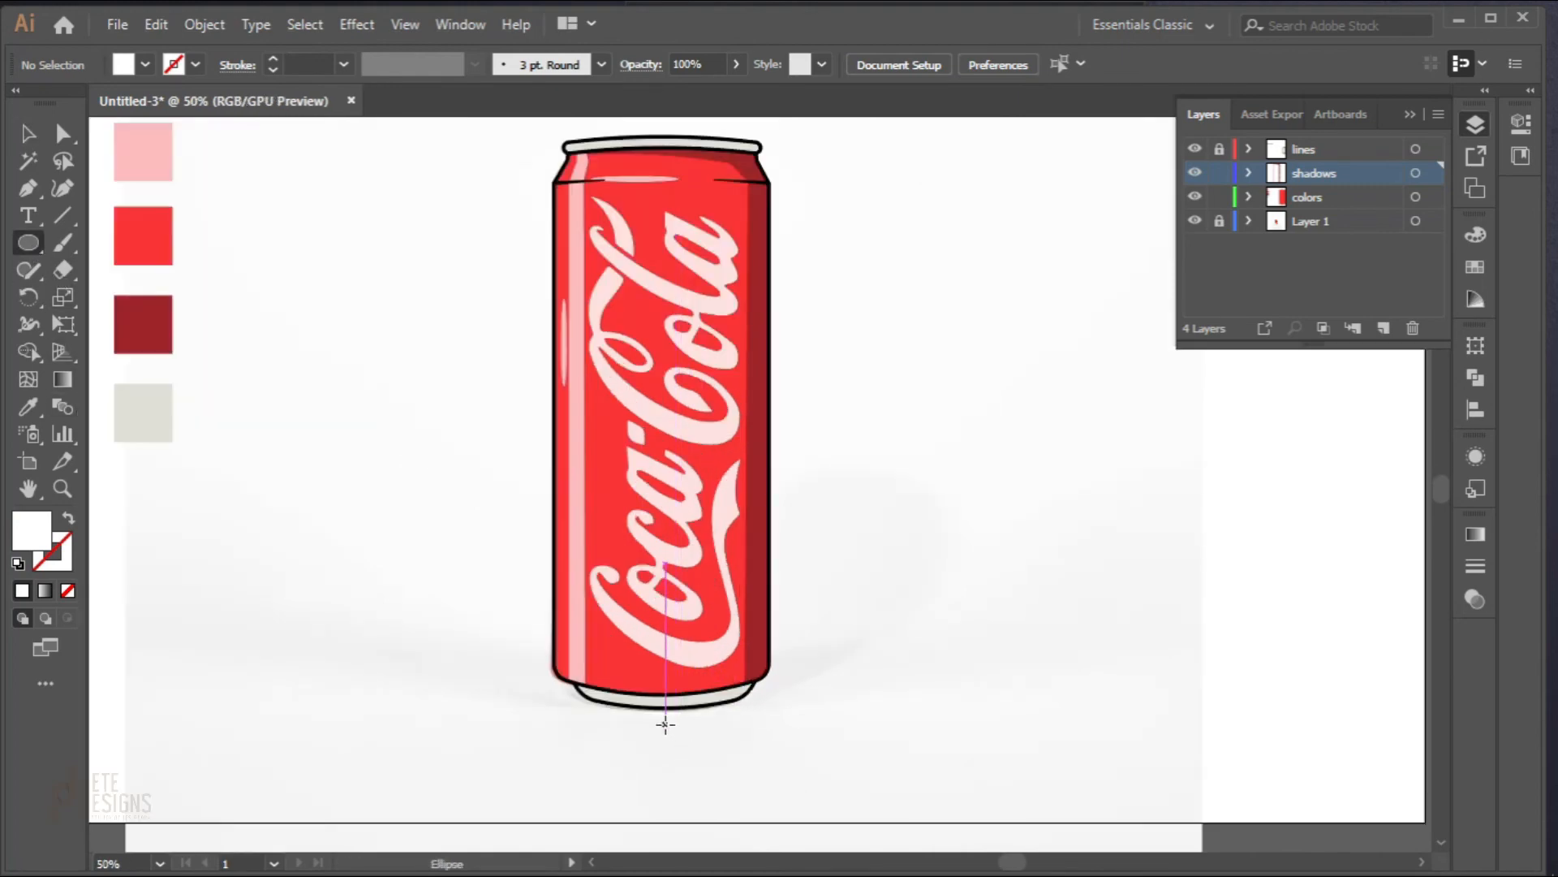
pyautogui.moveTo(664, 724); pyautogui.dragTo(904, 750)
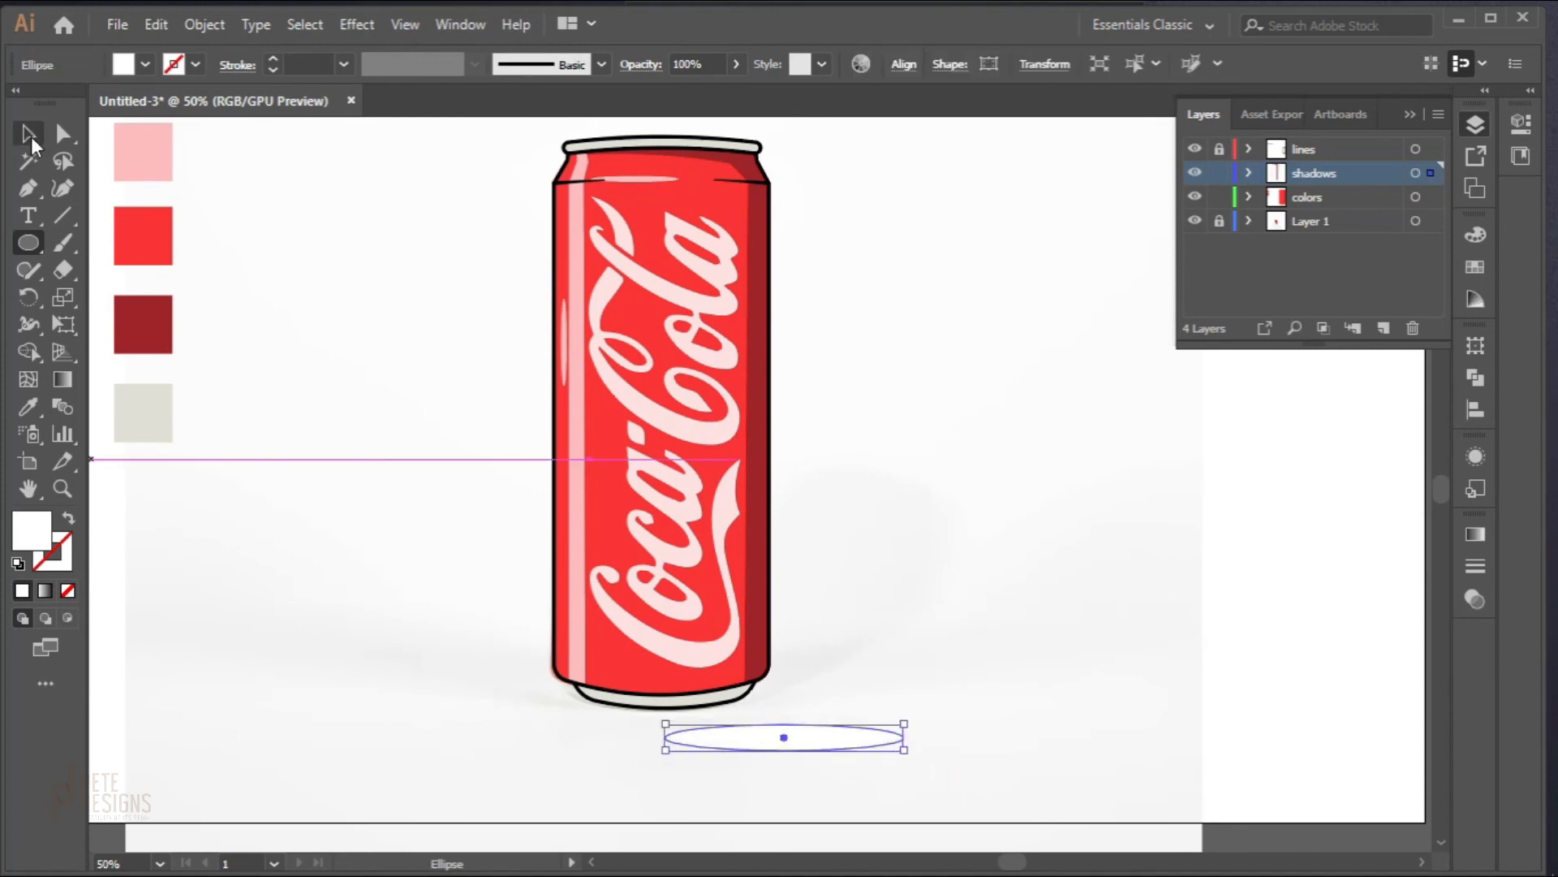
pyautogui.click(144, 64)
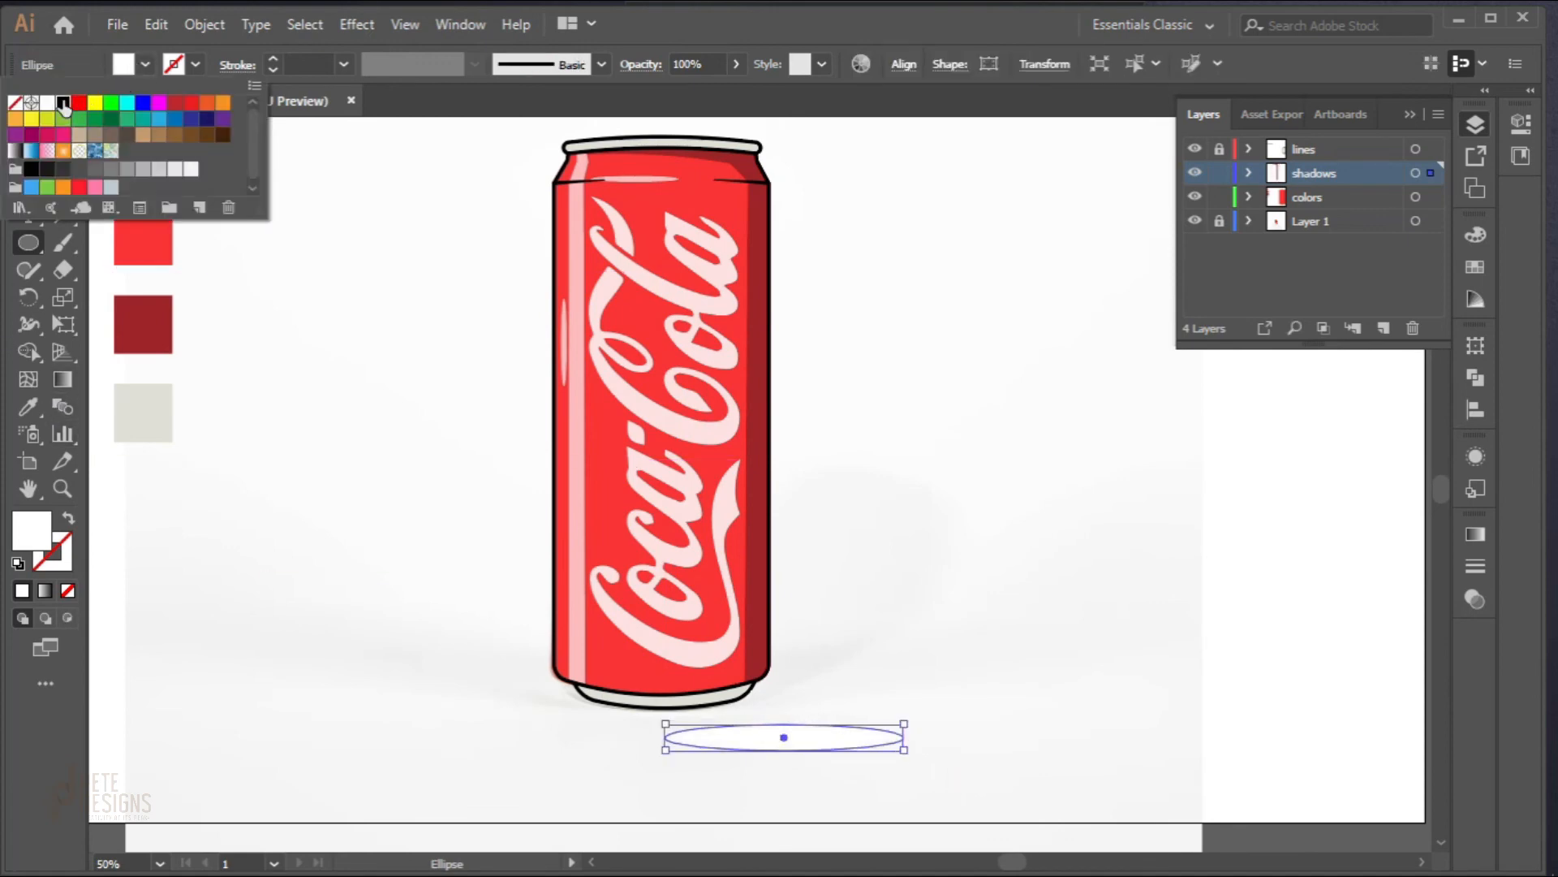
pyautogui.click(64, 103)
pyautogui.click(139, 62)
pyautogui.press('v')
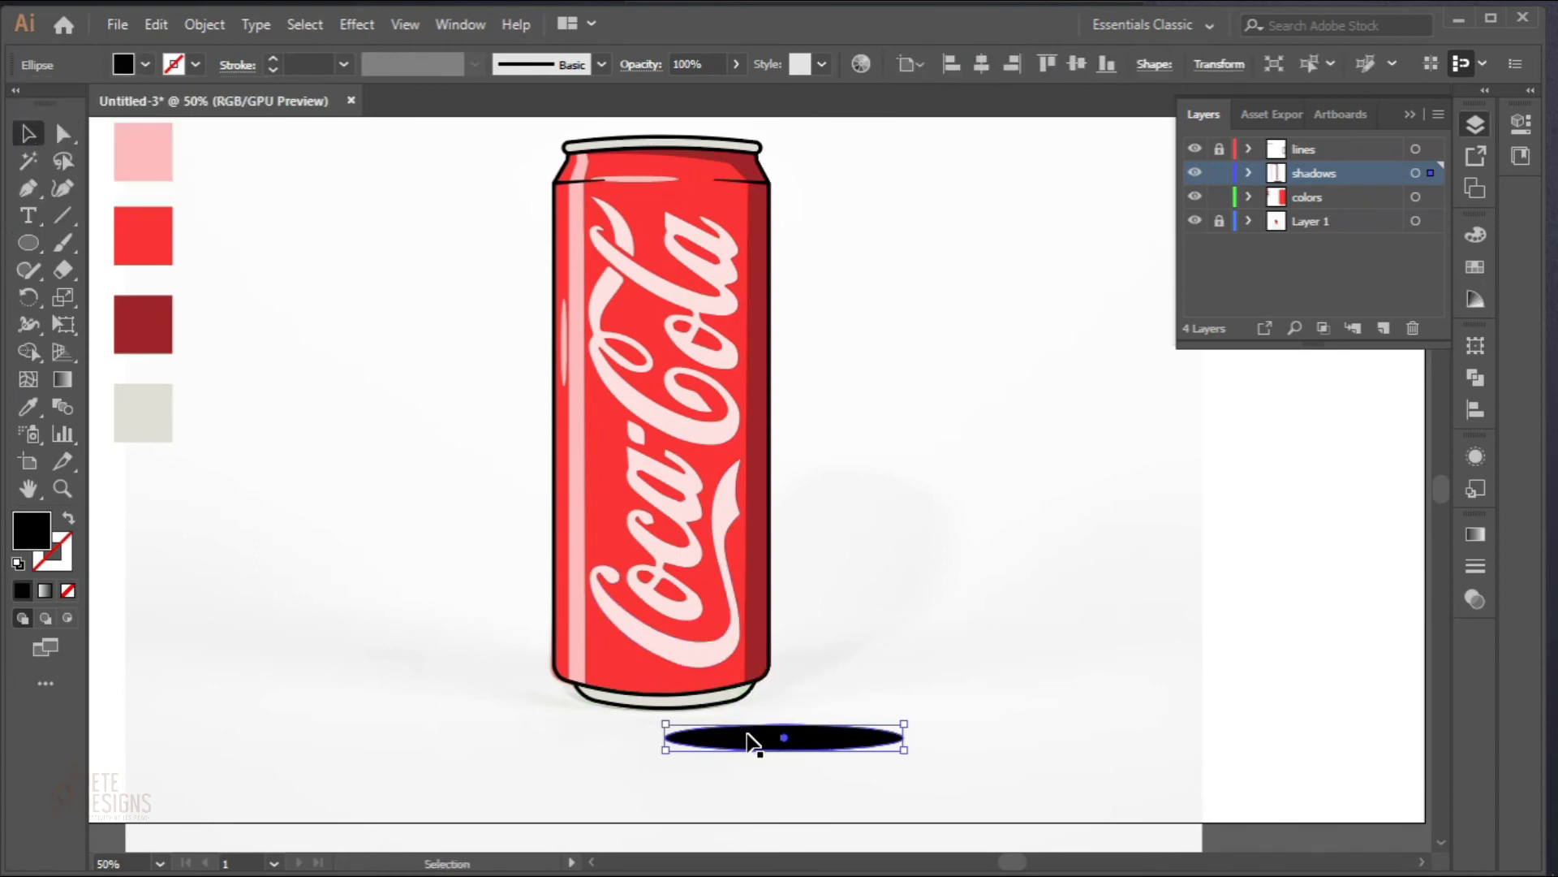
# Step: Flatten the black ellipse and shift it about 75 px left so it sits directly under the can's base
pyautogui.moveTo(747, 741); pyautogui.dragTo(728, 729)
pyautogui.scroll(-2, 706, 806)
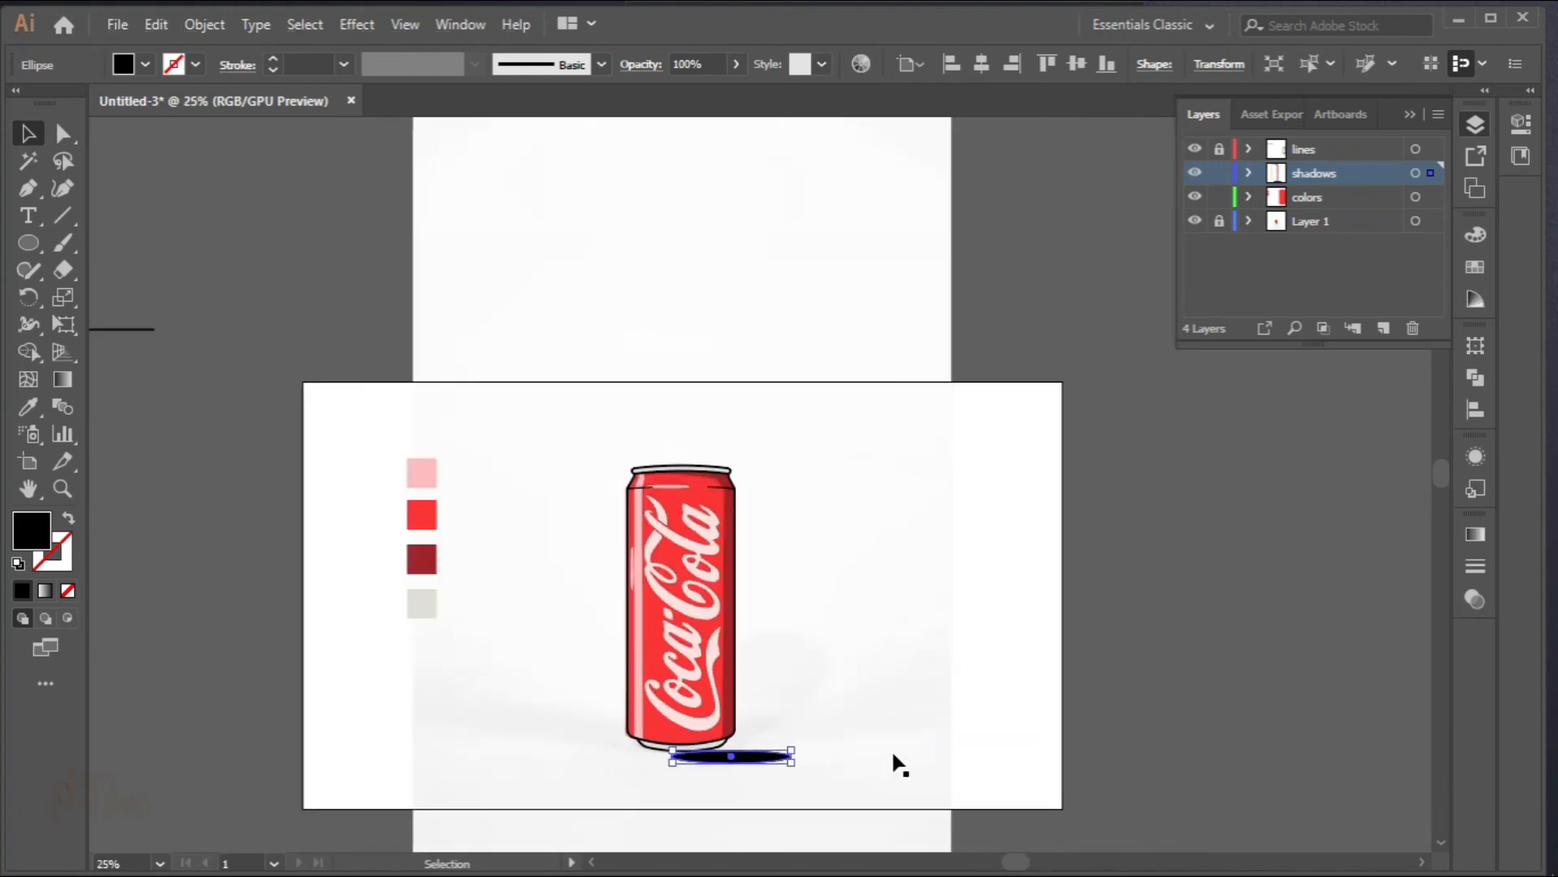
pyautogui.click(786, 764)
pyautogui.scroll(3, 703, 773)
pyautogui.scroll(1, 761, 745)
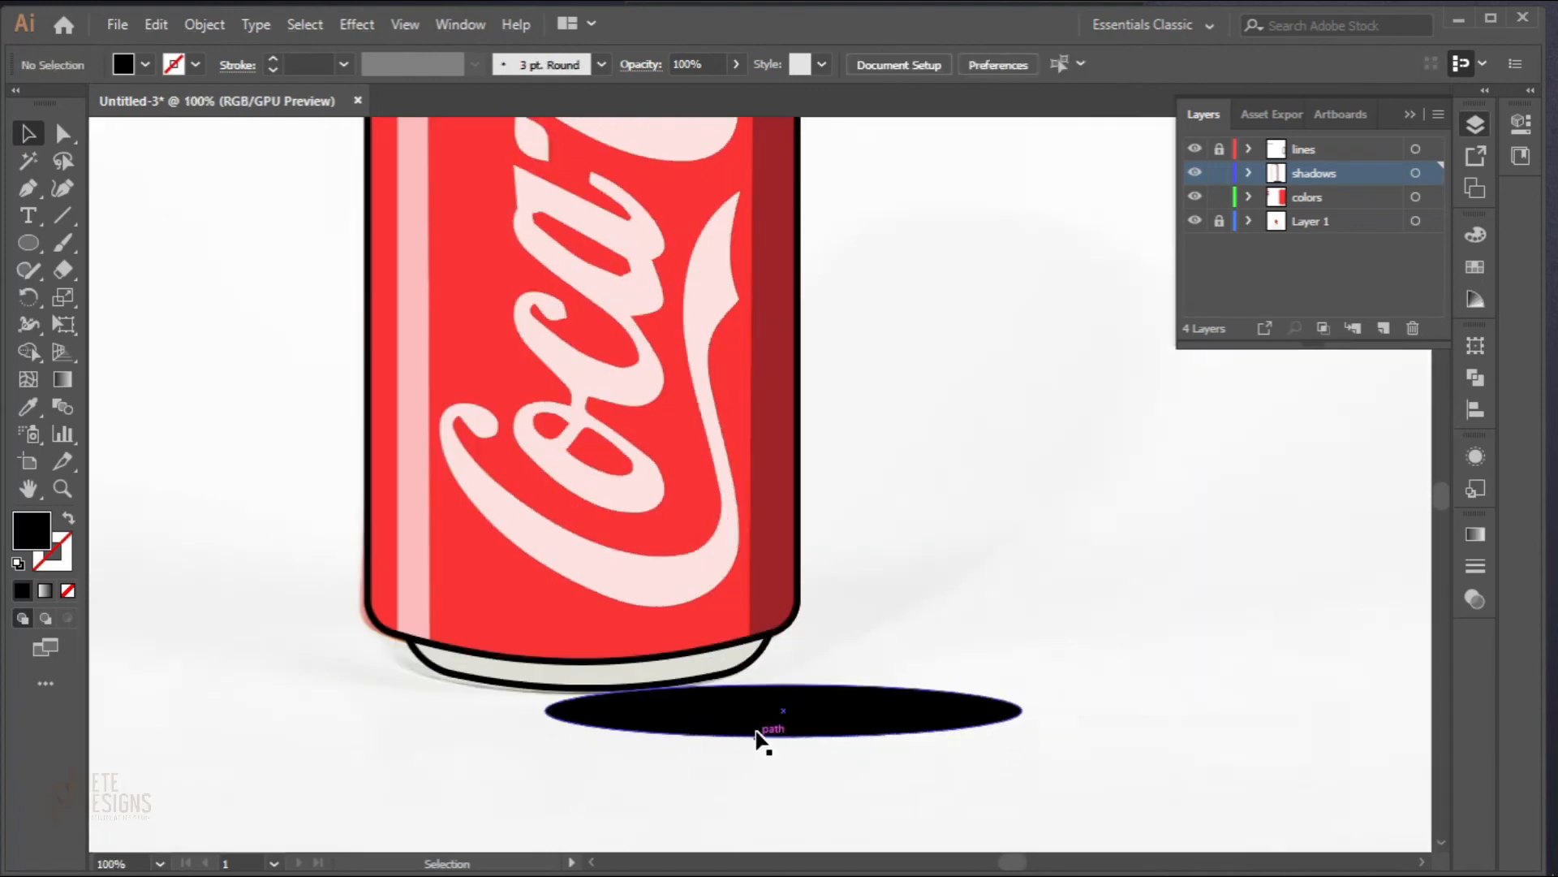
pyautogui.click(765, 735)
pyautogui.moveTo(783, 736); pyautogui.dragTo(598, 714)
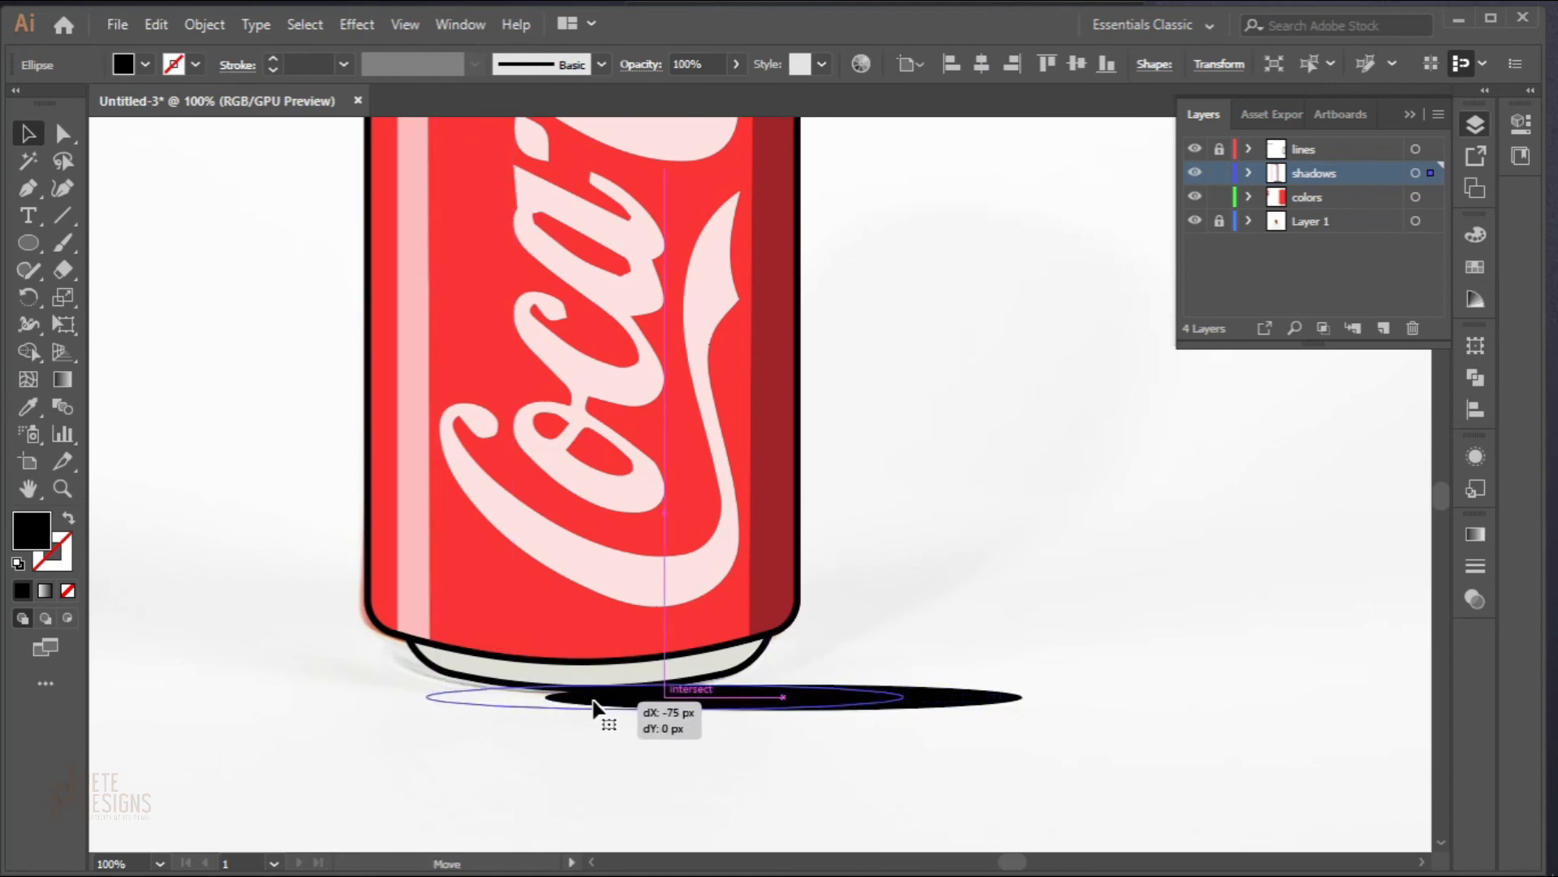
pyautogui.moveTo(898, 715); pyautogui.dragTo(899, 713)
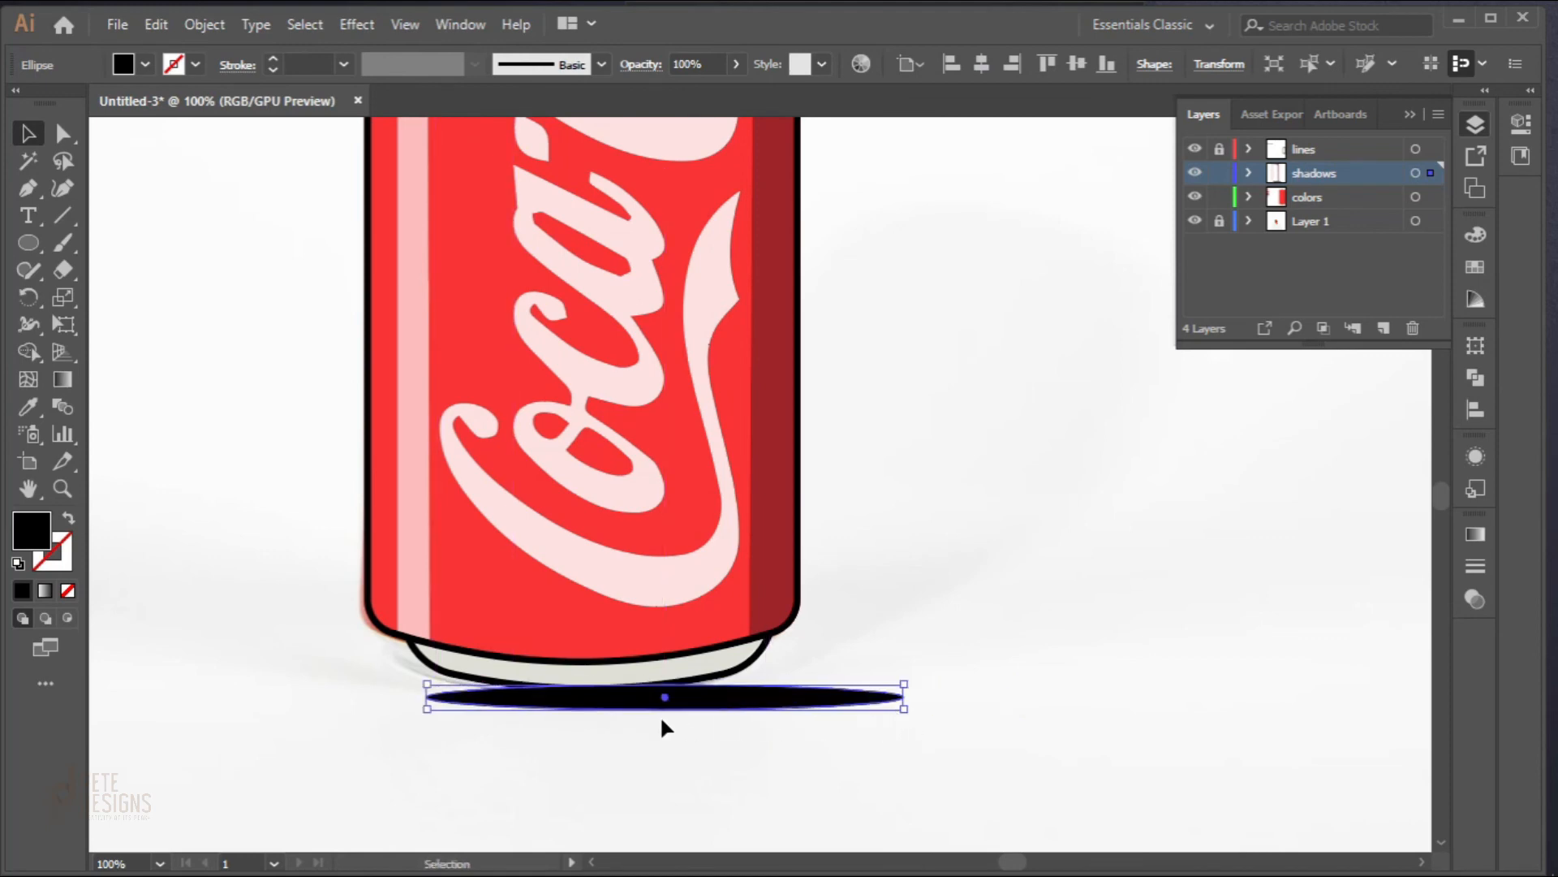
# Step: Stretch the black ellipse to the right to about one and a half times its length, extending well past the can's side
pyautogui.scroll(1, 610, 714)
pyautogui.moveTo(598, 703); pyautogui.dragTo(601, 701)
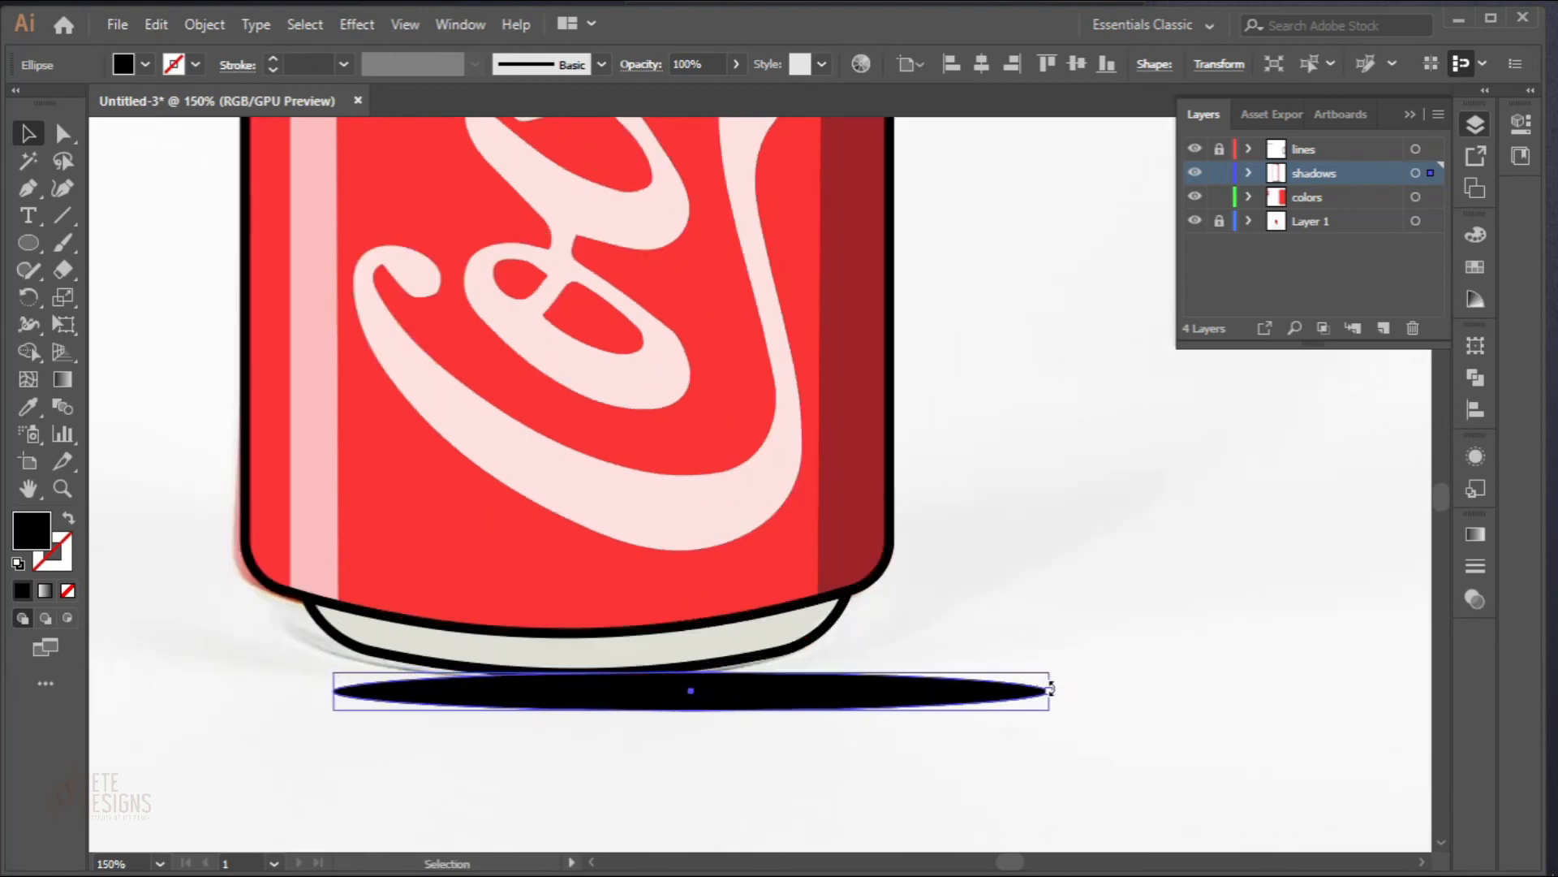
pyautogui.moveTo(1049, 674); pyautogui.dragTo(1409, 675)
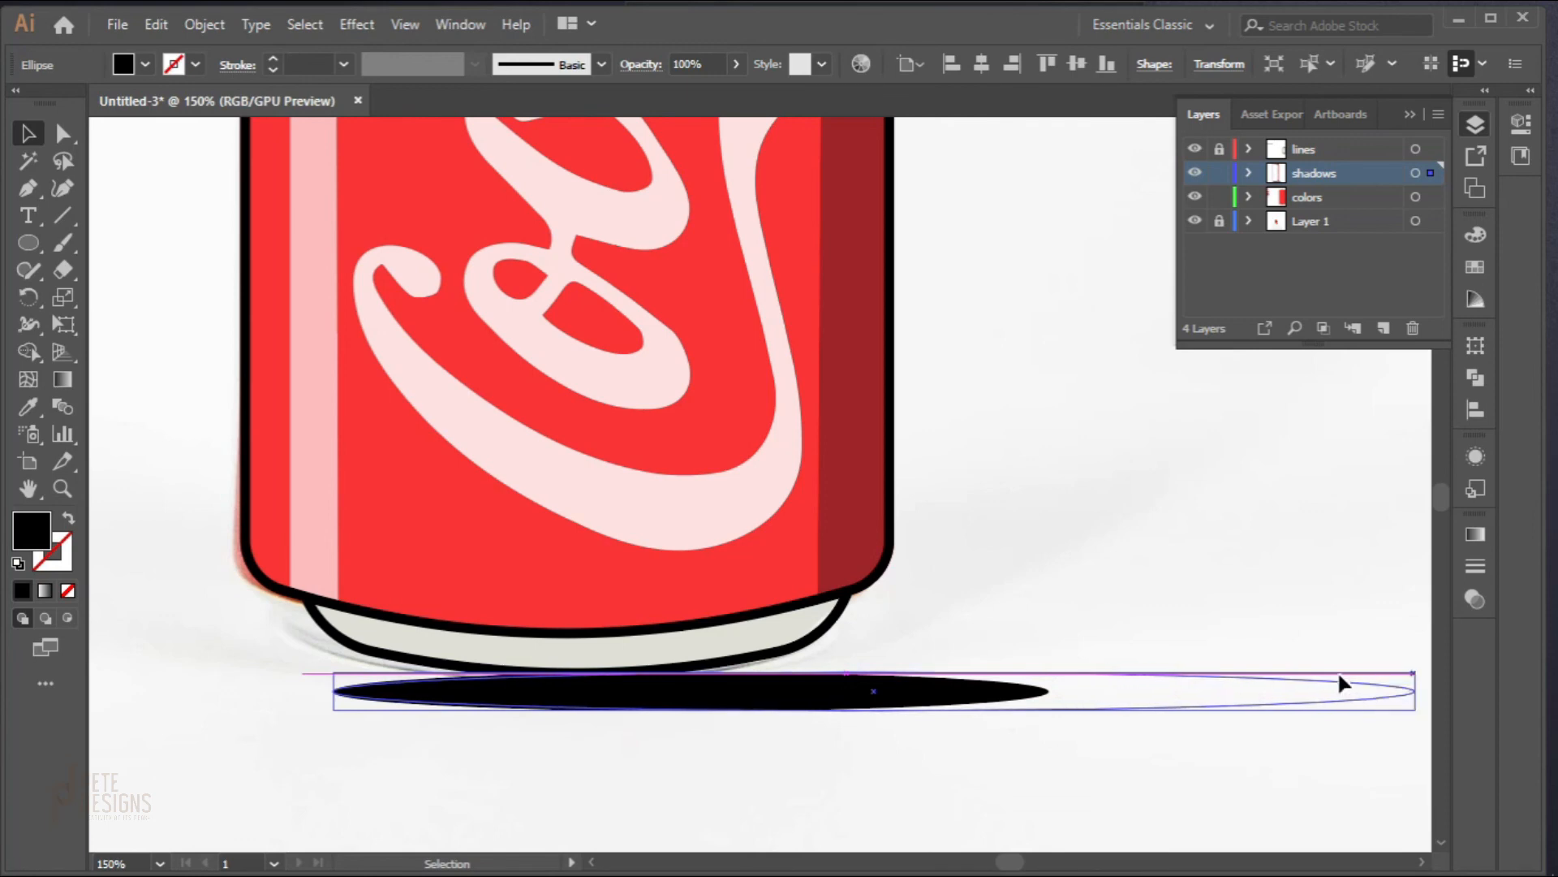
pyautogui.scroll(-4, 897, 685)
pyautogui.click(881, 761)
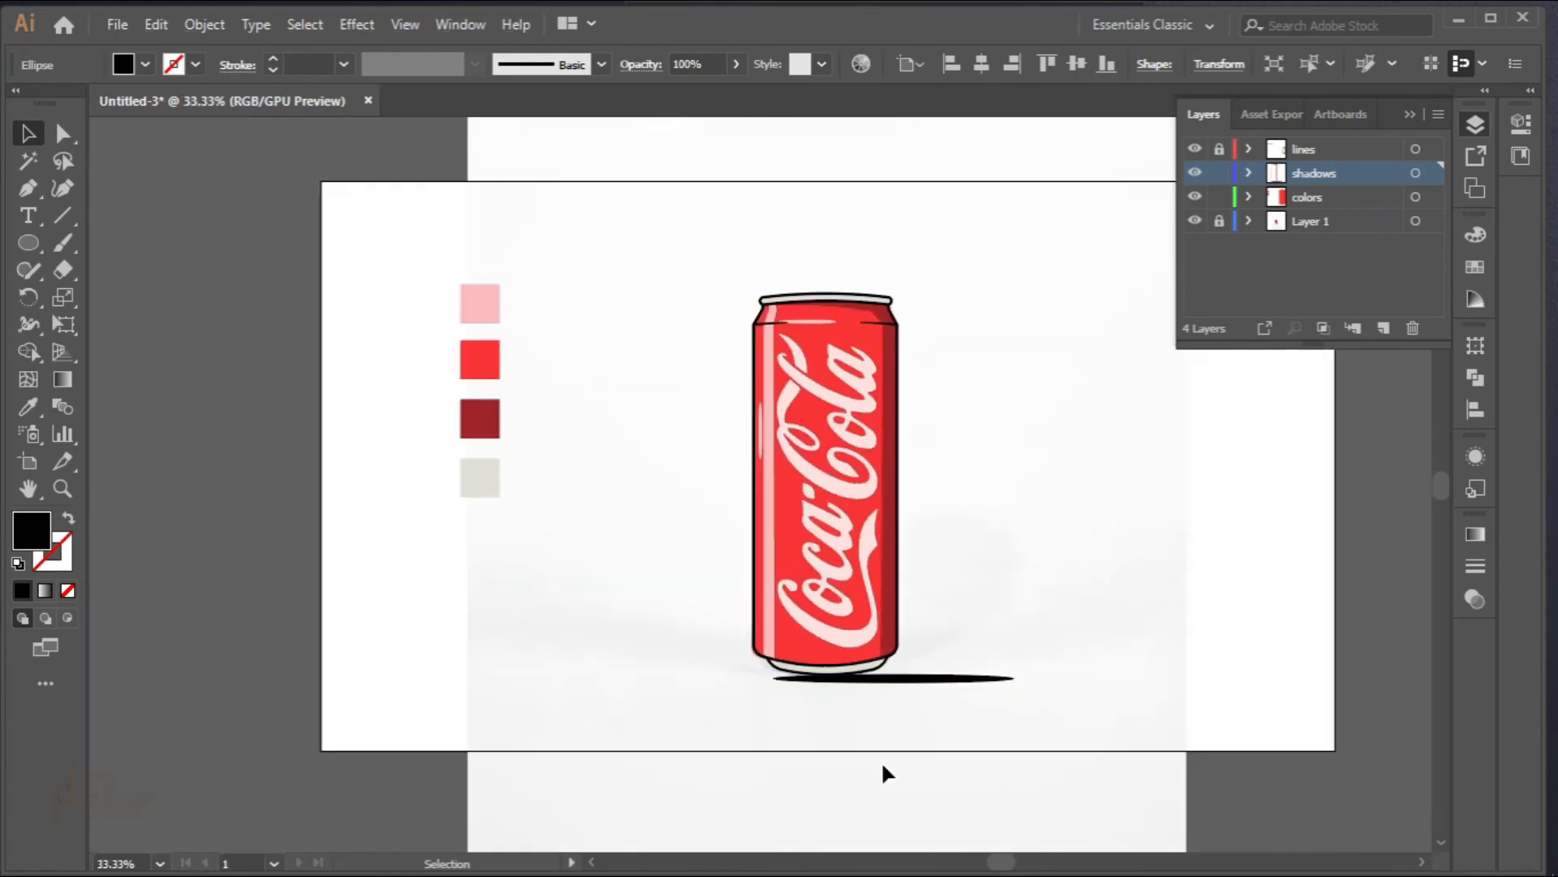
# Step: Apply a Gaussian Blur with a 1.6-pixel radius to the black ellipse under the can and deselect it
pyautogui.click(931, 680)
pyautogui.click(357, 24)
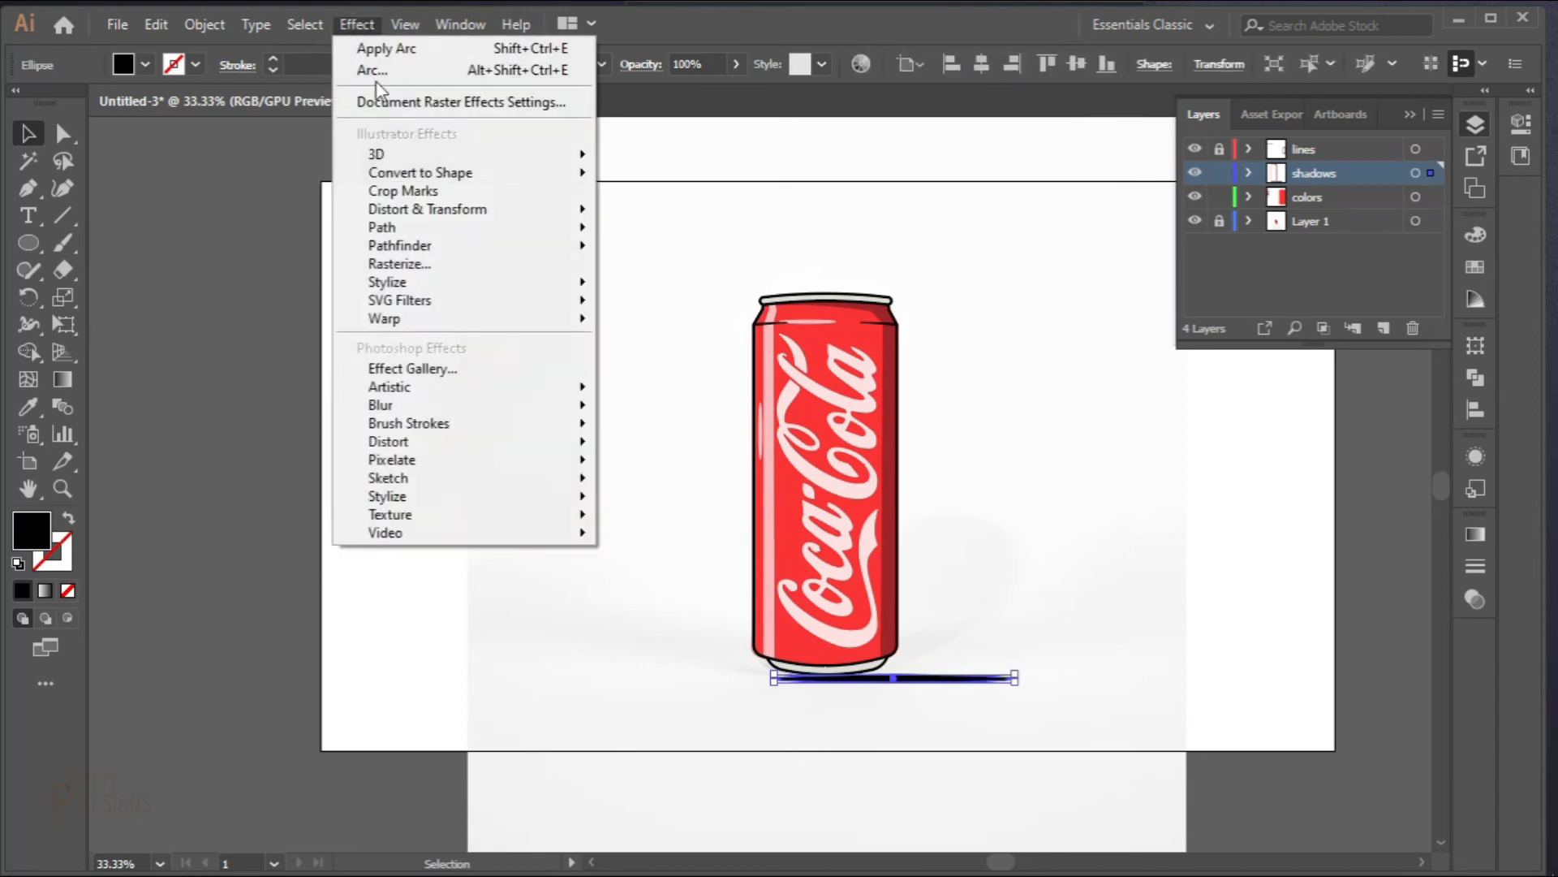
pyautogui.moveTo(539, 407)
pyautogui.click(636, 411)
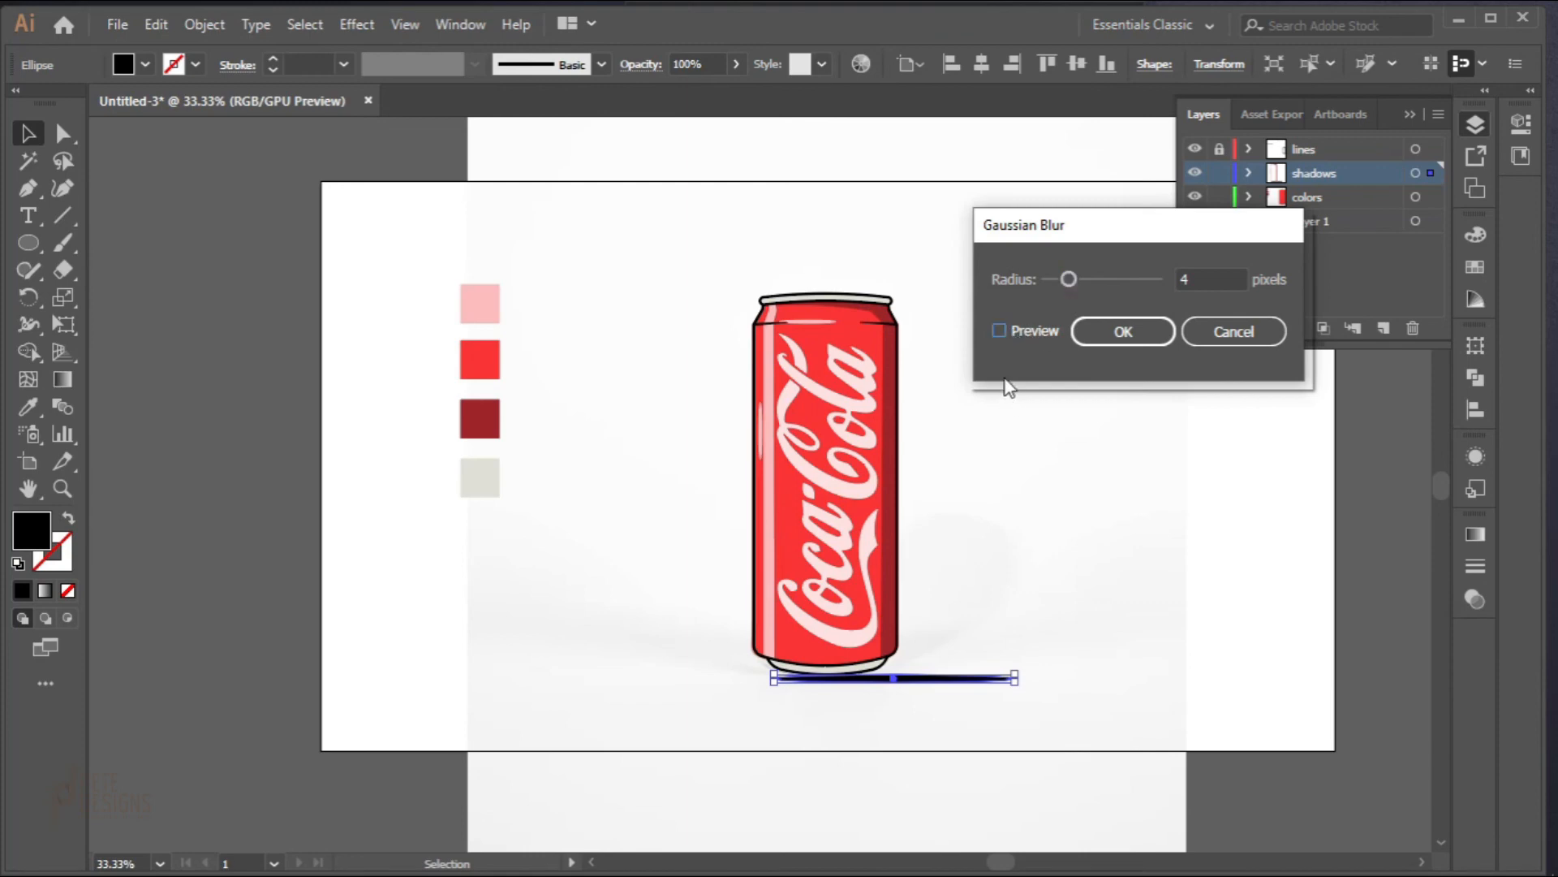
pyautogui.click(998, 330)
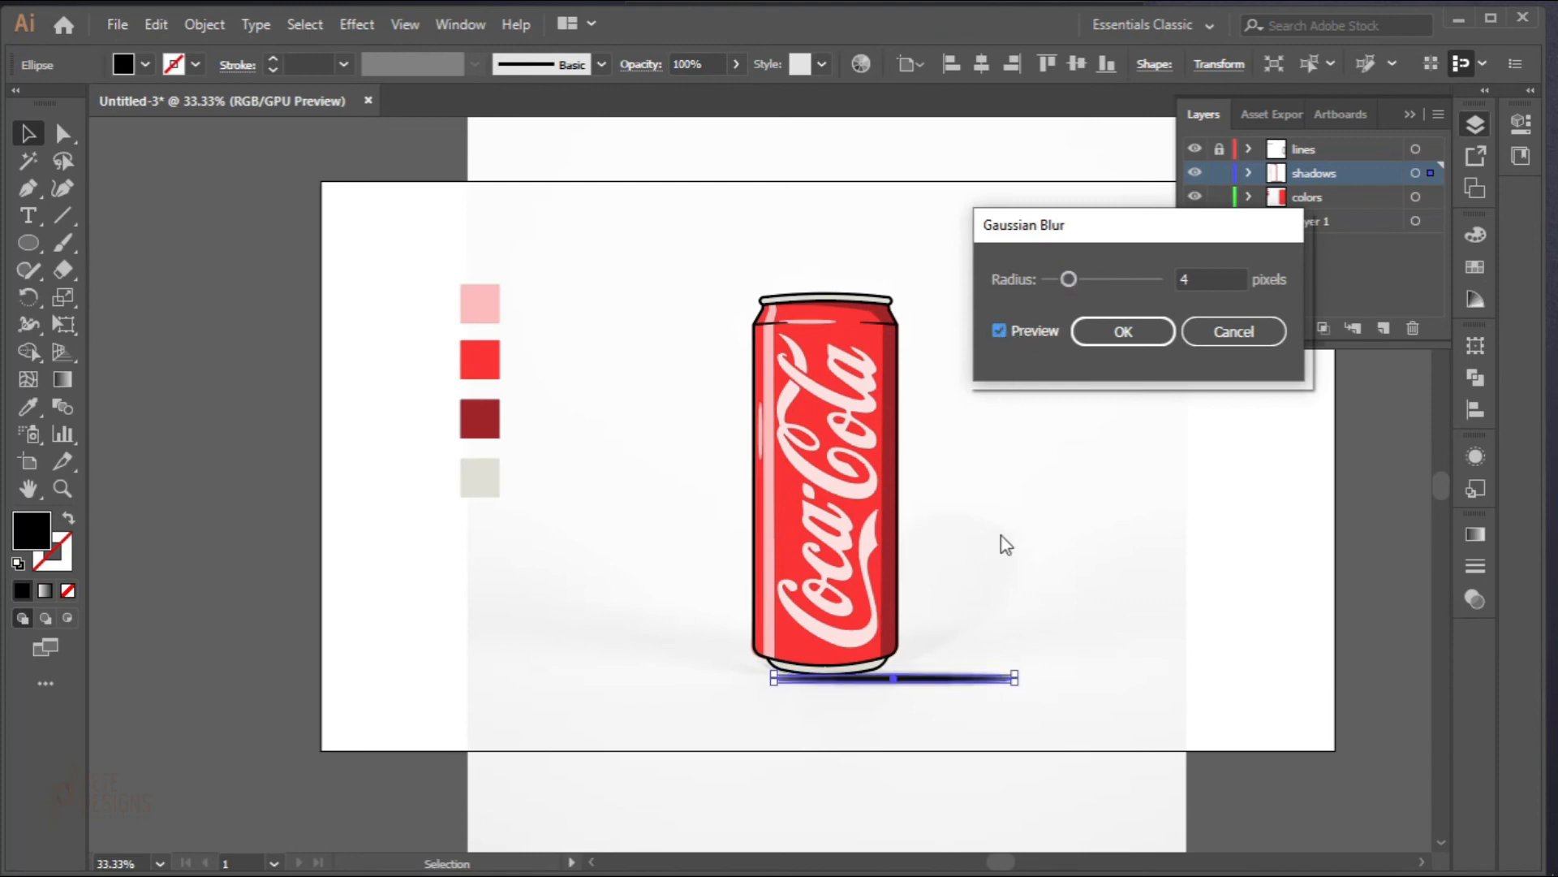
pyautogui.moveTo(1062, 276); pyautogui.dragTo(1051, 276)
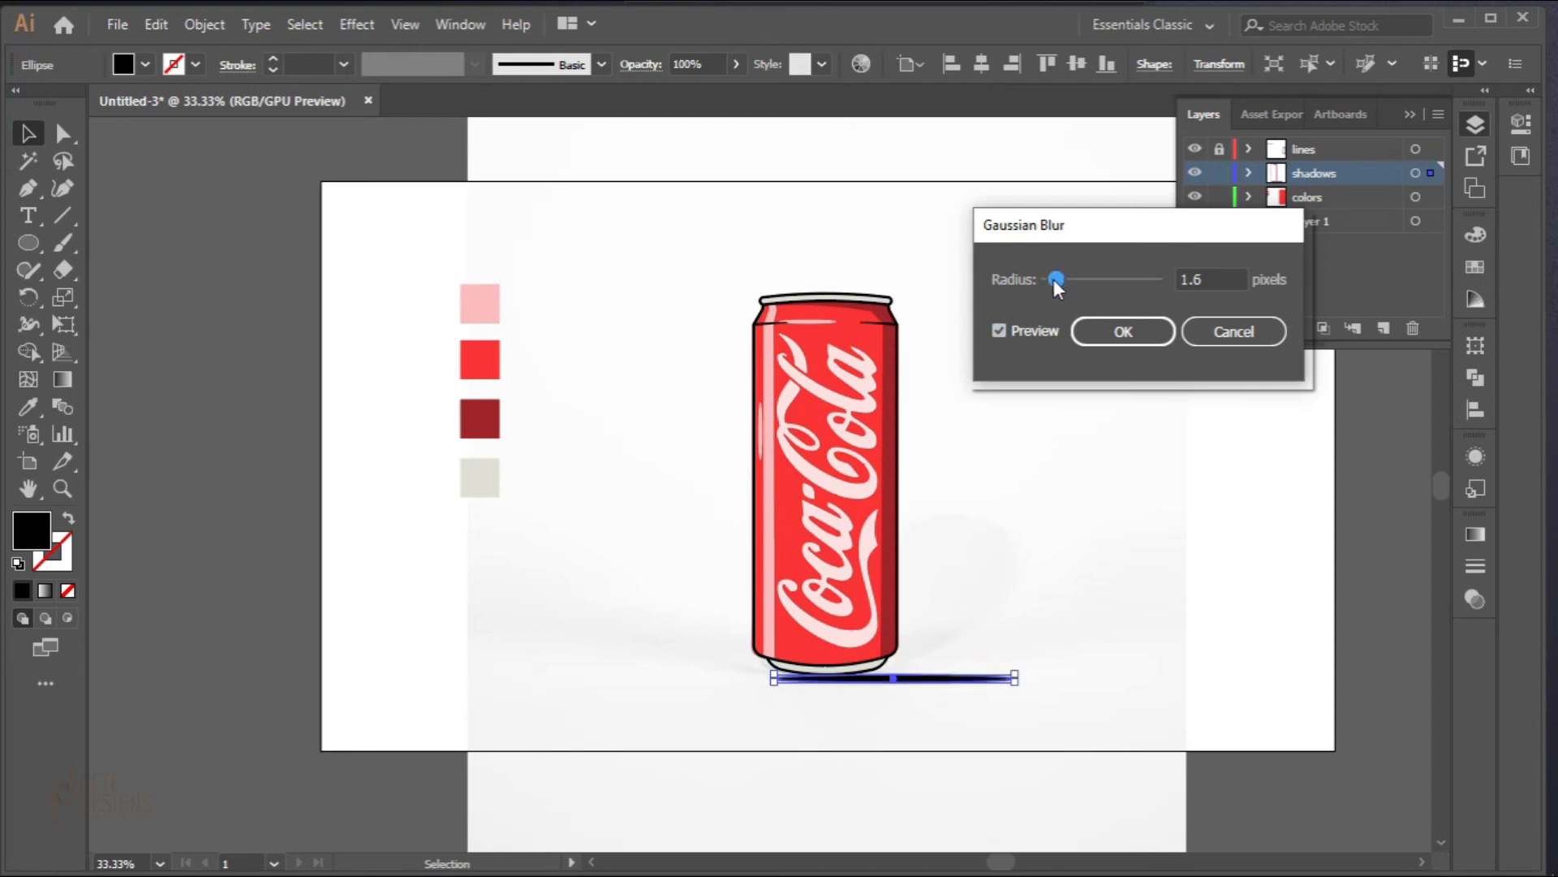
pyautogui.click(1116, 332)
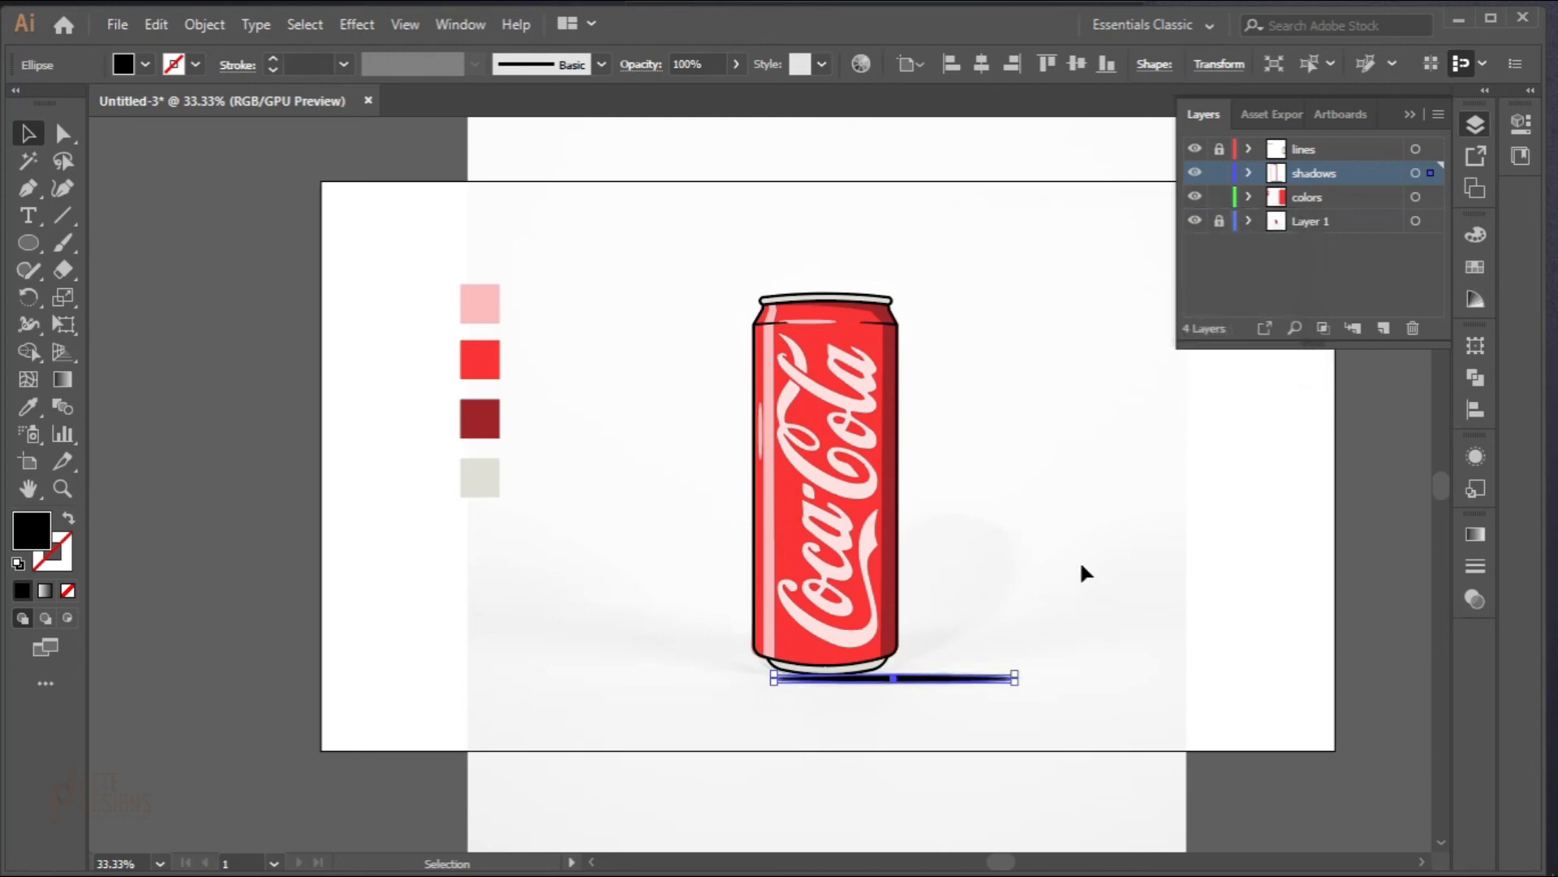
pyautogui.click(994, 731)
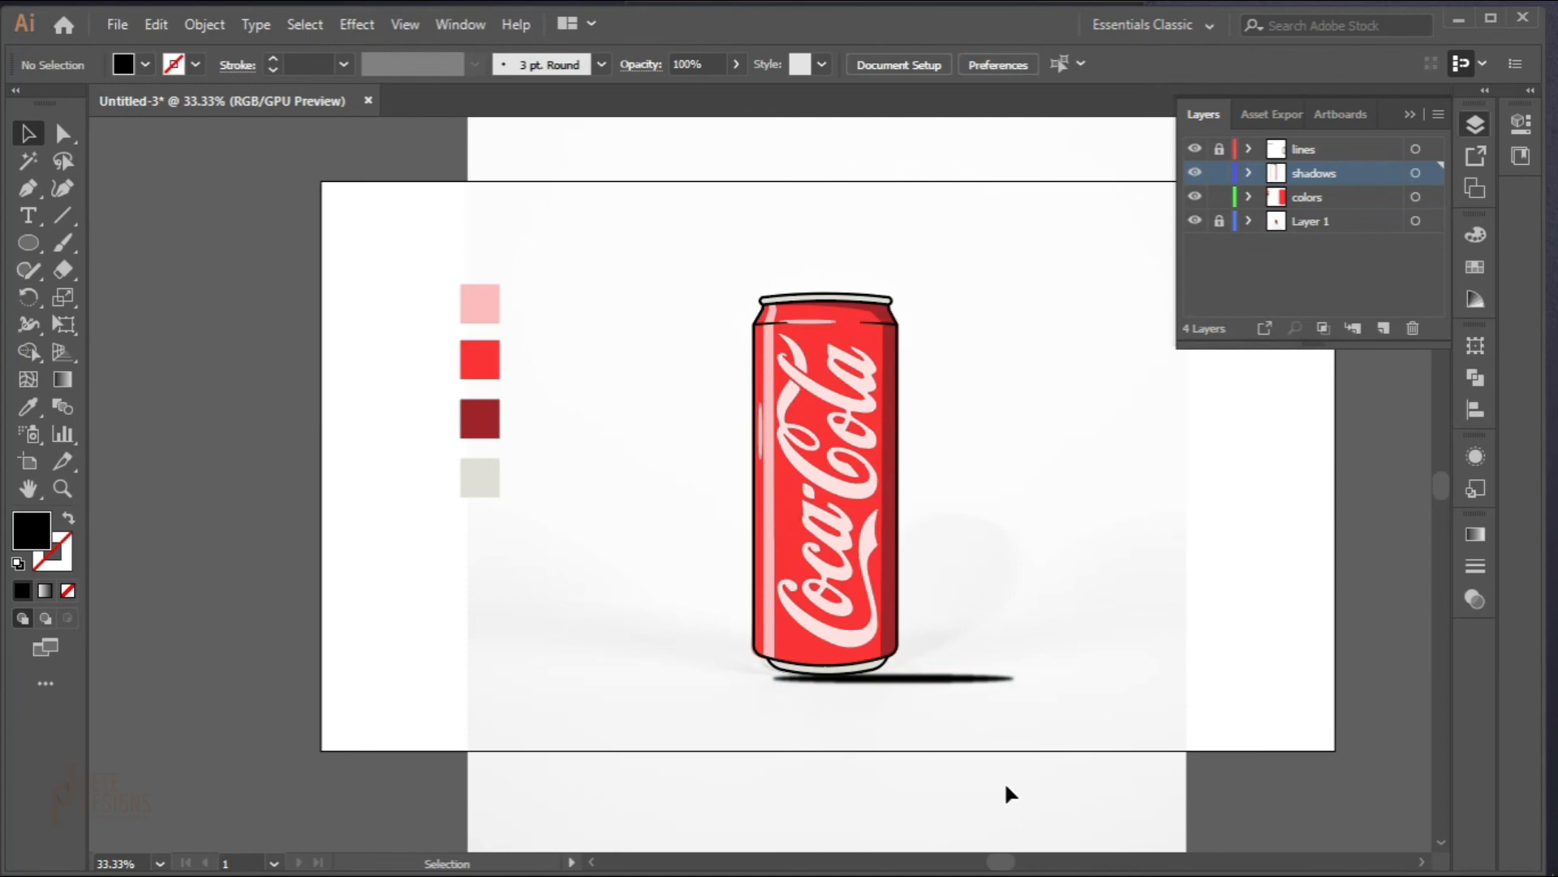